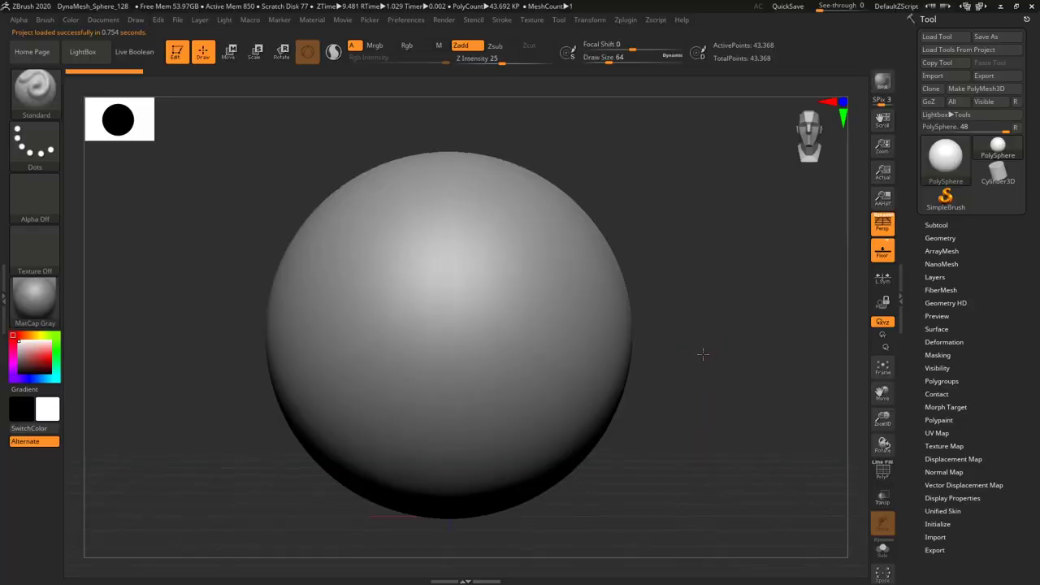
# Pull the underside of the sphere downward with the Move brush at draw size 445 to lengthen the form.
pyautogui.keyDown('ctrl'); pyautogui.moveTo(703, 355); pyautogui.dragTo(681, 334, button='right'); pyautogui.keyUp('ctrl')
pyautogui.moveTo(666, 320); pyautogui.dragTo(654, 321)
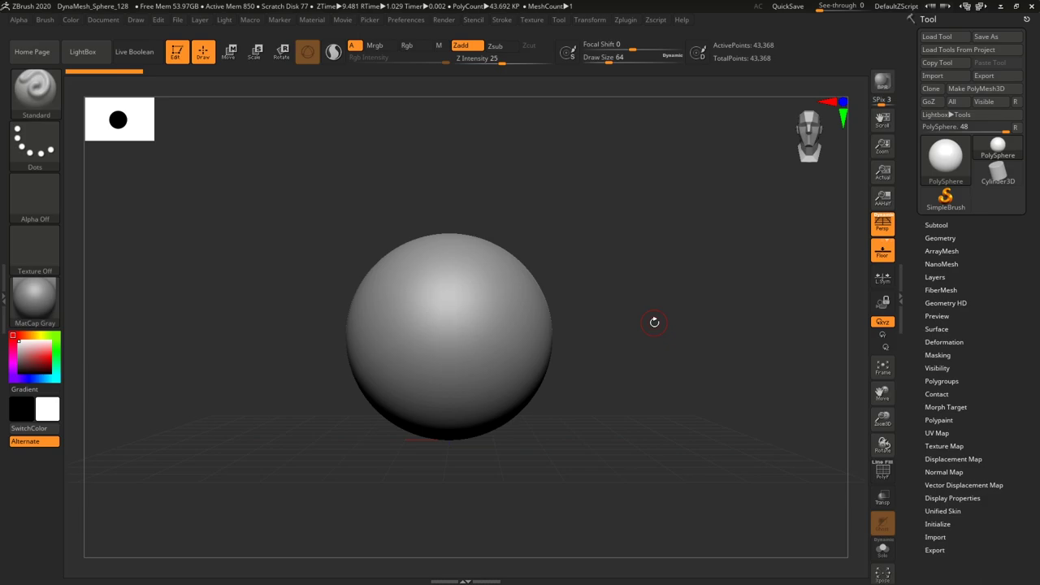
pyautogui.press('b')
pyautogui.click(481, 216)
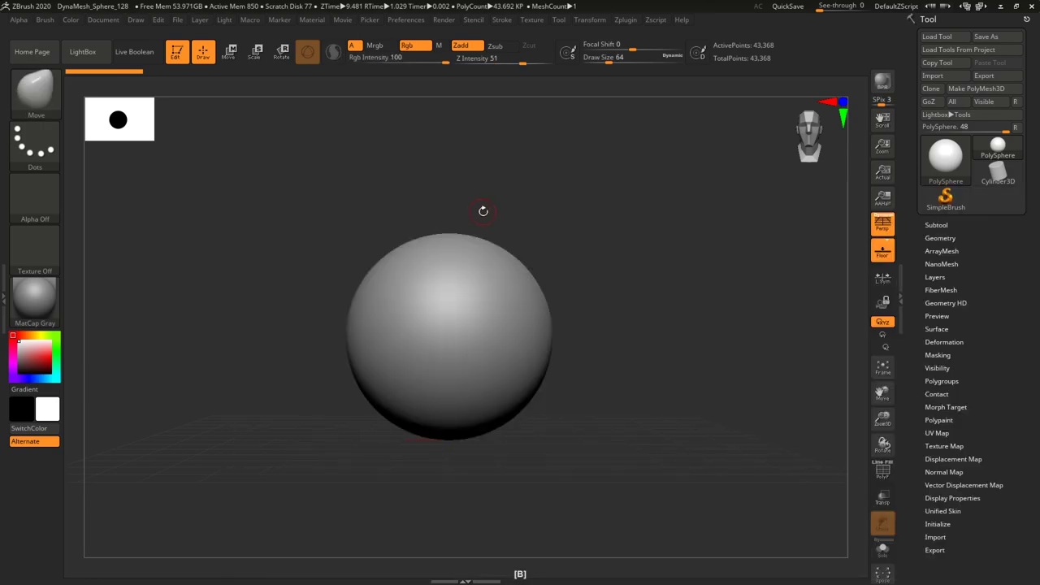
pyautogui.moveTo(608, 58); pyautogui.dragTo(648, 62)
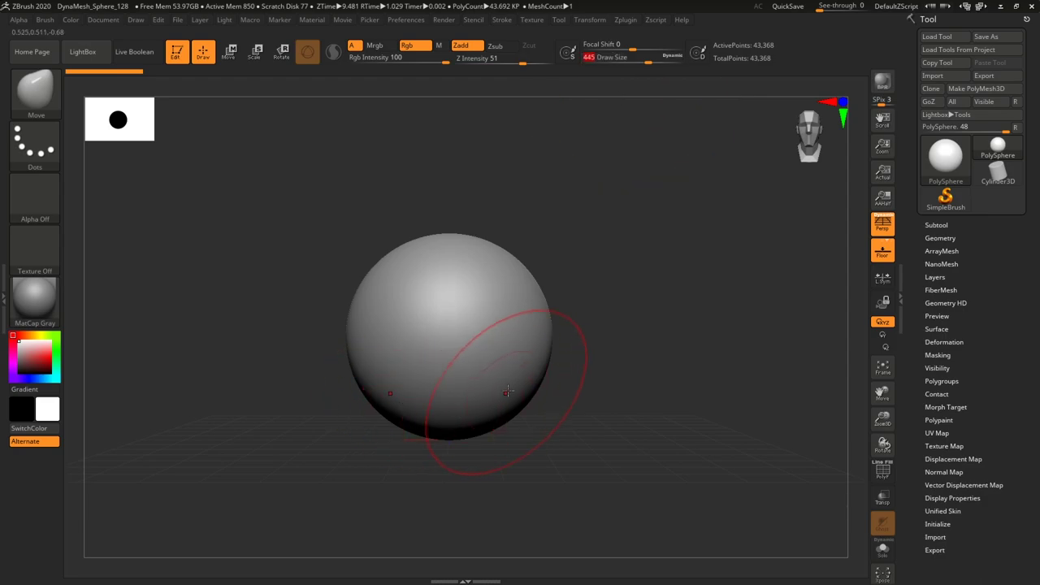
pyautogui.moveTo(496, 411)
pyautogui.mouseDown()
pyautogui.moveTo(507, 496)
pyautogui.moveTo(497, 499)
pyautogui.mouseUp()
pyautogui.moveTo(442, 466); pyautogui.dragTo(459, 493)
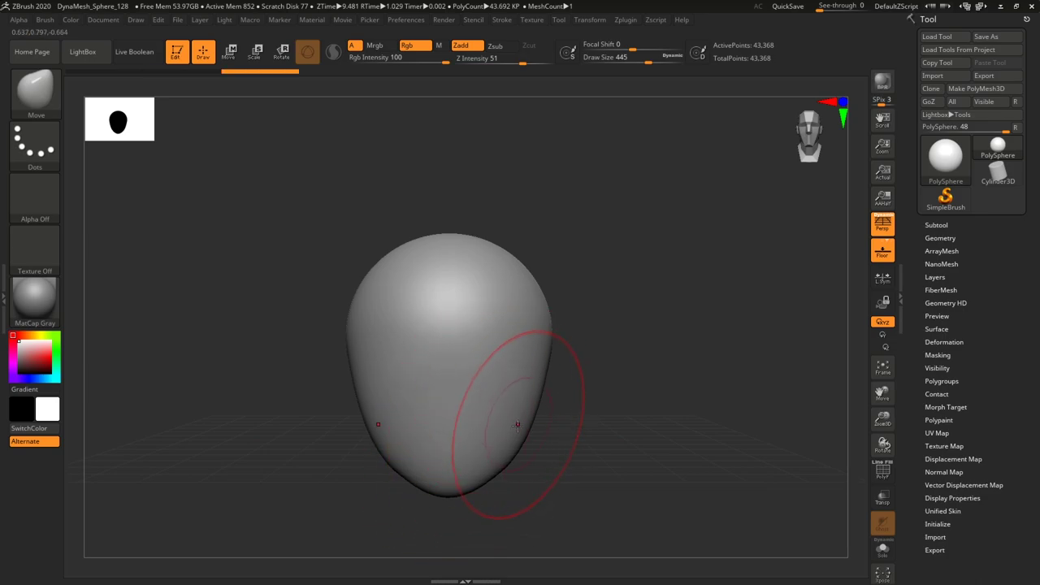
# Widen the lower sides of the form, draw in its upper sides, and raise the crown with the Move brush.
pyautogui.moveTo(510, 445)
pyautogui.mouseDown()
pyautogui.moveTo(542, 457)
pyautogui.moveTo(542, 434)
pyautogui.mouseUp()
pyautogui.moveTo(546, 298); pyautogui.dragTo(532, 297)
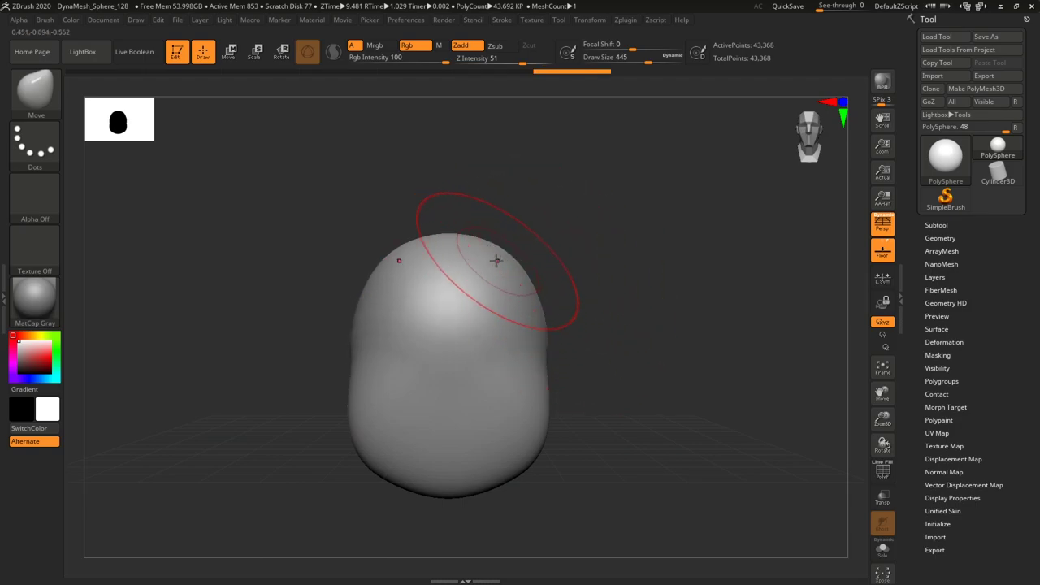
pyautogui.moveTo(481, 233); pyautogui.dragTo(476, 230)
pyautogui.moveTo(652, 300); pyautogui.dragTo(612, 311)
pyautogui.moveTo(674, 412); pyautogui.dragTo(709, 396)
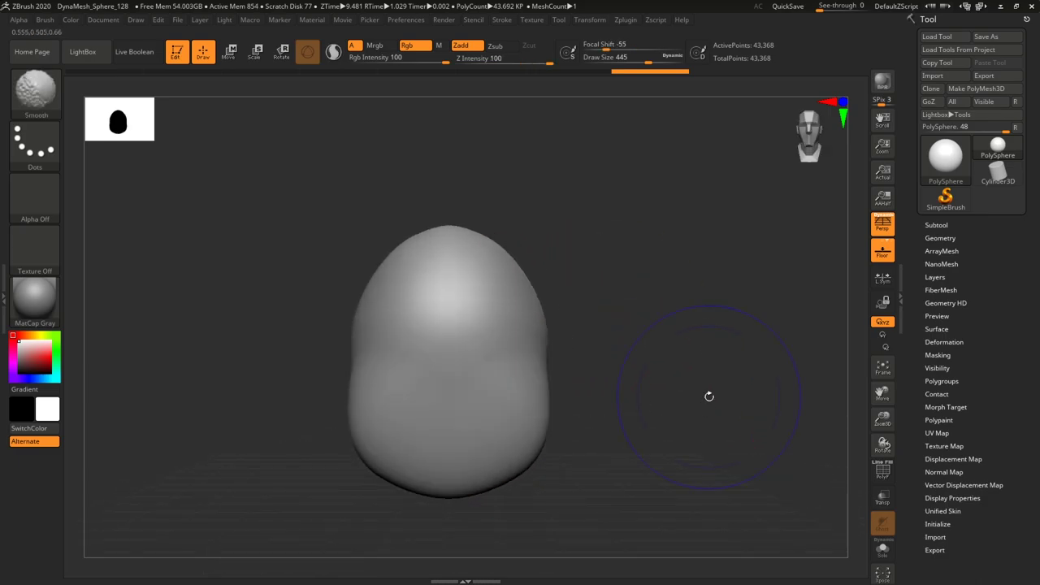
# Insert a Sphere3D as a new subtool alongside the main form.
pyautogui.click(937, 225)
pyautogui.moveTo(921, 395); pyautogui.dragTo(919, 180)
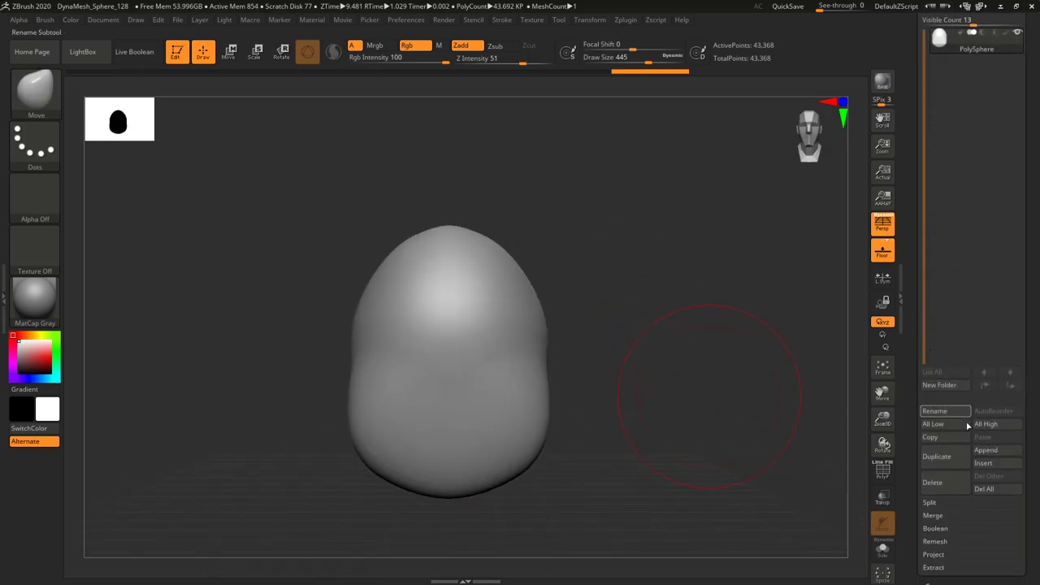
pyautogui.click(990, 463)
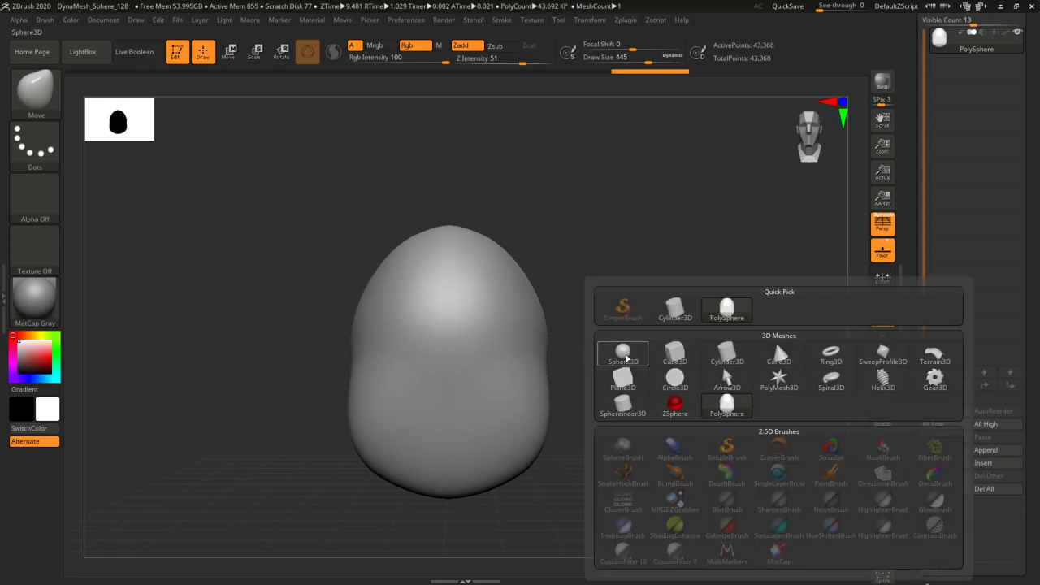
pyautogui.click(623, 355)
pyautogui.moveTo(625, 353); pyautogui.dragTo(695, 399)
# Scale down the new sphere and place it at the lower front of the main form.
pyautogui.press('e')
pyautogui.moveTo(477, 331)
pyautogui.mouseDown()
pyautogui.moveTo(469, 348)
pyautogui.moveTo(476, 336)
pyautogui.mouseUp()
pyautogui.moveTo(513, 378); pyautogui.dragTo(596, 437)
pyautogui.moveTo(556, 395); pyautogui.dragTo(602, 455)
pyautogui.keyDown('shift'); pyautogui.moveTo(697, 410); pyautogui.dragTo(623, 356); pyautogui.keyUp('shift')
# Shape the front sphere into an egg with a narrower top using the Move brush.
pyautogui.click(59, 96)
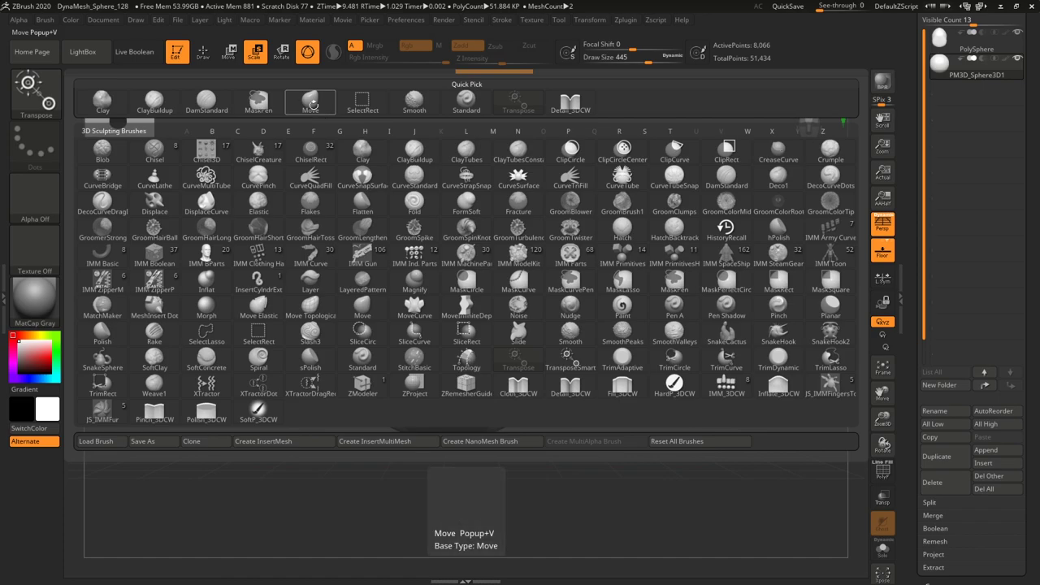
pyautogui.click(324, 109)
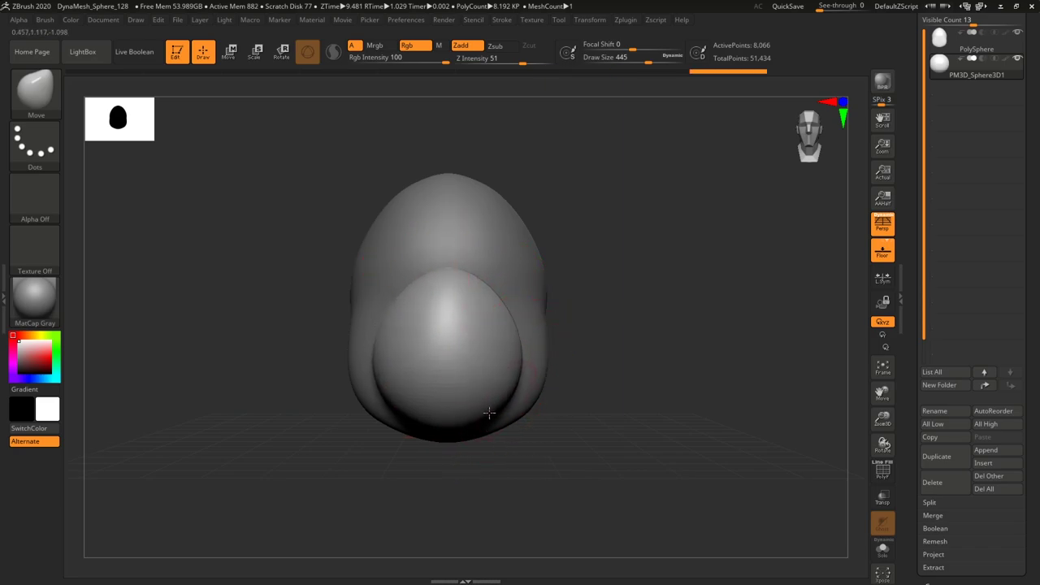
pyautogui.moveTo(569, 416); pyautogui.dragTo(633, 365)
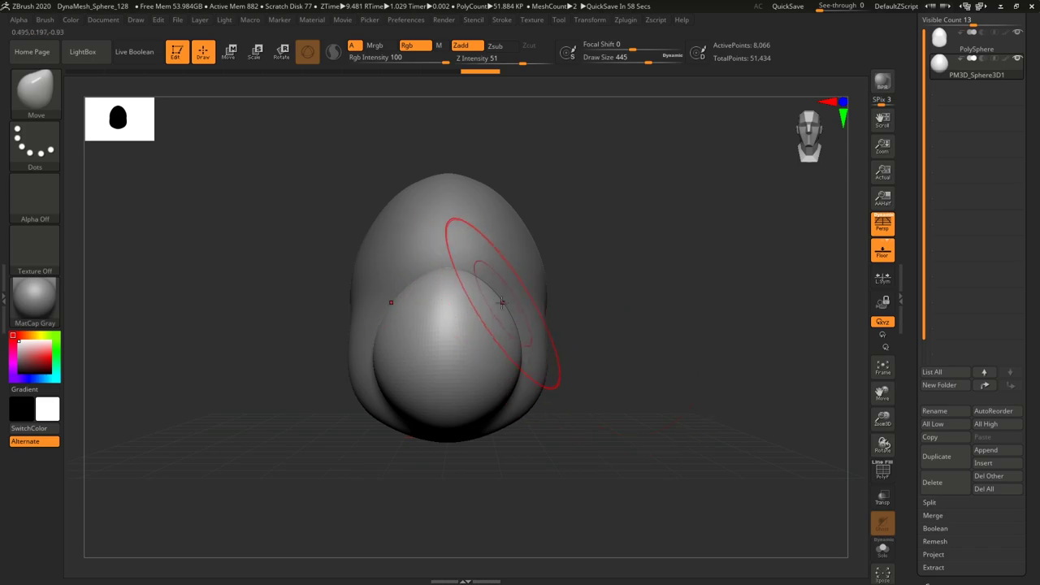
# Shrink the egg-shaped front piece slightly and recentre it low on the main form.
pyautogui.press('e')
pyautogui.moveTo(452, 350); pyautogui.dragTo(444, 368)
pyautogui.moveTo(490, 398); pyautogui.dragTo(490, 401)
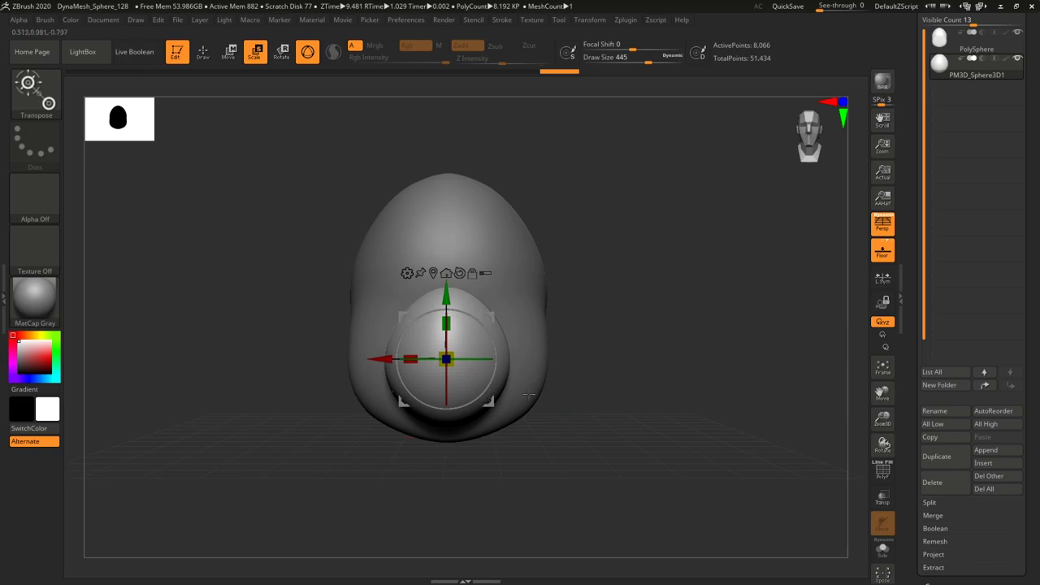
pyautogui.moveTo(655, 391)
pyautogui.mouseDown()
pyautogui.moveTo(620, 399)
pyautogui.moveTo(657, 390)
pyautogui.moveTo(638, 388)
pyautogui.mouseUp()
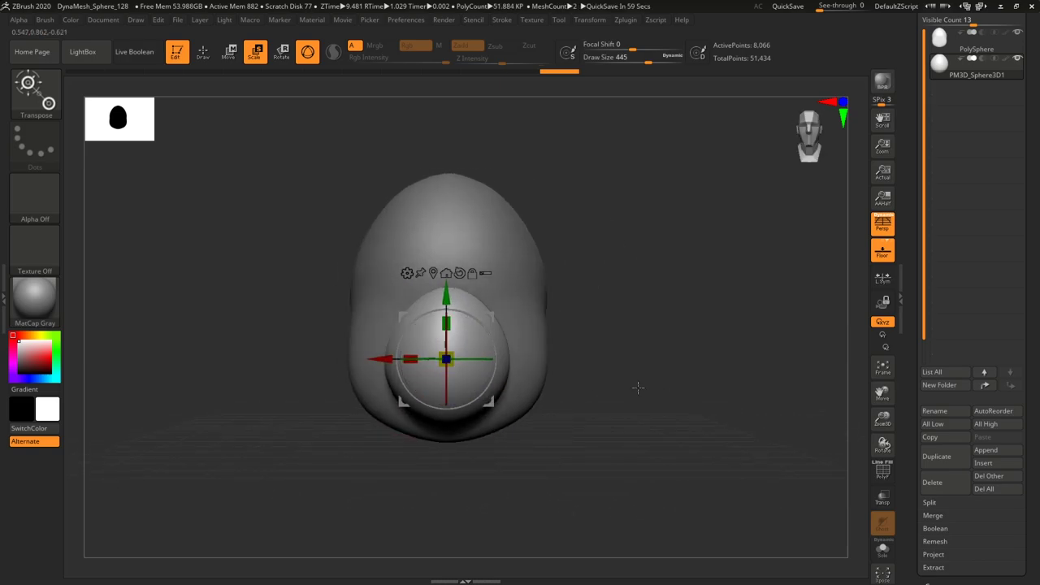
# Add a Cylinder3D as a third subtool.
pyautogui.keyDown('alt'); pyautogui.moveTo(691, 346); pyautogui.dragTo(658, 368); pyautogui.keyUp('alt')
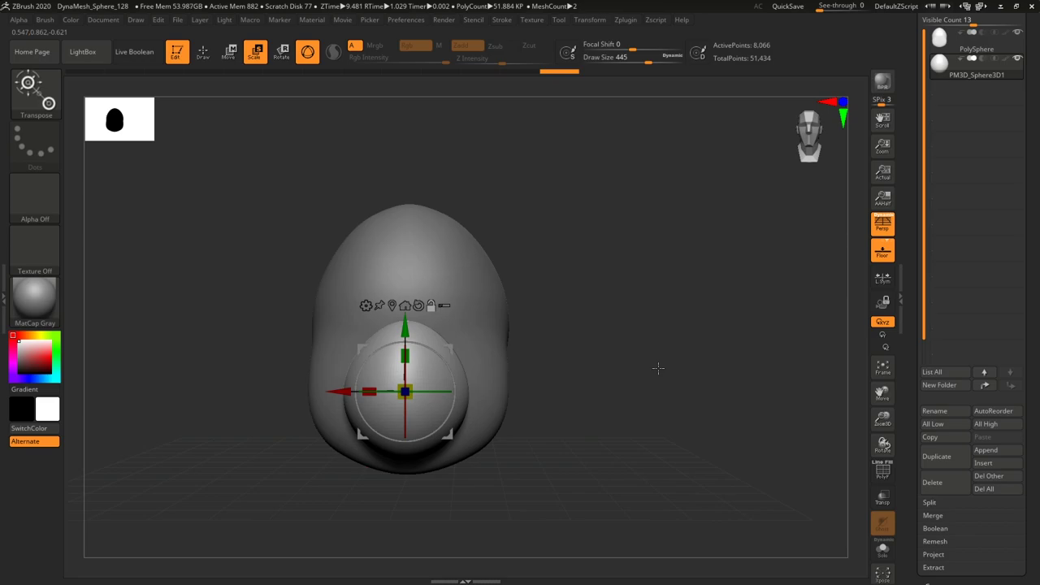
pyautogui.click(986, 452)
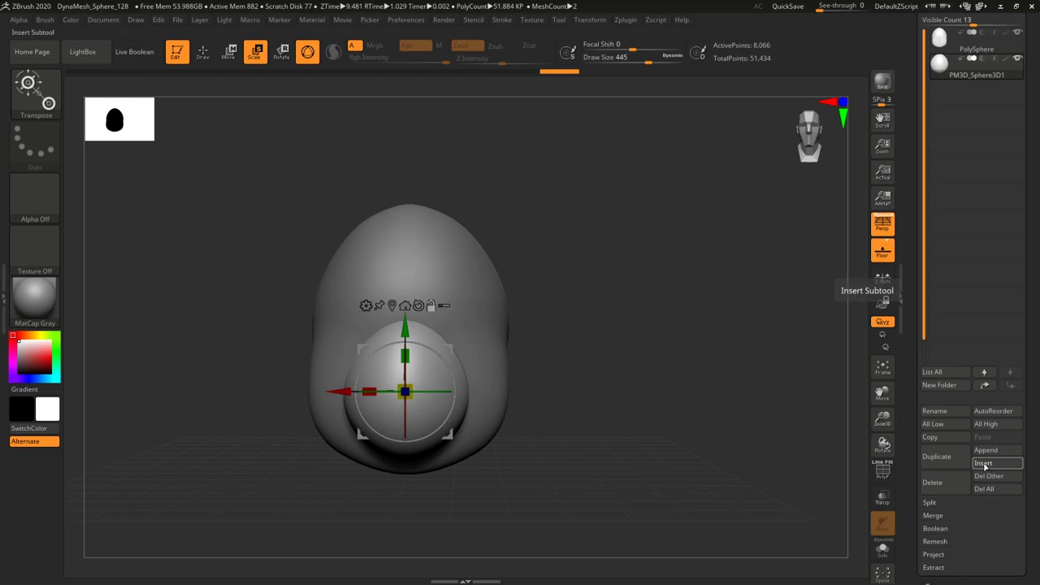
pyautogui.click(986, 452)
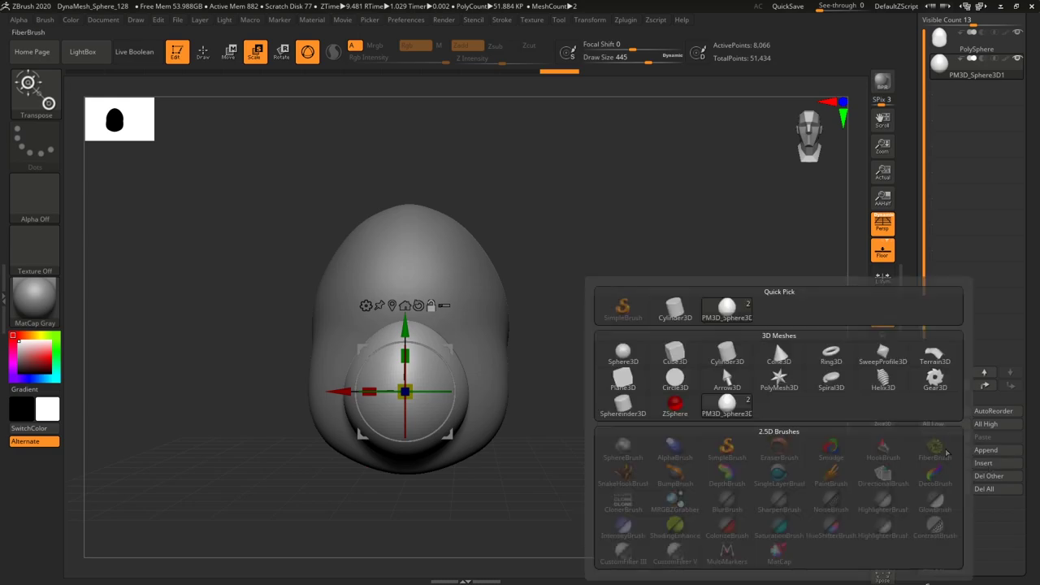
pyautogui.click(717, 350)
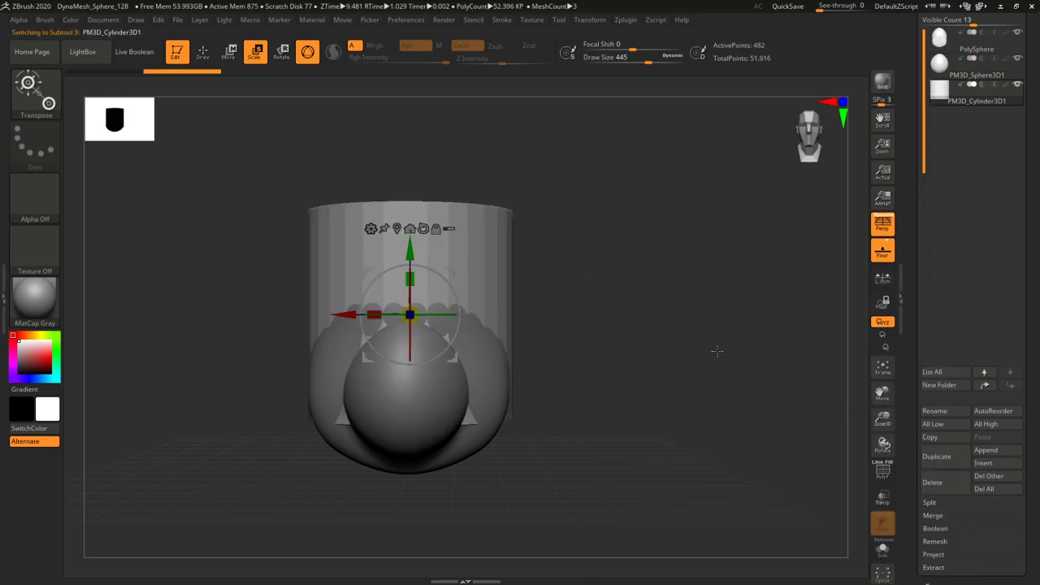
# Rotate the cylinder so its flat face points forward and fit it around the main form, behind the egg-shaped front piece.
pyautogui.moveTo(411, 296); pyautogui.dragTo(411, 371)
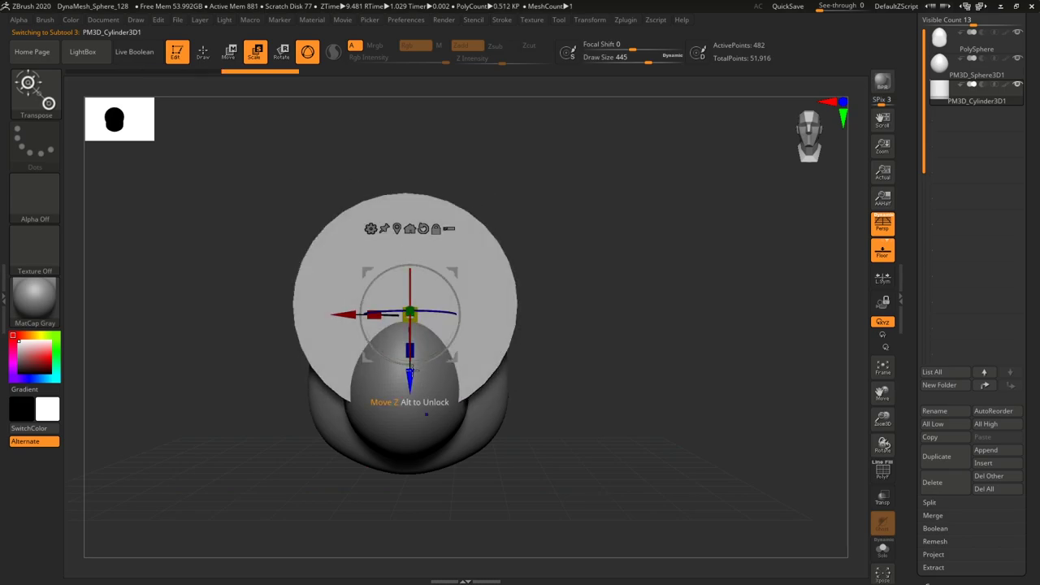
pyautogui.moveTo(658, 345); pyautogui.dragTo(540, 356)
pyautogui.moveTo(375, 313); pyautogui.dragTo(465, 321)
pyautogui.moveTo(452, 357); pyautogui.dragTo(392, 352)
pyautogui.moveTo(502, 382); pyautogui.dragTo(602, 388)
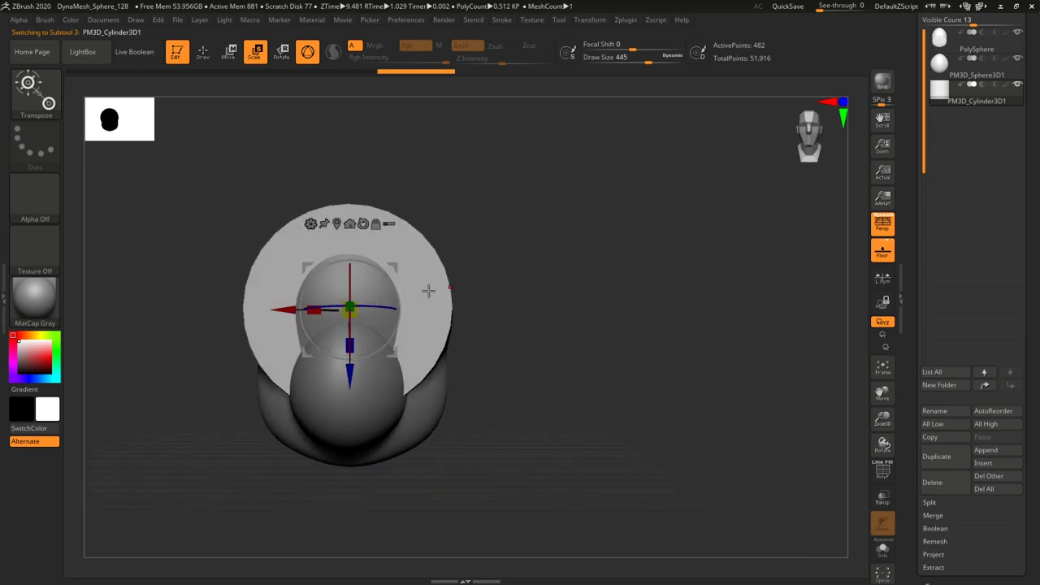
# Reshape the cylinder's outline with the Move brush: lower its bottom edges, push its sides outward and flatten its top.
pyautogui.click(202, 56)
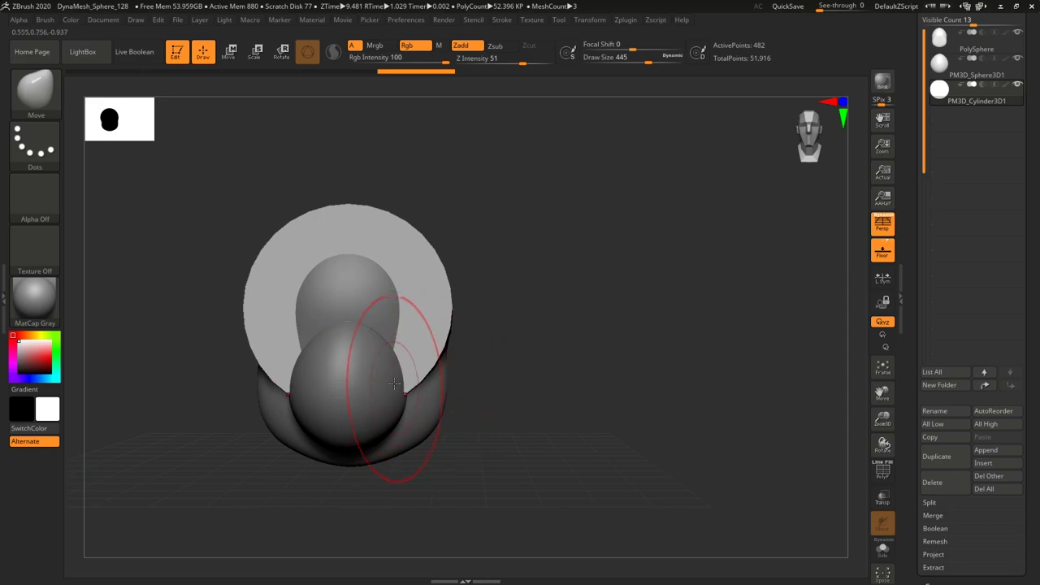
pyautogui.moveTo(405, 383); pyautogui.dragTo(407, 451)
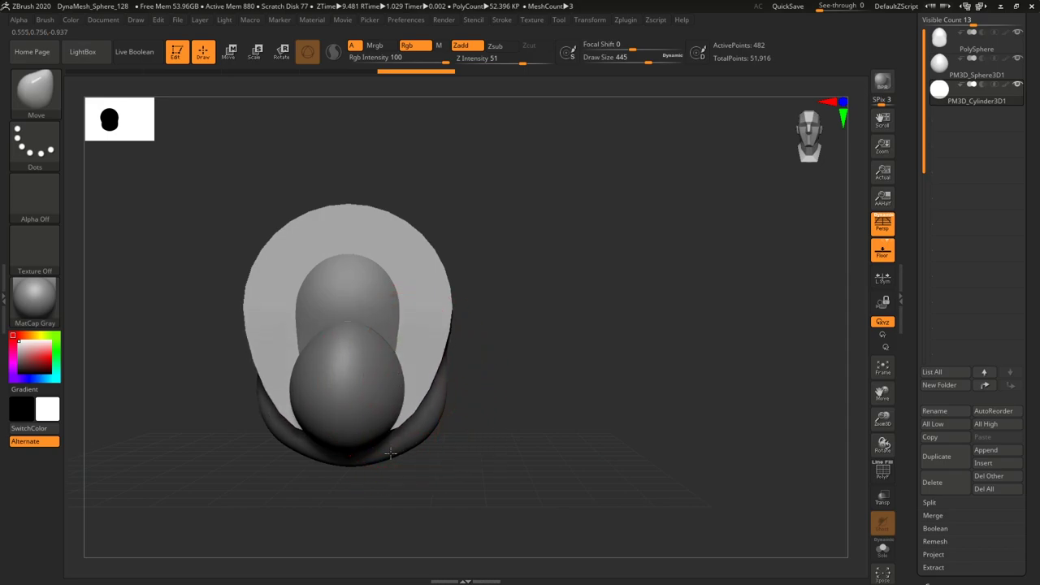
pyautogui.moveTo(452, 317)
pyautogui.mouseDown()
pyautogui.moveTo(480, 328)
pyautogui.moveTo(470, 327)
pyautogui.moveTo(467, 357)
pyautogui.mouseUp()
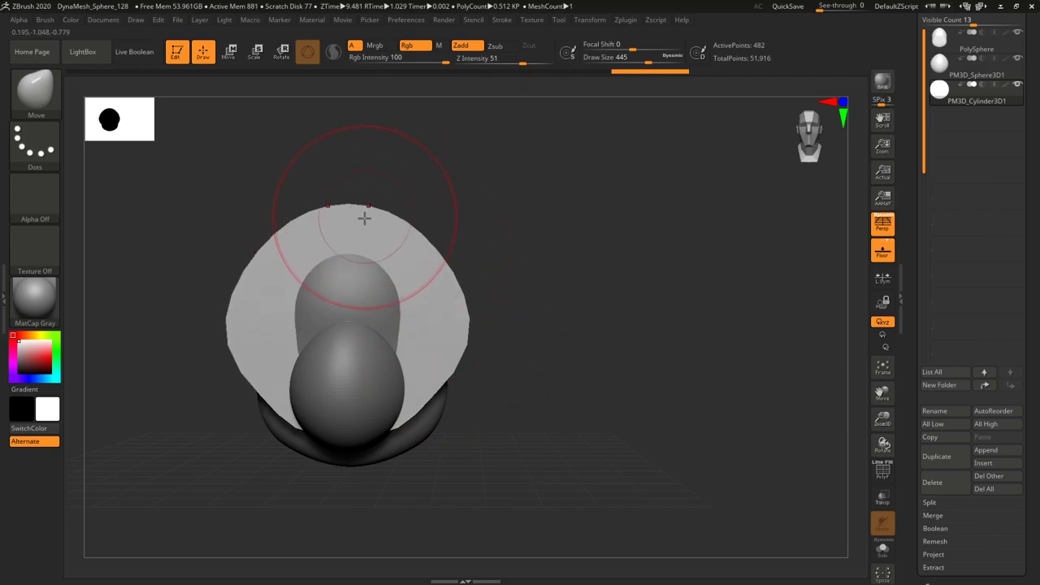
pyautogui.moveTo(348, 209); pyautogui.dragTo(357, 229)
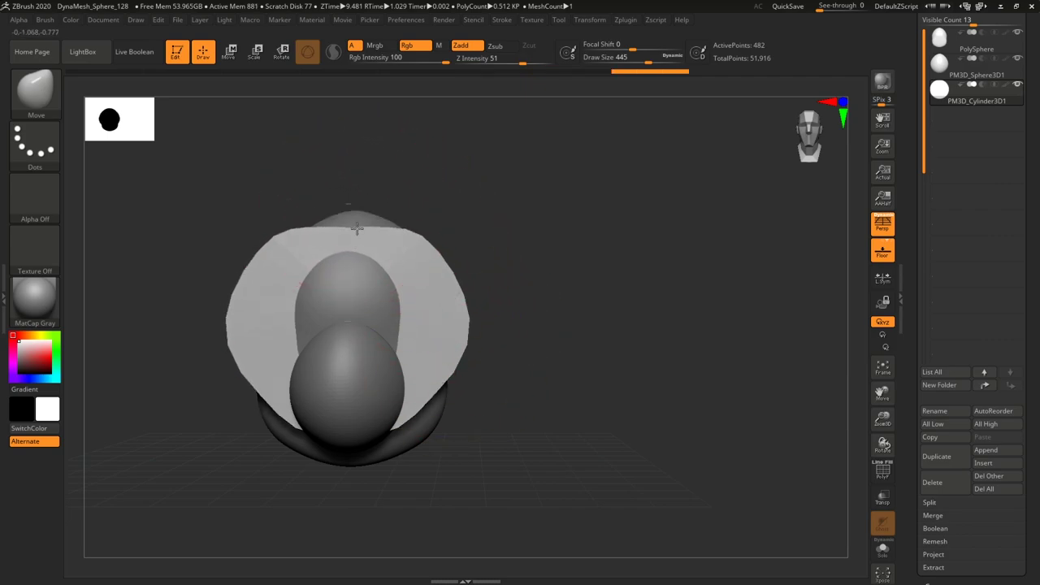
pyautogui.moveTo(414, 251); pyautogui.dragTo(417, 253)
pyautogui.moveTo(650, 391)
pyautogui.mouseDown()
pyautogui.moveTo(599, 390)
pyautogui.moveTo(612, 396)
pyautogui.mouseUp()
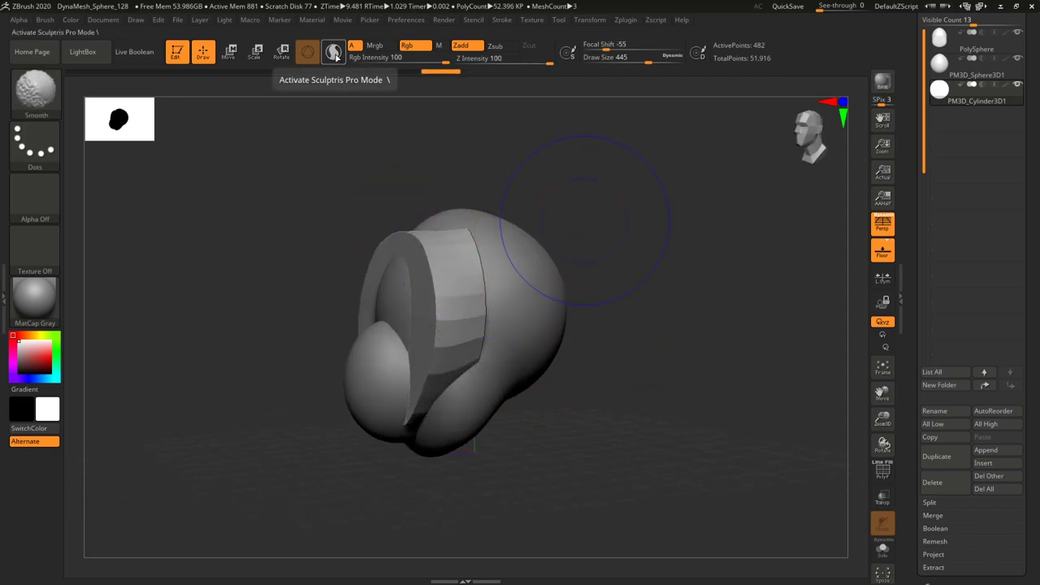
# Activate Sculptris Pro mode and smooth the hard edges of the cylinder piece.
pyautogui.click(334, 54)
pyautogui.moveTo(641, 313); pyautogui.dragTo(716, 329)
pyautogui.keyDown('shift'); pyautogui.moveTo(458, 258); pyautogui.dragTo(443, 366); pyautogui.keyUp('shift')
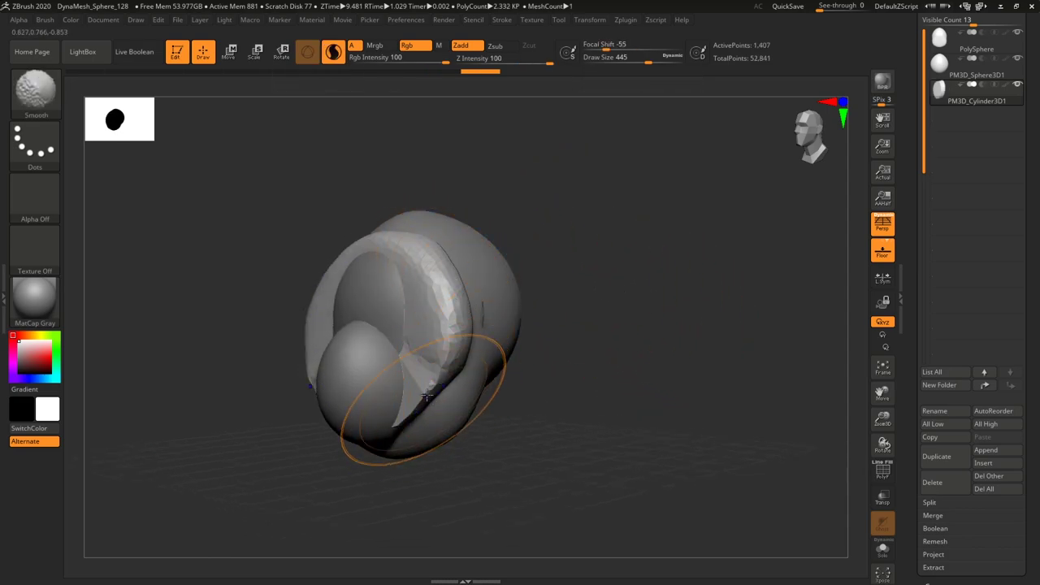
pyautogui.keyDown('shift'); pyautogui.moveTo(427, 404); pyautogui.dragTo(439, 386); pyautogui.keyUp('shift')
pyautogui.moveTo(542, 349); pyautogui.dragTo(611, 363)
# Push the top centre of the cylinder piece down with the Move brush to form two separate side lobes.
pyautogui.moveTo(447, 293)
pyautogui.mouseDown()
pyautogui.moveTo(463, 283)
pyautogui.moveTo(448, 257)
pyautogui.mouseUp()
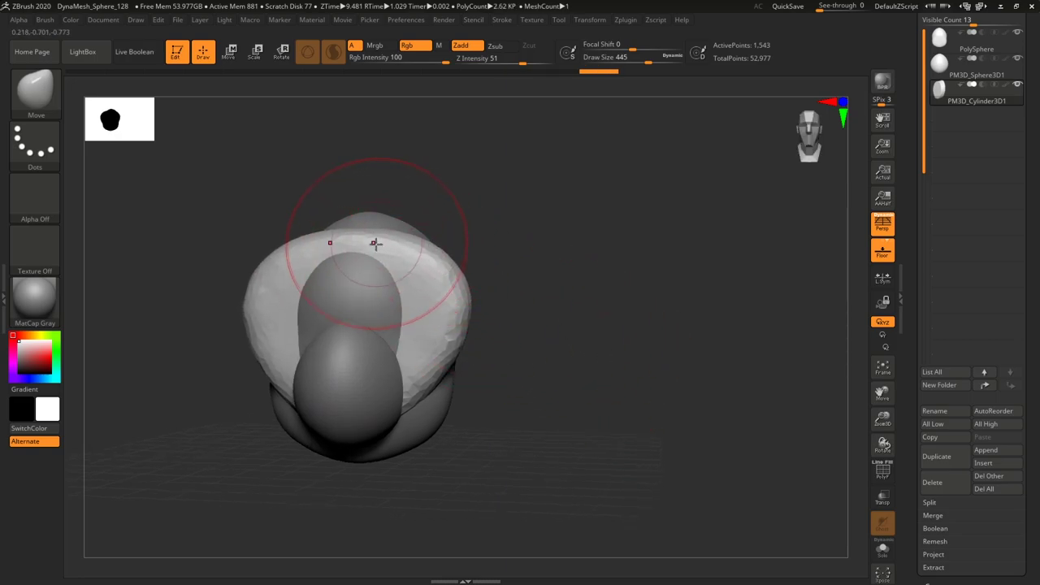
pyautogui.moveTo(385, 235)
pyautogui.mouseDown()
pyautogui.moveTo(378, 247)
pyautogui.moveTo(387, 241)
pyautogui.mouseUp()
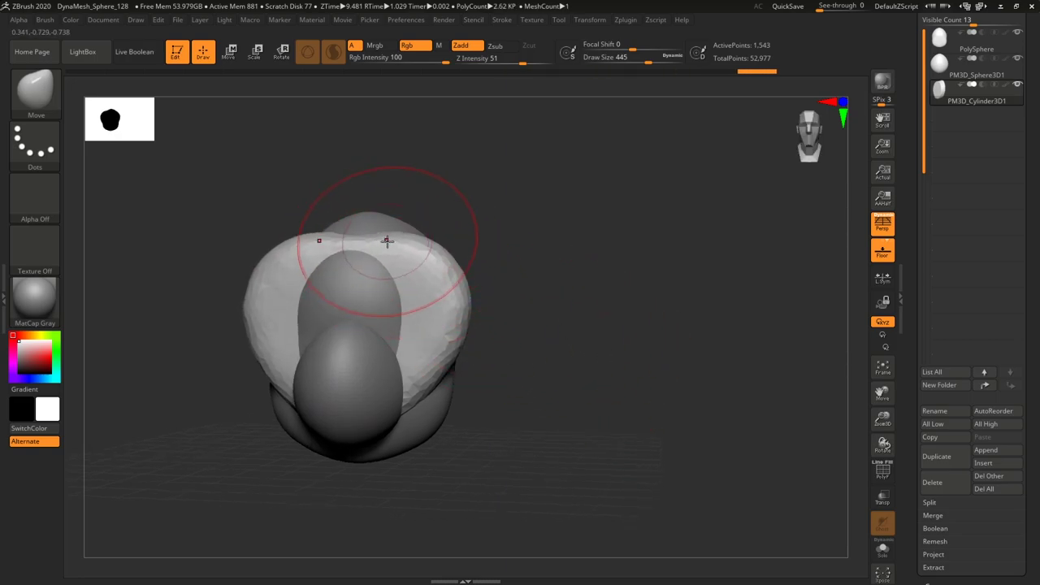
pyautogui.moveTo(605, 357)
pyautogui.mouseDown()
pyautogui.moveTo(618, 359)
pyautogui.moveTo(599, 320)
pyautogui.moveTo(587, 380)
pyautogui.moveTo(613, 367)
pyautogui.mouseUp()
pyautogui.moveTo(641, 472)
pyautogui.mouseDown()
pyautogui.moveTo(623, 467)
pyautogui.moveTo(649, 461)
pyautogui.mouseUp()
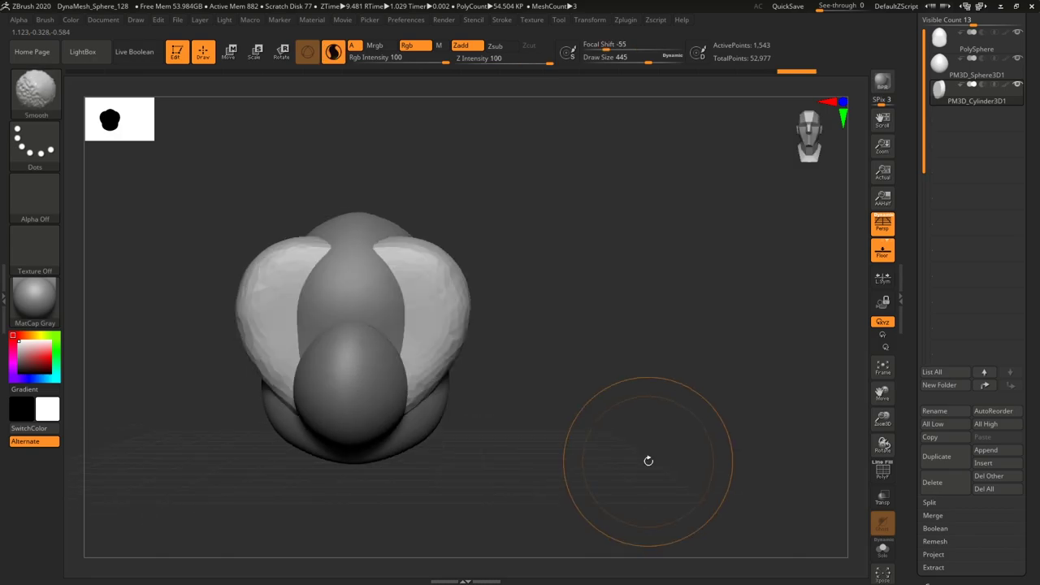
# Merge the sphere and cylinder subtools down into the PolySphere subtool.
pyautogui.click(947, 44)
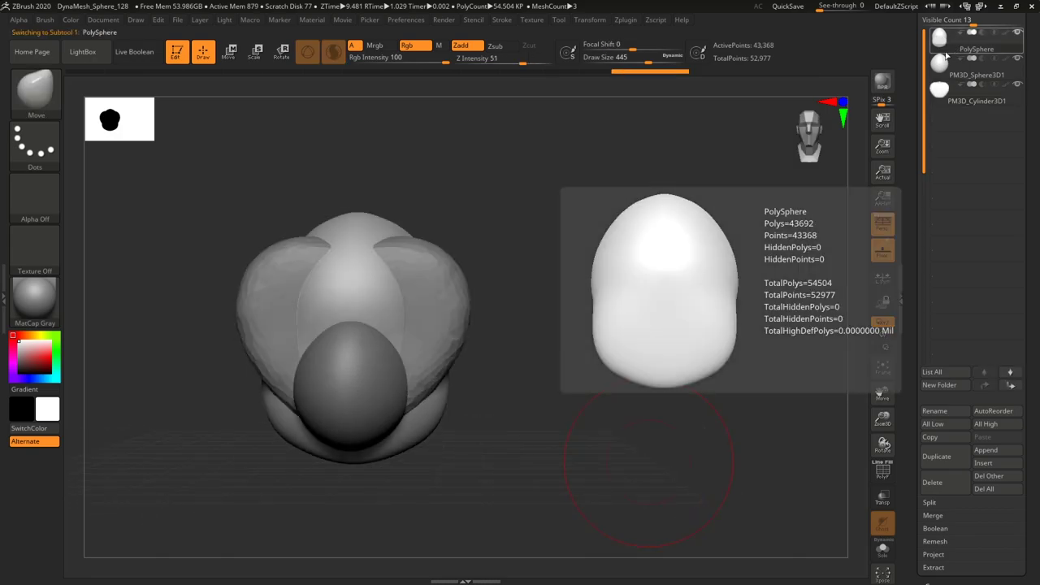
pyautogui.click(937, 516)
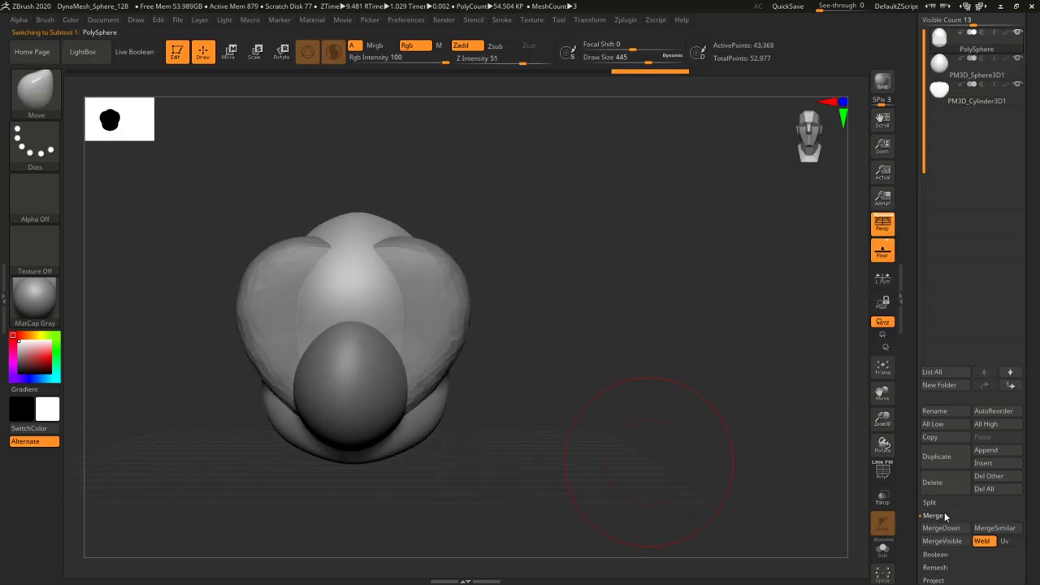
pyautogui.click(940, 528)
pyautogui.click(844, 553)
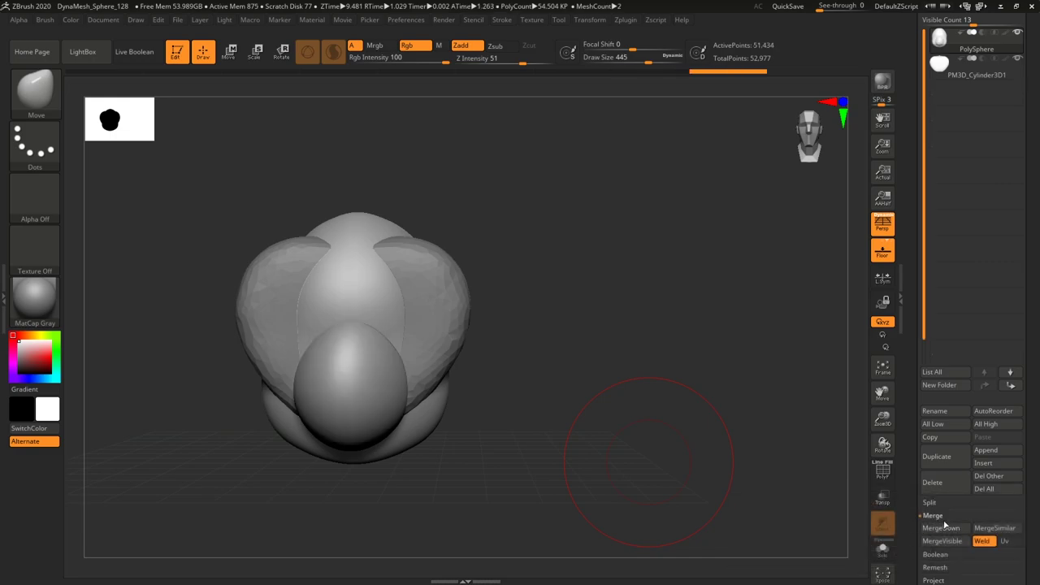
pyautogui.click(954, 529)
pyautogui.click(846, 552)
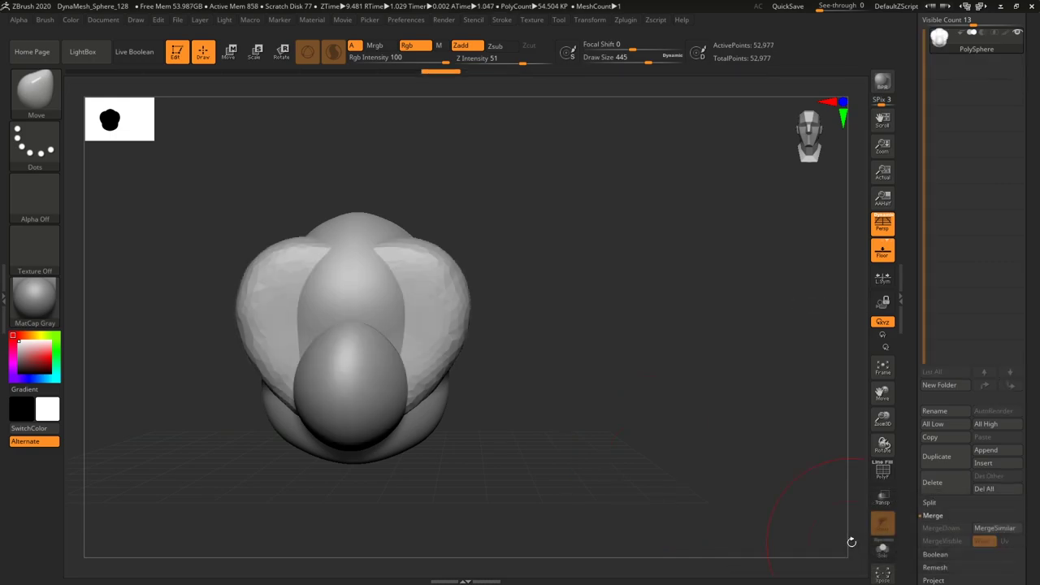
# Remesh the merged head into one surface with DynaMesh at resolution 192.
pyautogui.moveTo(720, 438); pyautogui.dragTo(688, 426)
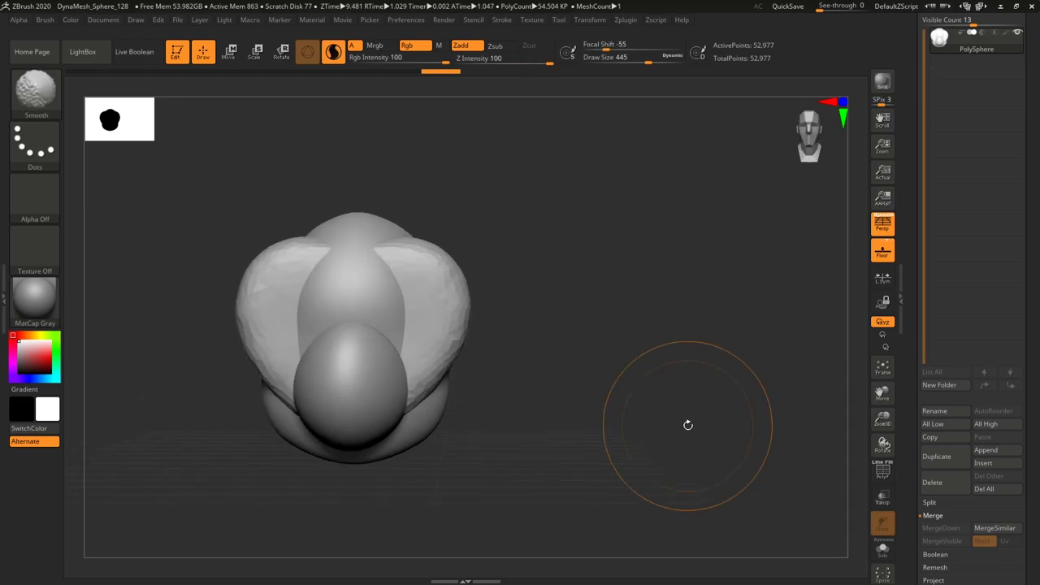
pyautogui.keyDown('alt'); pyautogui.moveTo(625, 393); pyautogui.dragTo(639, 360); pyautogui.keyUp('alt')
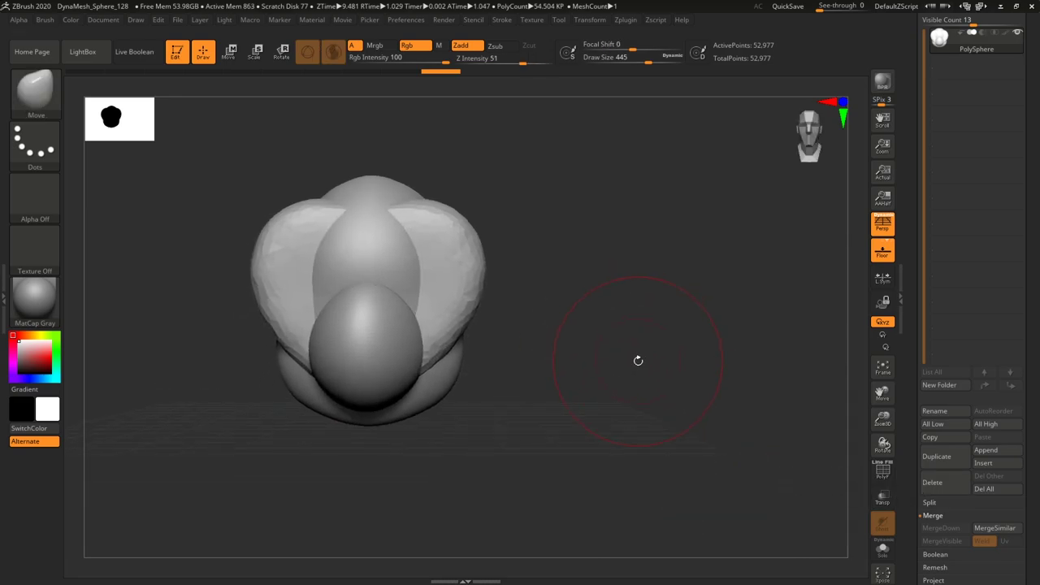
pyautogui.moveTo(907, 508); pyautogui.dragTo(905, 435)
pyautogui.scroll(-3, 905, 436)
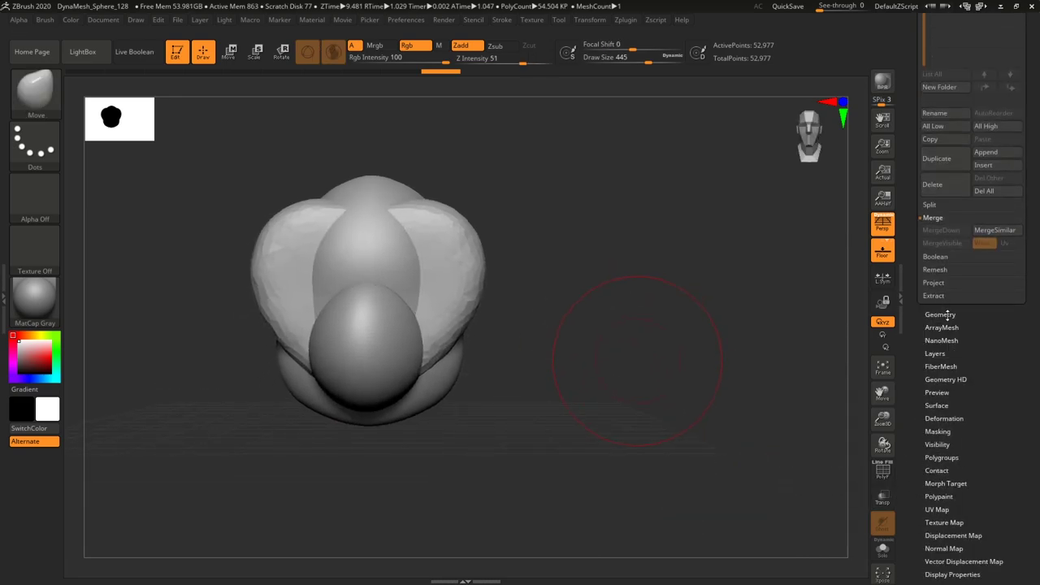
pyautogui.scroll(-5, 947, 305)
pyautogui.scroll(5, 924, 163)
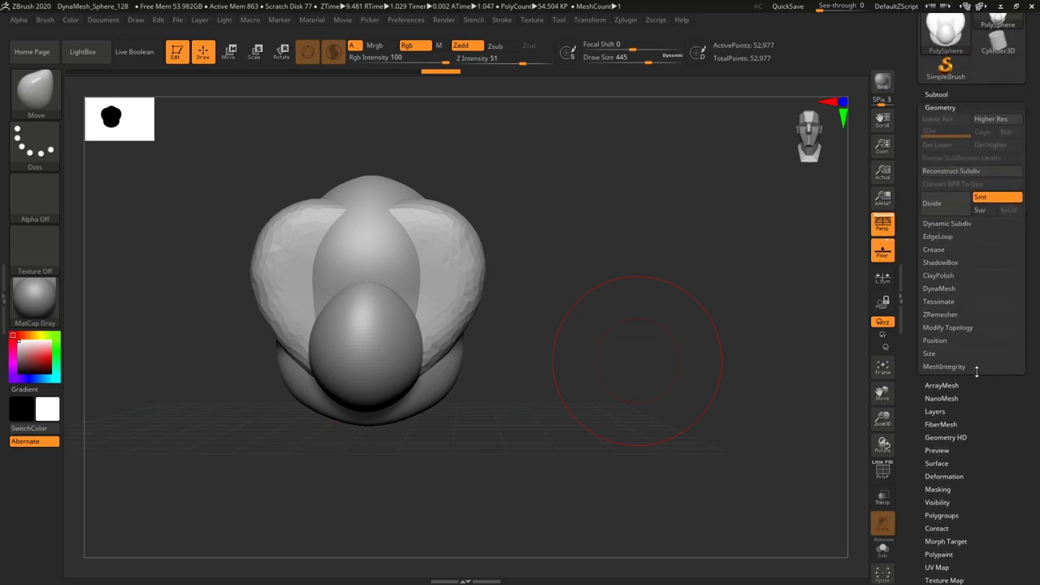
pyautogui.click(949, 289)
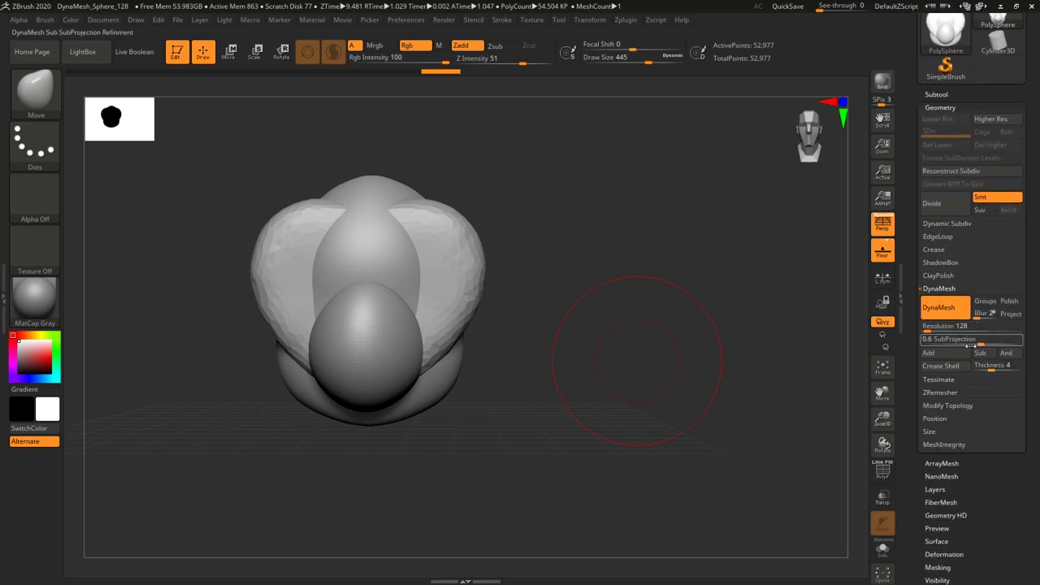
pyautogui.moveTo(927, 328); pyautogui.dragTo(929, 328)
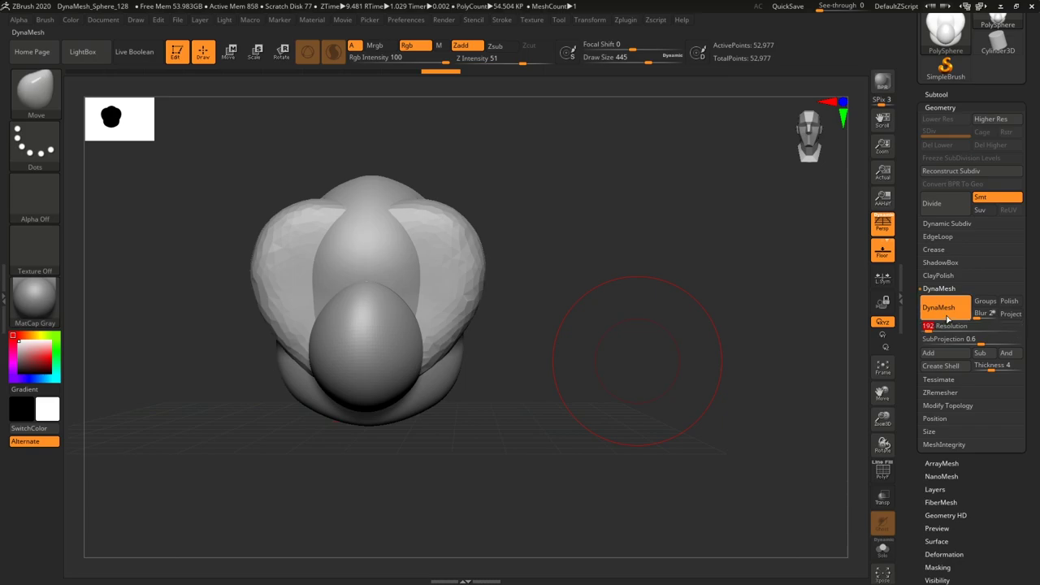
pyautogui.keyDown('ctrl'); pyautogui.moveTo(626, 265); pyautogui.dragTo(728, 367); pyautogui.keyUp('ctrl')
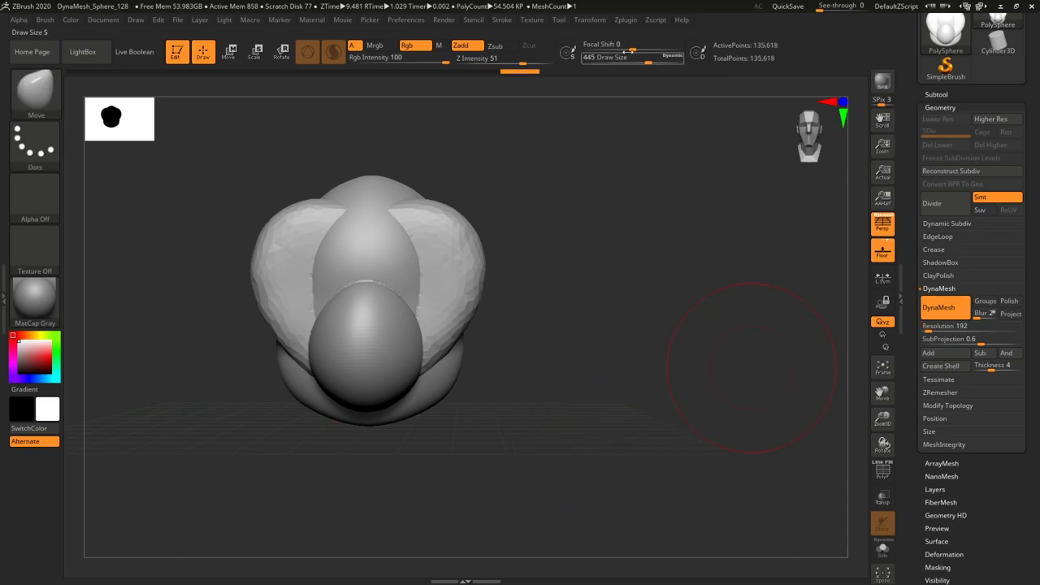
# Smooth the seams between the skull, side lobes and muzzle at draw size 177.
pyautogui.moveTo(640, 62); pyautogui.dragTo(625, 62)
pyautogui.moveTo(421, 241)
pyautogui.keyDown('shift'); pyautogui.mouseDown()
pyautogui.moveTo(398, 221)
pyautogui.moveTo(414, 247)
pyautogui.moveTo(390, 292)
pyautogui.moveTo(420, 360)
pyautogui.moveTo(414, 394)
pyautogui.mouseUp(); pyautogui.keyUp('shift')
pyautogui.moveTo(593, 395); pyautogui.dragTo(543, 379)
pyautogui.moveTo(469, 371)
pyautogui.keyDown('shift'); pyautogui.mouseDown()
pyautogui.moveTo(487, 343)
pyautogui.moveTo(484, 358)
pyautogui.mouseUp(); pyautogui.keyUp('shift')
pyautogui.keyDown('shift'); pyautogui.moveTo(674, 372); pyautogui.dragTo(680, 368); pyautogui.keyUp('shift')
pyautogui.press('shift')
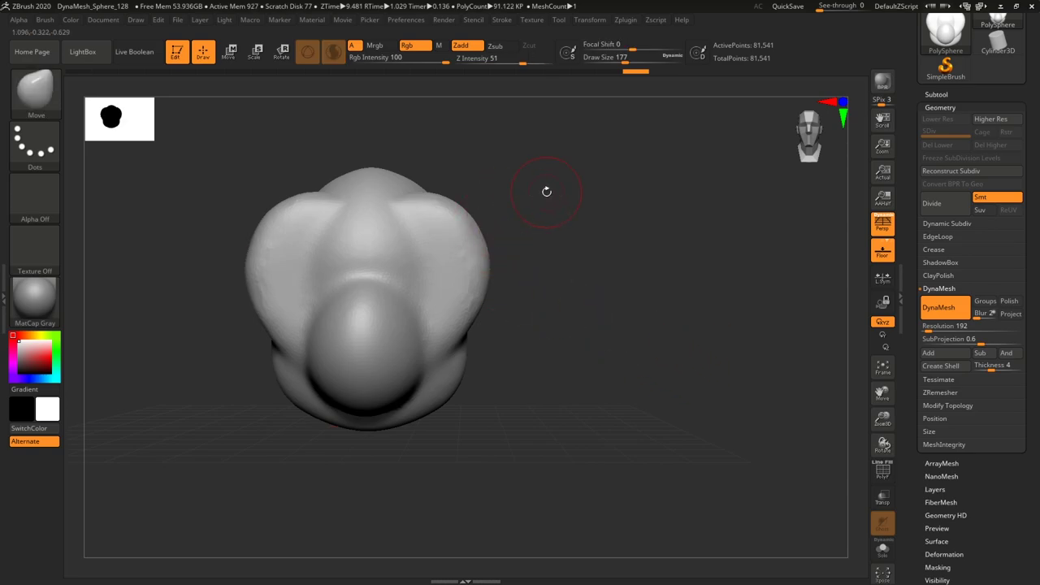
# Carve two small slanted nostrils near the top of the muzzle with the DamStandard brush at draw size 22.
pyautogui.click(53, 94)
pyautogui.click(208, 99)
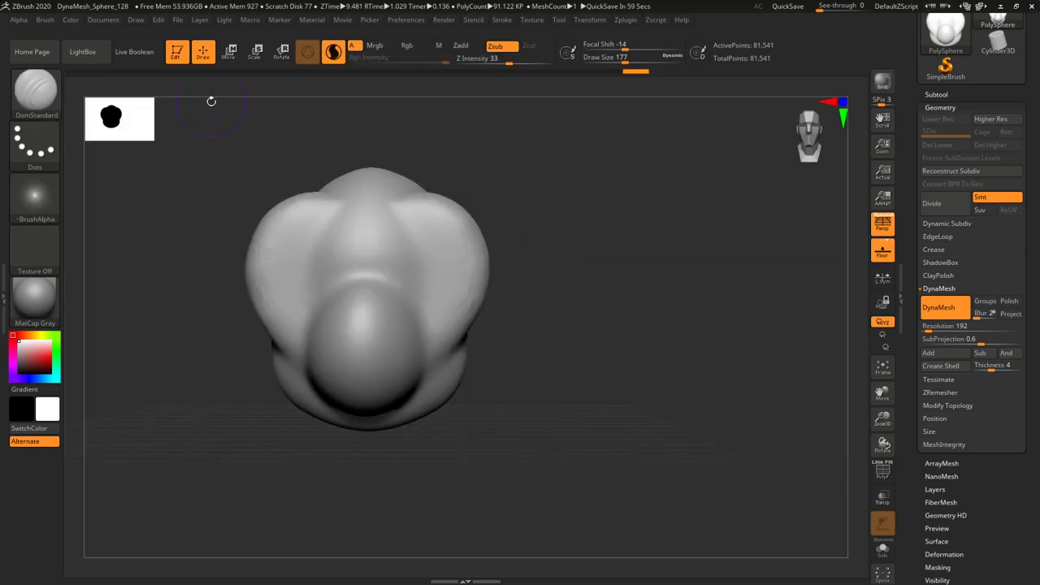
pyautogui.moveTo(620, 63); pyautogui.dragTo(606, 63)
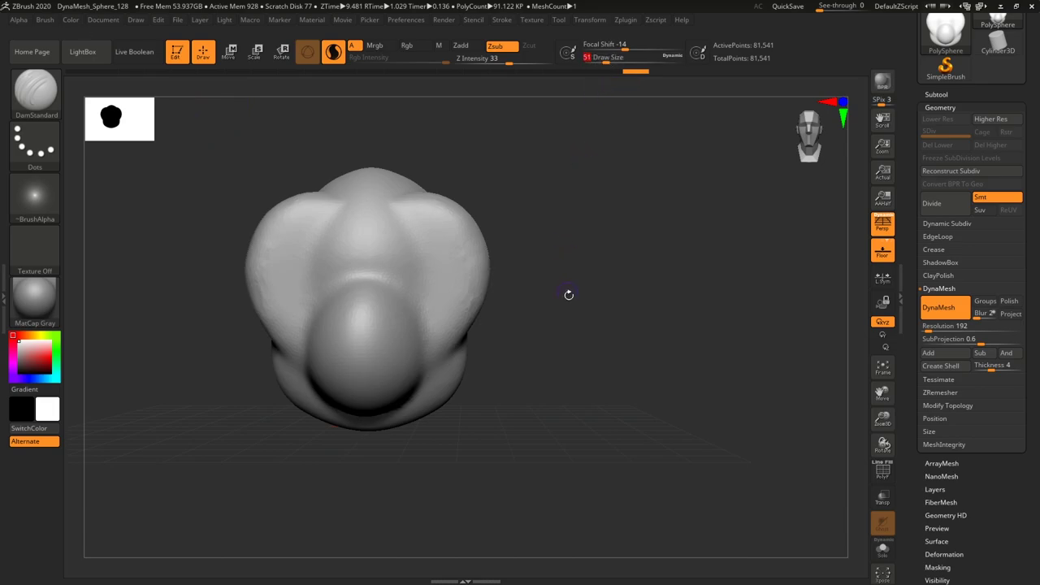
pyautogui.keyDown('alt'); pyautogui.moveTo(614, 331); pyautogui.dragTo(662, 342); pyautogui.keyUp('alt')
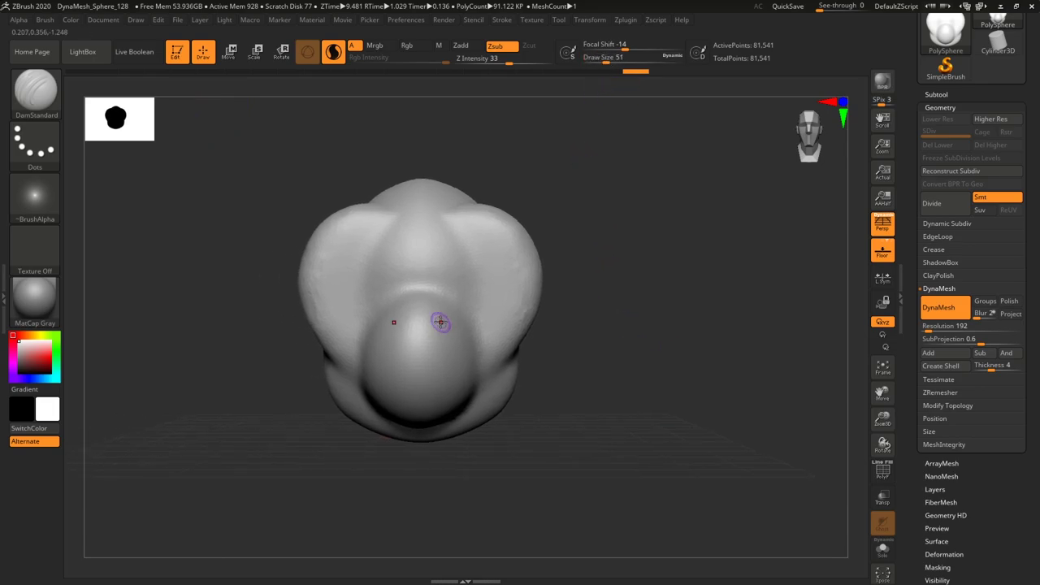
pyautogui.moveTo(608, 63); pyautogui.dragTo(599, 62)
pyautogui.moveTo(615, 266)
pyautogui.keyDown('alt'); pyautogui.mouseDown()
pyautogui.moveTo(662, 386)
pyautogui.moveTo(719, 319)
pyautogui.mouseUp(); pyautogui.keyUp('alt')
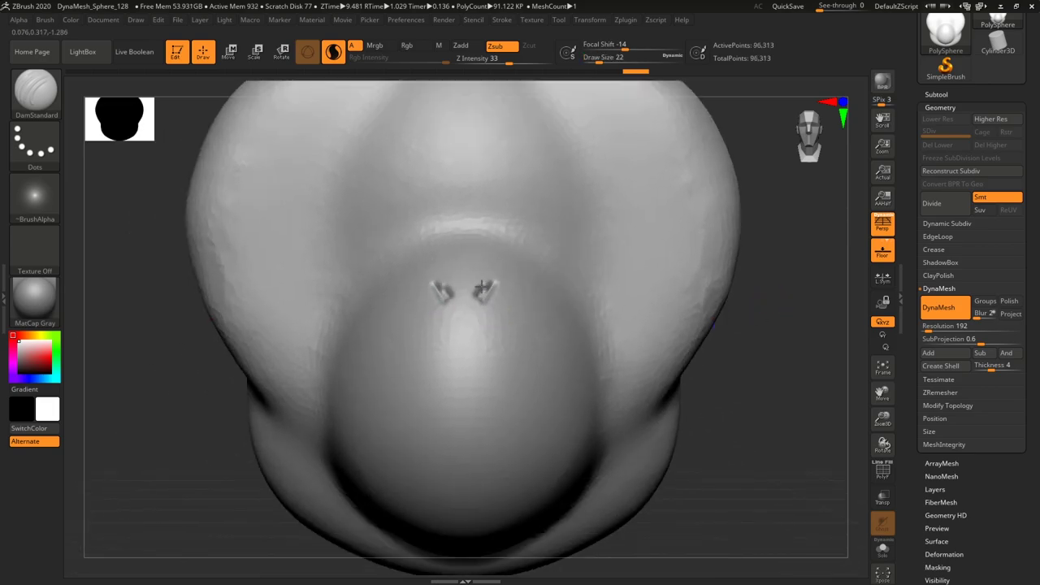
pyautogui.moveTo(484, 296); pyautogui.dragTo(498, 284)
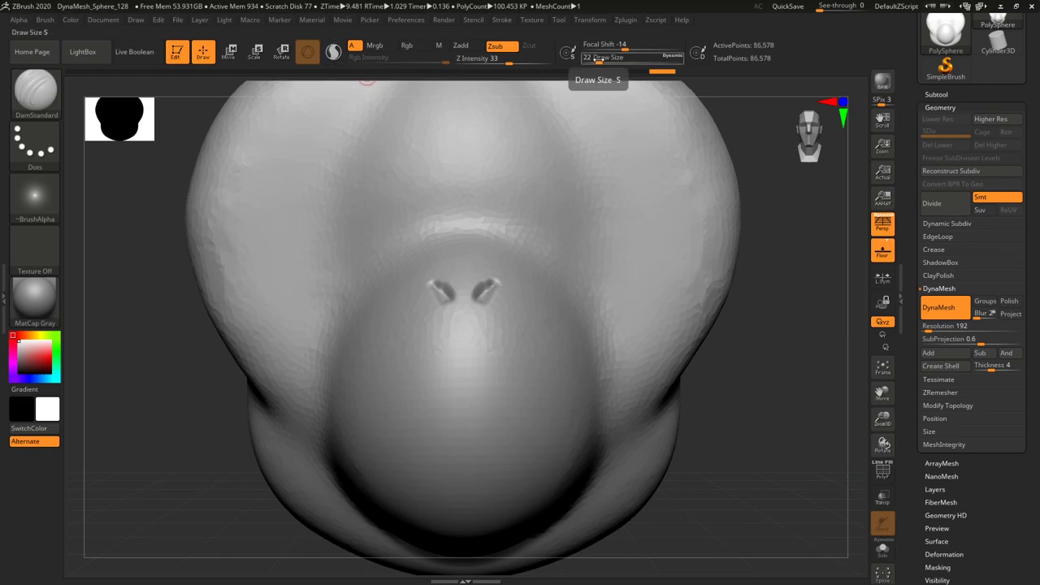
# Carve a wide, slightly upturned mouth line across the lower muzzle with DamStandard at draw size 29.
pyautogui.moveTo(599, 61); pyautogui.dragTo(601, 61)
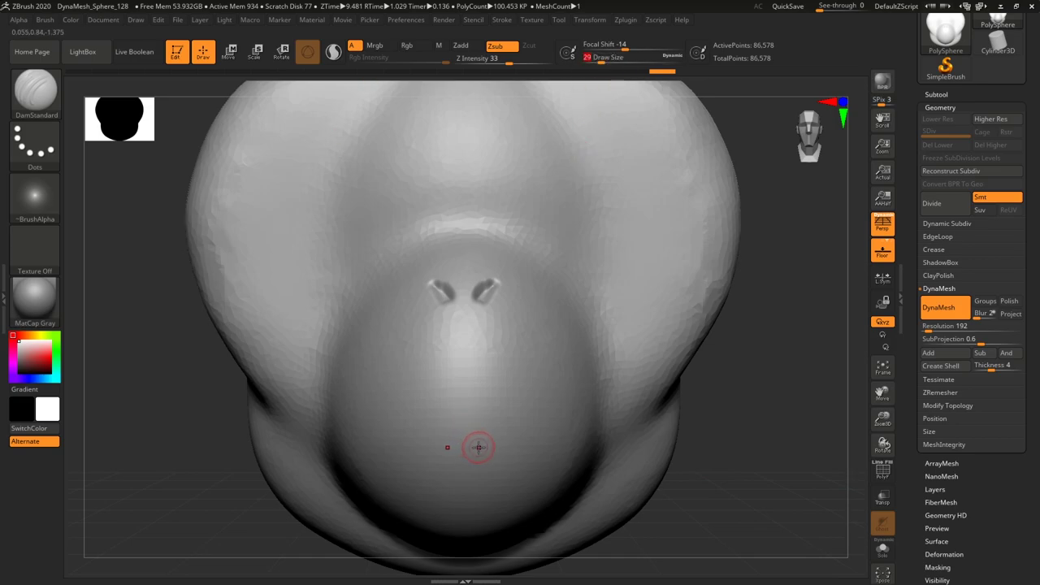
pyautogui.moveTo(465, 443); pyautogui.dragTo(559, 439)
pyautogui.moveTo(467, 443)
pyautogui.mouseDown()
pyautogui.moveTo(554, 437)
pyautogui.moveTo(594, 416)
pyautogui.mouseUp()
# Sculpt recessed eye sockets above the muzzle with the ClayBuildup brush at draw size 77.
pyautogui.moveTo(760, 455)
pyautogui.keyDown('alt'); pyautogui.mouseDown()
pyautogui.moveTo(729, 362)
pyautogui.moveTo(733, 393)
pyautogui.mouseUp(); pyautogui.keyUp('alt')
pyautogui.click(50, 92)
pyautogui.click(155, 99)
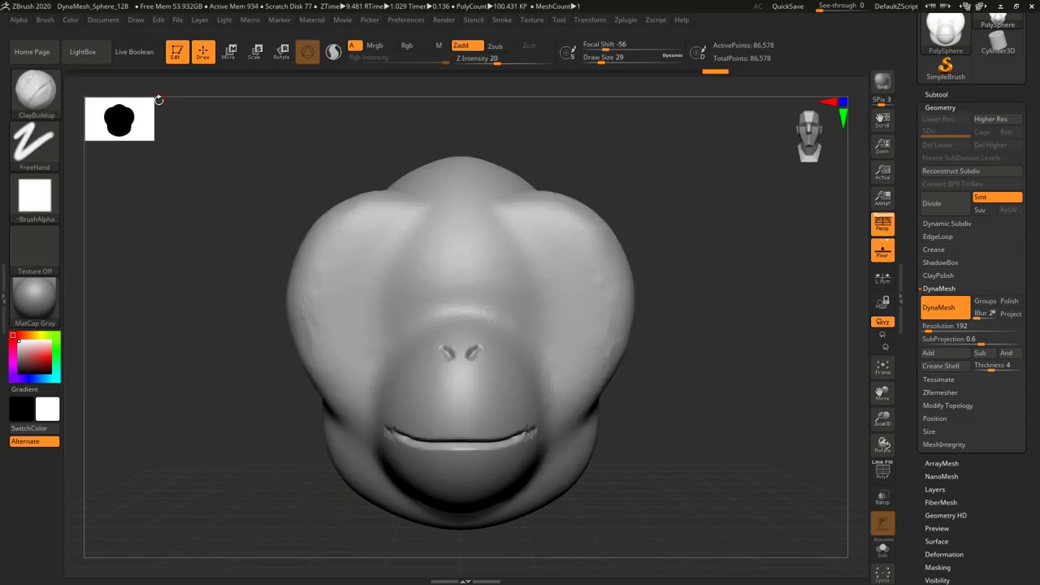
pyautogui.moveTo(604, 61); pyautogui.dragTo(611, 61)
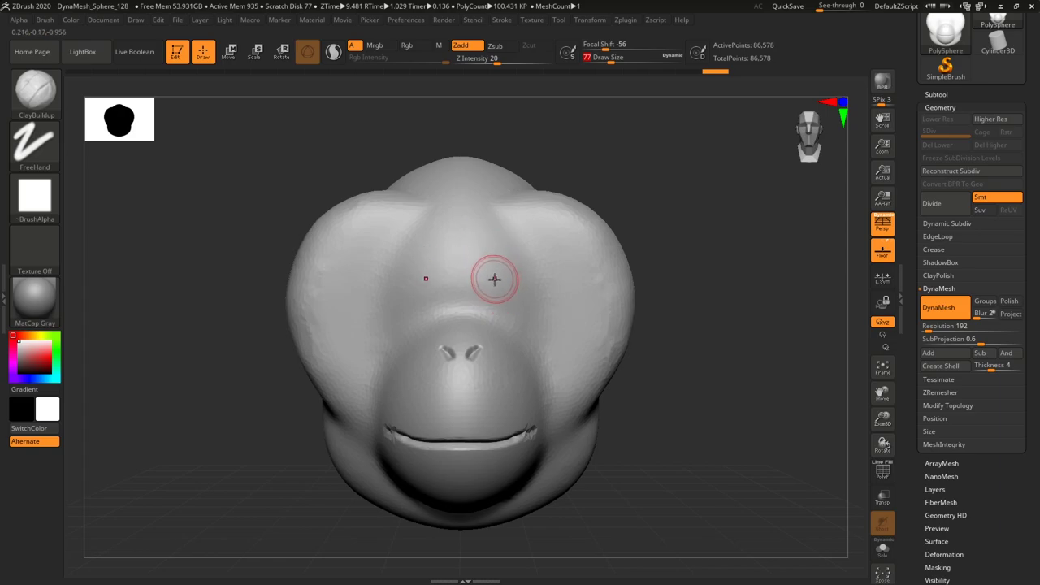
pyautogui.moveTo(497, 277)
pyautogui.mouseDown()
pyautogui.moveTo(502, 288)
pyautogui.moveTo(519, 284)
pyautogui.moveTo(490, 263)
pyautogui.moveTo(534, 329)
pyautogui.mouseUp()
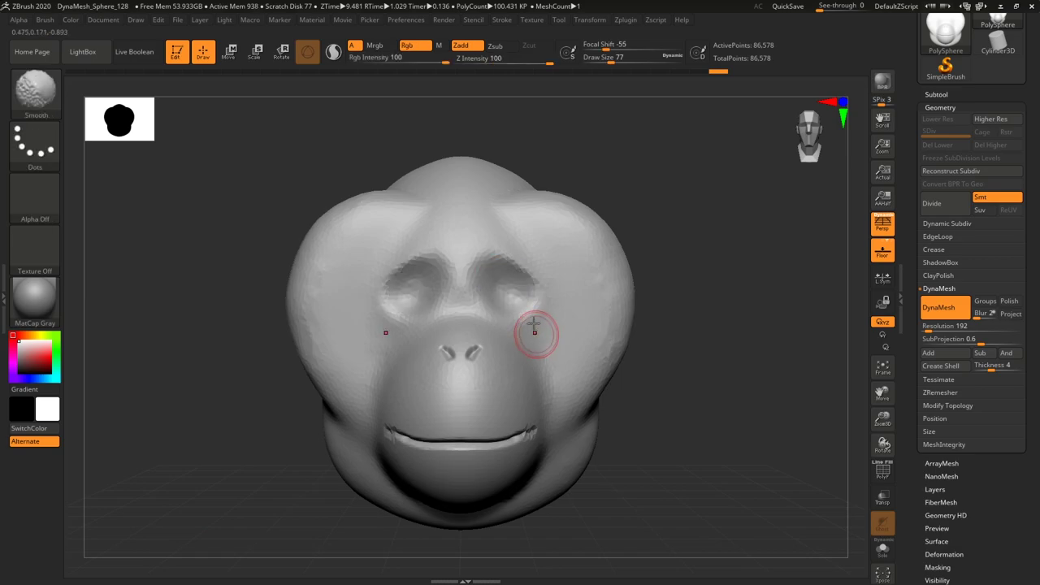
pyautogui.keyDown('alt'); pyautogui.moveTo(497, 280); pyautogui.dragTo(522, 301); pyautogui.keyUp('alt')
# Build up curved ridges from the brows around the outer cheeks with ClayBuildup at draw size 108.
pyautogui.keyDown('alt'); pyautogui.moveTo(745, 414); pyautogui.dragTo(729, 348); pyautogui.keyUp('alt')
pyautogui.moveTo(729, 365)
pyautogui.mouseDown()
pyautogui.moveTo(697, 383)
pyautogui.moveTo(702, 368)
pyautogui.moveTo(727, 393)
pyautogui.mouseUp()
pyautogui.moveTo(685, 244)
pyautogui.keyDown('alt'); pyautogui.mouseDown()
pyautogui.moveTo(637, 268)
pyautogui.moveTo(652, 292)
pyautogui.mouseUp(); pyautogui.keyUp('alt')
pyautogui.moveTo(610, 61); pyautogui.dragTo(616, 61)
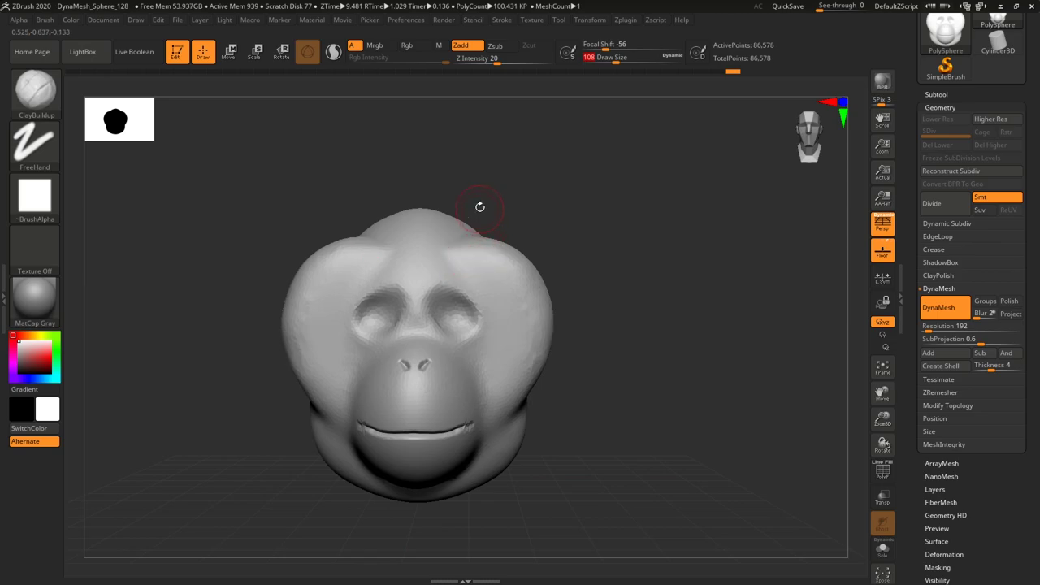
pyautogui.moveTo(439, 284)
pyautogui.mouseDown()
pyautogui.moveTo(478, 255)
pyautogui.moveTo(508, 266)
pyautogui.moveTo(532, 337)
pyautogui.moveTo(509, 413)
pyautogui.mouseUp()
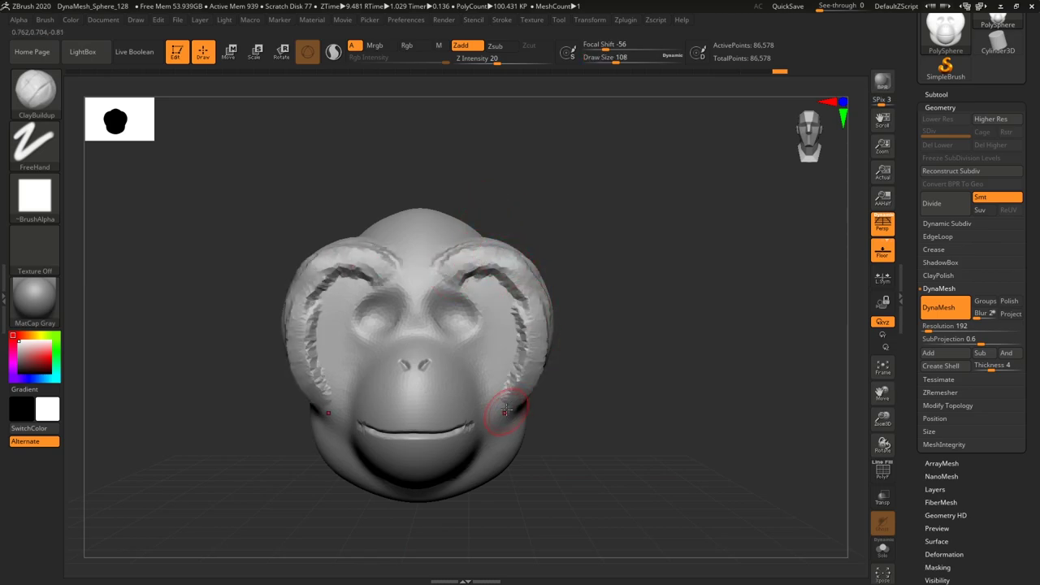
pyautogui.moveTo(506, 371); pyautogui.dragTo(494, 413)
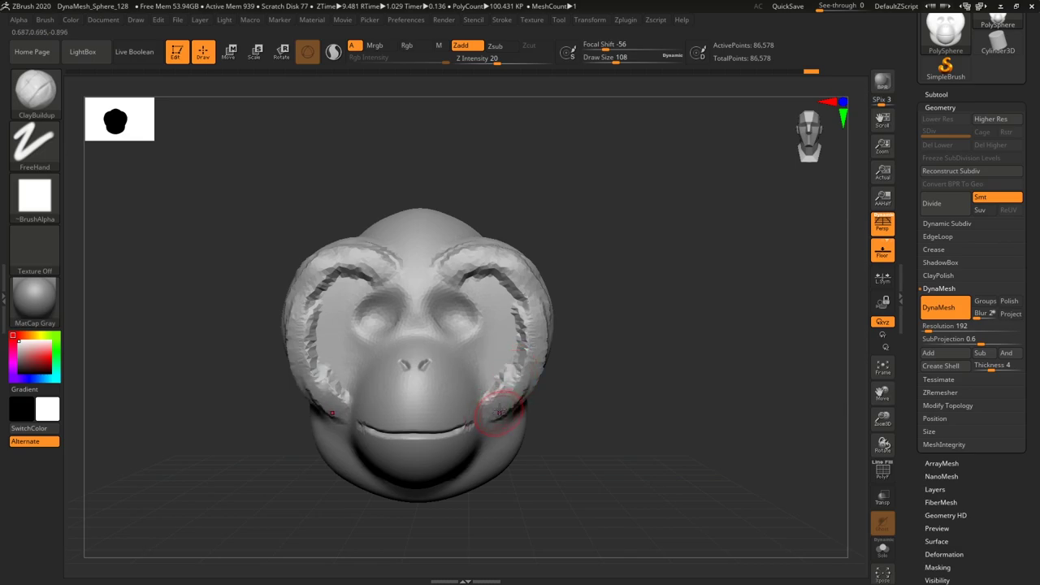
# Smooth the ridges over the brows and outer cheeks into the surrounding face.
pyautogui.moveTo(489, 281)
pyautogui.mouseDown()
pyautogui.moveTo(493, 301)
pyautogui.moveTo(481, 298)
pyautogui.moveTo(490, 295)
pyautogui.moveTo(520, 351)
pyautogui.moveTo(496, 390)
pyautogui.moveTo(506, 279)
pyautogui.moveTo(472, 251)
pyautogui.mouseUp()
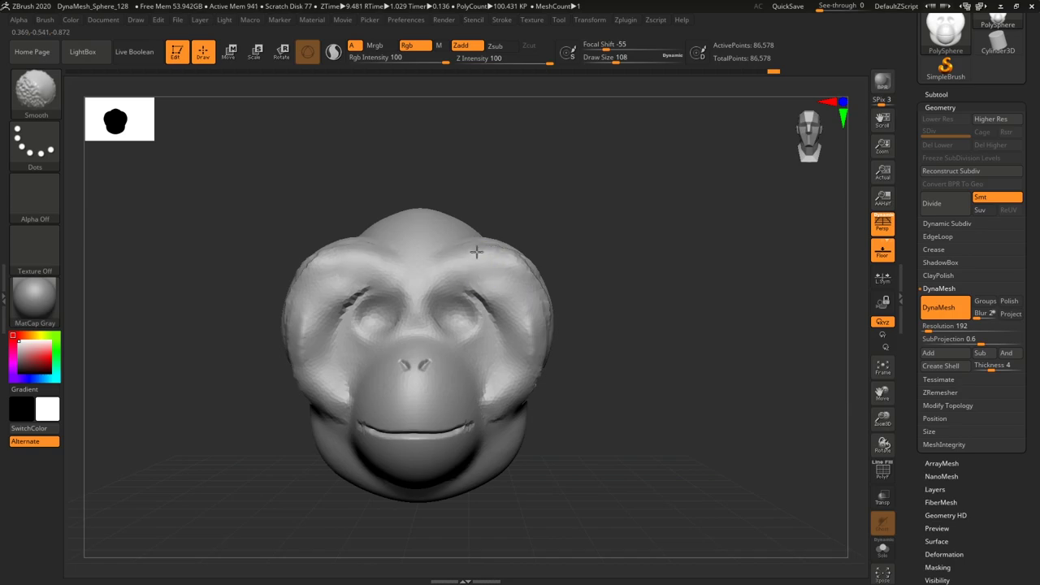
pyautogui.keyDown('shift'); pyautogui.moveTo(527, 363); pyautogui.dragTo(525, 399); pyautogui.keyUp('shift')
pyautogui.keyDown('shift'); pyautogui.moveTo(477, 294); pyautogui.dragTo(493, 319); pyautogui.keyUp('shift')
# Refine the area below the eyes with ClayBuildup and carve the crease between muzzle and cheek with DamStandard.
pyautogui.moveTo(684, 396); pyautogui.dragTo(655, 388)
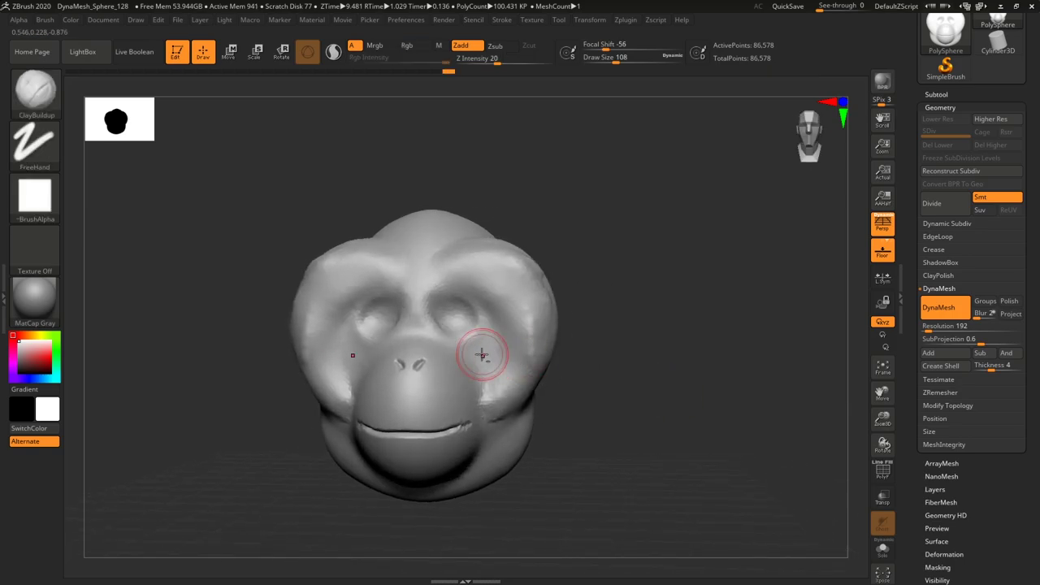
pyautogui.moveTo(460, 351)
pyautogui.mouseDown()
pyautogui.moveTo(480, 367)
pyautogui.moveTo(436, 332)
pyautogui.moveTo(493, 353)
pyautogui.mouseUp()
pyautogui.press('b')
pyautogui.click(151, 389)
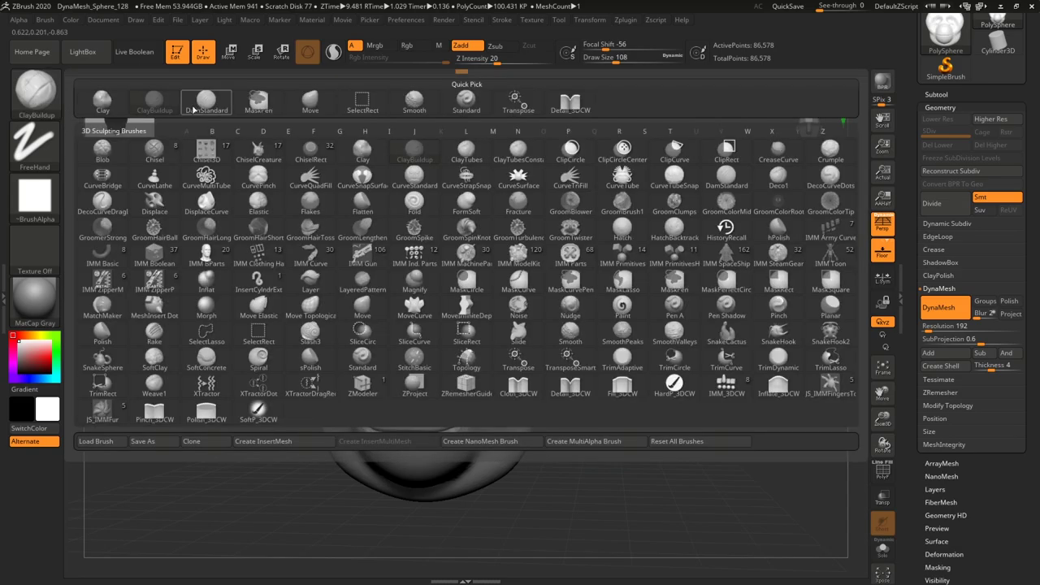
pyautogui.moveTo(437, 332)
pyautogui.mouseDown()
pyautogui.moveTo(464, 377)
pyautogui.moveTo(488, 390)
pyautogui.moveTo(482, 384)
pyautogui.mouseUp()
# Reshape the brows and eye sockets with the Move brush at draw size 128.
pyautogui.moveTo(594, 377)
pyautogui.mouseDown()
pyautogui.moveTo(527, 353)
pyautogui.moveTo(476, 386)
pyautogui.moveTo(463, 340)
pyautogui.mouseUp()
pyautogui.moveTo(645, 301)
pyautogui.mouseDown(button='right')
pyautogui.moveTo(668, 314)
pyautogui.moveTo(697, 277)
pyautogui.mouseUp(button='right')
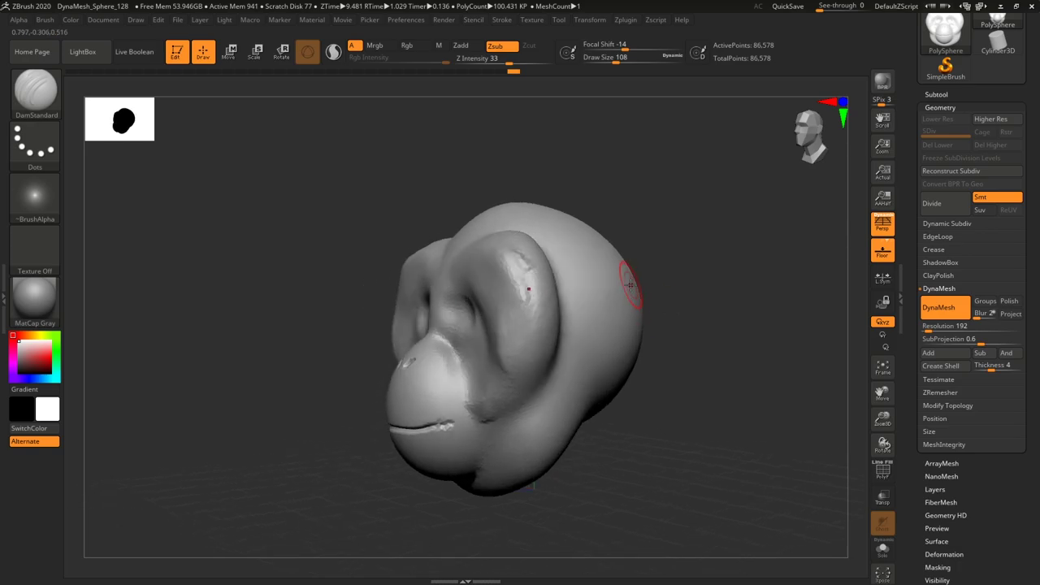
pyautogui.click(35, 90)
pyautogui.click(305, 101)
pyautogui.moveTo(731, 342); pyautogui.dragTo(674, 322, button='right')
pyautogui.moveTo(616, 63); pyautogui.dragTo(619, 63)
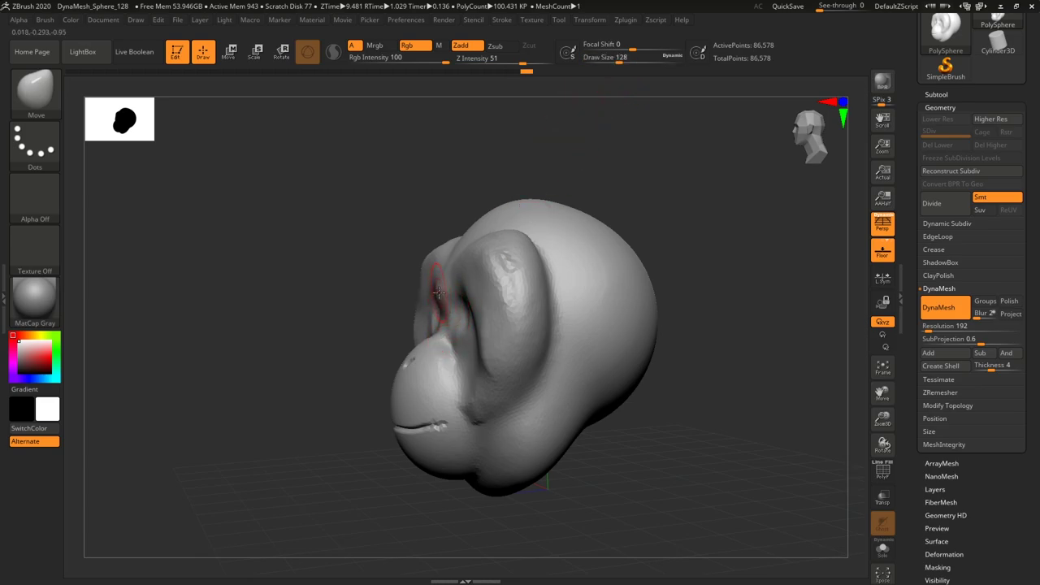
pyautogui.keyDown('shift'); pyautogui.moveTo(712, 340); pyautogui.dragTo(634, 316, button='right'); pyautogui.keyUp('shift')
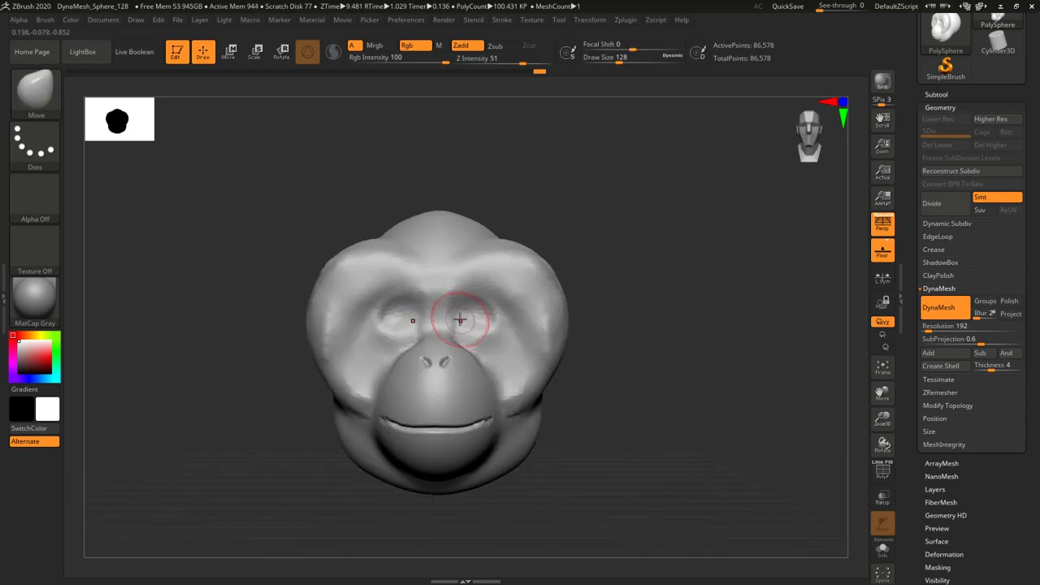
pyautogui.moveTo(451, 311); pyautogui.dragTo(490, 305)
pyautogui.moveTo(493, 306); pyautogui.dragTo(496, 311)
pyautogui.moveTo(722, 439)
pyautogui.mouseDown()
pyautogui.moveTo(684, 454)
pyautogui.moveTo(697, 464)
pyautogui.moveTo(712, 455)
pyautogui.mouseUp()
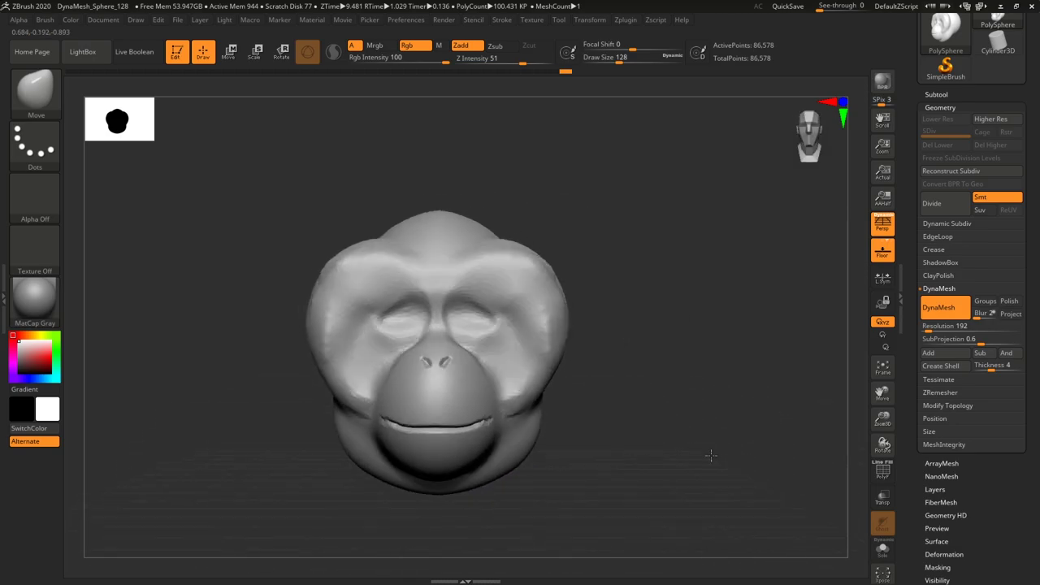
# Insert a Sphere3D subtool for the eye and turn on ghost transparency for the head.
pyautogui.click(941, 94)
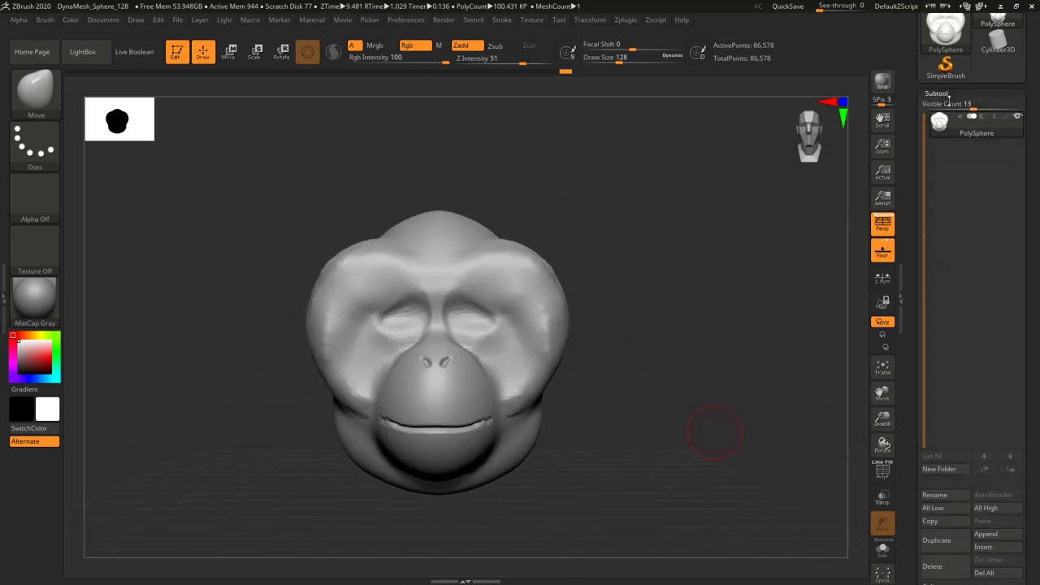
pyautogui.click(997, 535)
pyautogui.click(984, 547)
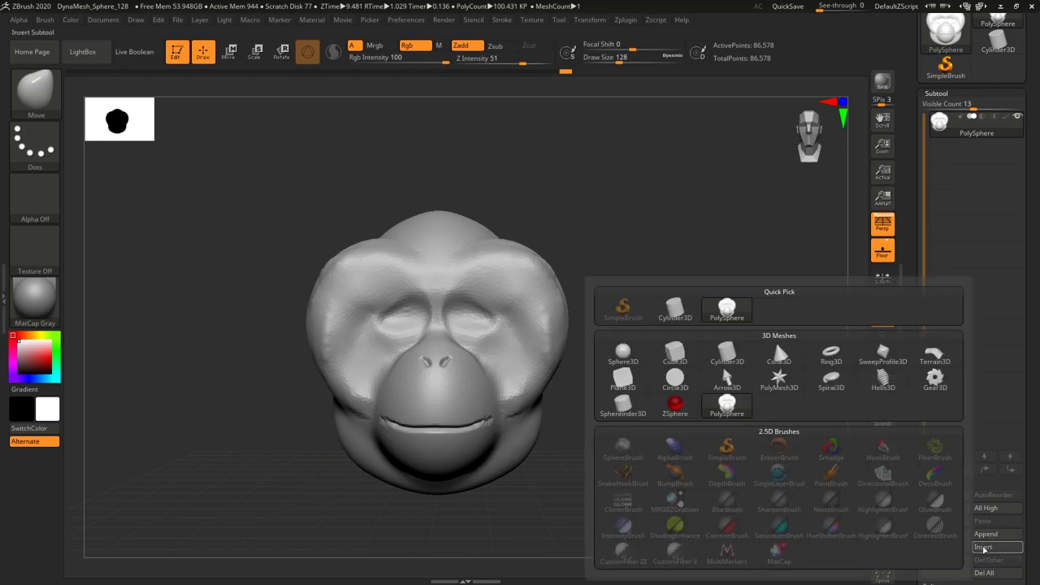
pyautogui.click(626, 356)
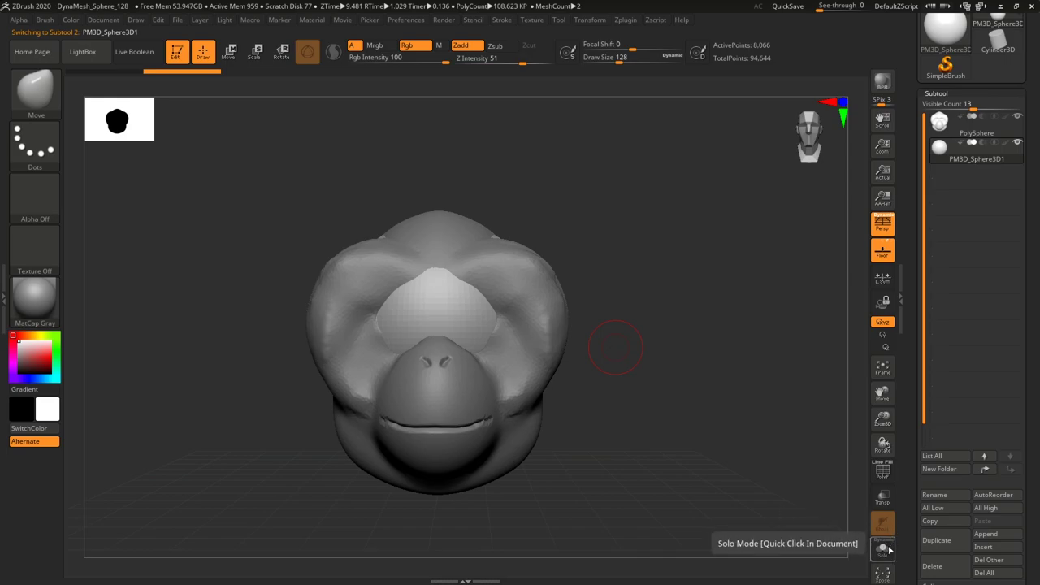
pyautogui.click(883, 499)
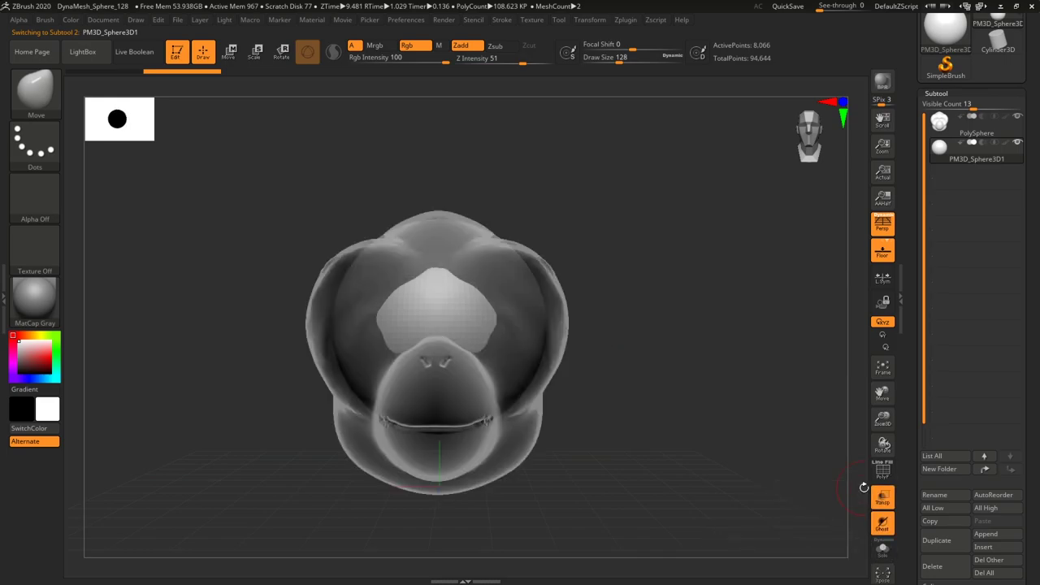
# Scale the inserted sphere down to eyeball size and position it in one eye socket.
pyautogui.press('e')
pyautogui.moveTo(440, 328); pyautogui.dragTo(408, 402)
pyautogui.moveTo(476, 356); pyautogui.dragTo(508, 349)
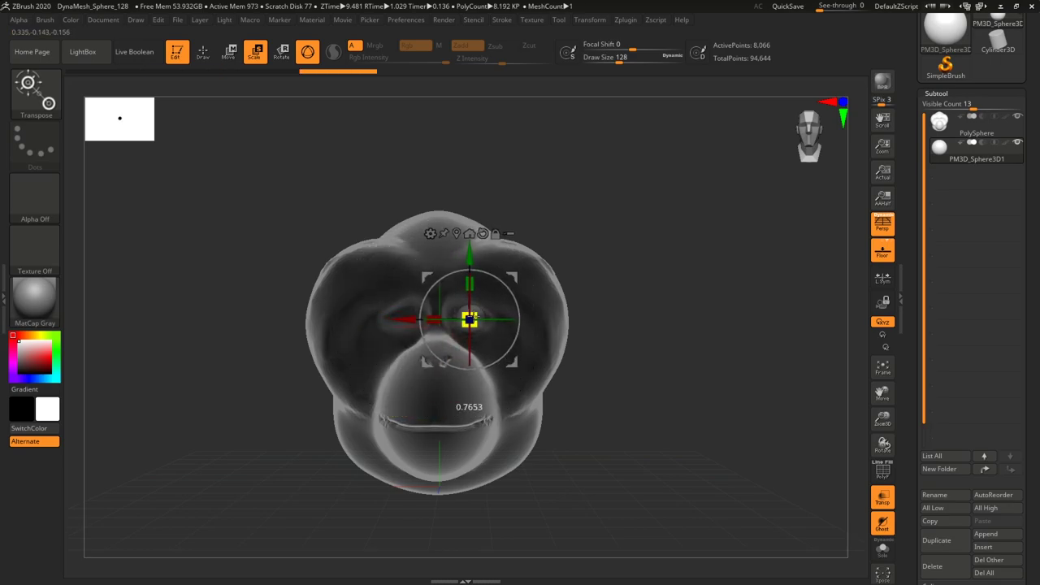
pyautogui.moveTo(467, 320); pyautogui.dragTo(617, 363)
pyautogui.moveTo(408, 320); pyautogui.dragTo(334, 397)
pyautogui.moveTo(667, 356); pyautogui.dragTo(728, 374)
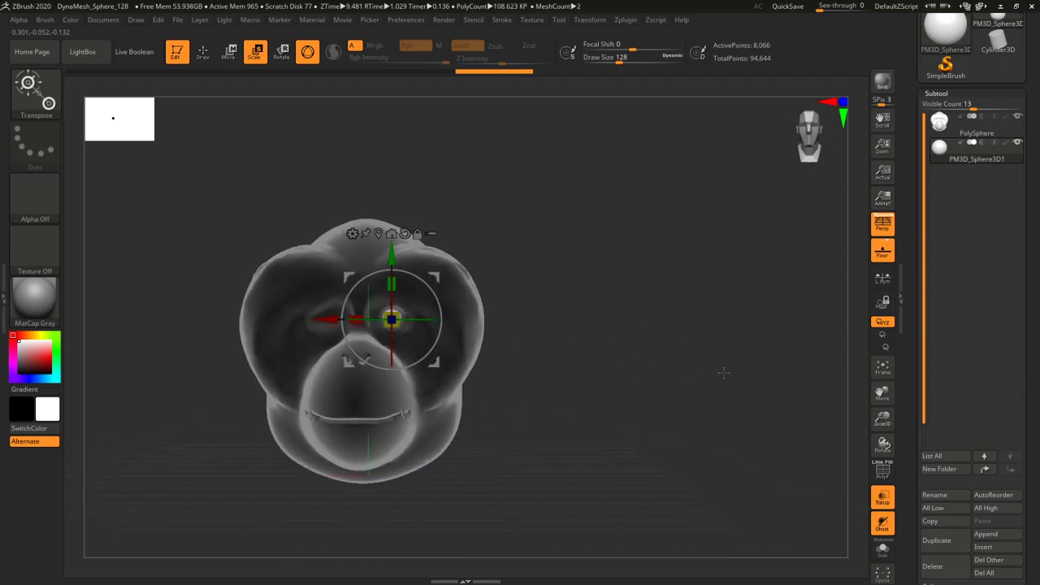
# Mirror the eyeball across the X axis with SubTool Master, merging the copy into the same subtool.
pyautogui.click(628, 22)
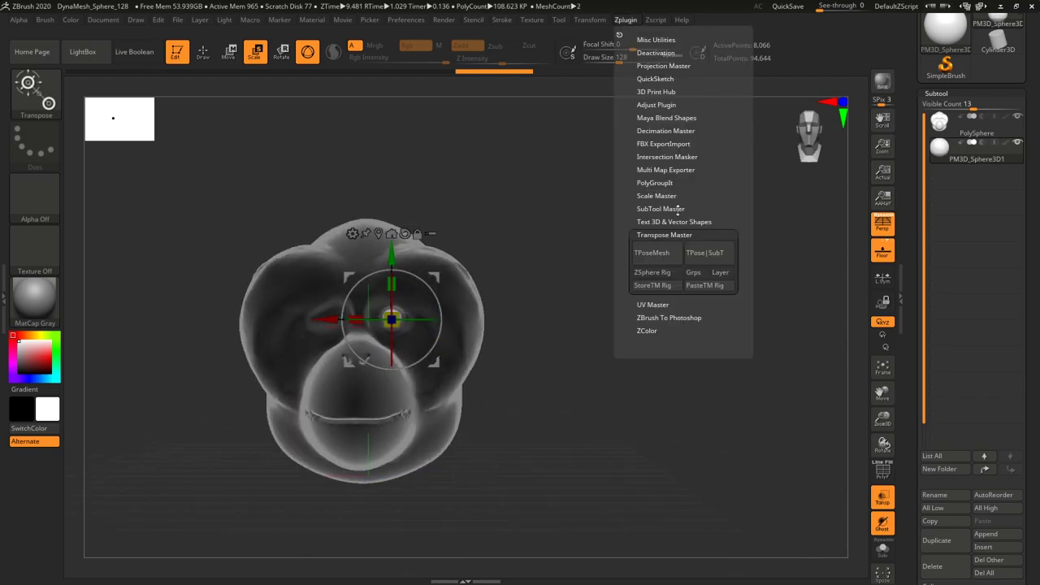
pyautogui.click(666, 208)
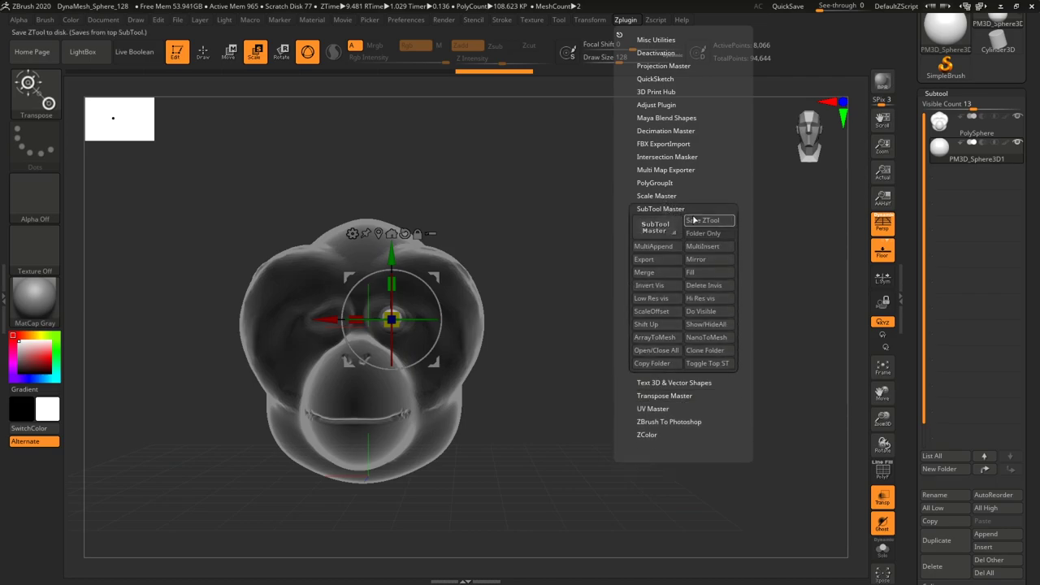
pyautogui.click(710, 263)
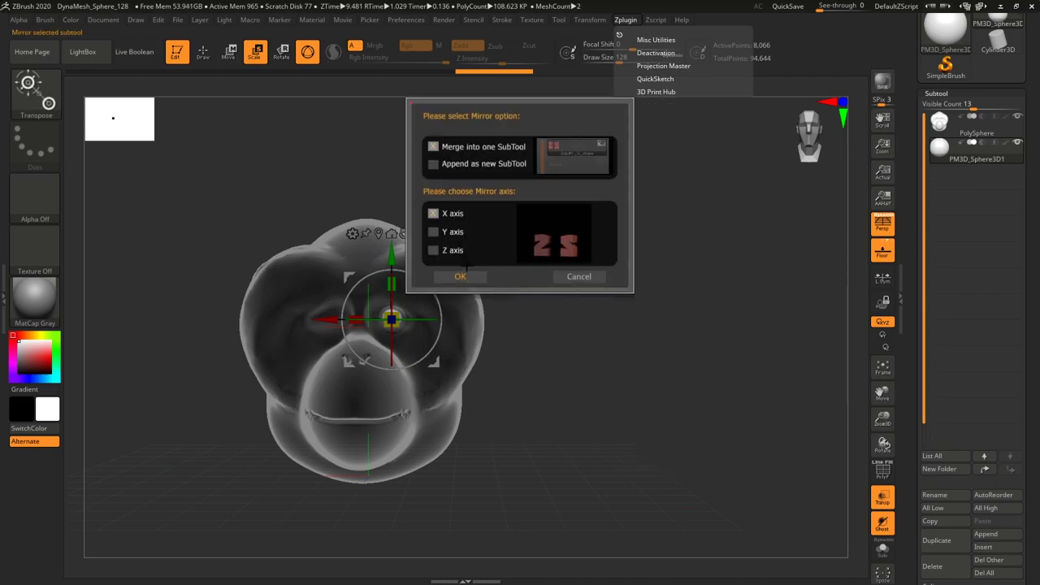
pyautogui.click(462, 277)
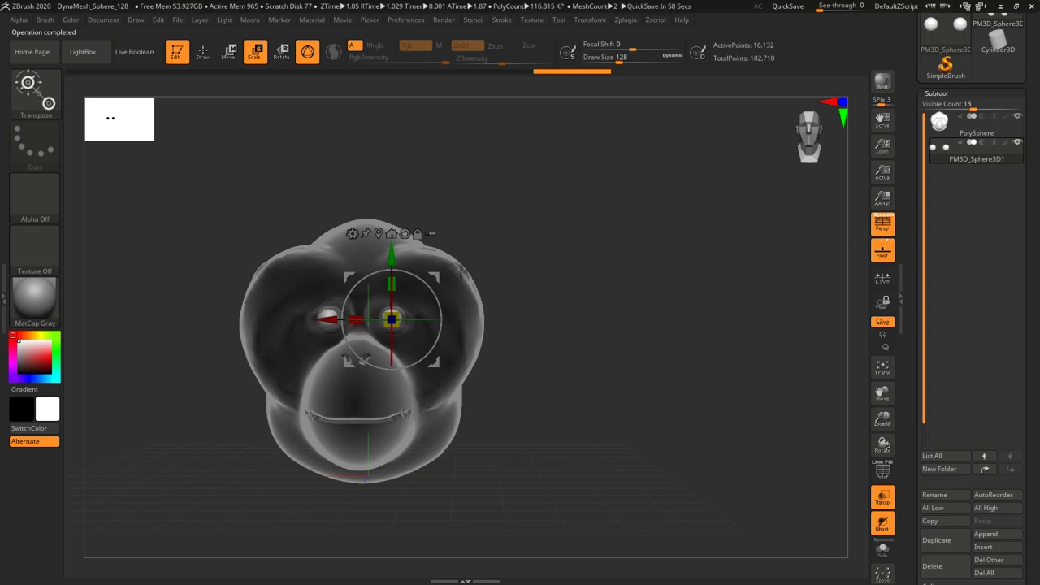
# Turn off ghost transparency, return to Draw mode and select the head subtool for sculpting.
pyautogui.click(884, 524)
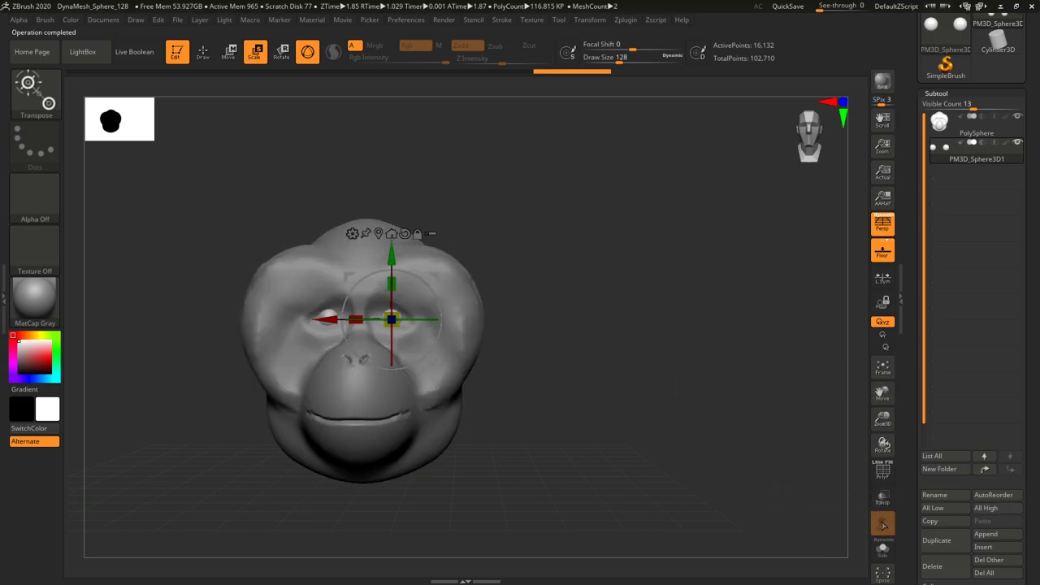
pyautogui.click(208, 61)
pyautogui.moveTo(683, 363)
pyautogui.mouseDown()
pyautogui.moveTo(622, 373)
pyautogui.moveTo(631, 406)
pyautogui.moveTo(525, 425)
pyautogui.mouseUp()
pyautogui.keyDown('alt'); pyautogui.moveTo(634, 414); pyautogui.dragTo(672, 381); pyautogui.keyUp('alt')
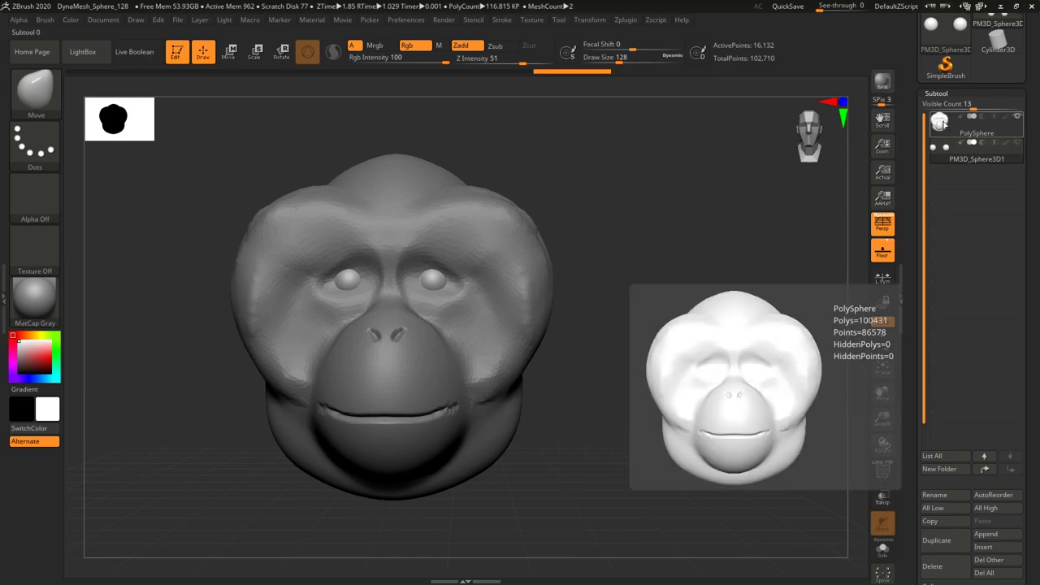
pyautogui.click(939, 122)
# Try to build up rims around the eye openings with ClayBuildup at draw size 49.
pyautogui.press('b')
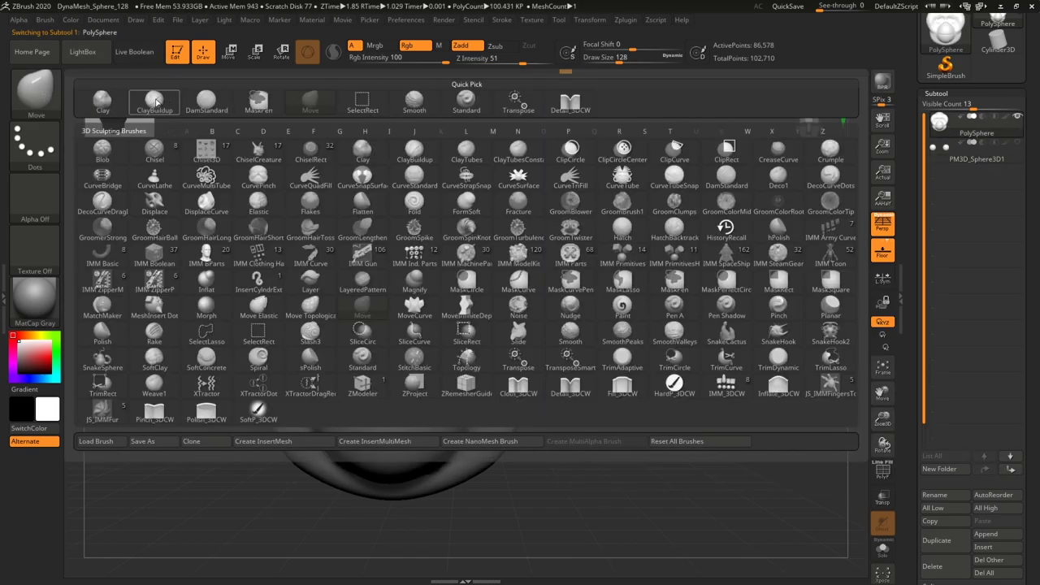
pyautogui.press('c')
pyautogui.press('b')
pyautogui.moveTo(616, 60); pyautogui.dragTo(605, 61)
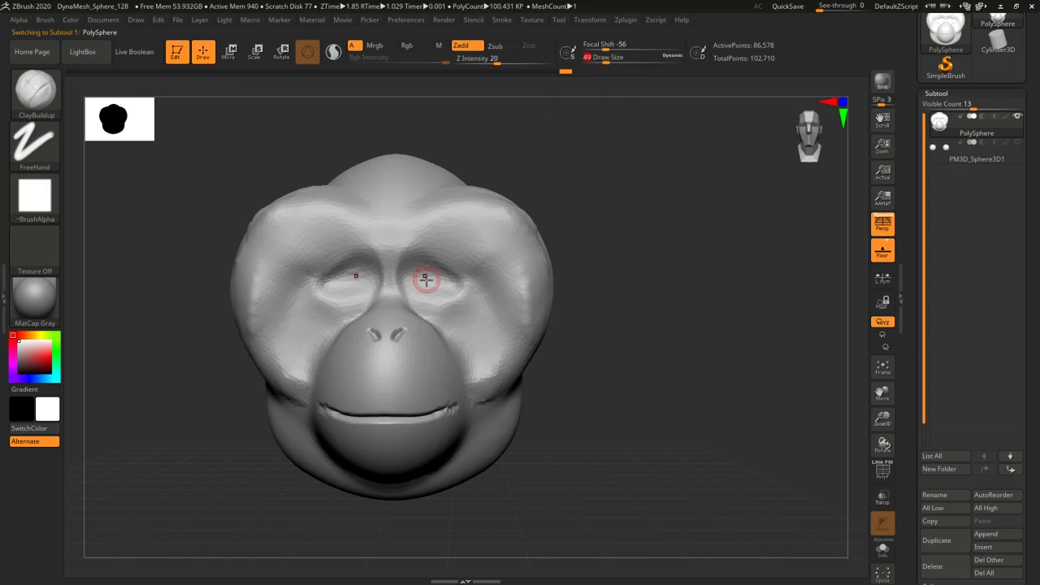
pyautogui.moveTo(426, 283); pyautogui.dragTo(459, 309)
# Try to reshape the eyelids with the Move brush at draw size 120.
pyautogui.press('b')
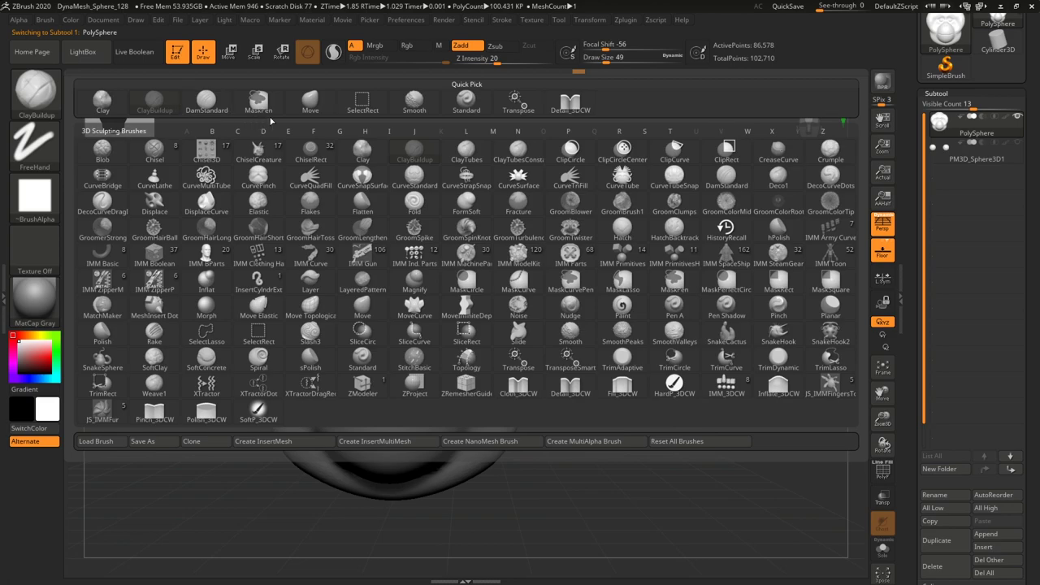
pyautogui.click(349, 95)
pyautogui.moveTo(607, 63); pyautogui.dragTo(619, 63)
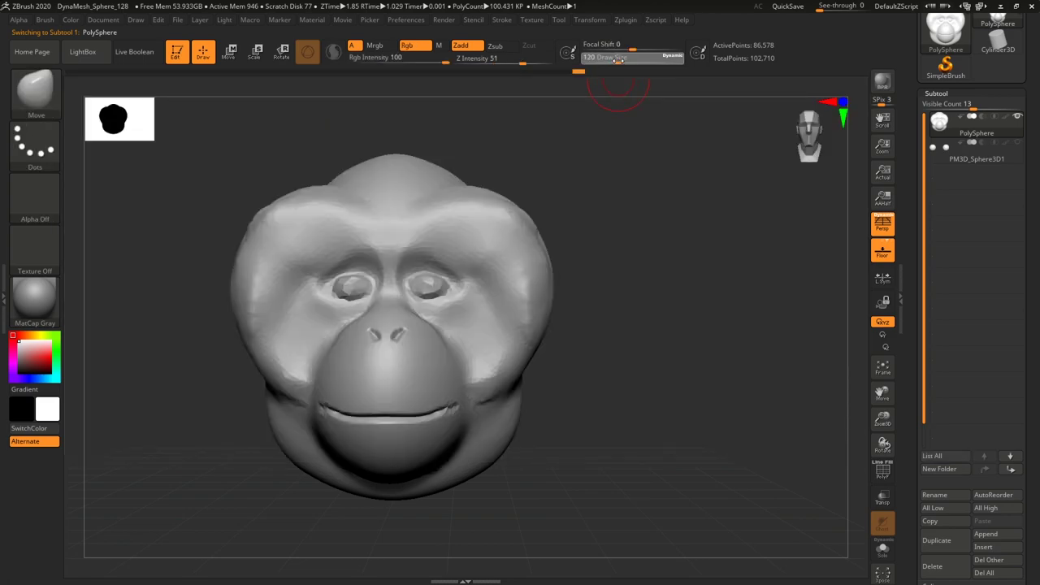
pyautogui.moveTo(444, 243); pyautogui.dragTo(435, 294)
pyautogui.moveTo(435, 308)
pyautogui.mouseDown()
pyautogui.moveTo(437, 297)
pyautogui.moveTo(451, 305)
pyautogui.mouseUp()
pyautogui.moveTo(701, 420)
pyautogui.mouseDown()
pyautogui.moveTo(645, 435)
pyautogui.moveTo(705, 431)
pyautogui.mouseUp()
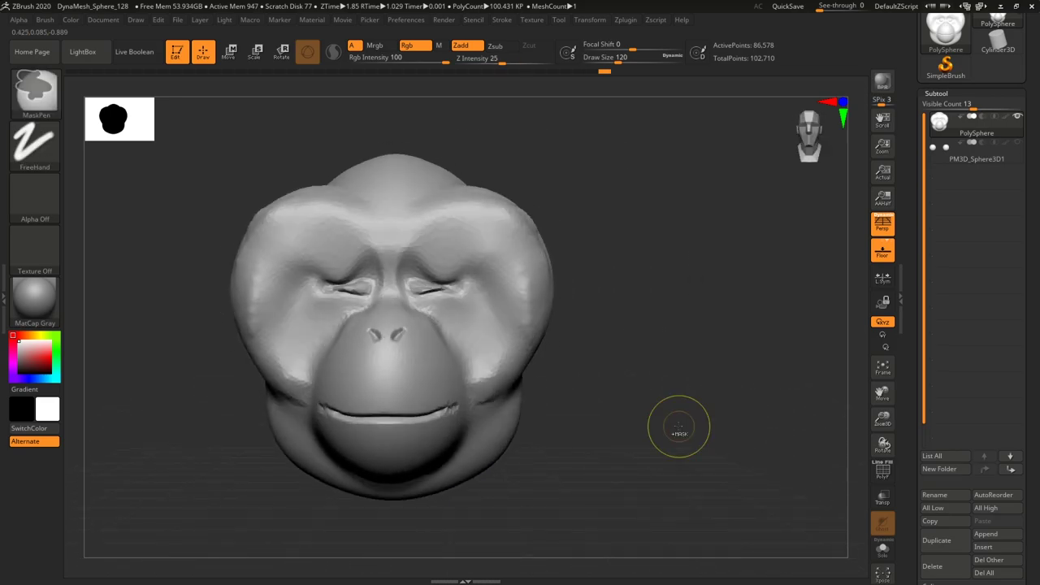
# Undo the eyelid strokes and make the eyeball subtool visible.
pyautogui.hotkey('ctrl', 'z')
pyautogui.hotkey('ctrl', 'z')
pyautogui.hotkey('ctrl', 'z')
pyautogui.hotkey('ctrl', 'z')
pyautogui.hotkey('ctrl', 'z')
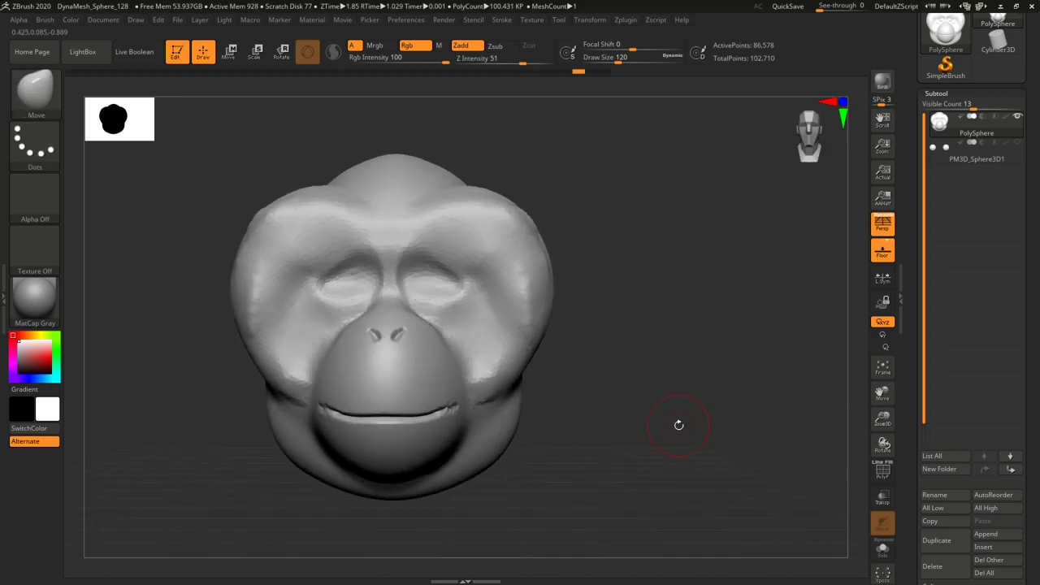
pyautogui.click(1017, 144)
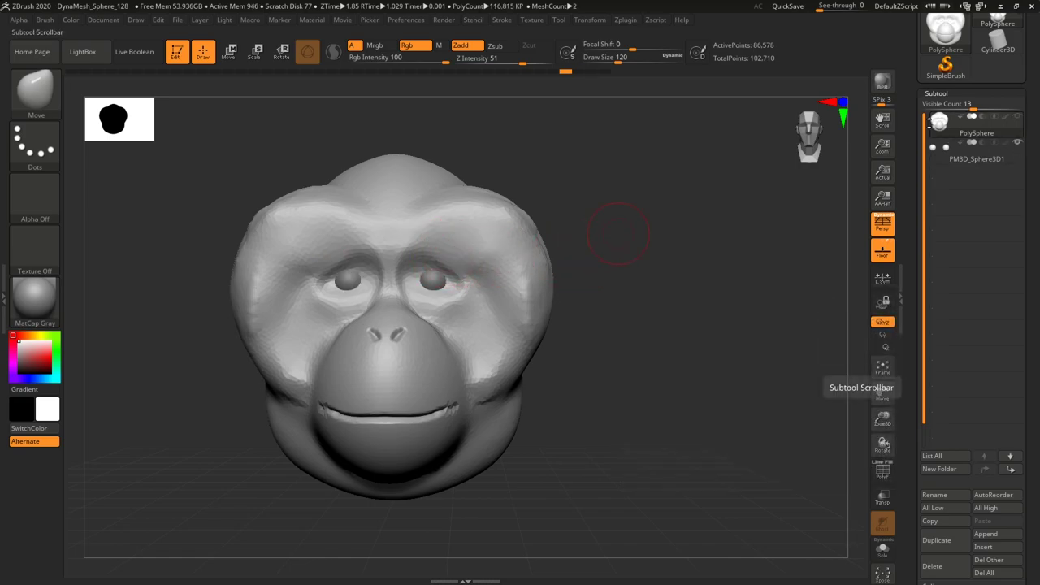
# Try to pull the upper eyelids down over the eyeballs with the Move brush, and undo the change.
pyautogui.moveTo(443, 259); pyautogui.dragTo(452, 288)
pyautogui.moveTo(677, 327)
pyautogui.mouseDown()
pyautogui.moveTo(685, 339)
pyautogui.moveTo(673, 348)
pyautogui.mouseUp()
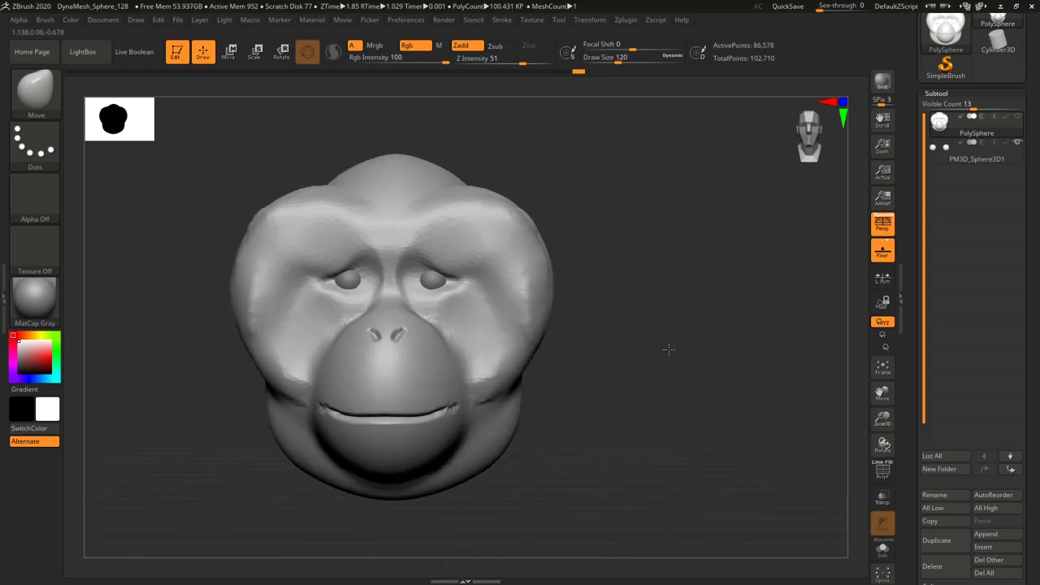
pyautogui.hotkey('ctrl', 'z')
pyautogui.hotkey('ctrl', 'z')
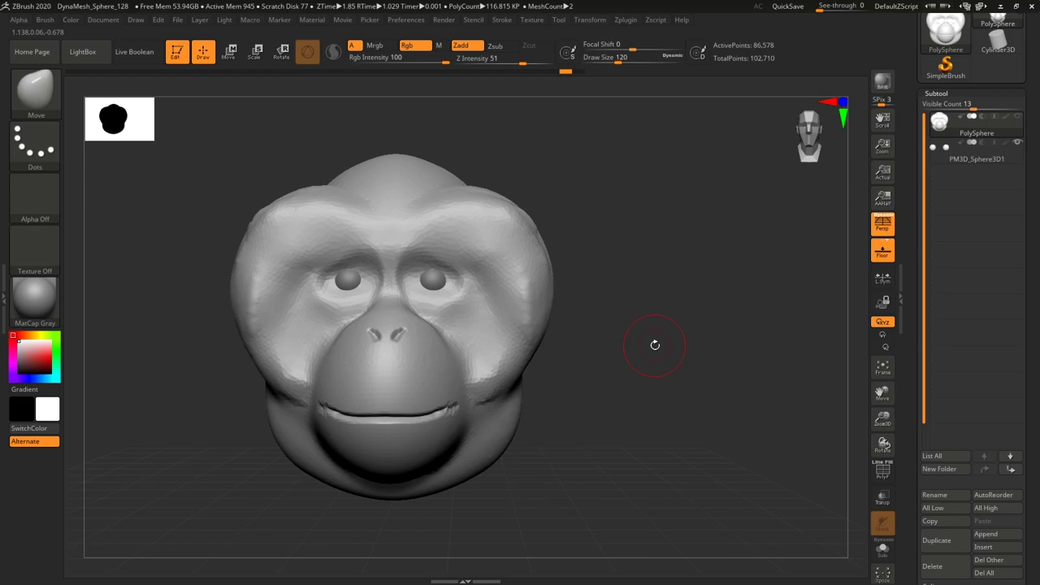
# Carve creases around and below the eyes with DamStandard at draw size 35.
pyautogui.click(35, 91)
pyautogui.click(250, 97)
pyautogui.click(605, 57)
pyautogui.write('71')
pyautogui.press('Return')
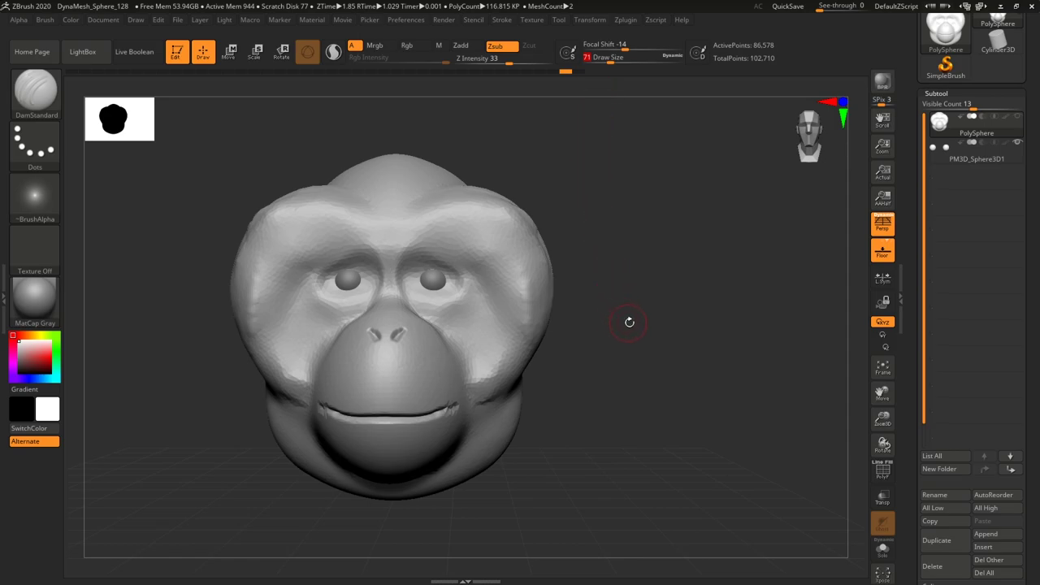
pyautogui.keyDown('alt'); pyautogui.moveTo(629, 322); pyautogui.dragTo(650, 356); pyautogui.keyUp('alt')
pyautogui.moveTo(611, 60); pyautogui.dragTo(604, 60)
pyautogui.keyDown('ctrl'); pyautogui.moveTo(683, 246); pyautogui.dragTo(678, 304, button='right'); pyautogui.keyUp('ctrl')
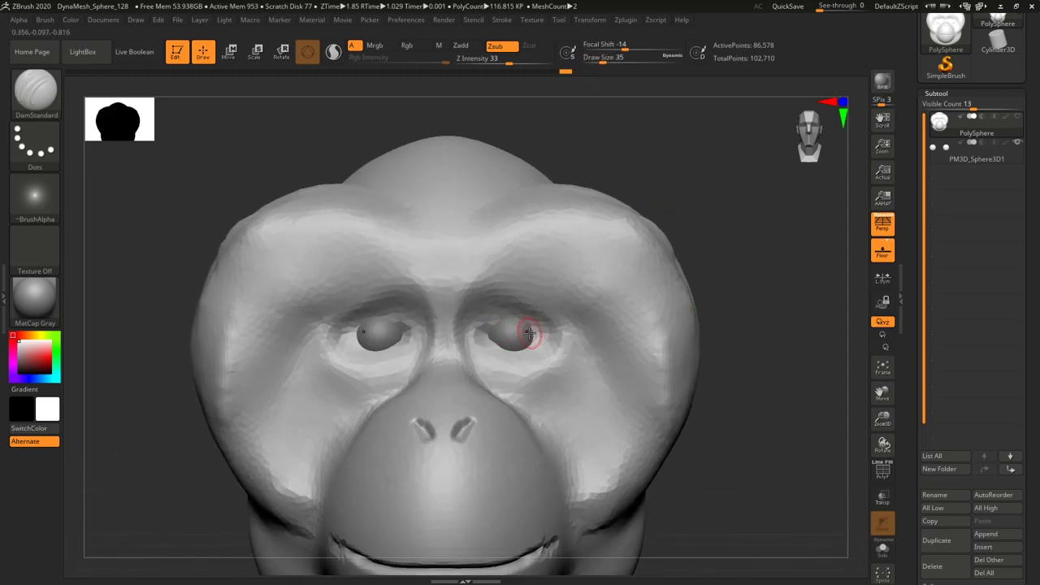
pyautogui.moveTo(483, 331)
pyautogui.mouseDown()
pyautogui.moveTo(543, 342)
pyautogui.moveTo(519, 351)
pyautogui.moveTo(518, 367)
pyautogui.moveTo(564, 355)
pyautogui.mouseUp()
pyautogui.moveTo(791, 453)
pyautogui.mouseDown()
pyautogui.moveTo(773, 457)
pyautogui.moveTo(784, 468)
pyautogui.mouseUp()
pyautogui.moveTo(784, 468)
pyautogui.keyDown('alt'); pyautogui.mouseDown()
pyautogui.moveTo(759, 427)
pyautogui.moveTo(755, 439)
pyautogui.moveTo(761, 419)
pyautogui.moveTo(714, 409)
pyautogui.moveTo(720, 395)
pyautogui.moveTo(748, 412)
pyautogui.moveTo(722, 394)
pyautogui.moveTo(704, 425)
pyautogui.moveTo(672, 422)
pyautogui.mouseUp(); pyautogui.keyUp('alt')
# Build up the nostril rims and the septum with ClayBuildup at draw size 37 and smooth the nose.
pyautogui.click(44, 92)
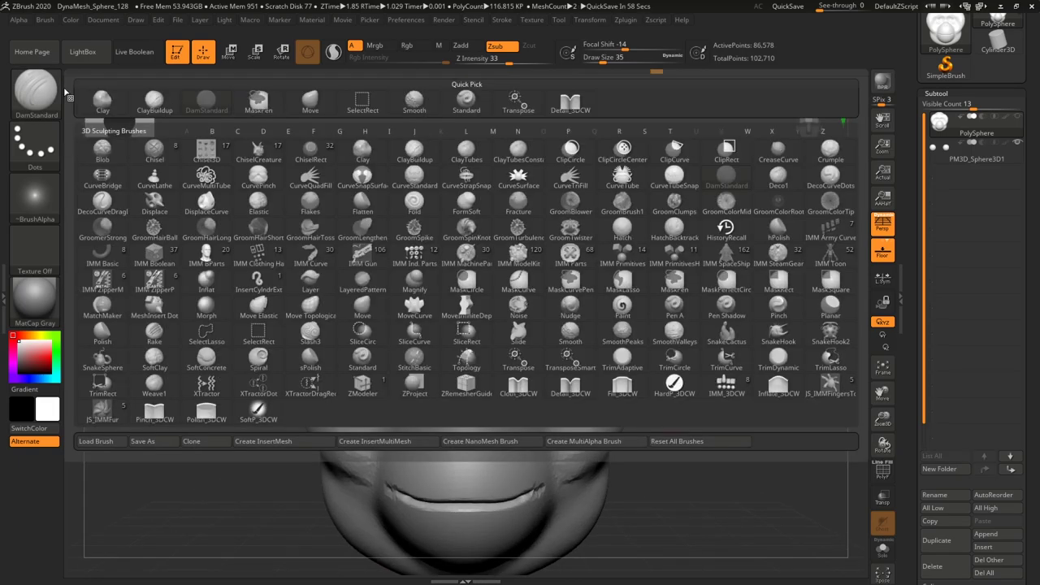
pyautogui.click(154, 101)
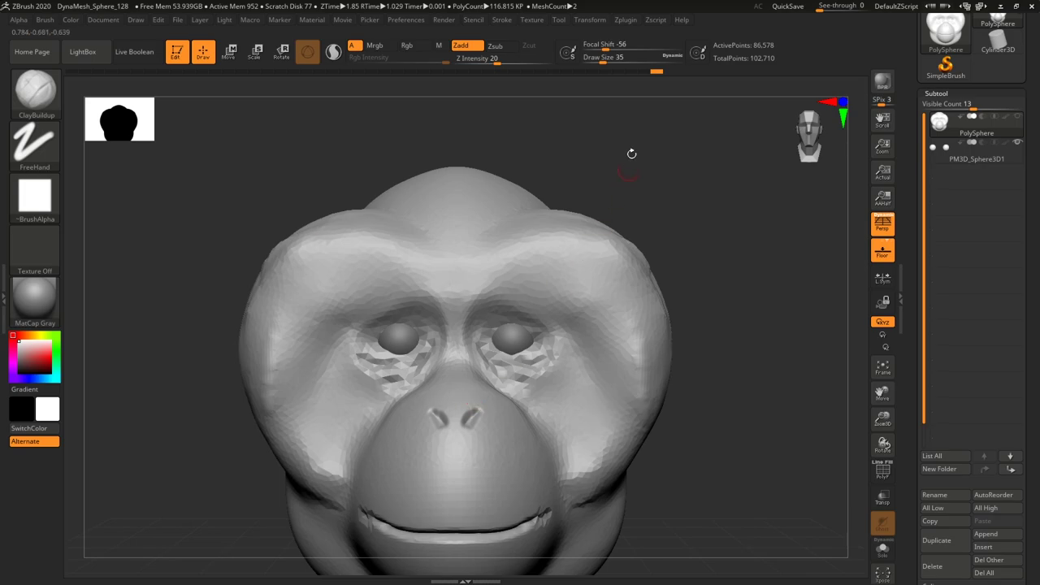
pyautogui.click(604, 63)
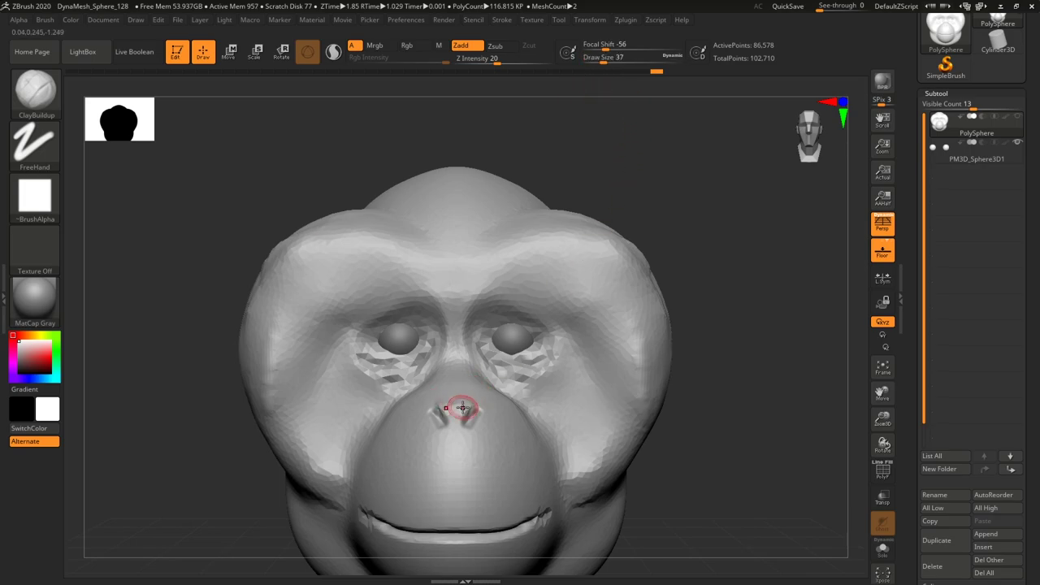
pyautogui.moveTo(481, 401); pyautogui.dragTo(483, 419)
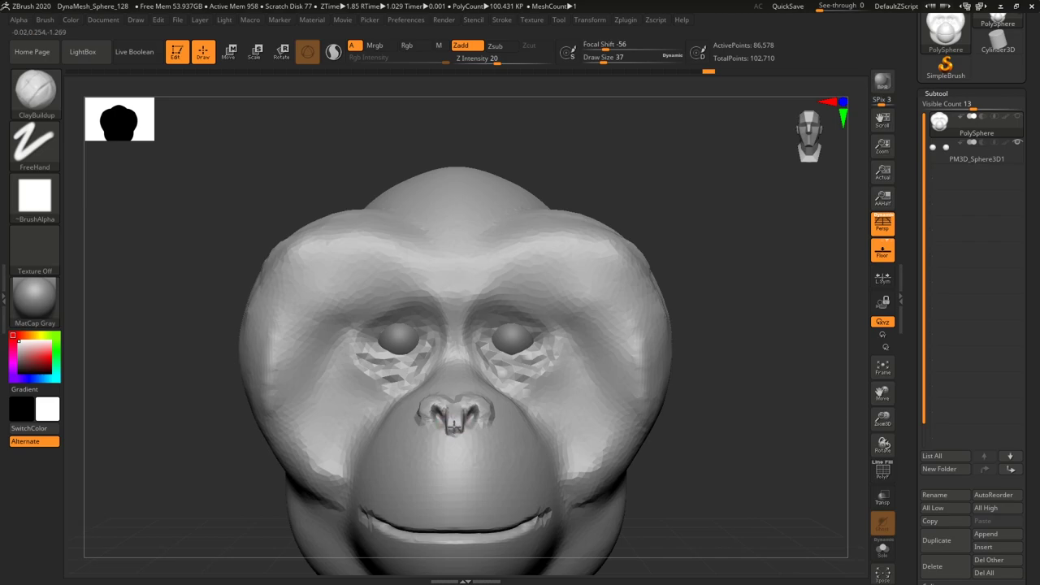
pyautogui.moveTo(453, 409); pyautogui.dragTo(437, 400)
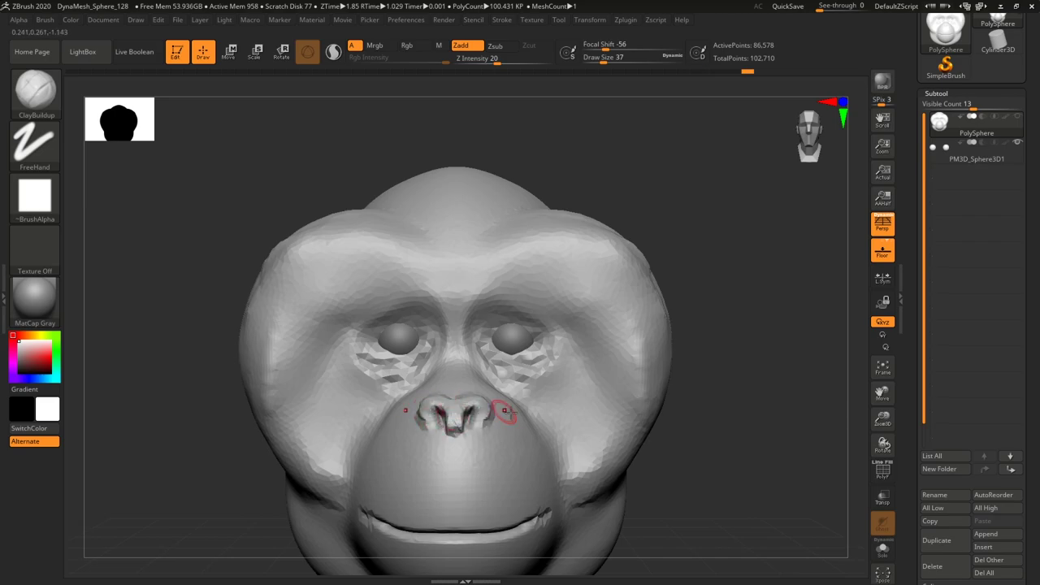
pyautogui.press('shift')
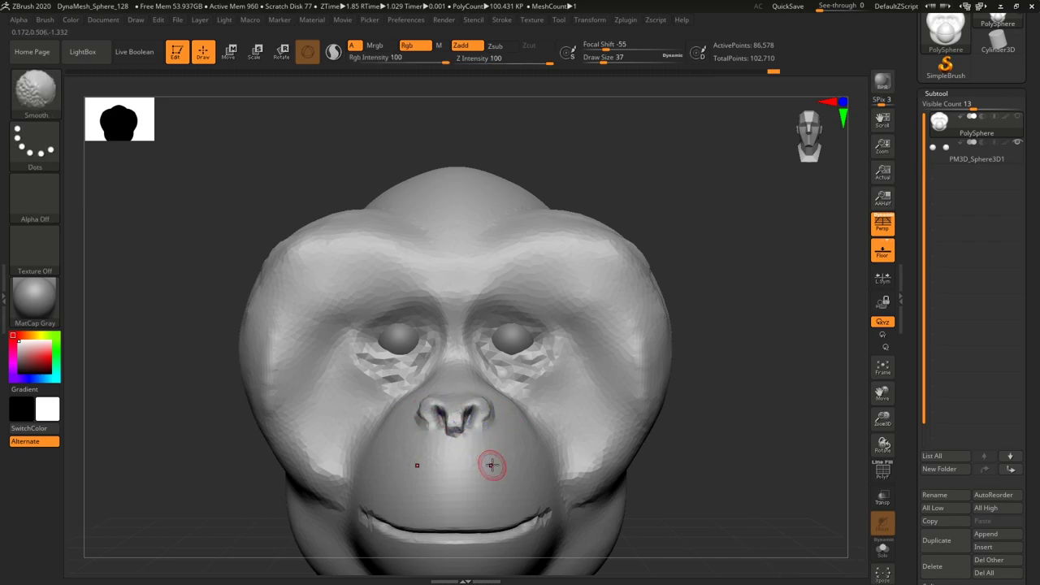
# Build up the upper and lower lips along the mouth line and smooth them into the muzzle.
pyautogui.moveTo(721, 452)
pyautogui.keyDown('alt'); pyautogui.mouseDown()
pyautogui.moveTo(728, 428)
pyautogui.moveTo(691, 412)
pyautogui.moveTo(516, 421)
pyautogui.moveTo(435, 477)
pyautogui.mouseUp(); pyautogui.keyUp('alt')
pyautogui.moveTo(416, 470)
pyautogui.mouseDown()
pyautogui.moveTo(501, 452)
pyautogui.moveTo(480, 466)
pyautogui.moveTo(398, 477)
pyautogui.mouseUp()
pyautogui.moveTo(416, 439)
pyautogui.mouseDown()
pyautogui.moveTo(504, 437)
pyautogui.moveTo(339, 428)
pyautogui.moveTo(506, 429)
pyautogui.mouseUp()
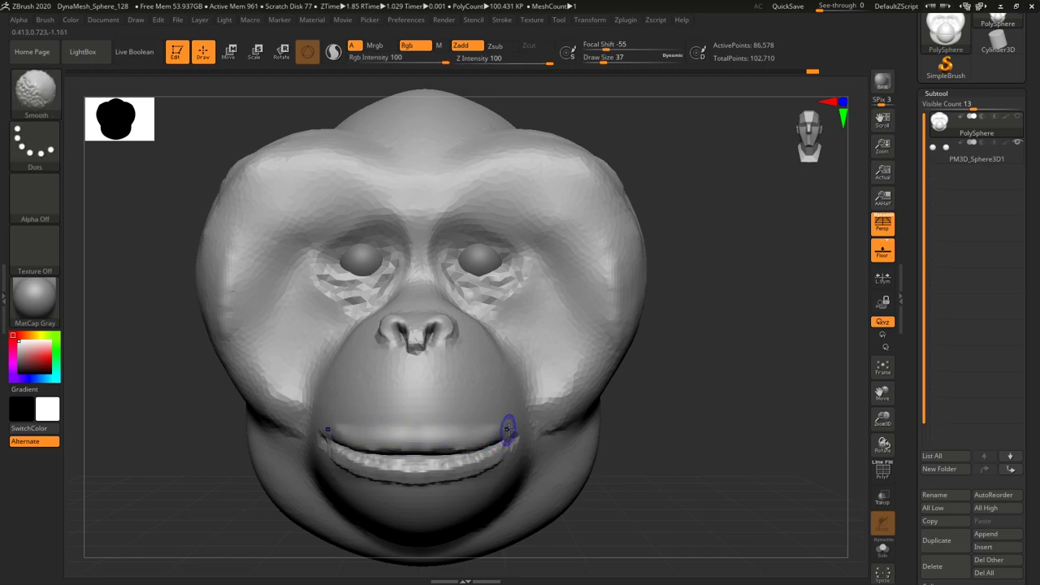
pyautogui.moveTo(688, 457); pyautogui.dragTo(507, 458)
pyautogui.moveTo(445, 467)
pyautogui.keyDown('shift'); pyautogui.mouseDown()
pyautogui.moveTo(431, 474)
pyautogui.moveTo(395, 456)
pyautogui.moveTo(529, 448)
pyautogui.mouseUp(); pyautogui.keyUp('shift')
pyautogui.moveTo(735, 460)
pyautogui.keyDown('shift'); pyautogui.mouseDown()
pyautogui.moveTo(729, 485)
pyautogui.moveTo(676, 427)
pyautogui.moveTo(682, 467)
pyautogui.moveTo(694, 458)
pyautogui.moveTo(688, 436)
pyautogui.mouseUp(); pyautogui.keyUp('shift')
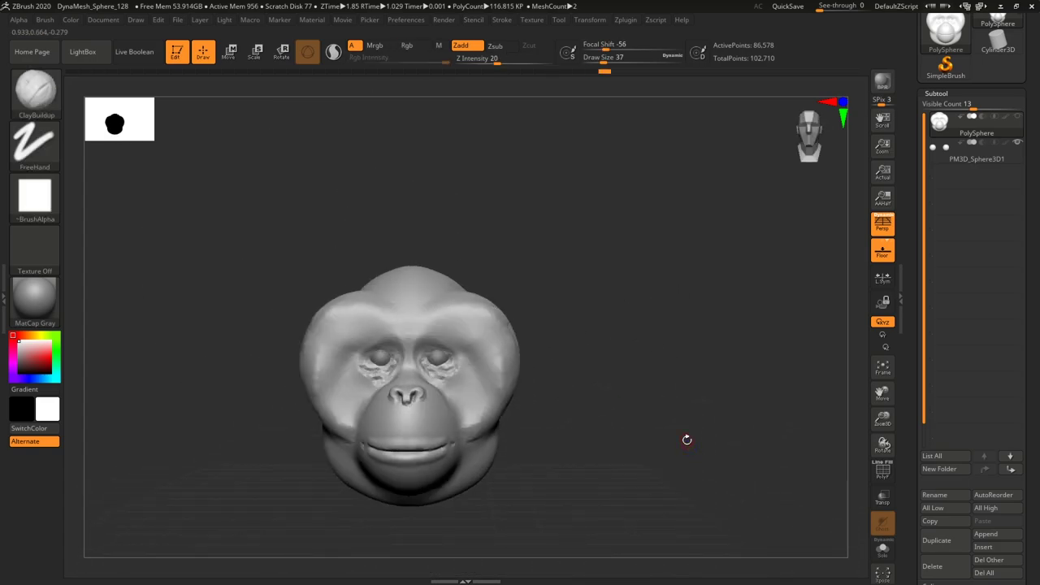
# Build up the brow ridges above both eyes with ClayBuildup at draw size 94.
pyautogui.moveTo(604, 61); pyautogui.dragTo(614, 61)
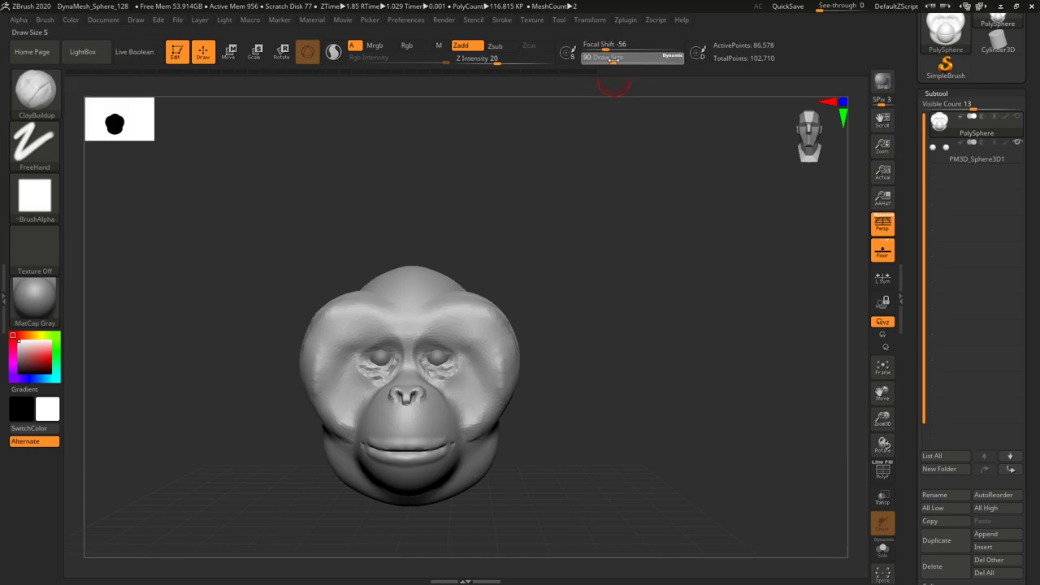
pyautogui.moveTo(420, 333)
pyautogui.mouseDown()
pyautogui.moveTo(471, 337)
pyautogui.moveTo(457, 317)
pyautogui.moveTo(485, 363)
pyautogui.moveTo(477, 316)
pyautogui.moveTo(493, 353)
pyautogui.moveTo(477, 366)
pyautogui.moveTo(476, 337)
pyautogui.moveTo(476, 349)
pyautogui.moveTo(439, 319)
pyautogui.moveTo(476, 336)
pyautogui.mouseUp()
pyautogui.moveTo(691, 416)
pyautogui.mouseDown()
pyautogui.moveTo(648, 422)
pyautogui.moveTo(699, 421)
pyautogui.moveTo(688, 412)
pyautogui.moveTo(723, 447)
pyautogui.mouseUp()
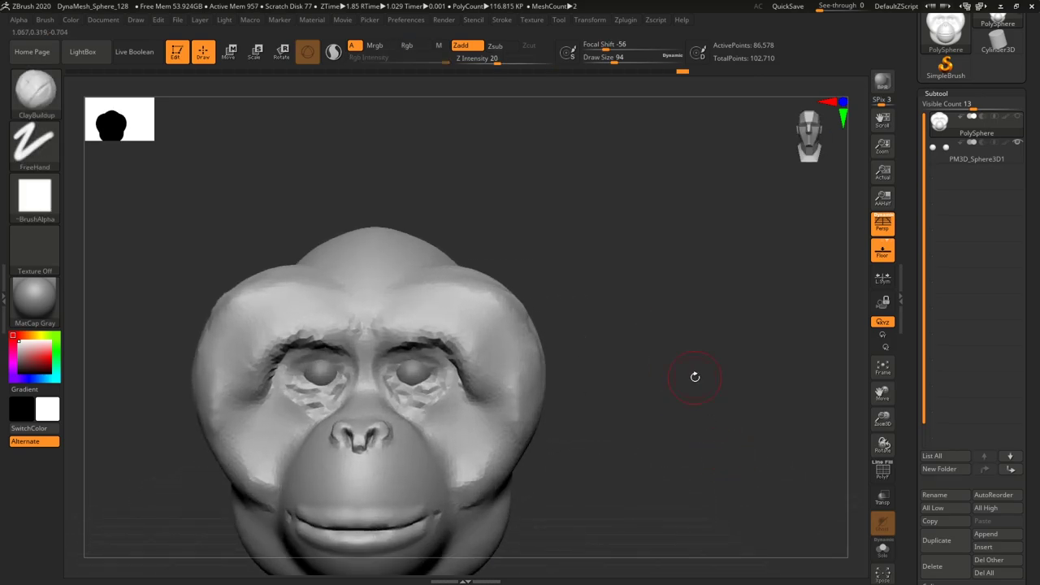
# Reselect the head subtool and set the ClayBuildup draw size to 25 for detailing around the eyes.
pyautogui.moveTo(614, 62); pyautogui.dragTo(604, 62)
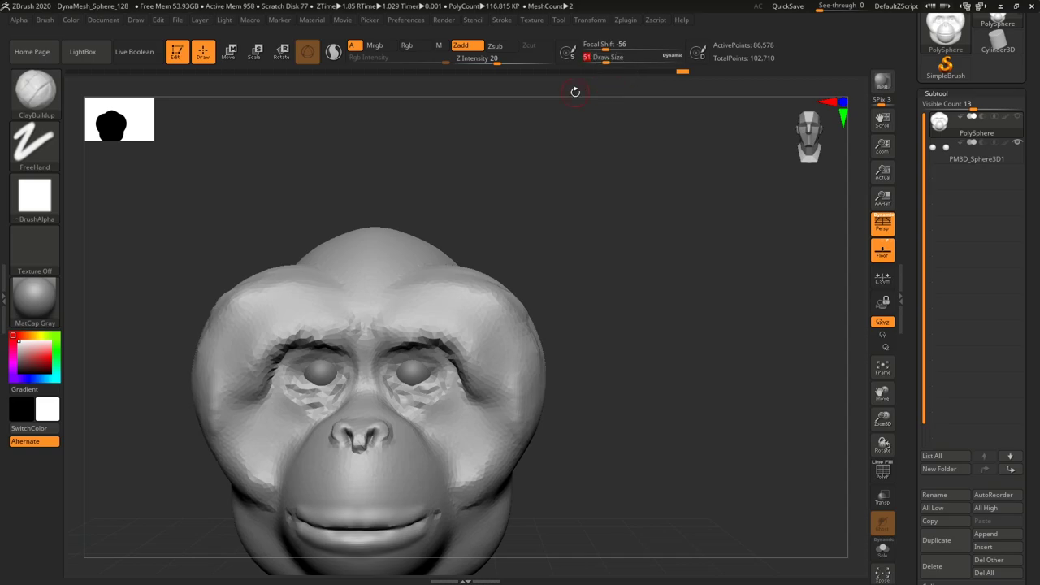
pyautogui.keyDown('alt'); pyautogui.click(415, 373); pyautogui.keyUp('alt')
pyautogui.click(935, 120)
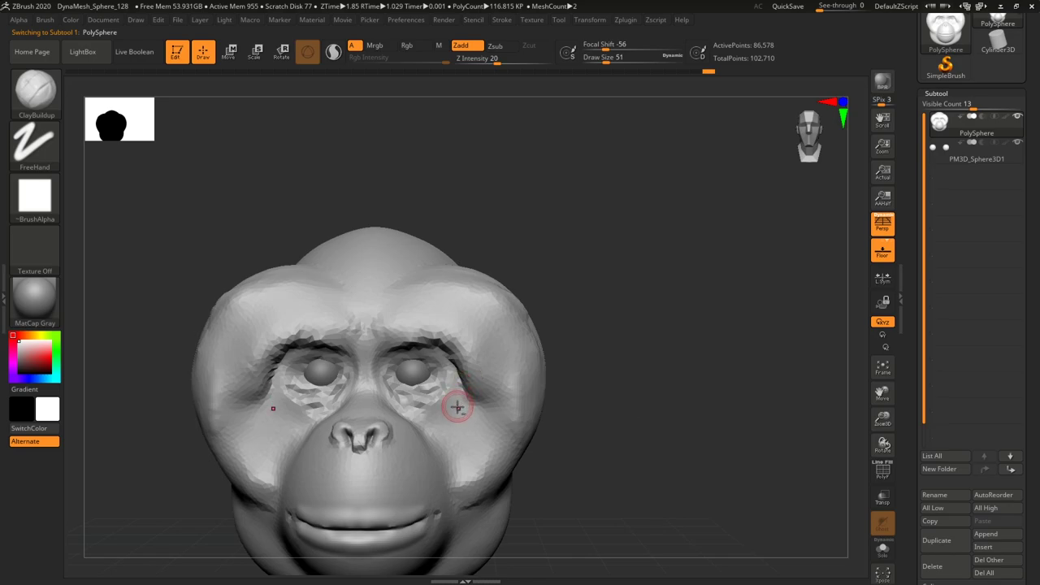
pyautogui.moveTo(574, 379)
pyautogui.mouseDown()
pyautogui.moveTo(528, 382)
pyautogui.moveTo(614, 387)
pyautogui.moveTo(591, 383)
pyautogui.mouseUp()
pyautogui.keyDown('alt'); pyautogui.moveTo(663, 376); pyautogui.dragTo(676, 404); pyautogui.keyUp('alt')
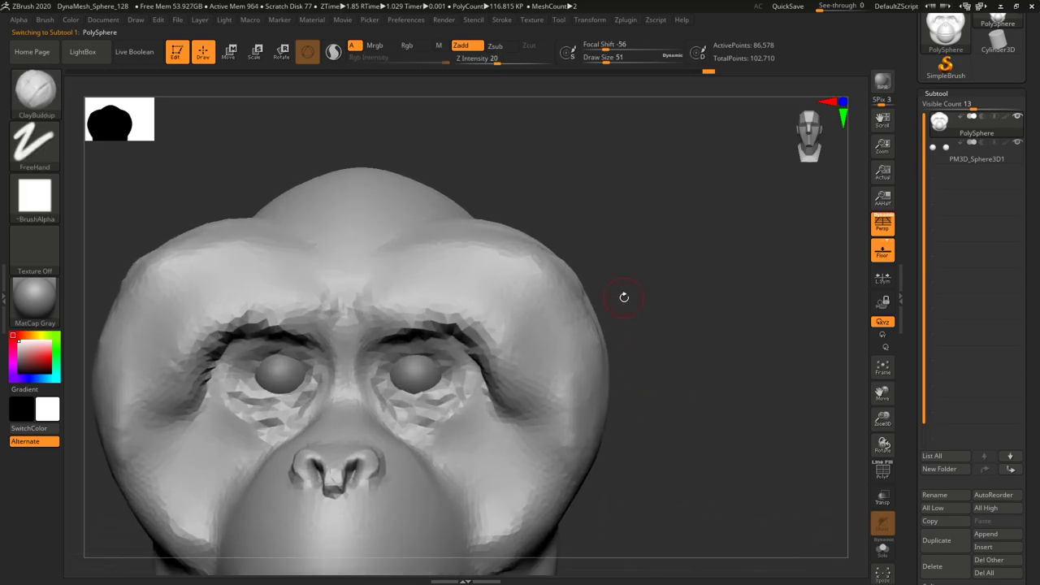
pyautogui.moveTo(604, 61); pyautogui.dragTo(599, 61)
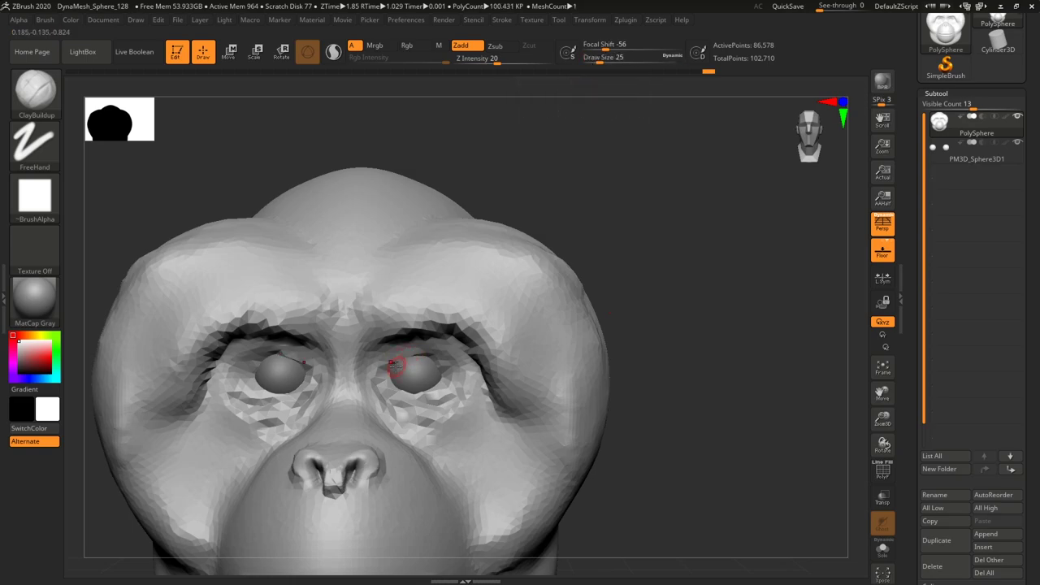
pyautogui.keyDown('alt'); pyautogui.moveTo(726, 393); pyautogui.dragTo(692, 366); pyautogui.keyUp('alt')
pyautogui.moveTo(712, 409); pyautogui.dragTo(764, 367)
# Display the polygon wireframe, activate Sculptris Pro mode and smooth the upper eyelid areas above the eyeballs.
pyautogui.hotkey('shift', 'f')
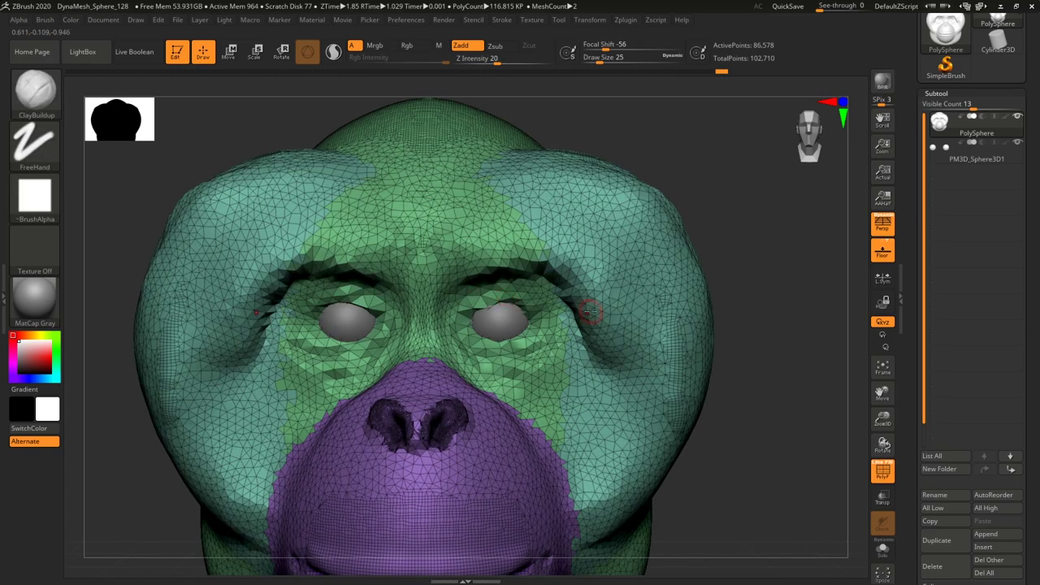
pyautogui.click(332, 52)
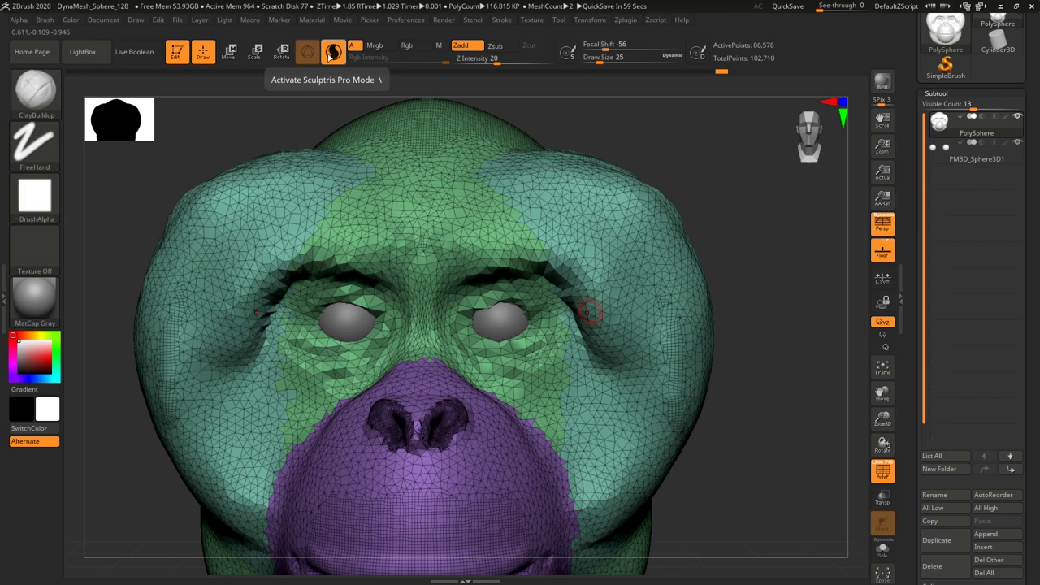
pyautogui.press('shift')
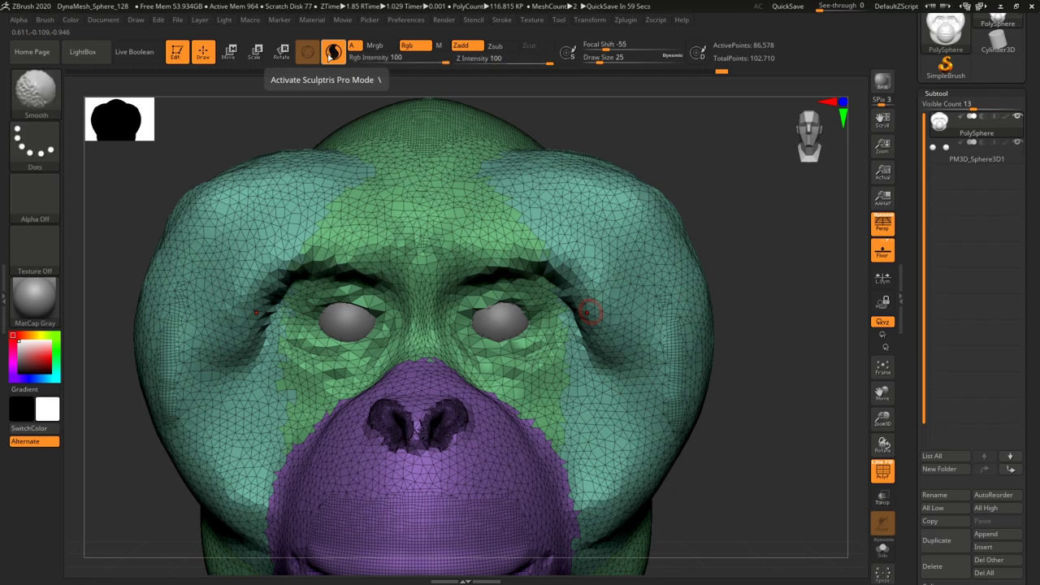
pyautogui.keyDown('shift'); pyautogui.moveTo(465, 308); pyautogui.dragTo(537, 296); pyautogui.keyUp('shift')
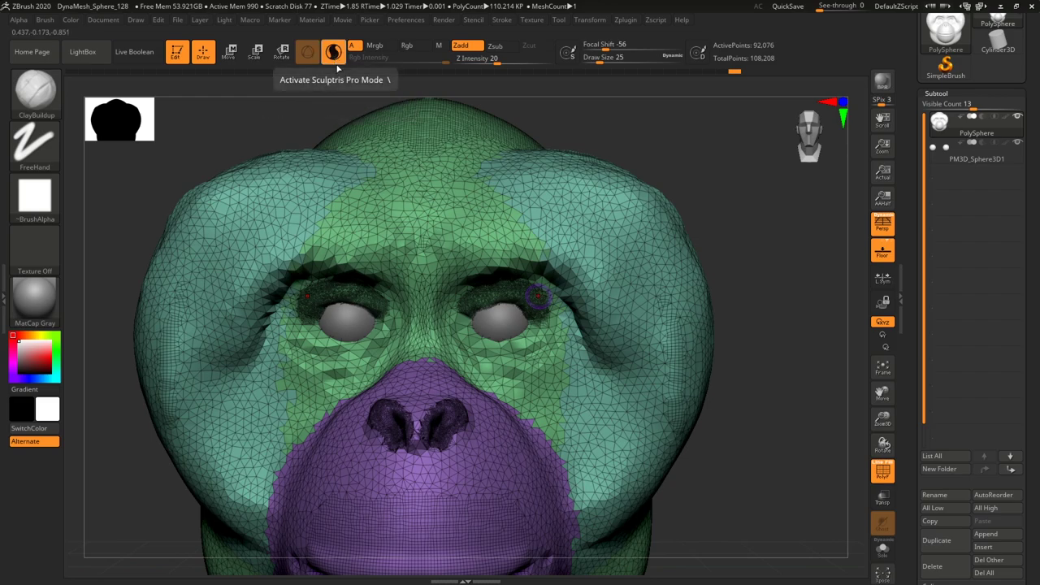
# Hide the polygon wireframe, smooth the areas around and below both eyeballs, and redisplay the wireframe.
pyautogui.hotkey('shift', 'f')
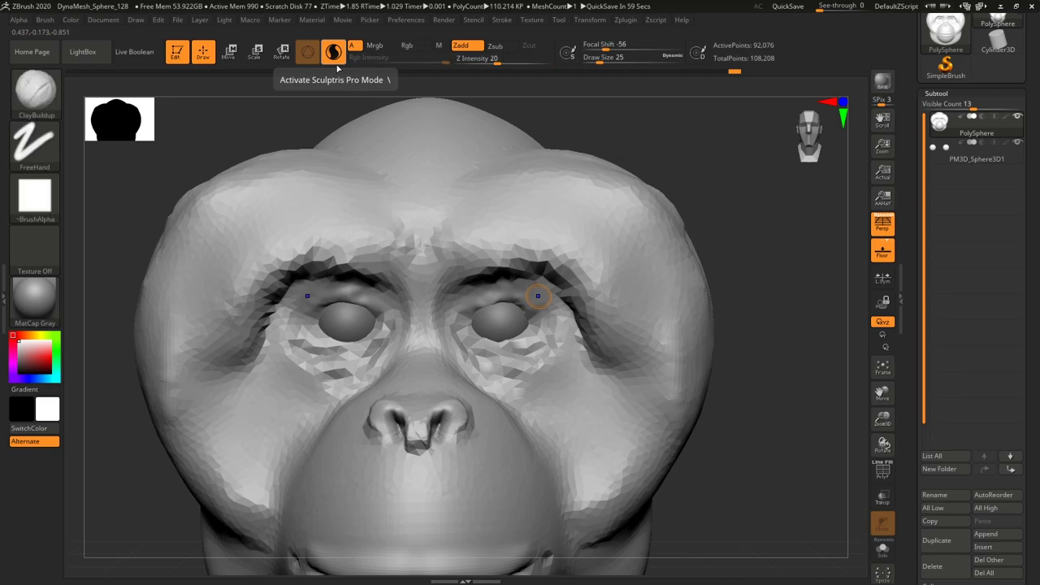
pyautogui.moveTo(479, 304)
pyautogui.keyDown('shift'); pyautogui.mouseDown()
pyautogui.moveTo(469, 326)
pyautogui.moveTo(513, 346)
pyautogui.moveTo(472, 335)
pyautogui.moveTo(500, 351)
pyautogui.moveTo(541, 325)
pyautogui.mouseUp(); pyautogui.keyUp('shift')
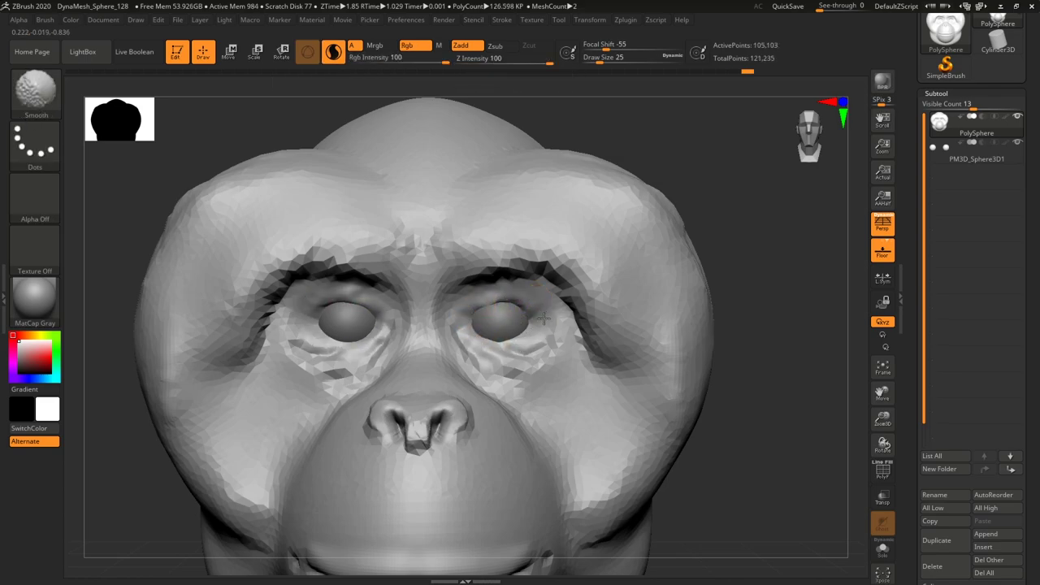
pyautogui.press('shift')
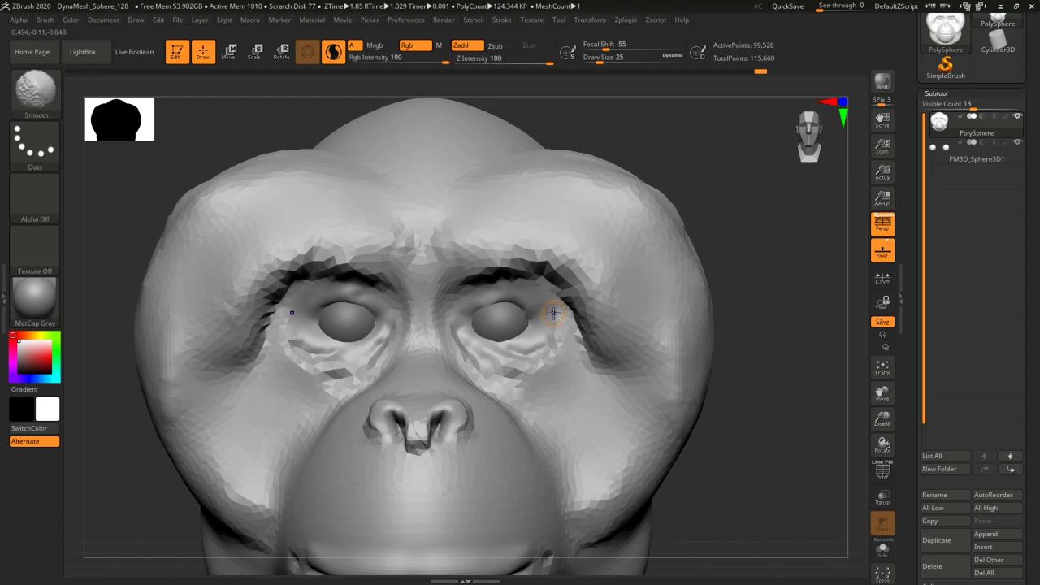
pyautogui.hotkey('shift', 'f')
pyautogui.keyDown('alt'); pyautogui.moveTo(775, 381); pyautogui.dragTo(792, 434); pyautogui.keyUp('alt')
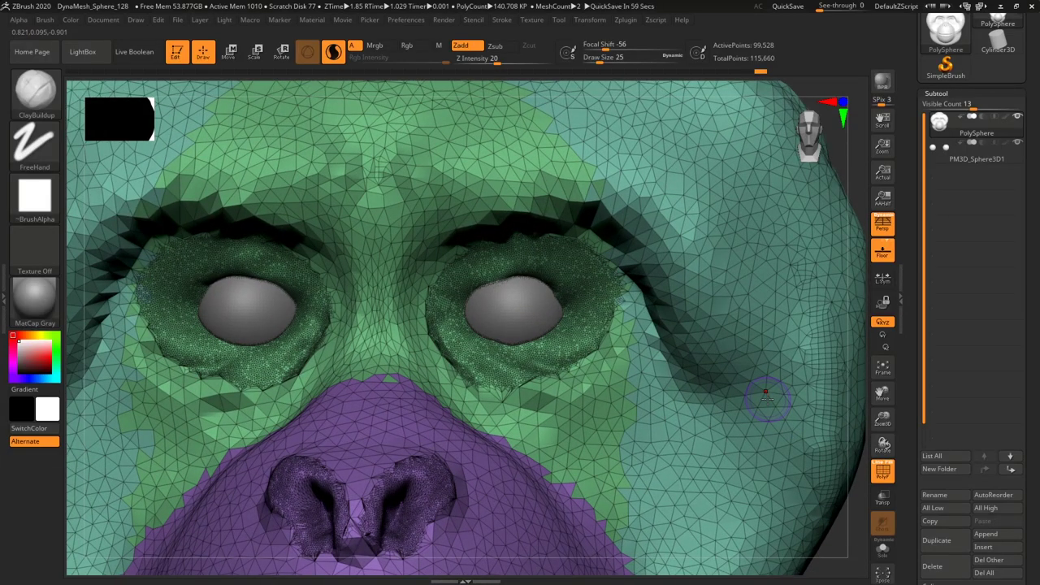
# With Sculptris Pro mode off, build up the upper and lower eyelids with ClayBuildup, reducing the draw size from 25 to 14.
pyautogui.click(333, 52)
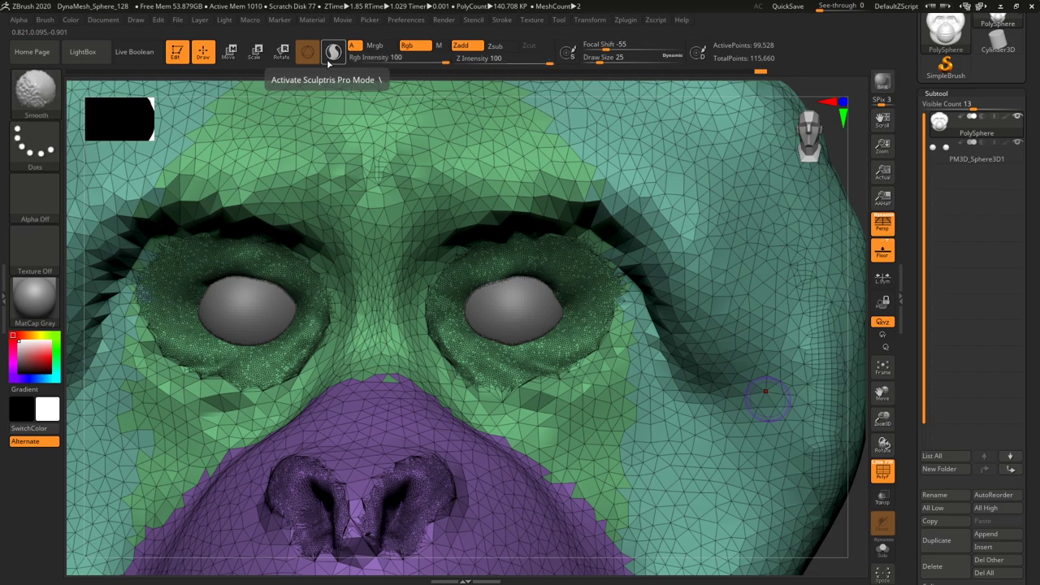
pyautogui.hotkey('shift', 'f')
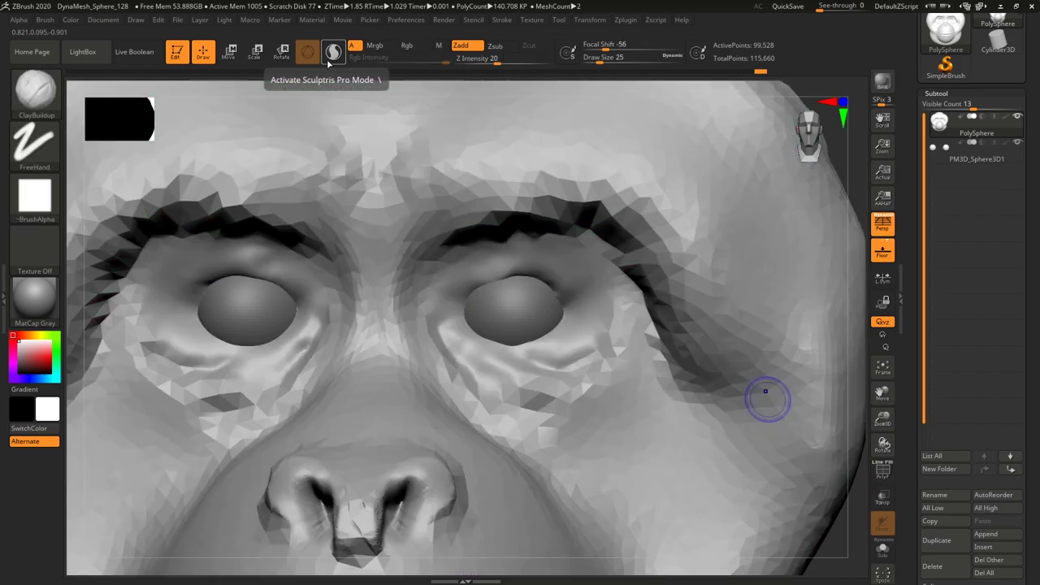
pyautogui.moveTo(449, 293)
pyautogui.mouseDown()
pyautogui.moveTo(512, 267)
pyautogui.moveTo(574, 299)
pyautogui.moveTo(488, 268)
pyautogui.moveTo(455, 284)
pyautogui.moveTo(452, 305)
pyautogui.moveTo(489, 277)
pyautogui.mouseUp()
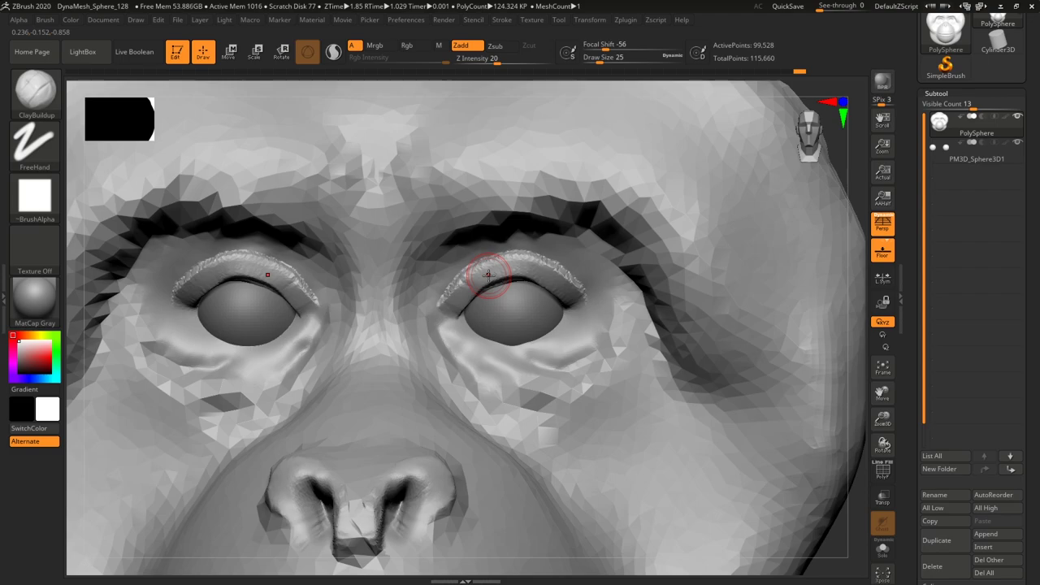
pyautogui.moveTo(600, 63); pyautogui.dragTo(596, 64)
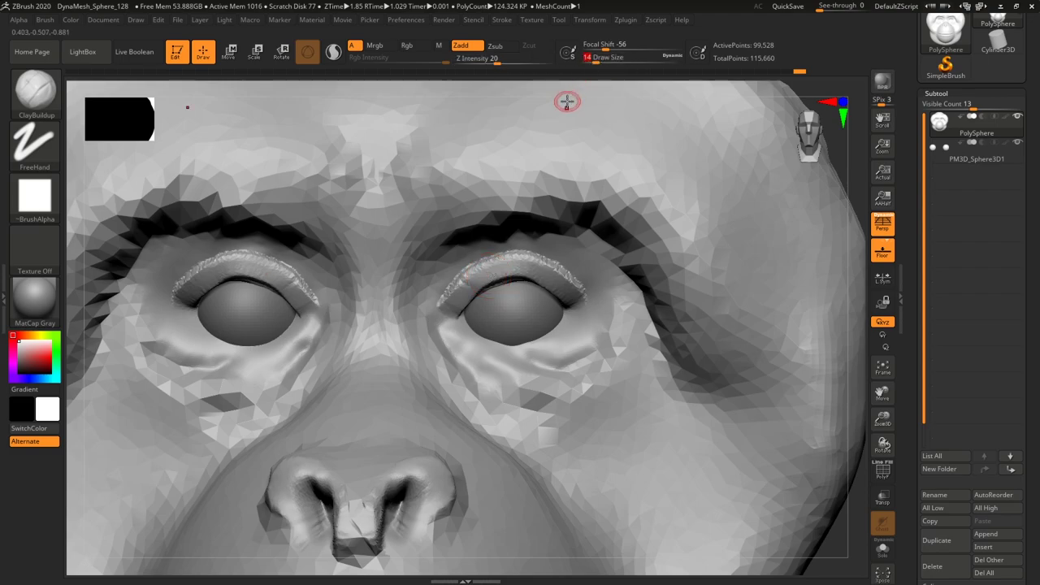
pyautogui.moveTo(464, 317)
pyautogui.mouseDown()
pyautogui.moveTo(508, 347)
pyautogui.moveTo(540, 344)
pyautogui.moveTo(565, 322)
pyautogui.moveTo(543, 343)
pyautogui.moveTo(465, 320)
pyautogui.moveTo(545, 349)
pyautogui.moveTo(539, 284)
pyautogui.moveTo(511, 246)
pyautogui.moveTo(558, 263)
pyautogui.moveTo(579, 306)
pyautogui.moveTo(595, 306)
pyautogui.mouseUp()
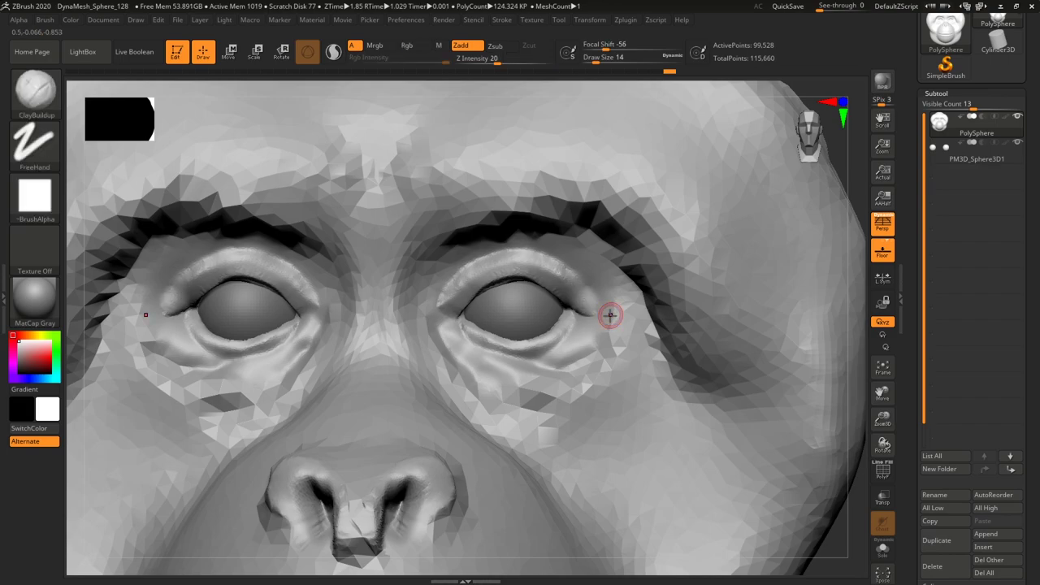
# Carve wrinkle creases beneath both lower eyelids with the DamStandard brush, undoing the last unwanted stroke.
pyautogui.press('b')
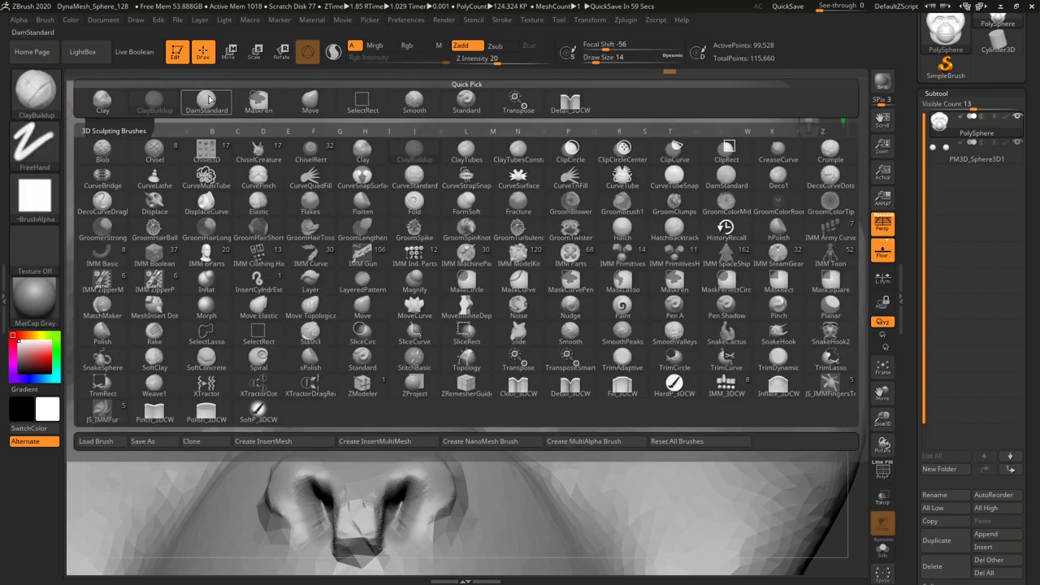
pyautogui.press('d')
pyautogui.press('s')
pyautogui.moveTo(470, 340)
pyautogui.mouseDown()
pyautogui.moveTo(533, 363)
pyautogui.moveTo(576, 344)
pyautogui.mouseUp()
pyautogui.moveTo(468, 340); pyautogui.dragTo(525, 387)
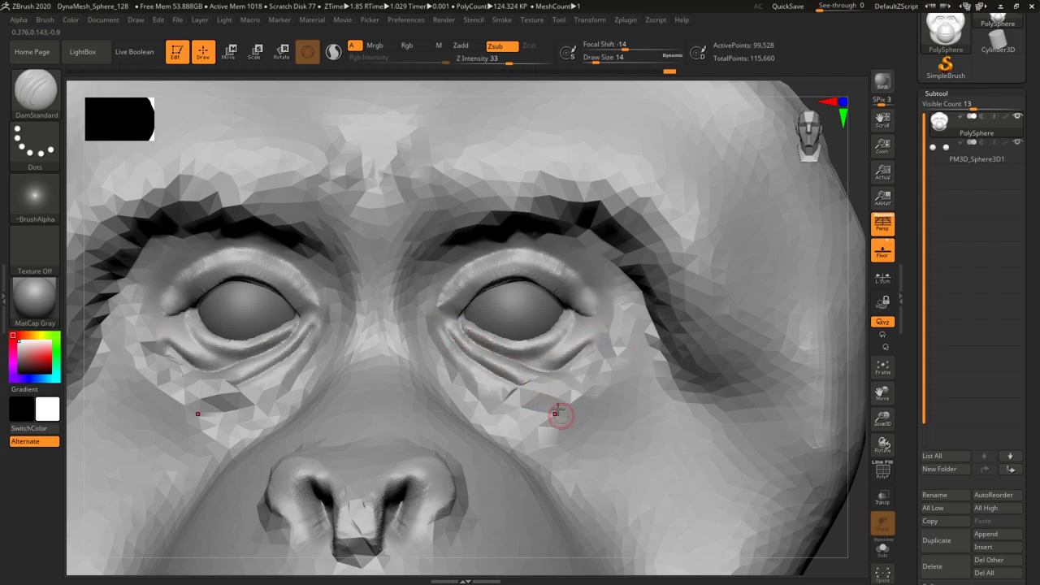
pyautogui.keyDown('shift'); pyautogui.moveTo(542, 407); pyautogui.dragTo(540, 407); pyautogui.keyUp('shift')
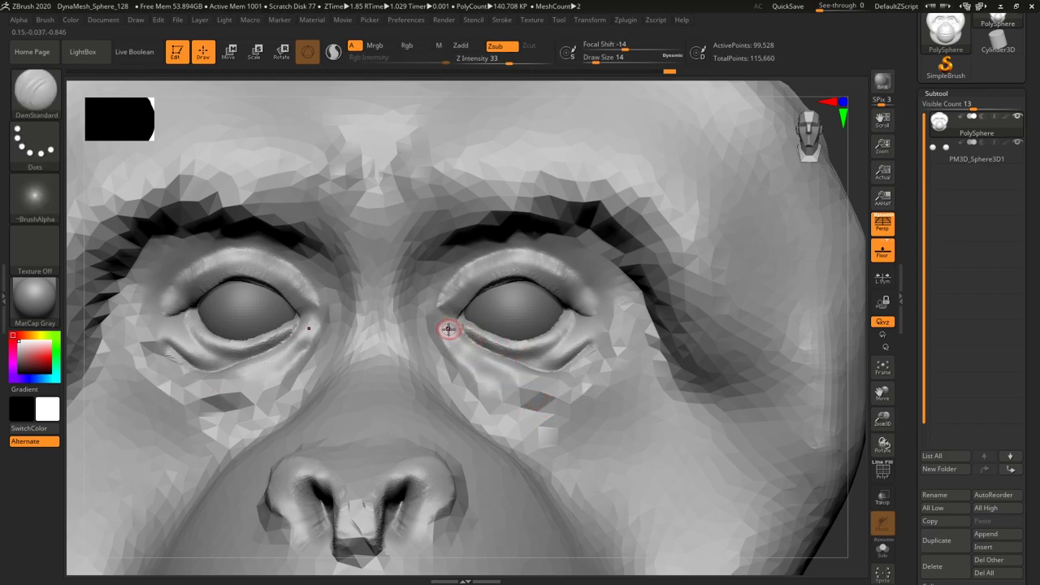
pyautogui.moveTo(447, 329)
pyautogui.mouseDown()
pyautogui.moveTo(527, 387)
pyautogui.moveTo(666, 416)
pyautogui.moveTo(559, 390)
pyautogui.mouseUp()
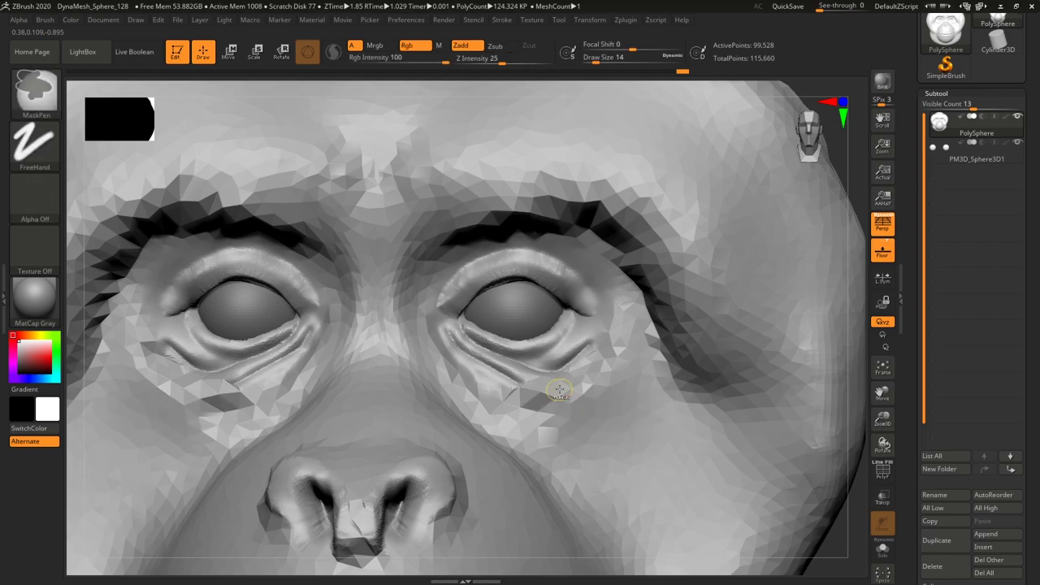
pyautogui.hotkey('ctrl', 'z')
# Subdivide the head mesh and display its wireframe to examine the polygon density.
pyautogui.moveTo(751, 231)
pyautogui.keyDown('ctrl'); pyautogui.mouseDown(button='right')
pyautogui.moveTo(747, 369)
pyautogui.moveTo(723, 279)
pyautogui.moveTo(800, 399)
pyautogui.mouseUp(button='right'); pyautogui.keyUp('ctrl')
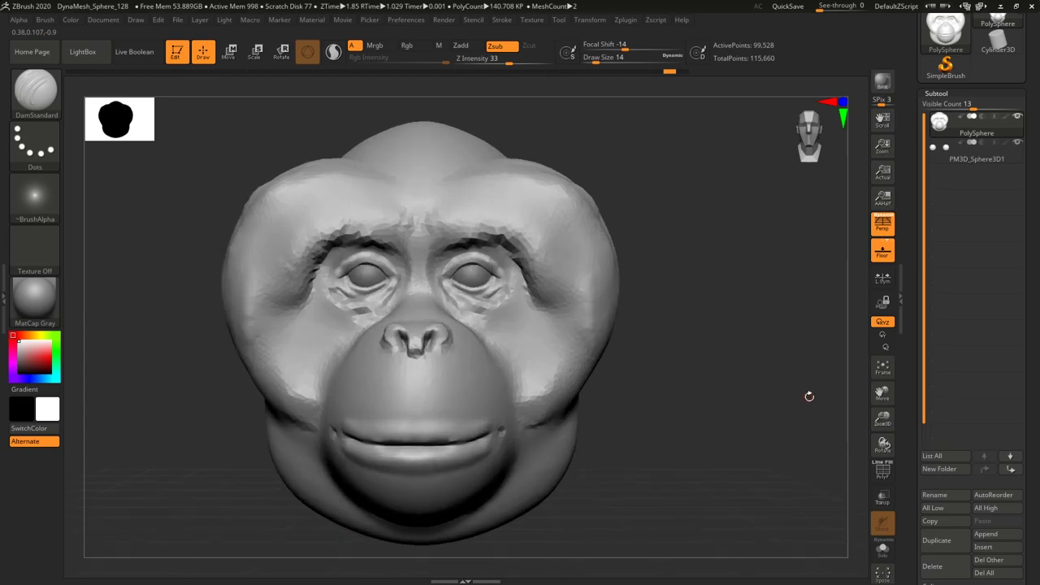
pyautogui.scroll(-5, 911, 439)
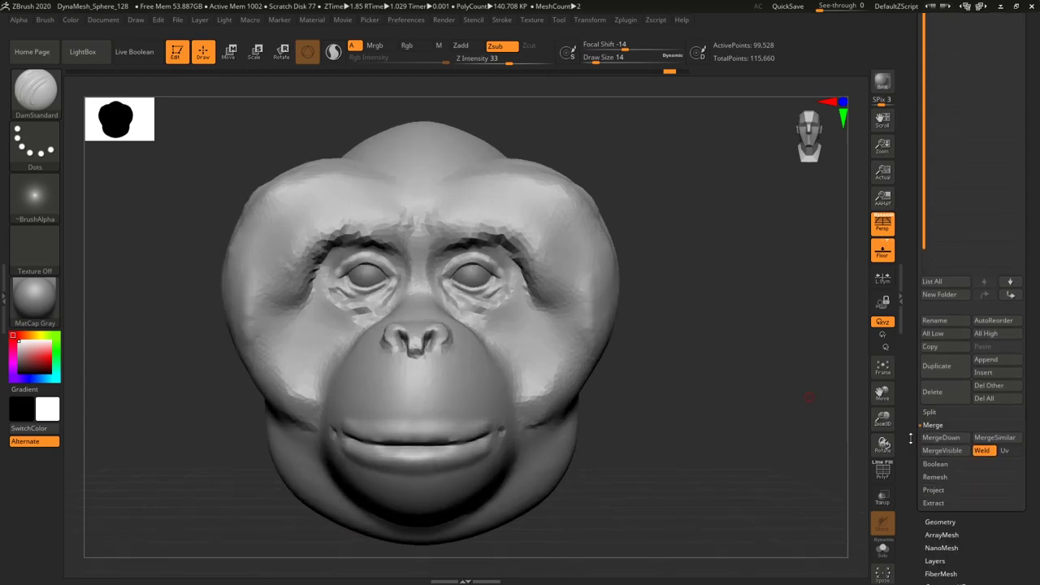
pyautogui.click(943, 522)
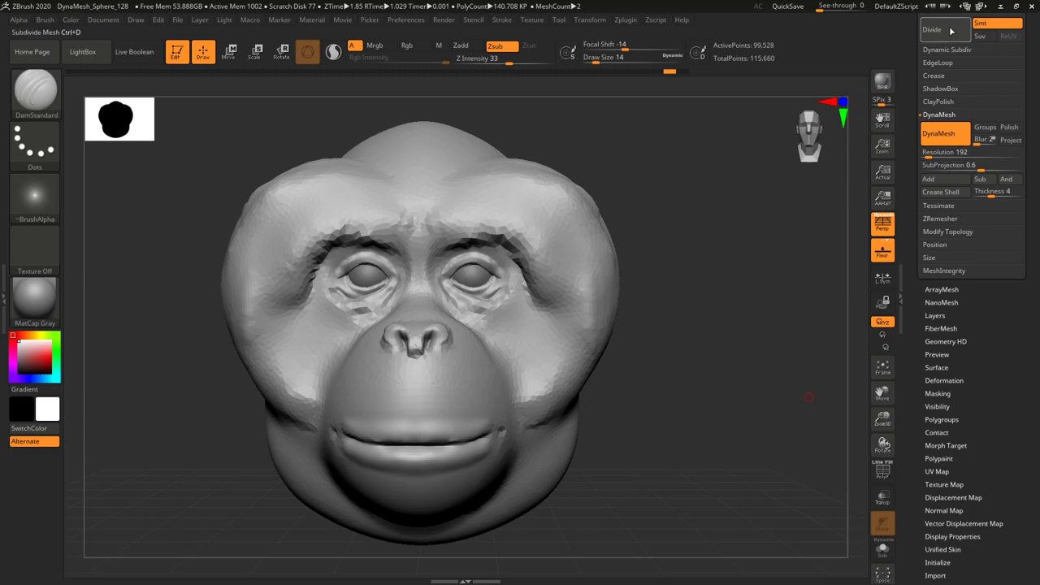
pyautogui.click(951, 32)
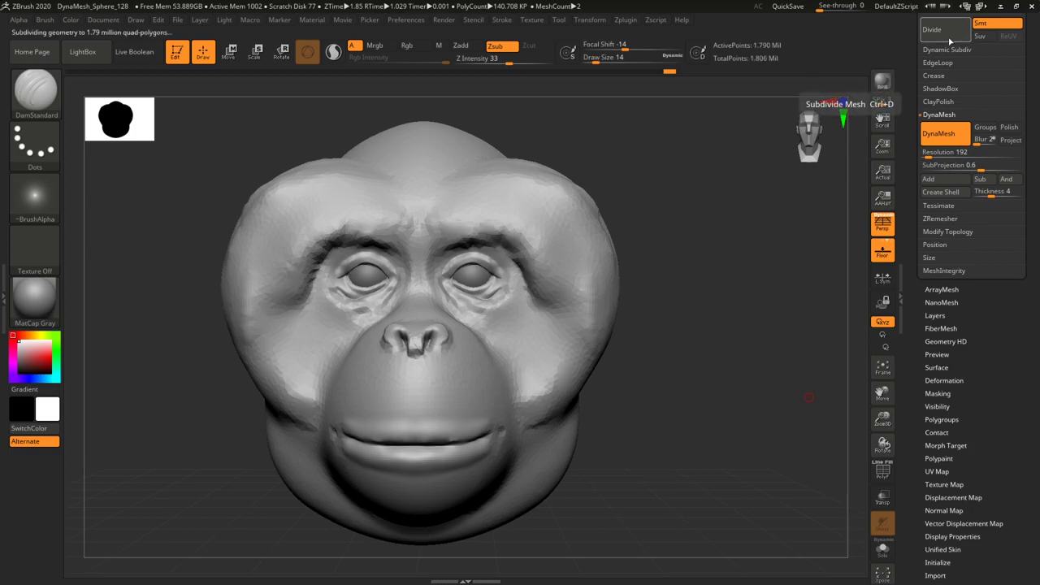
pyautogui.keyDown('alt'); pyautogui.moveTo(700, 361); pyautogui.dragTo(726, 395); pyautogui.keyUp('alt')
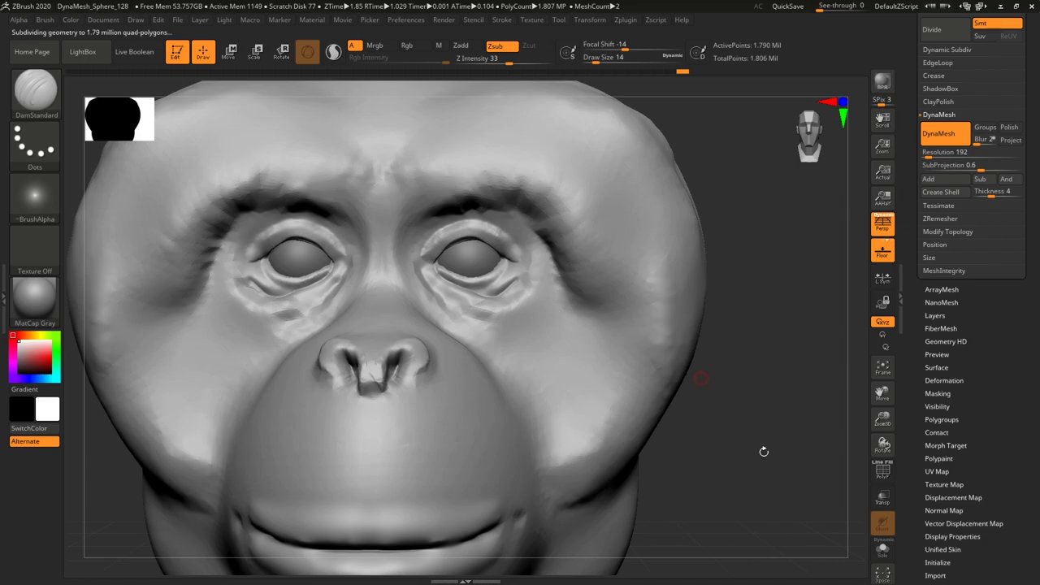
pyautogui.scroll(-5, 702, 377)
pyautogui.hotkey('shift', 'f')
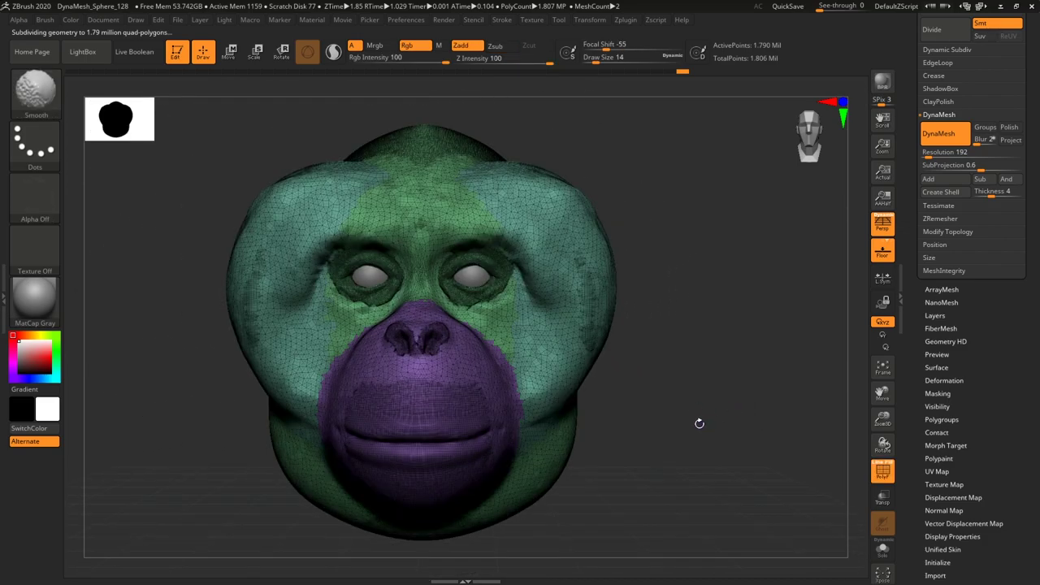
pyautogui.scroll(5, 728, 439)
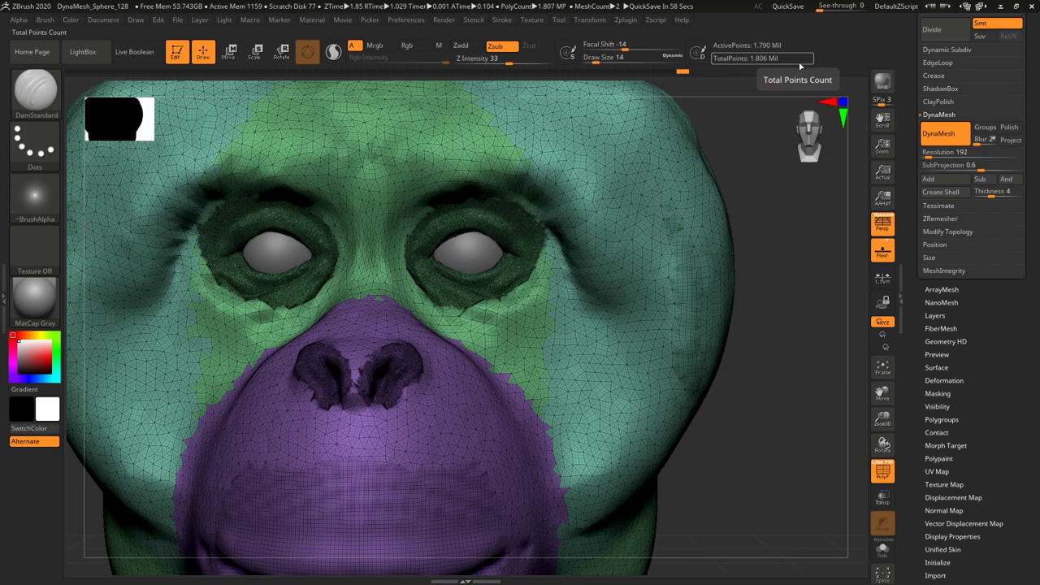
# Remesh the head with ZRemesher set to Double and subdivide the remeshed head once.
pyautogui.click(950, 219)
pyautogui.click(984, 231)
pyautogui.click(947, 169)
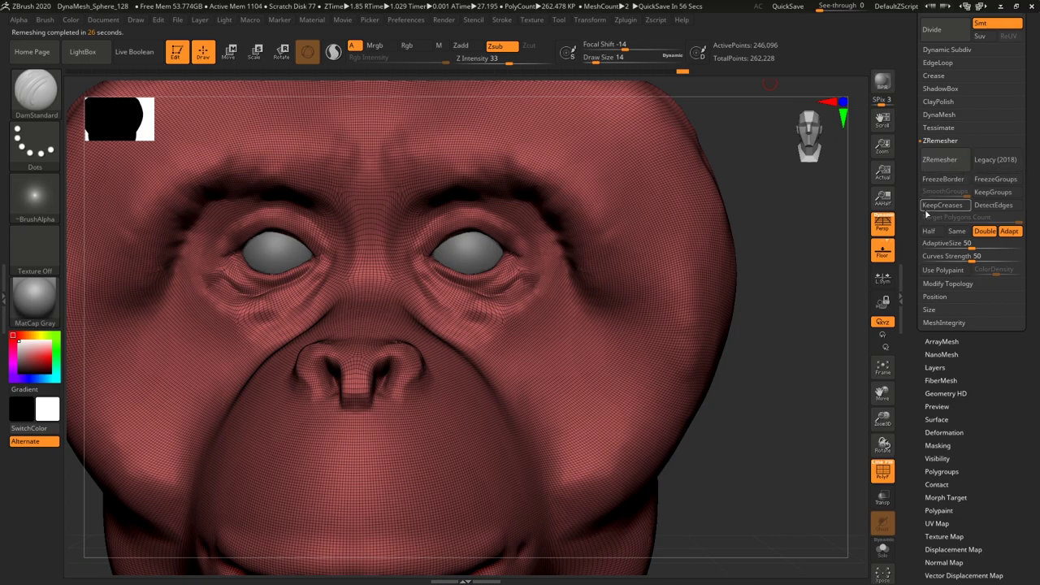
pyautogui.click(944, 35)
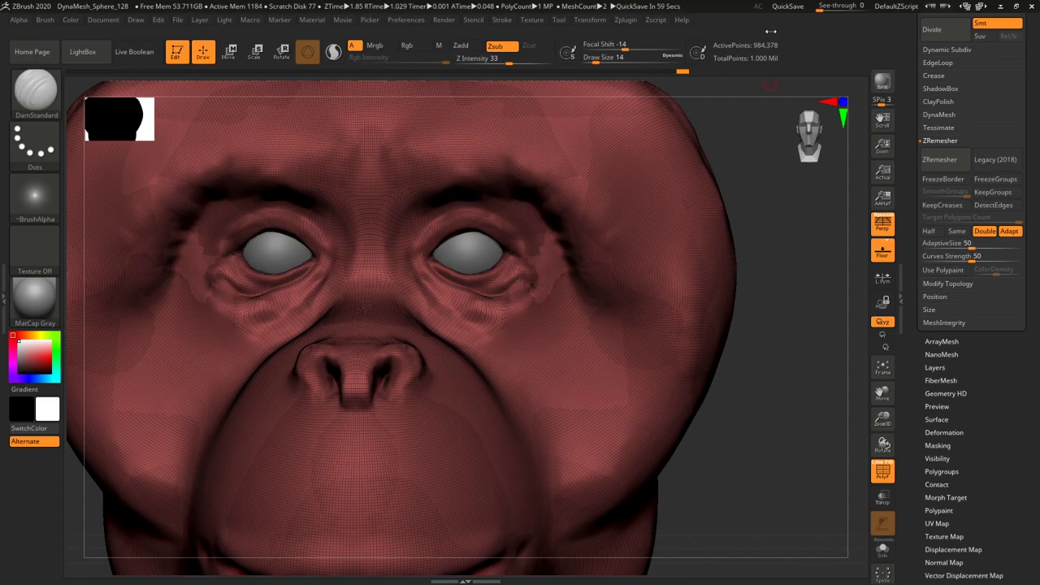
pyautogui.moveTo(778, 449)
pyautogui.mouseDown()
pyautogui.moveTo(748, 457)
pyautogui.moveTo(796, 469)
pyautogui.moveTo(778, 467)
pyautogui.moveTo(795, 443)
pyautogui.moveTo(778, 381)
pyautogui.mouseUp()
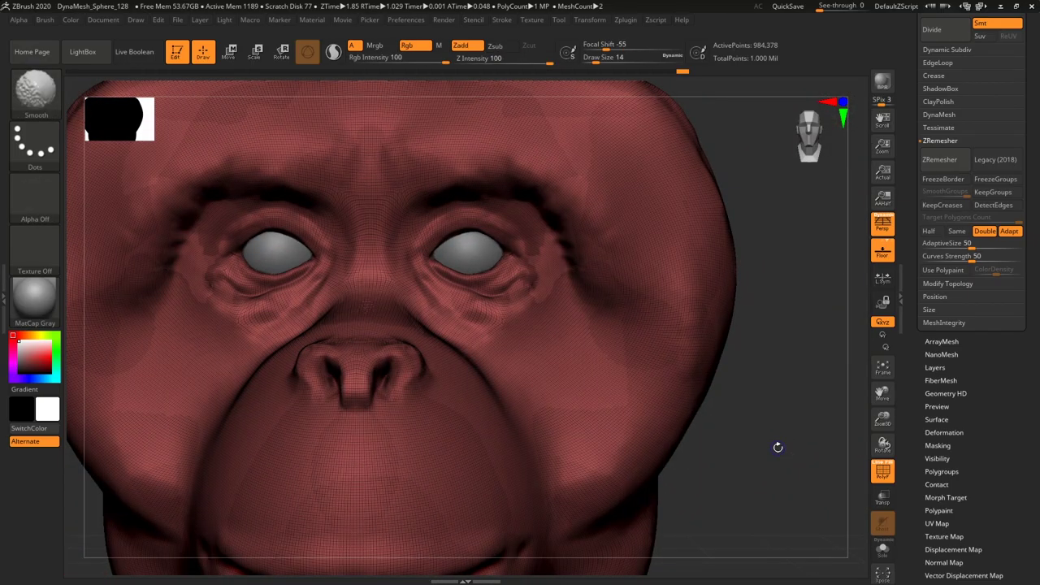
pyautogui.hotkey('shift', 'f')
pyautogui.moveTo(756, 452)
pyautogui.keyDown('alt'); pyautogui.mouseDown()
pyautogui.moveTo(801, 461)
pyautogui.moveTo(790, 492)
pyautogui.mouseUp(); pyautogui.keyUp('alt')
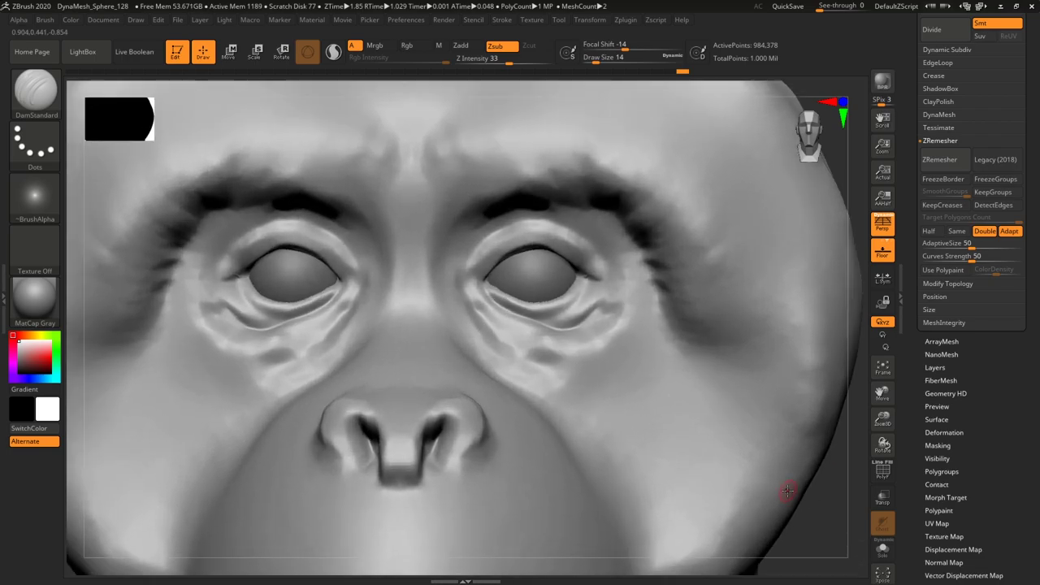
pyautogui.moveTo(490, 294)
pyautogui.mouseDown()
pyautogui.moveTo(525, 319)
pyautogui.moveTo(606, 313)
pyautogui.mouseUp()
pyautogui.moveTo(464, 288); pyautogui.dragTo(605, 358)
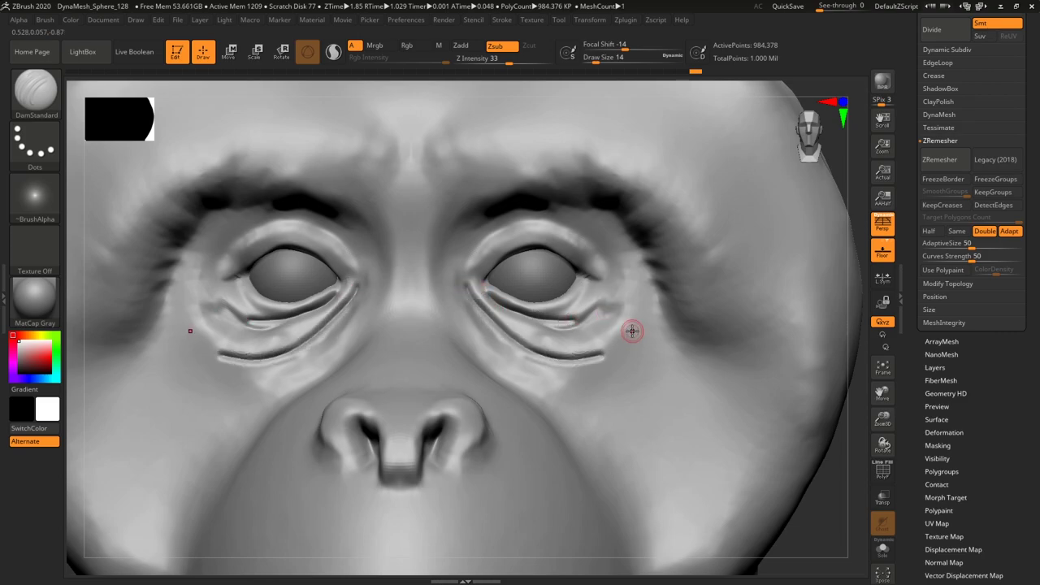
pyautogui.moveTo(476, 293); pyautogui.dragTo(561, 379)
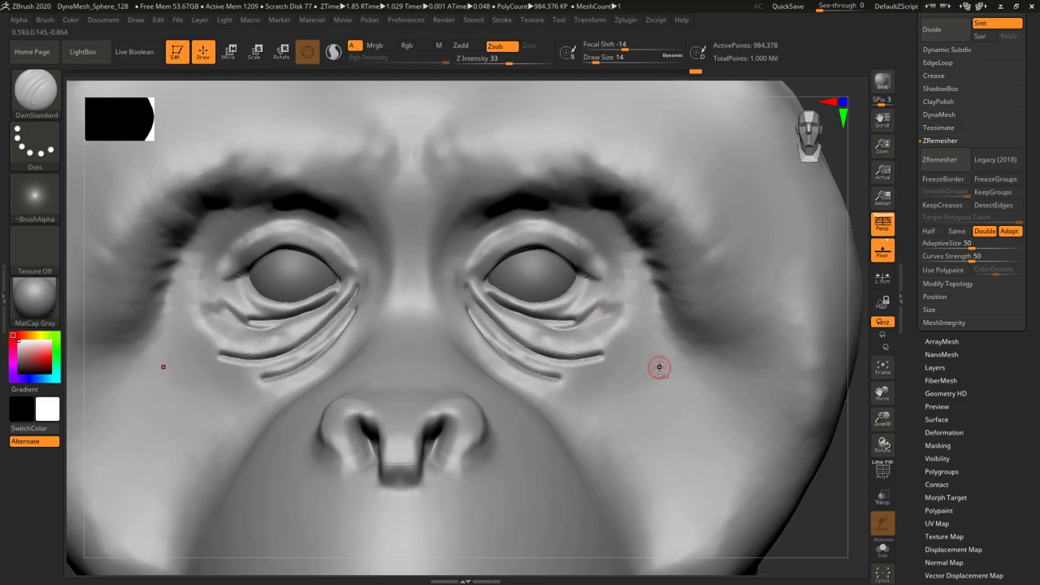
pyautogui.hotkey('ctrl', 'z')
pyautogui.hotkey('ctrl', 'z')
pyautogui.hotkey('ctrl', 'z')
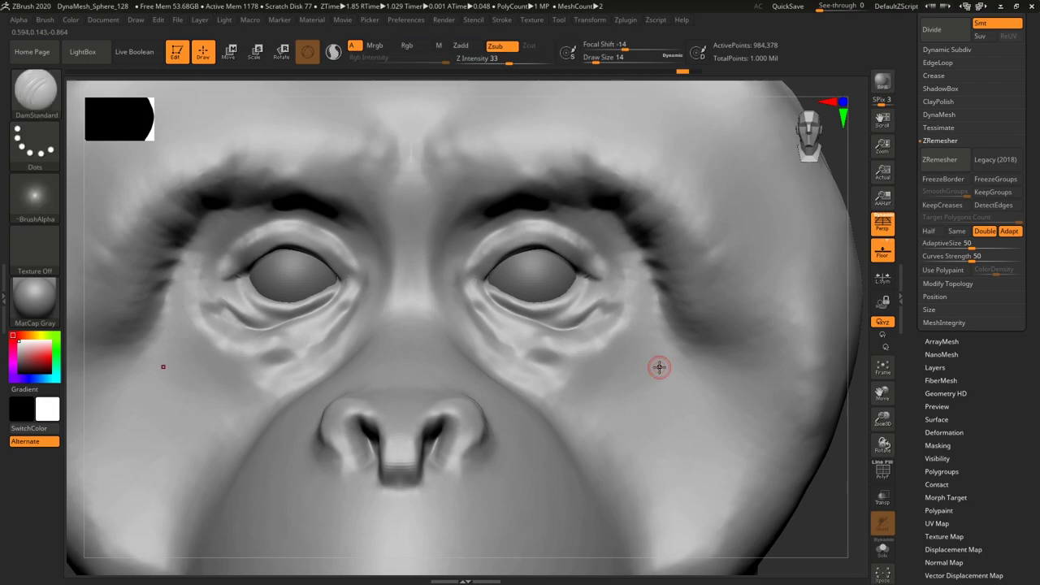
# Deepen the creases at the outer corners of both eyes with the DamStandard brush.
pyautogui.moveTo(594, 278); pyautogui.dragTo(582, 271)
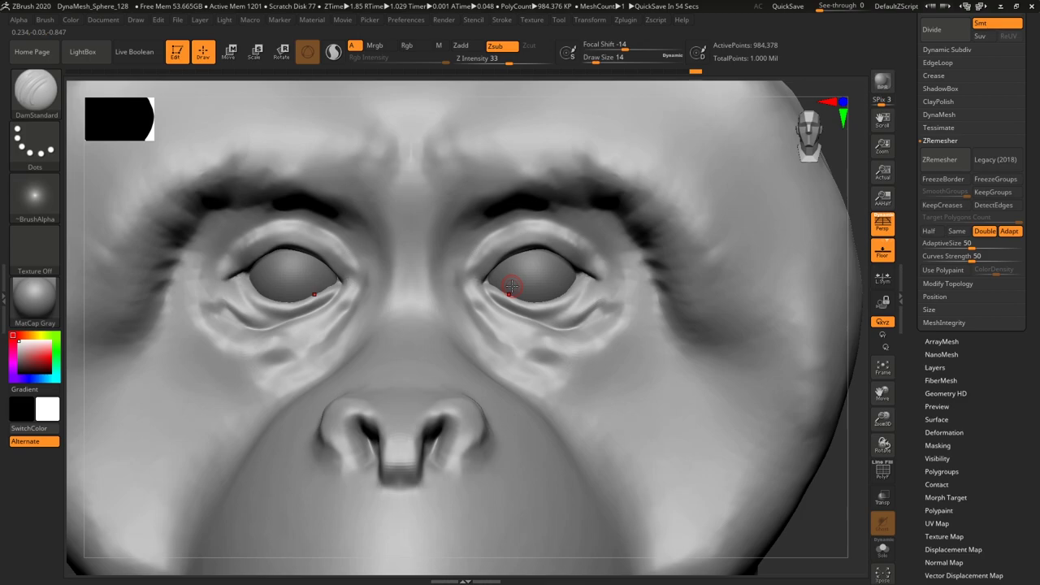
pyautogui.moveTo(494, 299)
pyautogui.mouseDown()
pyautogui.moveTo(528, 315)
pyautogui.moveTo(586, 316)
pyautogui.mouseUp()
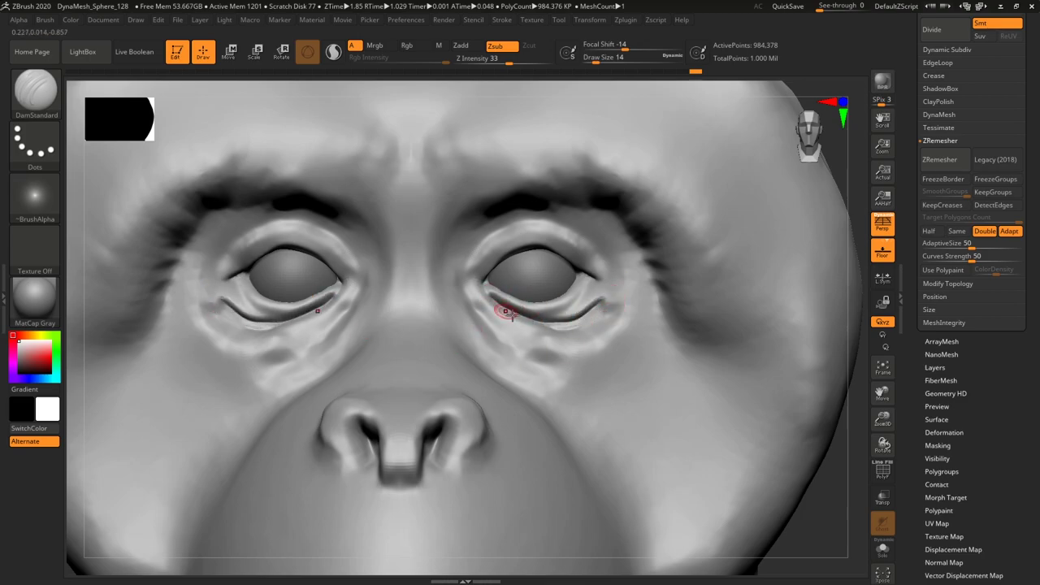
pyautogui.moveTo(842, 172)
pyautogui.keyDown('shift'); pyautogui.mouseDown()
pyautogui.moveTo(839, 180)
pyautogui.moveTo(835, 161)
pyautogui.mouseUp(); pyautogui.keyUp('shift')
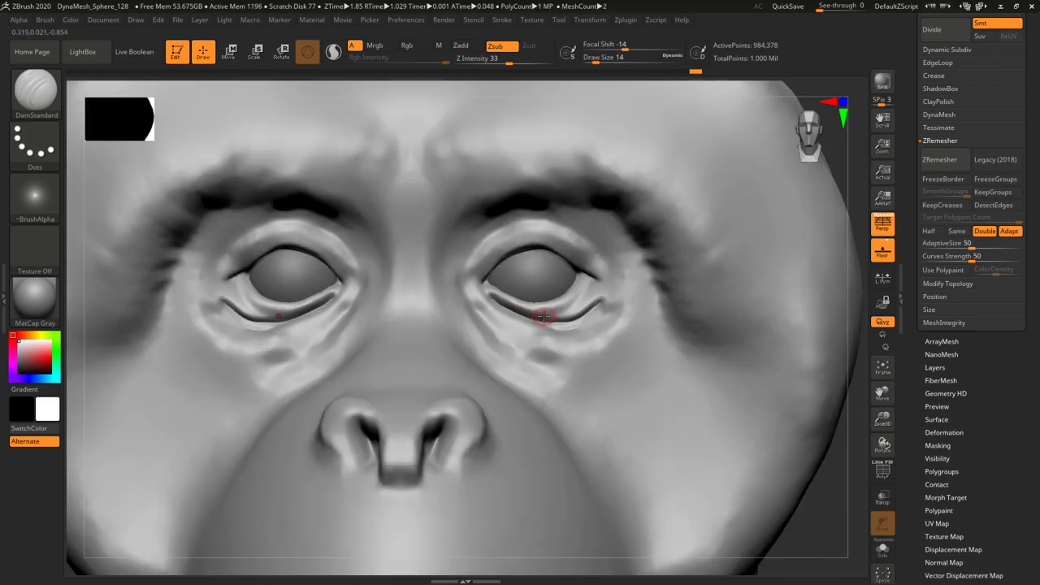
pyautogui.press('ctrl')
pyautogui.hotkey('ctrl', 'z')
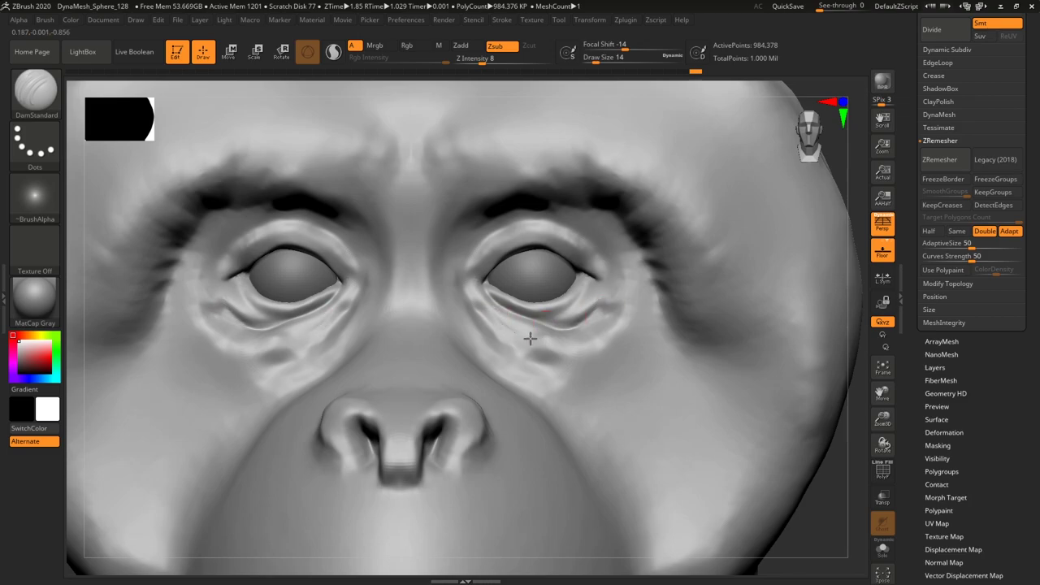
# Carve soft wrinkles under both eyes with DamStandard at Z Intensity 8, raising it to 14 for the strokes toward the inner corners.
pyautogui.moveTo(487, 300); pyautogui.dragTo(528, 340)
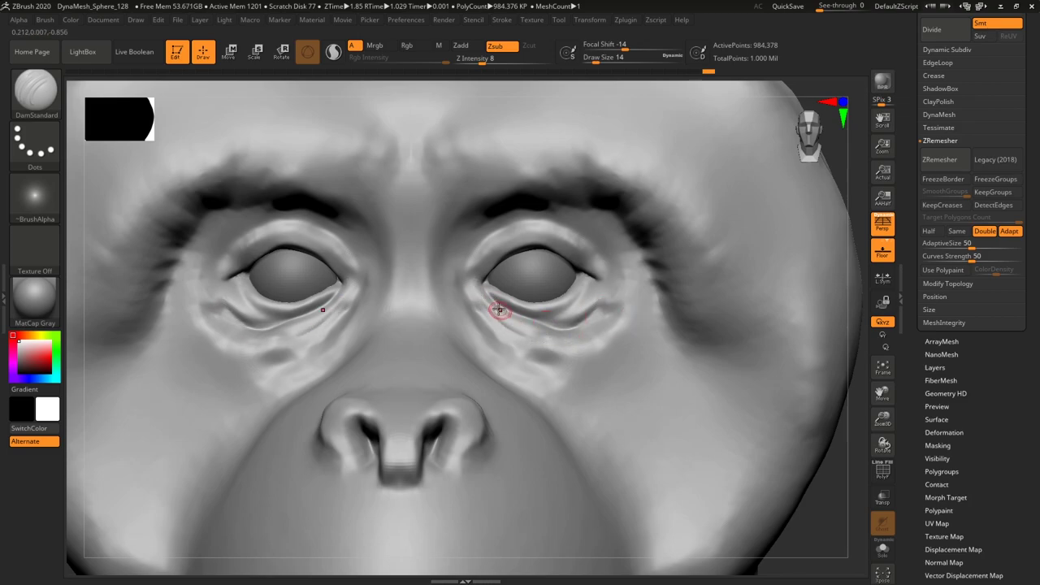
pyautogui.moveTo(493, 308); pyautogui.dragTo(558, 332)
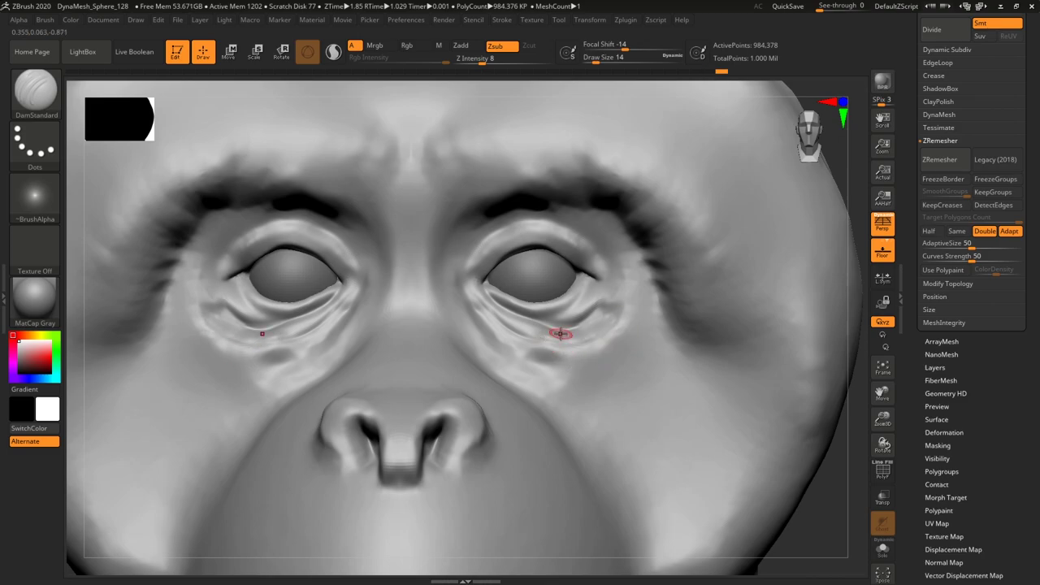
pyautogui.moveTo(483, 62); pyautogui.dragTo(491, 62)
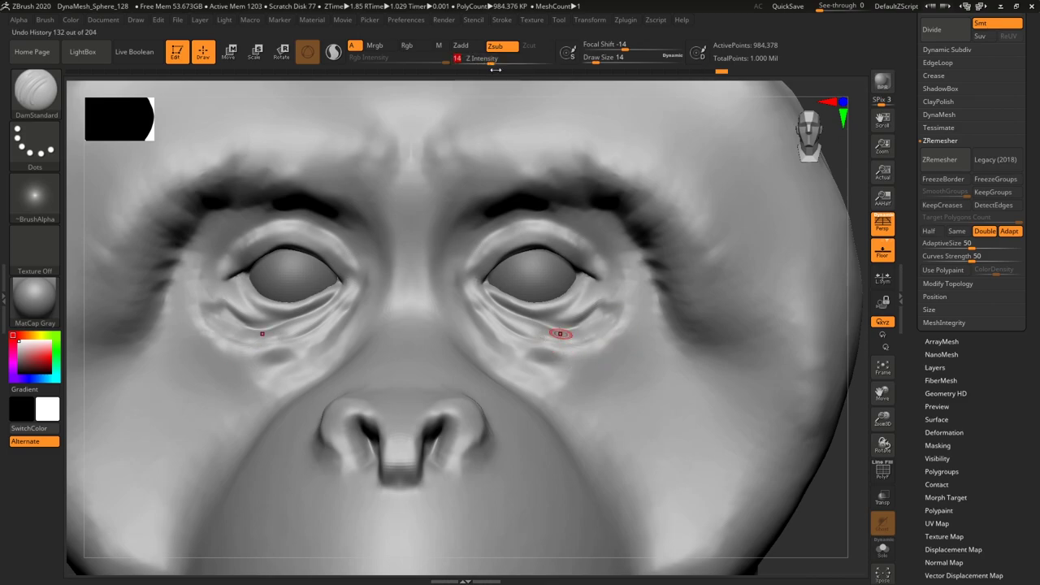
pyautogui.moveTo(596, 335)
pyautogui.mouseDown()
pyautogui.moveTo(560, 346)
pyautogui.moveTo(502, 317)
pyautogui.moveTo(466, 281)
pyautogui.mouseUp()
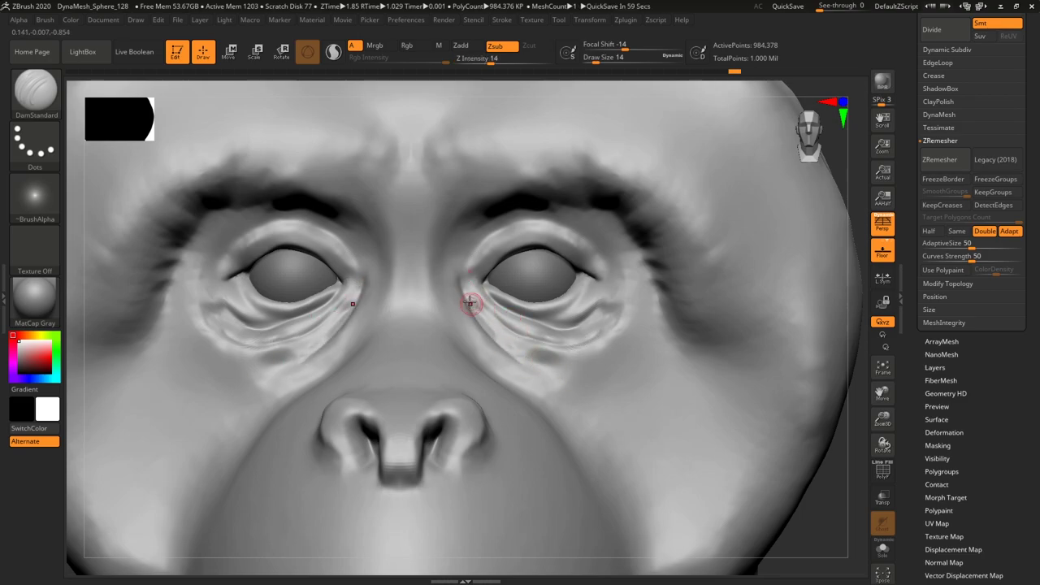
# Carve crow's feet at the outer eye corners and horizontal wrinkles across the nose bridge with DamStandard at Draw Size 14.
pyautogui.moveTo(471, 261)
pyautogui.mouseDown()
pyautogui.moveTo(529, 228)
pyautogui.moveTo(576, 235)
pyautogui.moveTo(674, 301)
pyautogui.mouseUp()
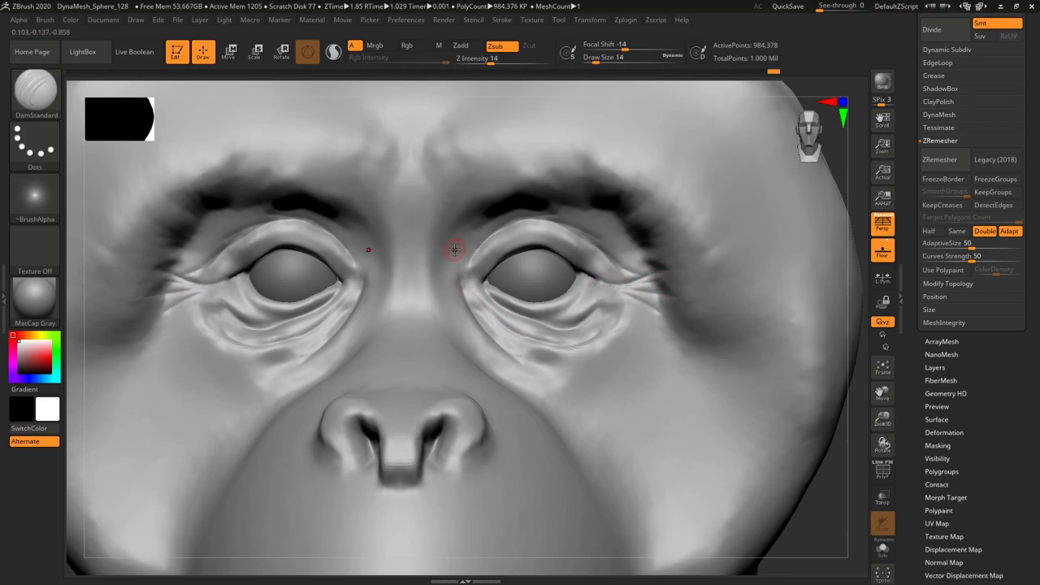
pyautogui.moveTo(442, 239)
pyautogui.mouseDown()
pyautogui.moveTo(399, 262)
pyautogui.moveTo(431, 292)
pyautogui.mouseUp()
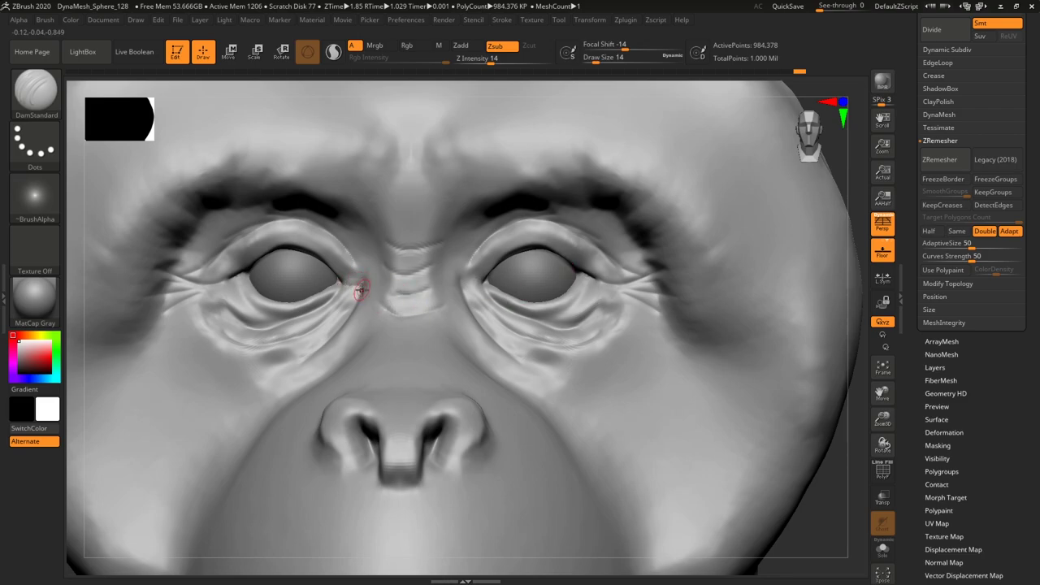
pyautogui.press('f')
pyautogui.moveTo(768, 428)
pyautogui.mouseDown()
pyautogui.moveTo(750, 439)
pyautogui.moveTo(761, 427)
pyautogui.moveTo(769, 450)
pyautogui.moveTo(774, 439)
pyautogui.mouseUp()
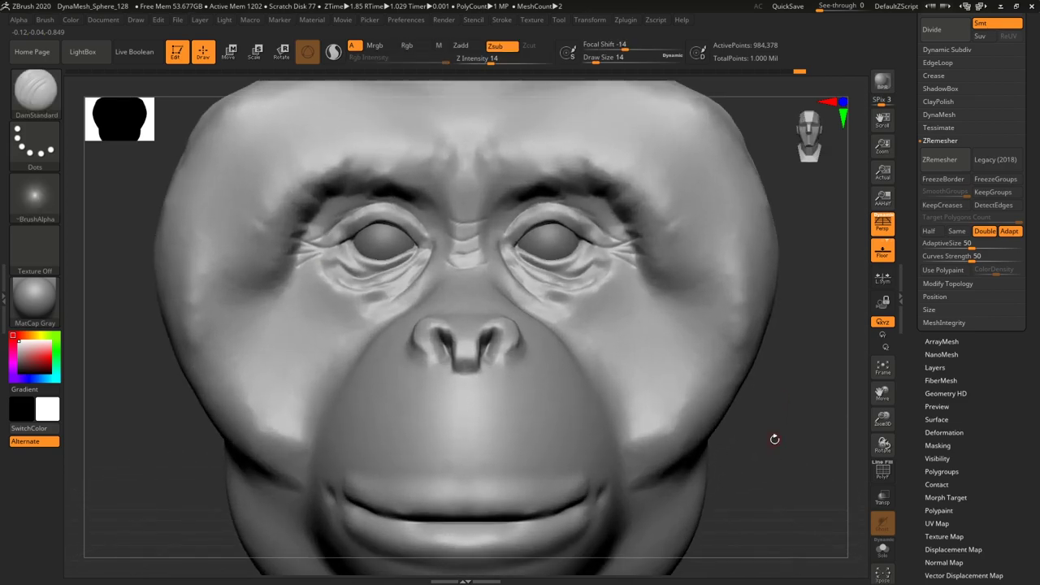
# Nudge the outer eye contours and slightly lift the top of the nose with the Move brush at Draw Size 77.
pyautogui.press('b')
pyautogui.press('m')
pyautogui.press('v')
pyautogui.moveTo(600, 60)
pyautogui.mouseDown()
pyautogui.moveTo(624, 62)
pyautogui.moveTo(611, 63)
pyautogui.mouseUp()
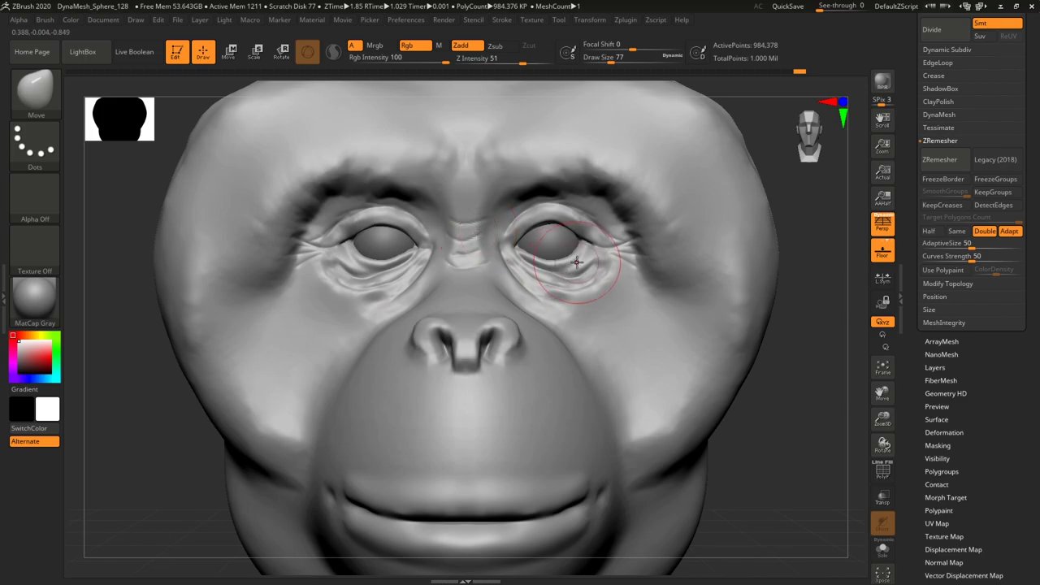
pyautogui.moveTo(594, 220); pyautogui.dragTo(596, 220)
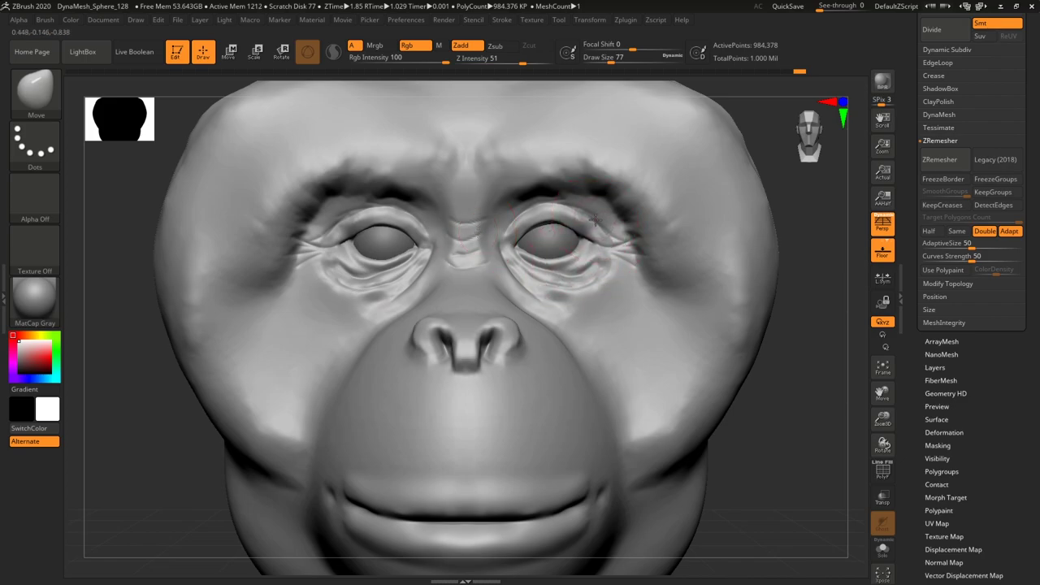
pyautogui.moveTo(483, 317); pyautogui.dragTo(484, 314)
# Raise the mouth corners, lower the lip line's centre and nudge the muzzle beside the nose with the Move brush at Draw Size 167.
pyautogui.keyDown('alt'); pyautogui.moveTo(812, 374); pyautogui.dragTo(725, 381); pyautogui.keyUp('alt')
pyautogui.moveTo(613, 63); pyautogui.dragTo(624, 62)
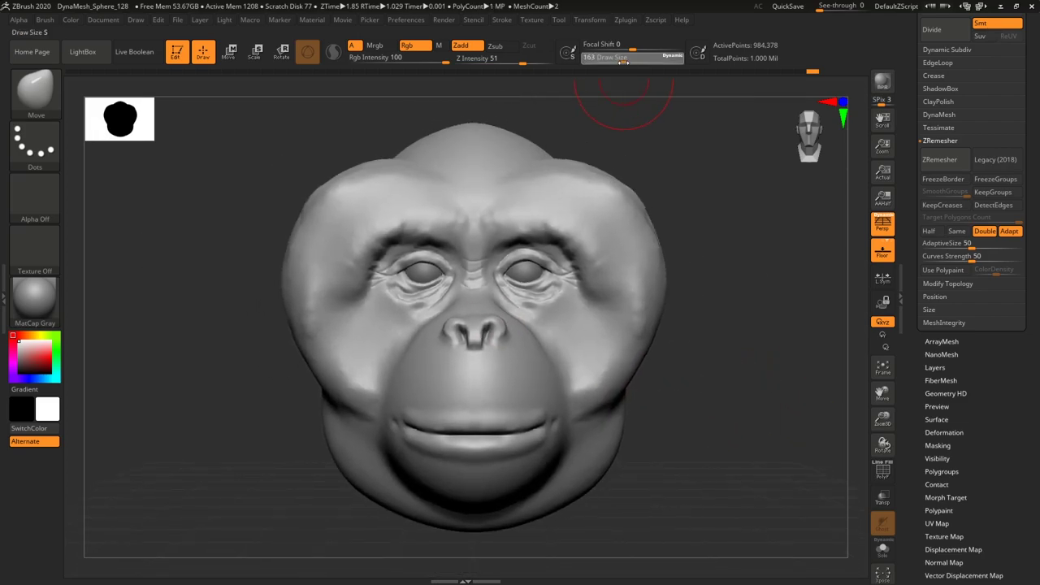
pyautogui.moveTo(525, 426); pyautogui.dragTo(544, 418)
pyautogui.moveTo(398, 422); pyautogui.dragTo(397, 414)
pyautogui.moveTo(463, 420); pyautogui.dragTo(466, 429)
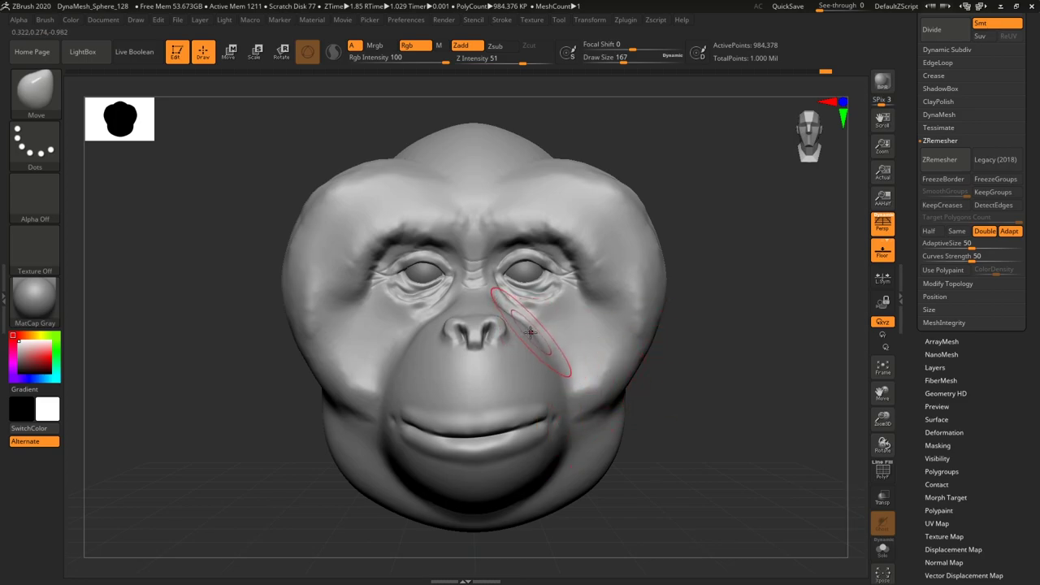
pyautogui.moveTo(436, 326); pyautogui.dragTo(438, 324)
# Taper the septum between the nostrils into a narrow V shape at Draw Size 39.
pyautogui.moveTo(743, 406)
pyautogui.keyDown('alt'); pyautogui.mouseDown()
pyautogui.moveTo(703, 363)
pyautogui.moveTo(697, 421)
pyautogui.moveTo(728, 399)
pyautogui.moveTo(722, 457)
pyautogui.moveTo(752, 481)
pyautogui.mouseUp(); pyautogui.keyUp('alt')
pyautogui.click(52, 97)
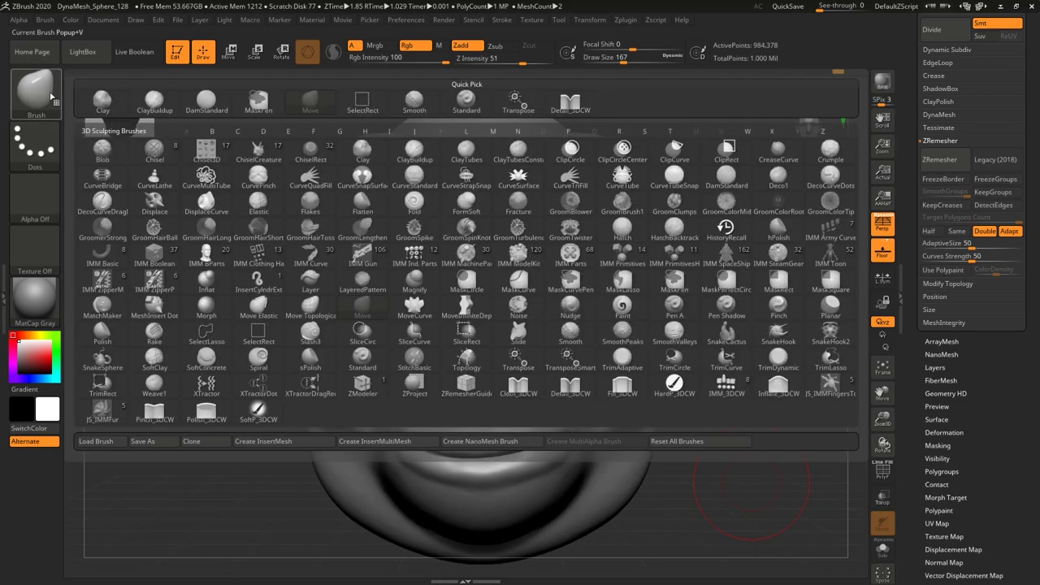
pyautogui.click(210, 100)
pyautogui.moveTo(624, 60); pyautogui.dragTo(611, 61)
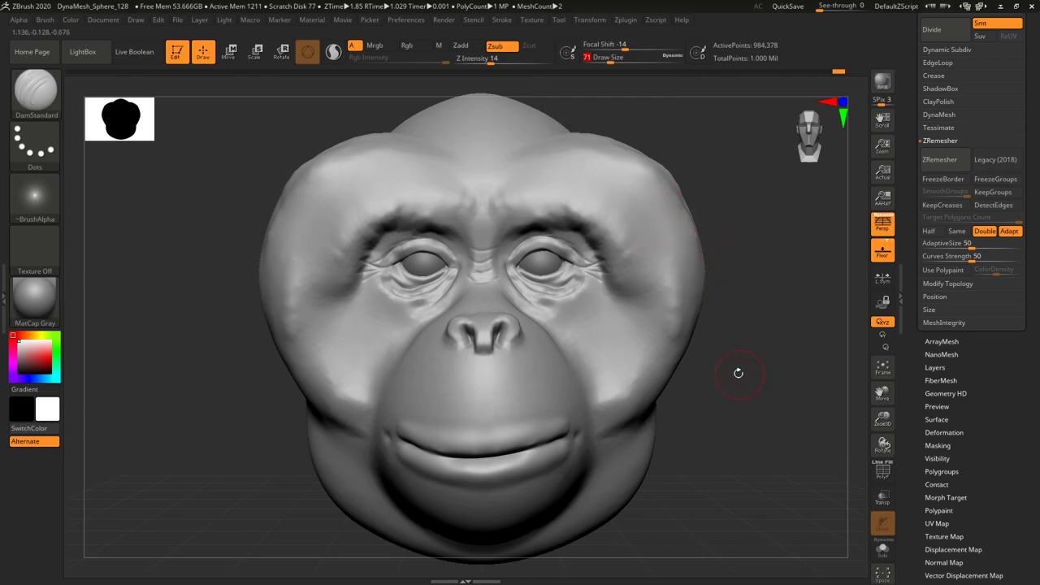
pyautogui.moveTo(737, 393)
pyautogui.keyDown('alt'); pyautogui.mouseDown()
pyautogui.moveTo(757, 397)
pyautogui.moveTo(760, 447)
pyautogui.mouseUp(); pyautogui.keyUp('alt')
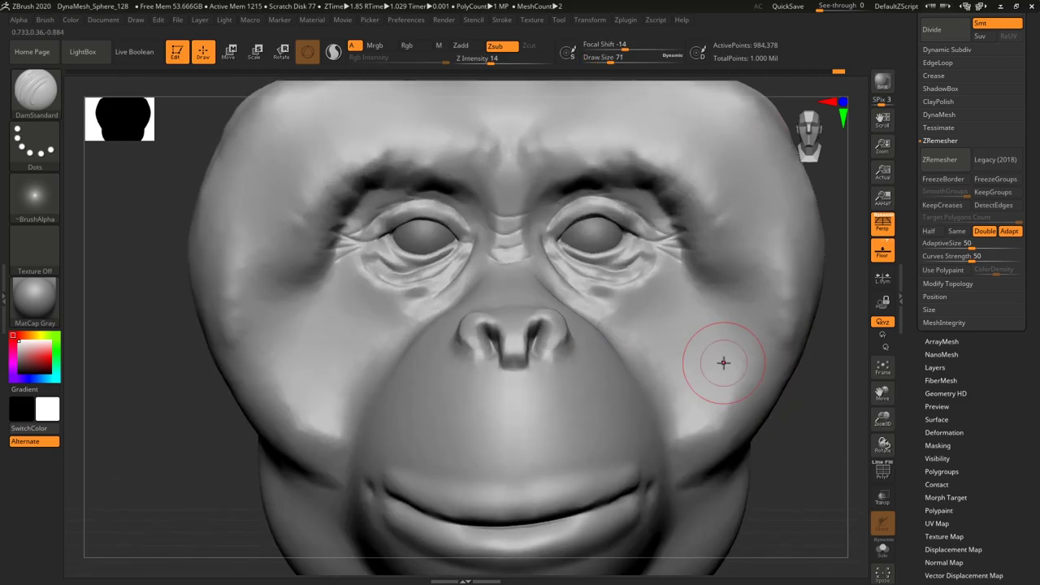
pyautogui.moveTo(610, 59); pyautogui.dragTo(592, 75)
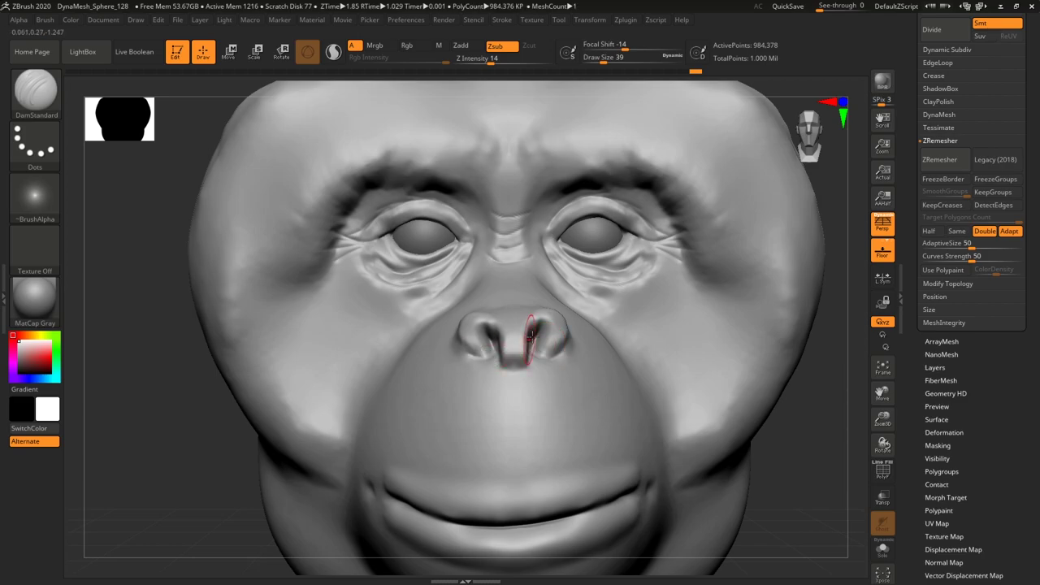
pyautogui.moveTo(532, 337); pyautogui.dragTo(526, 361)
pyautogui.press('b')
pyautogui.press('m')
pyautogui.press('v')
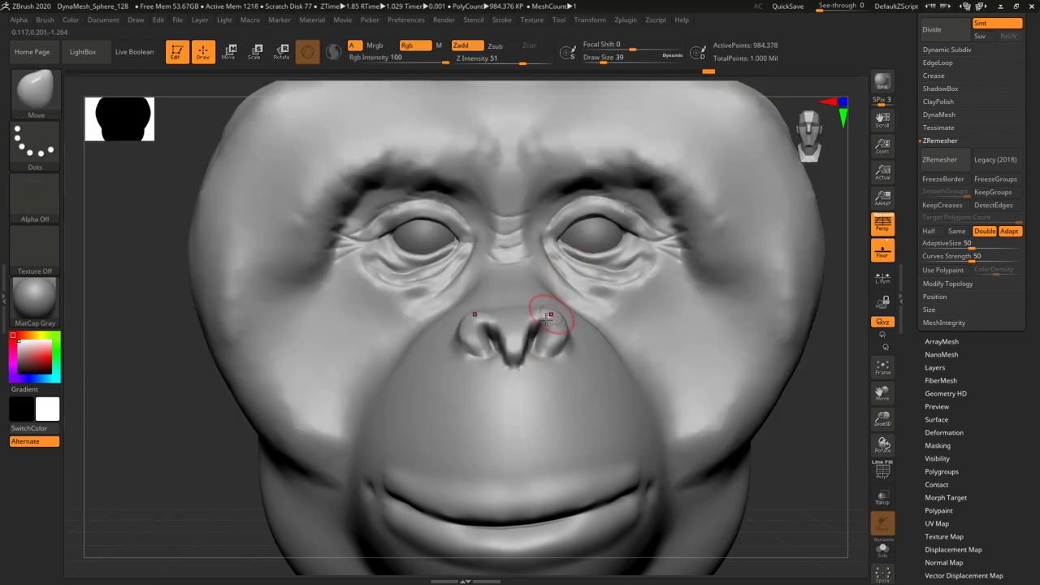
# Crease the nose's top centre and the outer nostril edges with DamStandard at Draw Size 39, smoothing the surface above the nostrils.
pyautogui.click(36, 93)
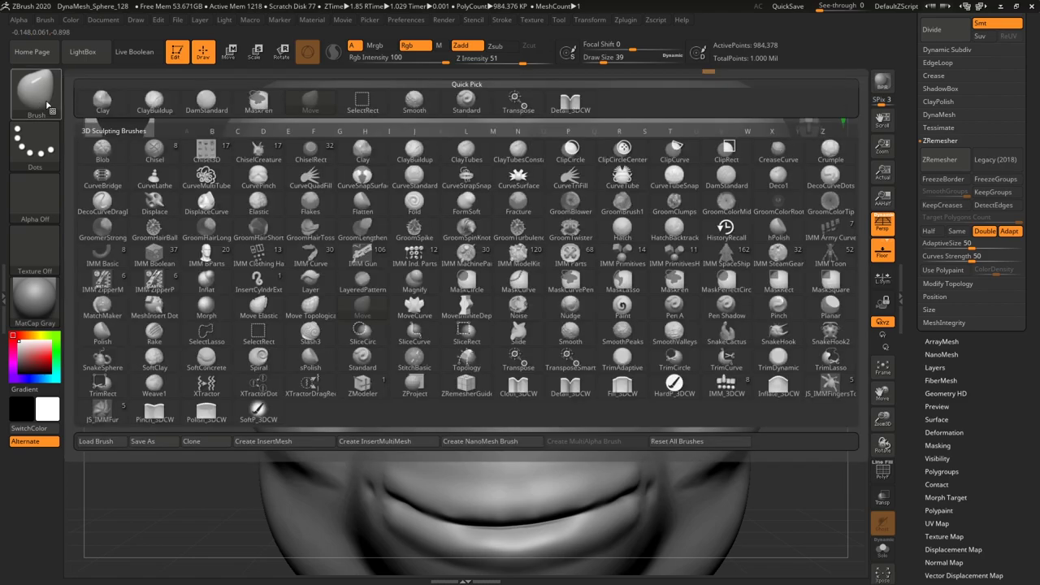
pyautogui.click(209, 103)
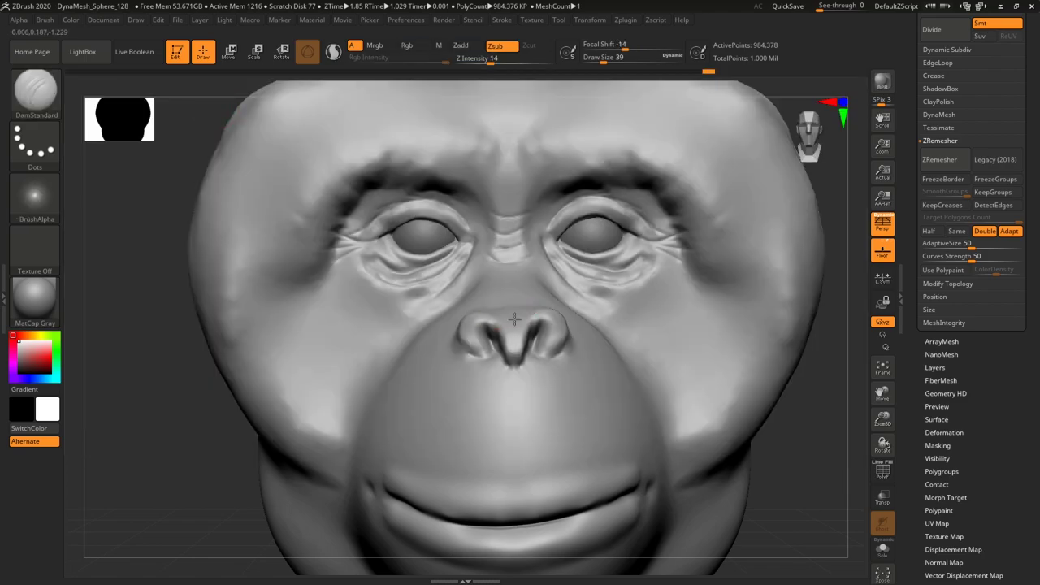
pyautogui.moveTo(525, 304); pyautogui.dragTo(513, 309)
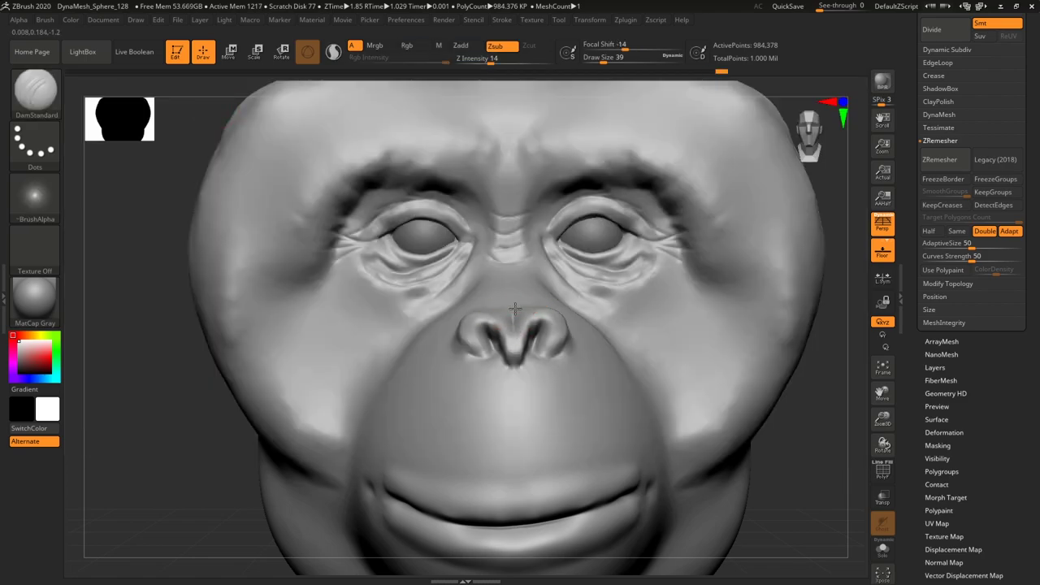
pyautogui.moveTo(822, 413); pyautogui.dragTo(755, 421)
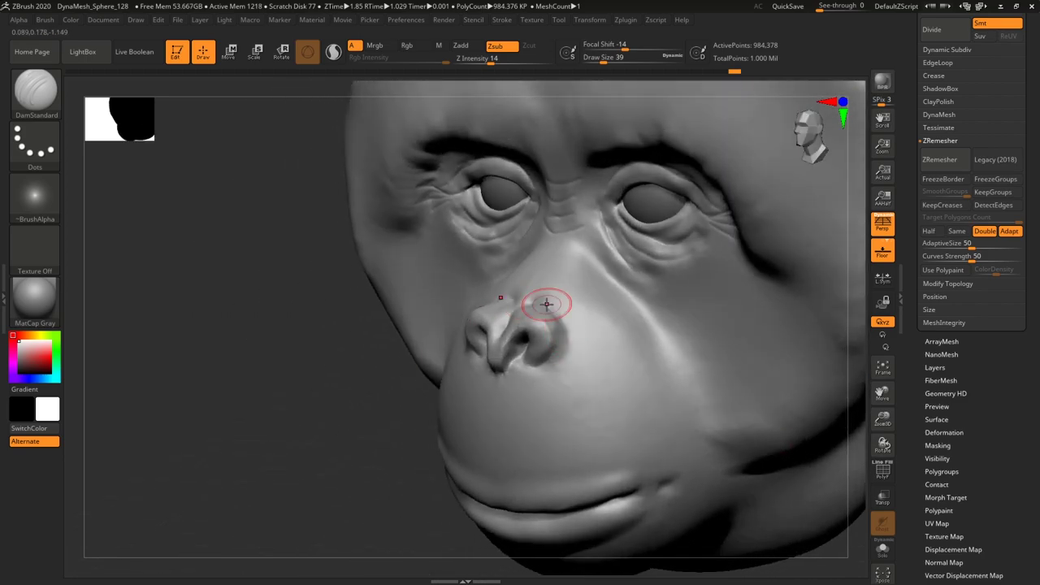
pyautogui.keyDown('shift'); pyautogui.moveTo(536, 282); pyautogui.dragTo(542, 284); pyautogui.keyUp('shift')
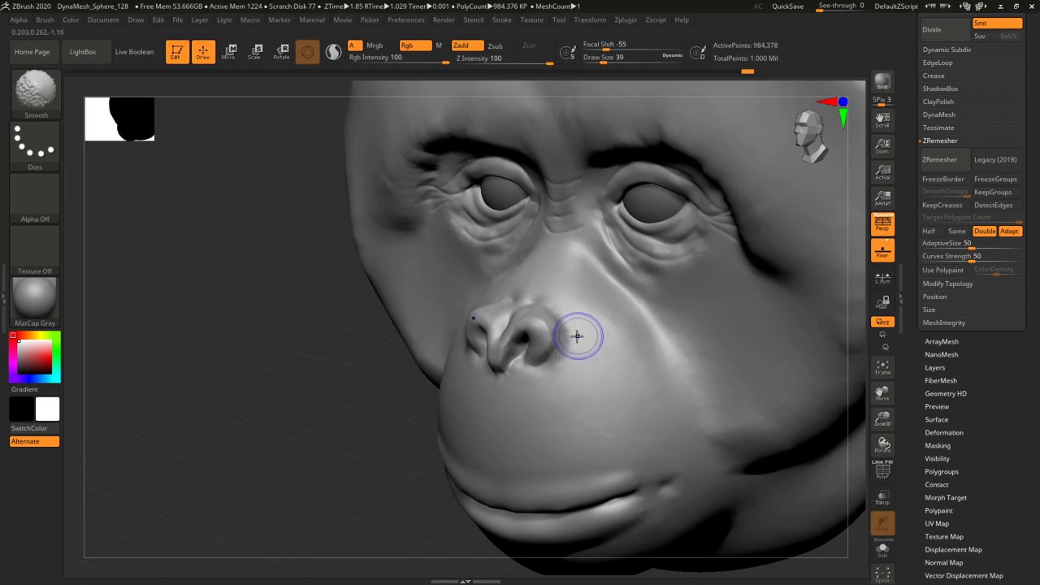
pyautogui.moveTo(559, 333); pyautogui.dragTo(558, 349)
# Pull the brows down toward their outer ends with the Move brush at Draw Size 202.
pyautogui.moveTo(565, 342)
pyautogui.mouseDown(button='right')
pyautogui.moveTo(420, 465)
pyautogui.moveTo(710, 473)
pyautogui.moveTo(534, 360)
pyautogui.moveTo(787, 491)
pyautogui.moveTo(783, 432)
pyautogui.moveTo(688, 397)
pyautogui.mouseUp(button='right')
pyautogui.click(35, 91)
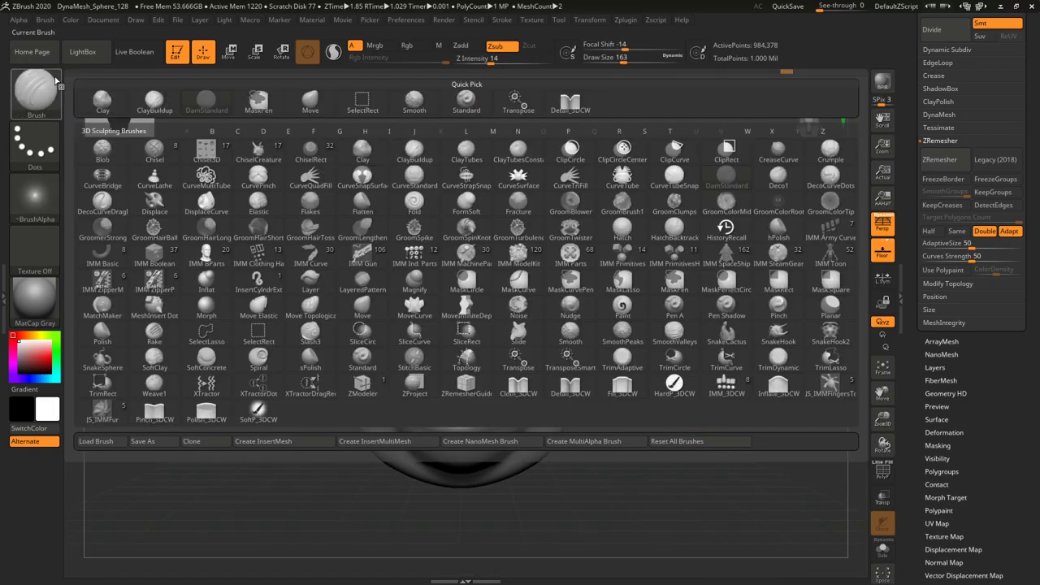
pyautogui.click(308, 103)
pyautogui.moveTo(623, 60); pyautogui.dragTo(628, 60)
pyautogui.moveTo(523, 277); pyautogui.dragTo(532, 289)
pyautogui.keyDown('alt'); pyautogui.moveTo(739, 413); pyautogui.dragTo(753, 468); pyautogui.keyUp('alt')
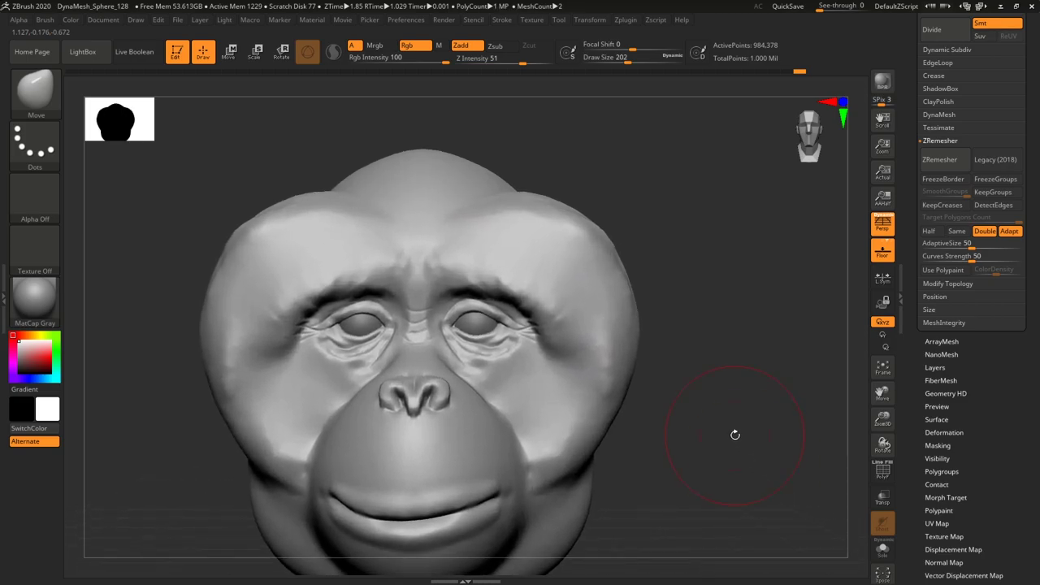
# Mask both eyes and the wrinkled skin around them at Draw Size 77.
pyautogui.moveTo(622, 65); pyautogui.dragTo(612, 65)
pyautogui.moveTo(461, 327)
pyautogui.keyDown('ctrl'); pyautogui.mouseDown()
pyautogui.moveTo(500, 350)
pyautogui.moveTo(521, 338)
pyautogui.moveTo(515, 325)
pyautogui.mouseUp(); pyautogui.keyUp('ctrl')
pyautogui.moveTo(768, 388); pyautogui.dragTo(750, 371)
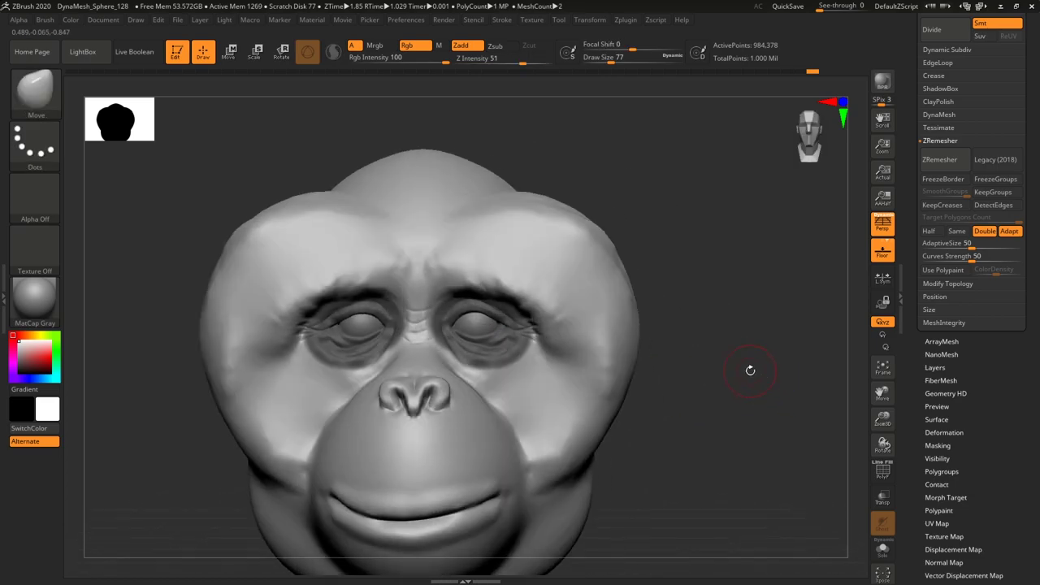
# Pull the outer brow ridges down over the masked eyes with the Move brush at Draw Size 158 and clear the mask.
pyautogui.moveTo(612, 65); pyautogui.dragTo(622, 65)
pyautogui.moveTo(525, 292)
pyautogui.mouseDown()
pyautogui.moveTo(520, 314)
pyautogui.moveTo(488, 288)
pyautogui.moveTo(527, 324)
pyautogui.moveTo(514, 302)
pyautogui.mouseUp()
pyautogui.keyDown('ctrl'); pyautogui.click(521, 304); pyautogui.keyUp('ctrl')
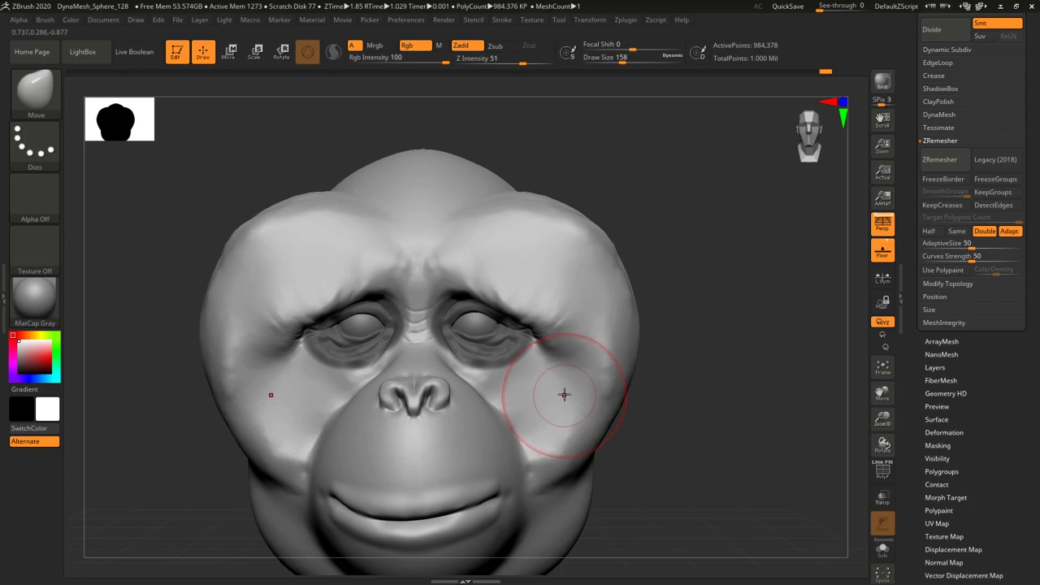
pyautogui.moveTo(676, 337); pyautogui.dragTo(476, 335)
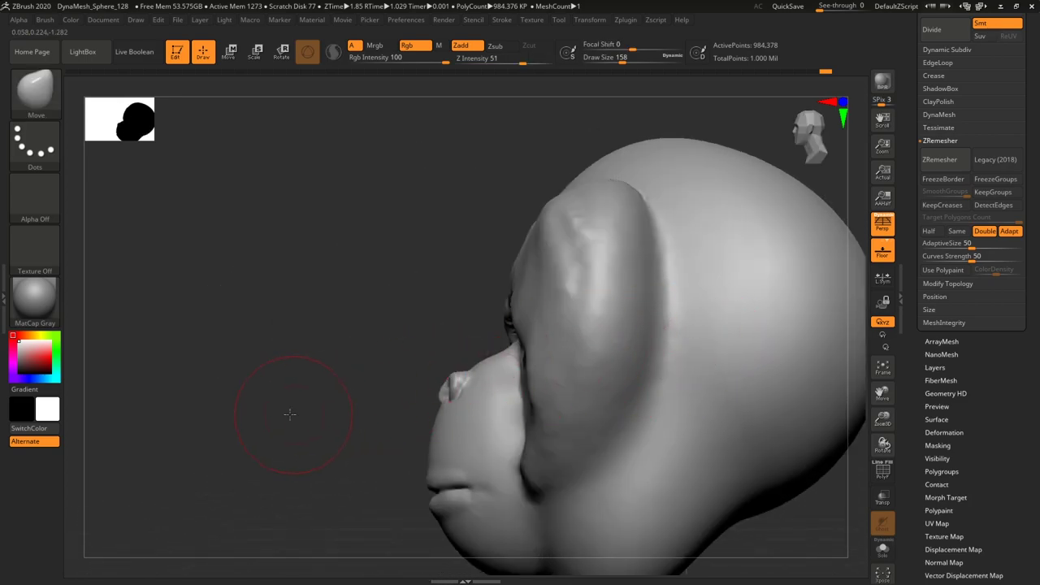
pyautogui.moveTo(233, 430); pyautogui.dragTo(337, 412)
pyautogui.keyDown('ctrl'); pyautogui.moveTo(792, 478); pyautogui.dragTo(726, 445); pyautogui.keyUp('ctrl')
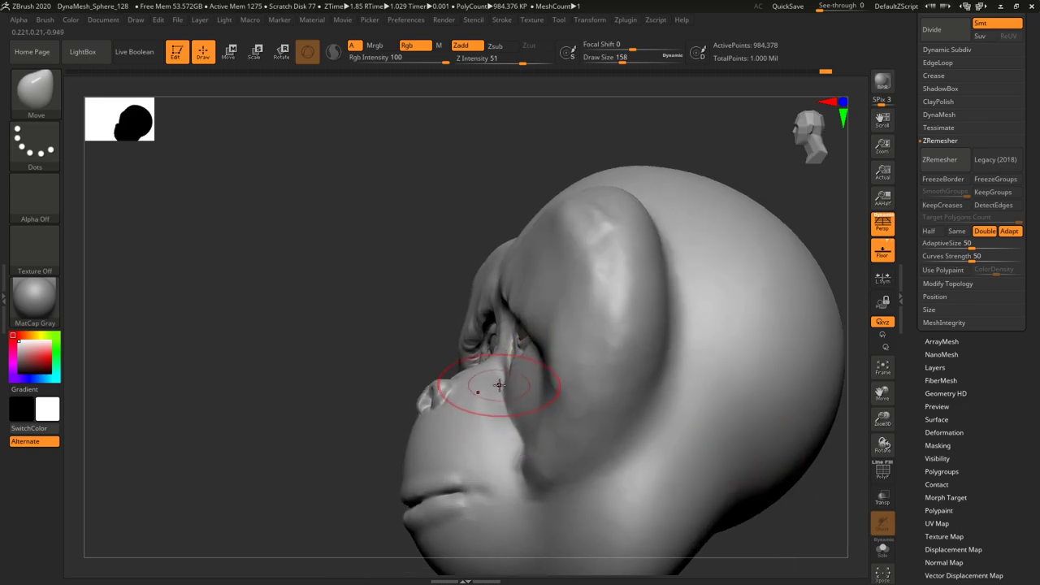
# Push the cheeks in against the sides of the muzzle with the Move brush at Draw Size 158 to form fuller cheek folds.
pyautogui.moveTo(510, 428); pyautogui.dragTo(503, 439)
pyautogui.moveTo(289, 494)
pyautogui.mouseDown()
pyautogui.moveTo(341, 498)
pyautogui.moveTo(476, 442)
pyautogui.moveTo(696, 431)
pyautogui.moveTo(743, 434)
pyautogui.moveTo(762, 485)
pyautogui.moveTo(729, 420)
pyautogui.moveTo(711, 442)
pyautogui.moveTo(707, 431)
pyautogui.mouseUp()
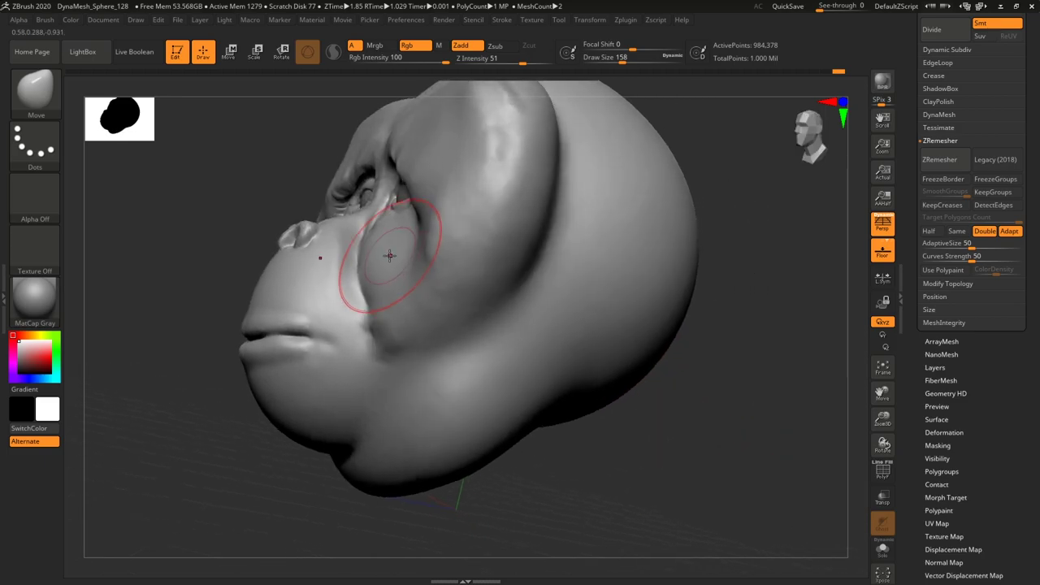
pyautogui.moveTo(660, 426)
pyautogui.mouseDown()
pyautogui.moveTo(716, 430)
pyautogui.moveTo(682, 426)
pyautogui.mouseUp()
pyautogui.moveTo(398, 256); pyautogui.dragTo(408, 250)
pyautogui.moveTo(397, 289); pyautogui.dragTo(405, 295)
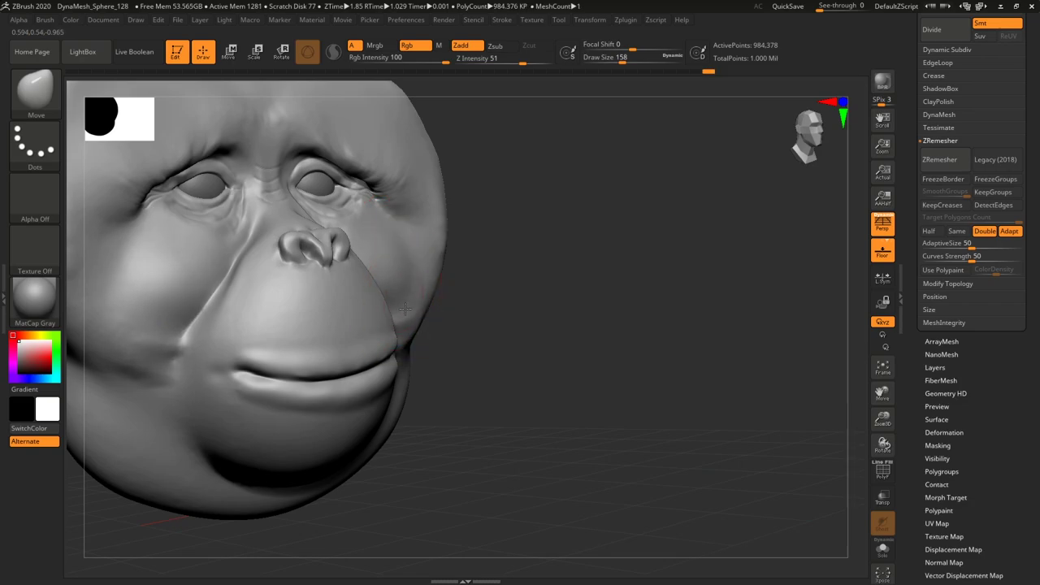
pyautogui.moveTo(637, 365)
pyautogui.keyDown('shift'); pyautogui.mouseDown()
pyautogui.moveTo(636, 409)
pyautogui.moveTo(752, 476)
pyautogui.mouseUp(); pyautogui.keyUp('shift')
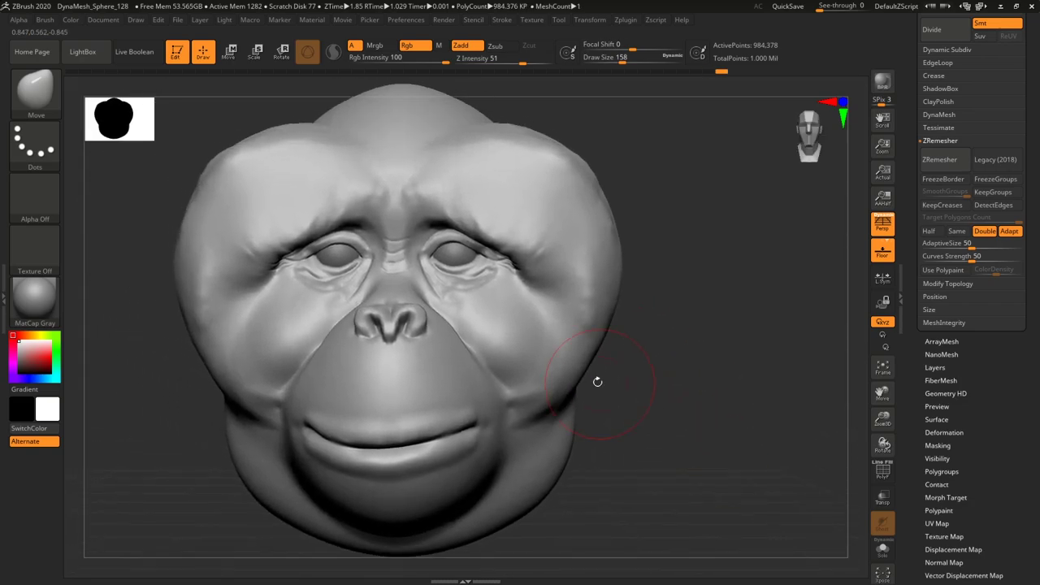
pyautogui.moveTo(623, 63); pyautogui.dragTo(612, 62)
pyautogui.press('shift')
pyautogui.moveTo(697, 380); pyautogui.dragTo(715, 396)
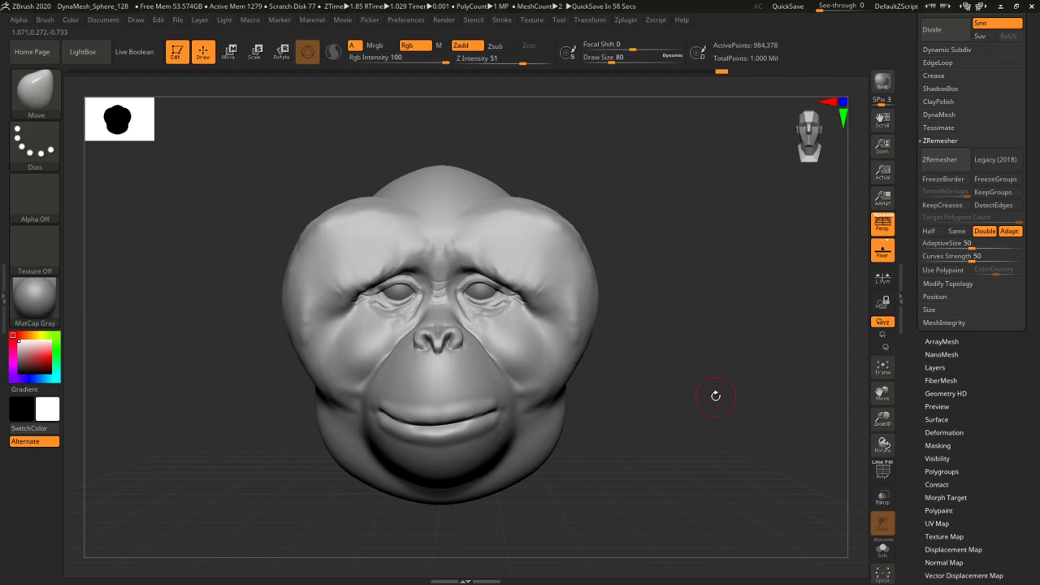
# Extend the back and top of the skull outward in side view with the Move brush at Draw Size 559.
pyautogui.moveTo(715, 396)
pyautogui.mouseDown()
pyautogui.moveTo(628, 420)
pyautogui.moveTo(715, 429)
pyautogui.moveTo(642, 460)
pyautogui.moveTo(602, 421)
pyautogui.mouseUp()
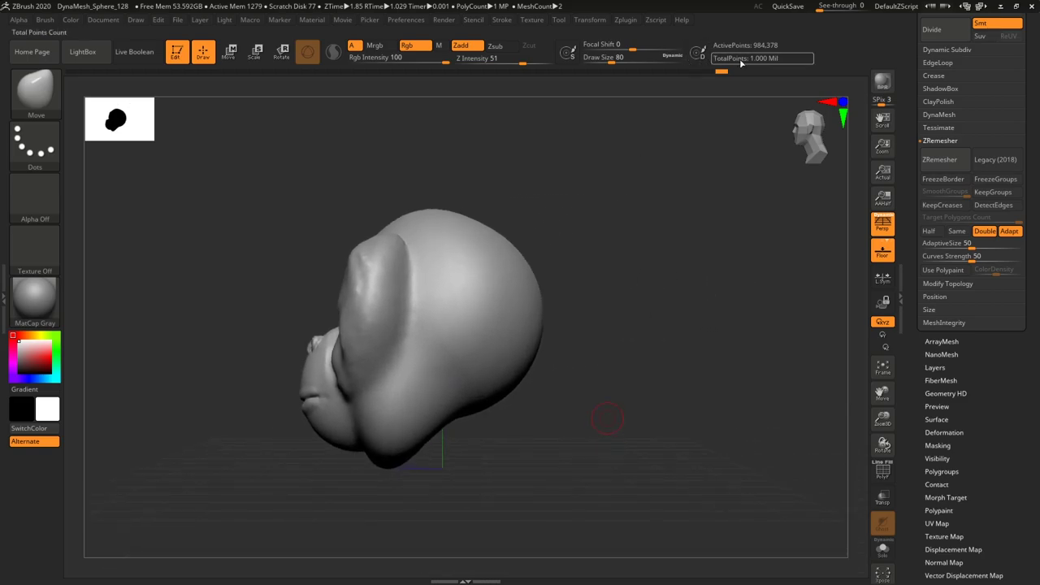
pyautogui.moveTo(614, 58); pyautogui.dragTo(658, 70)
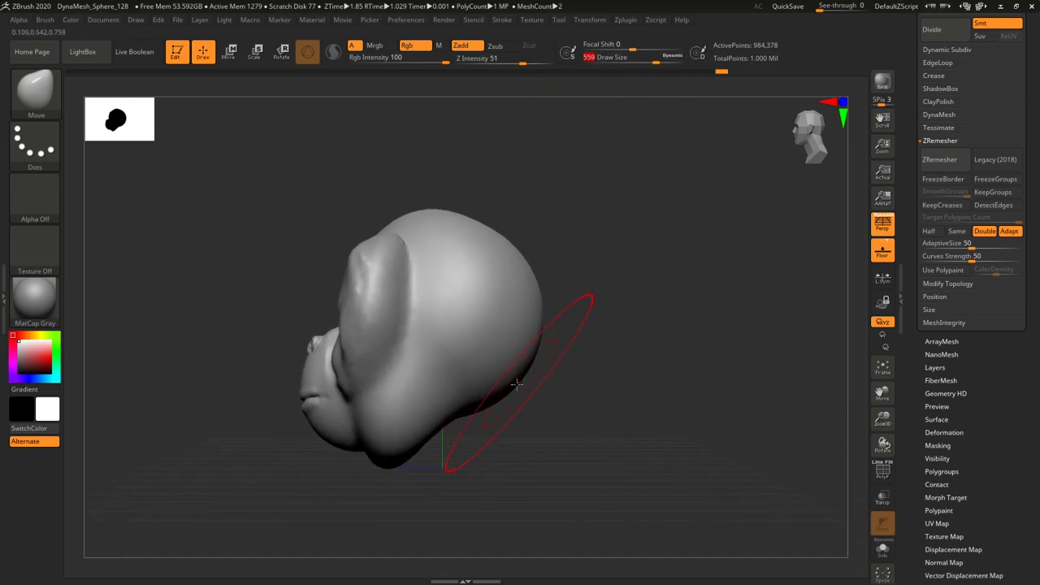
pyautogui.moveTo(520, 406); pyautogui.dragTo(559, 429)
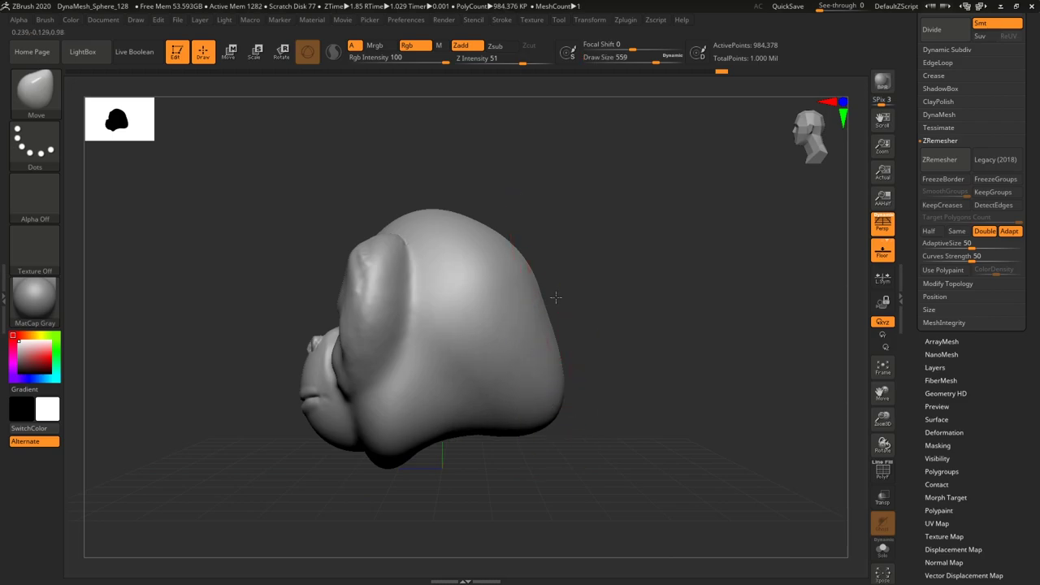
pyautogui.moveTo(543, 303); pyautogui.dragTo(568, 293)
pyautogui.moveTo(557, 375); pyautogui.dragTo(563, 374)
pyautogui.moveTo(494, 235); pyautogui.dragTo(497, 209)
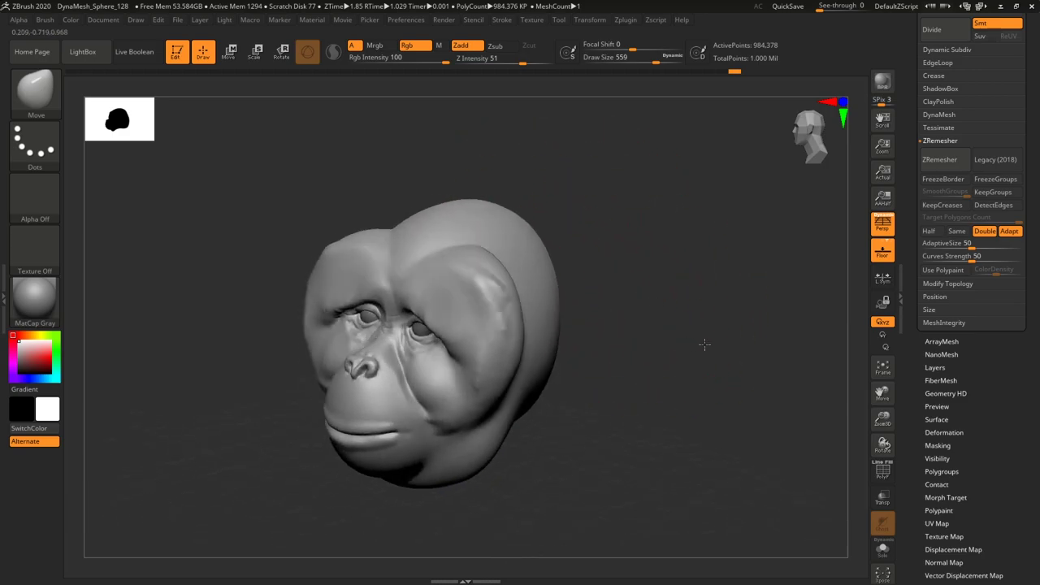
pyautogui.moveTo(704, 344)
pyautogui.mouseDown()
pyautogui.moveTo(734, 367)
pyautogui.moveTo(736, 408)
pyautogui.moveTo(606, 423)
pyautogui.mouseUp()
pyautogui.moveTo(313, 364); pyautogui.dragTo(443, 338)
pyautogui.moveTo(599, 383); pyautogui.dragTo(699, 401)
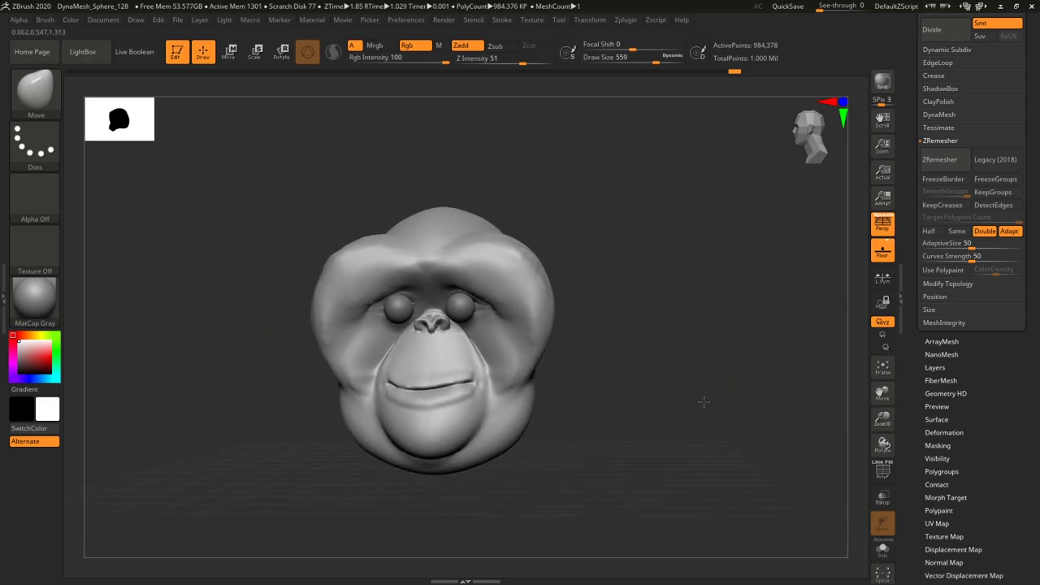
pyautogui.press('ctrl')
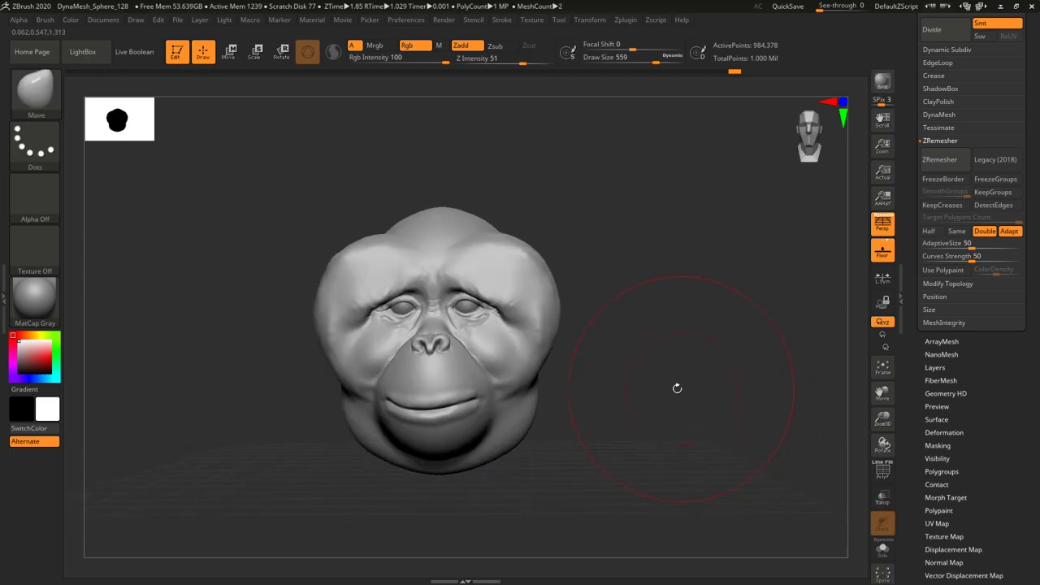
pyautogui.moveTo(677, 385); pyautogui.dragTo(673, 418)
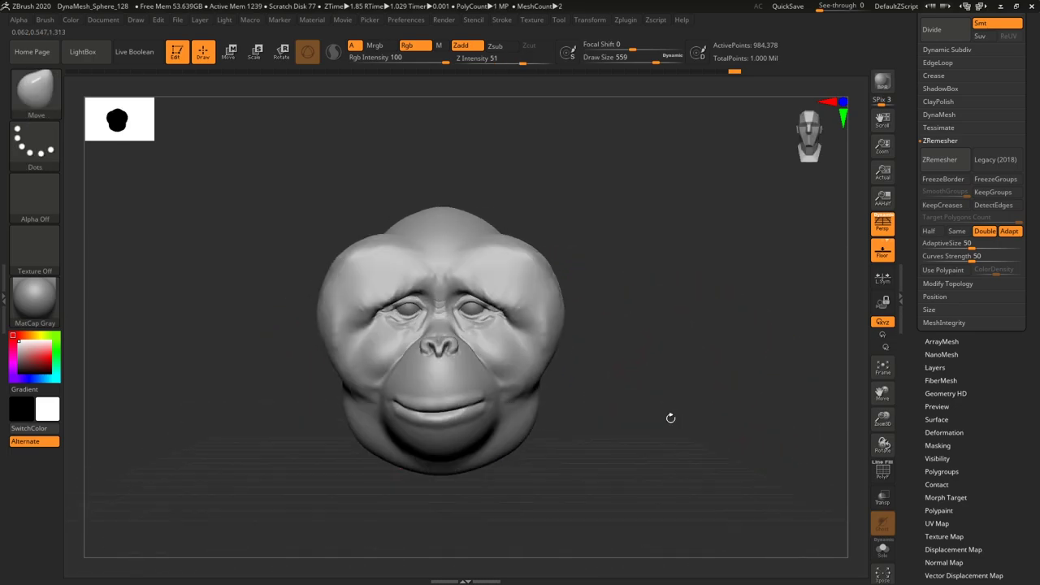
pyautogui.click(643, 63)
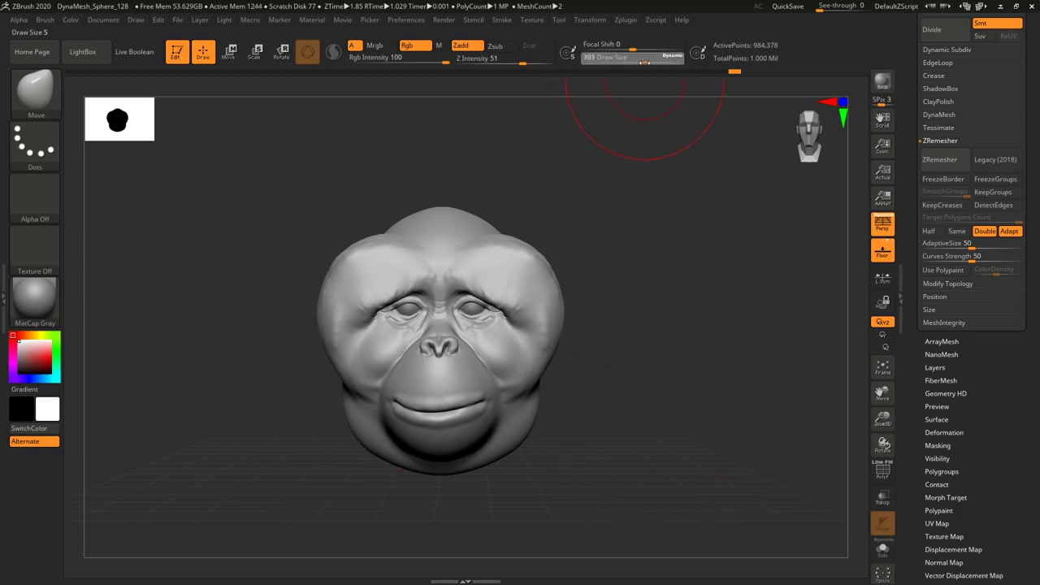
pyautogui.moveTo(724, 384)
pyautogui.mouseDown()
pyautogui.moveTo(744, 384)
pyautogui.moveTo(743, 393)
pyautogui.moveTo(743, 383)
pyautogui.mouseUp()
pyautogui.click(47, 98)
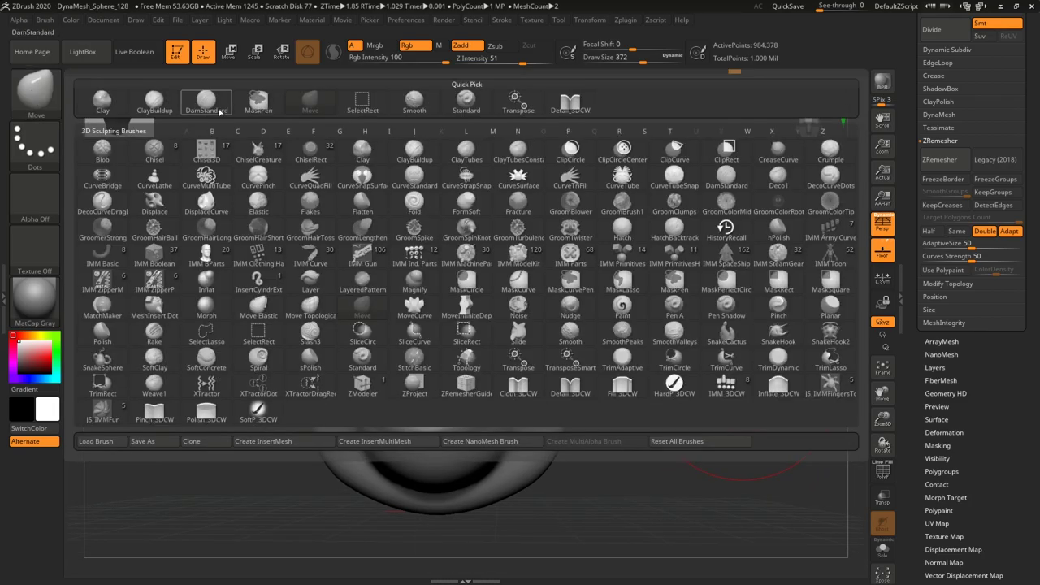
pyautogui.click(202, 99)
pyautogui.moveTo(643, 62); pyautogui.dragTo(620, 61)
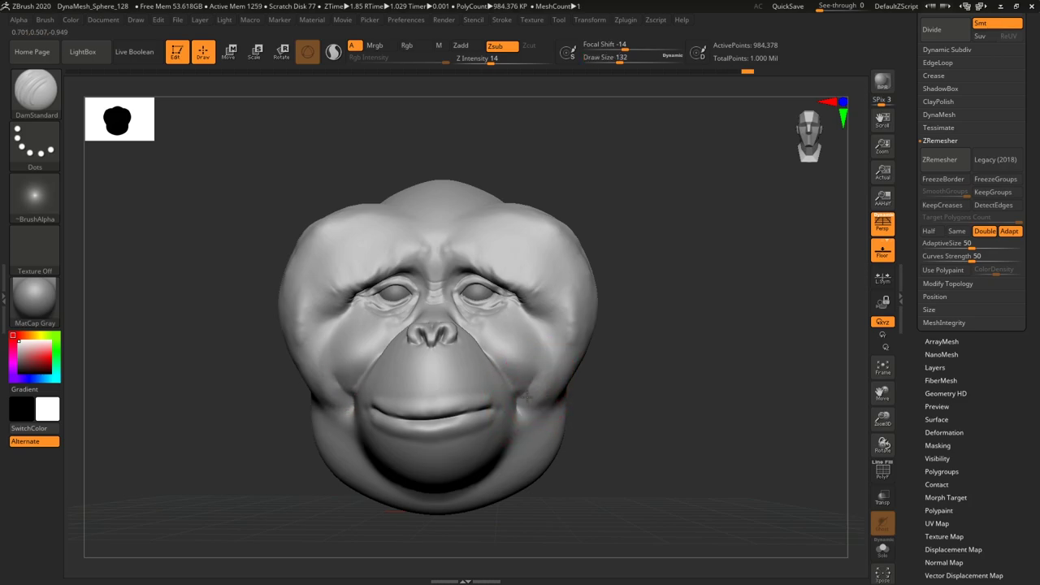
pyautogui.press('shift')
pyautogui.moveTo(743, 412)
pyautogui.mouseDown()
pyautogui.moveTo(707, 418)
pyautogui.moveTo(656, 382)
pyautogui.mouseUp()
# Pull the lower sides of the cheek flaps outward and down with the Move brush at Draw Size 257.
pyautogui.press('b')
pyautogui.press('m')
pyautogui.press('v')
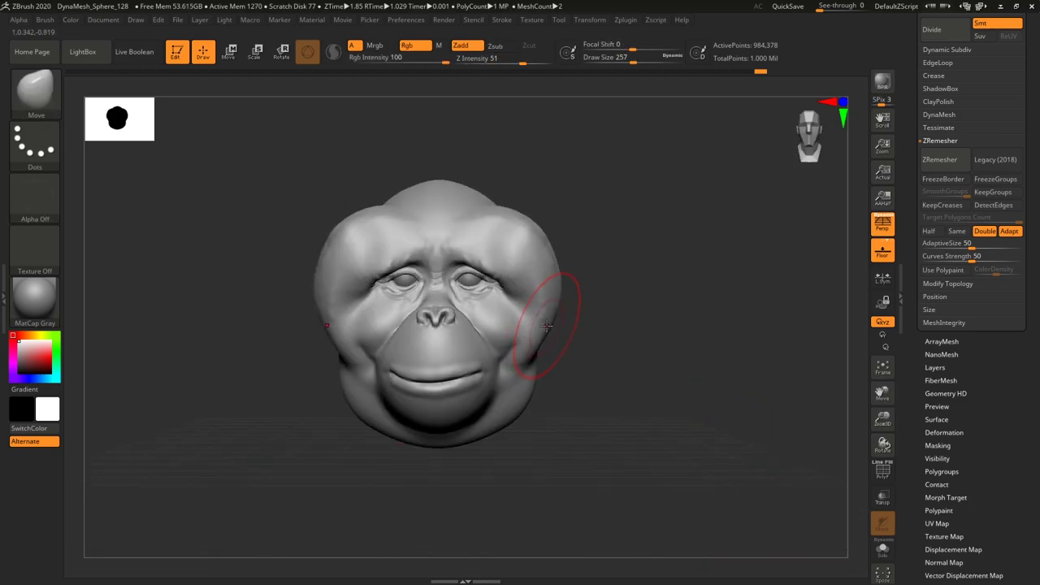
pyautogui.moveTo(545, 329); pyautogui.dragTo(559, 364)
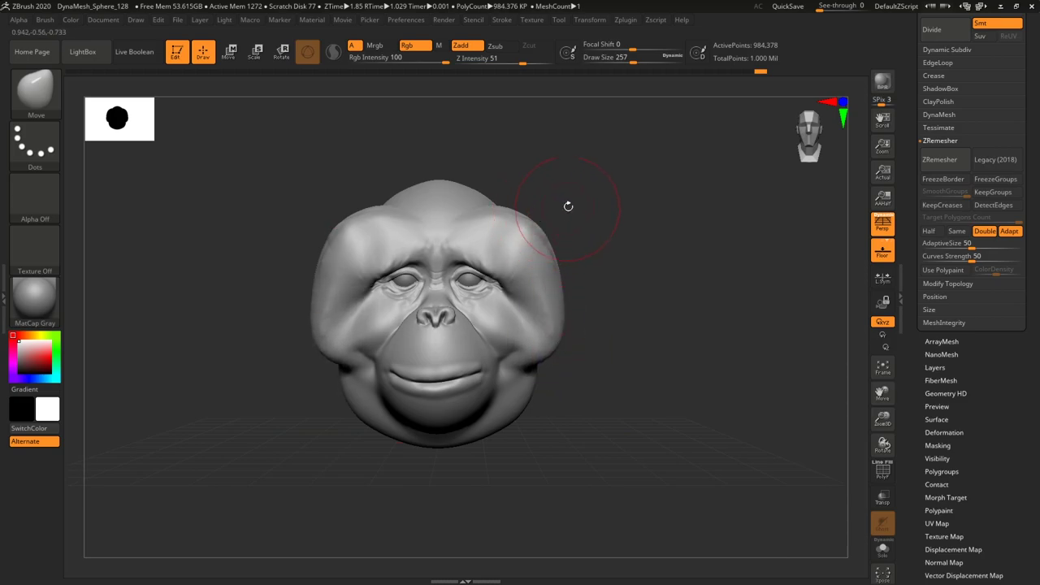
# Push the upper outer corners of the brow pads inward with the Move brush at Draw Size 400 to narrow the top.
pyautogui.moveTo(632, 65); pyautogui.dragTo(645, 65)
pyautogui.moveTo(532, 239); pyautogui.dragTo(521, 233)
pyautogui.moveTo(524, 233); pyautogui.dragTo(516, 224)
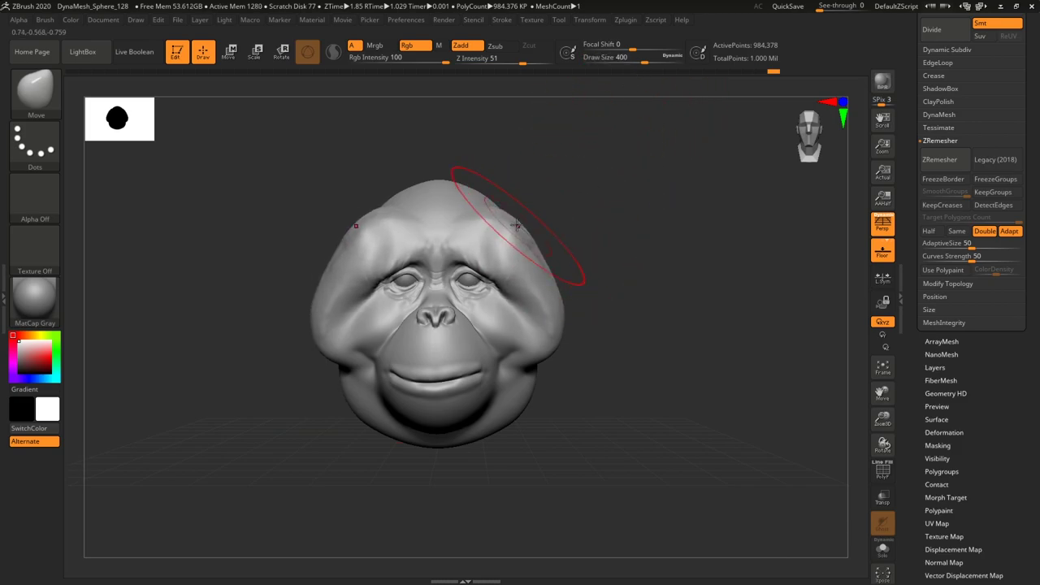
pyautogui.moveTo(709, 306)
pyautogui.mouseDown()
pyautogui.moveTo(679, 308)
pyautogui.moveTo(721, 309)
pyautogui.mouseUp()
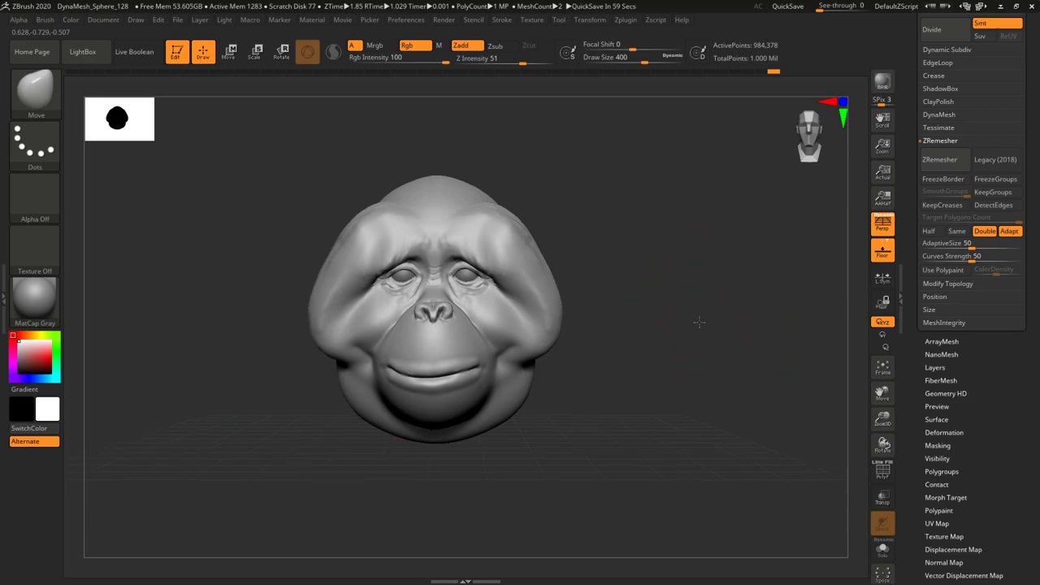
# Set up the Standard brush with the Leathery Skin99 alpha and the DragRect stroke.
pyautogui.click(39, 96)
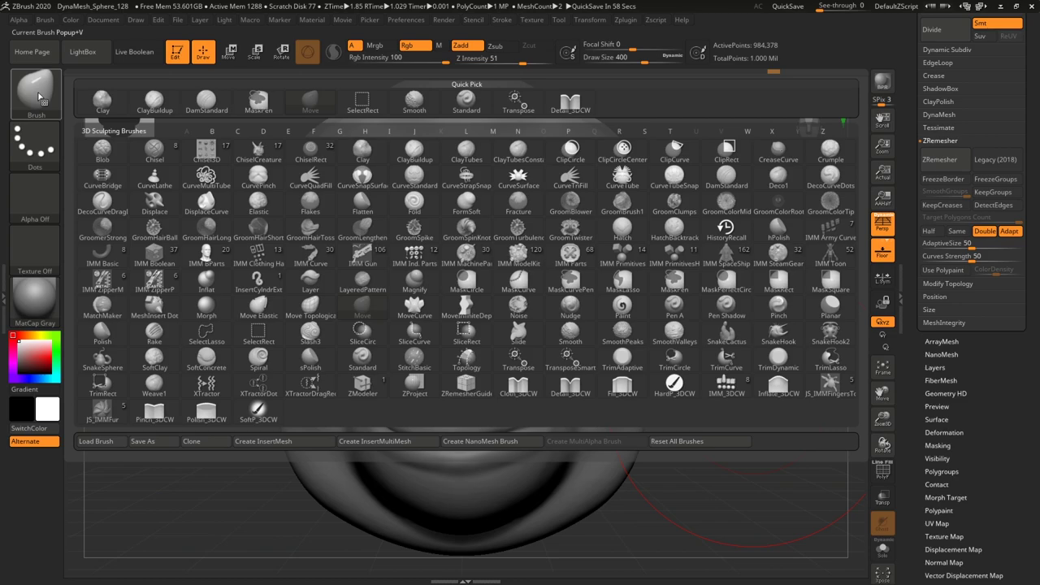
pyautogui.click(463, 99)
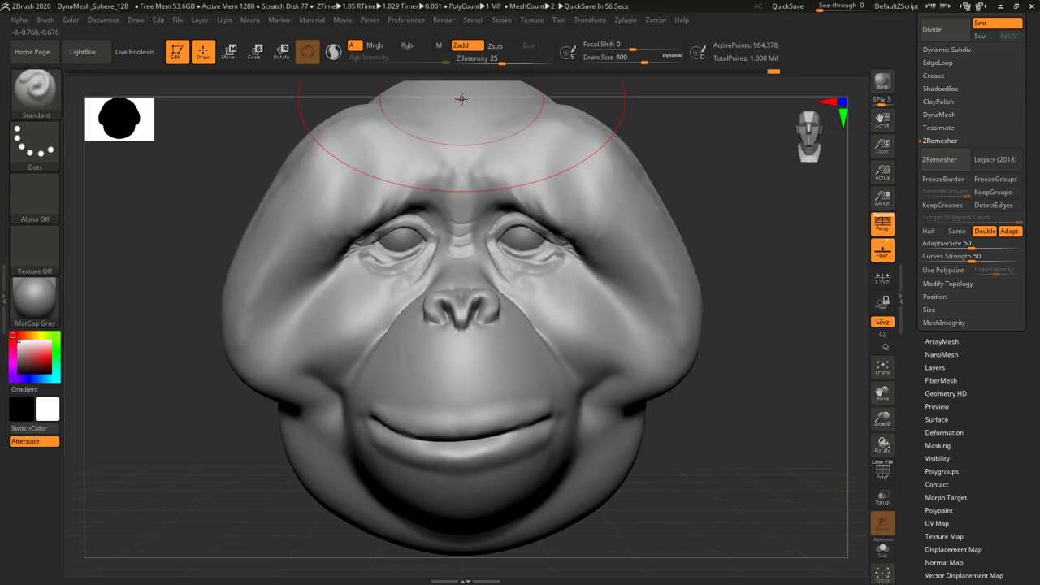
pyautogui.click(82, 52)
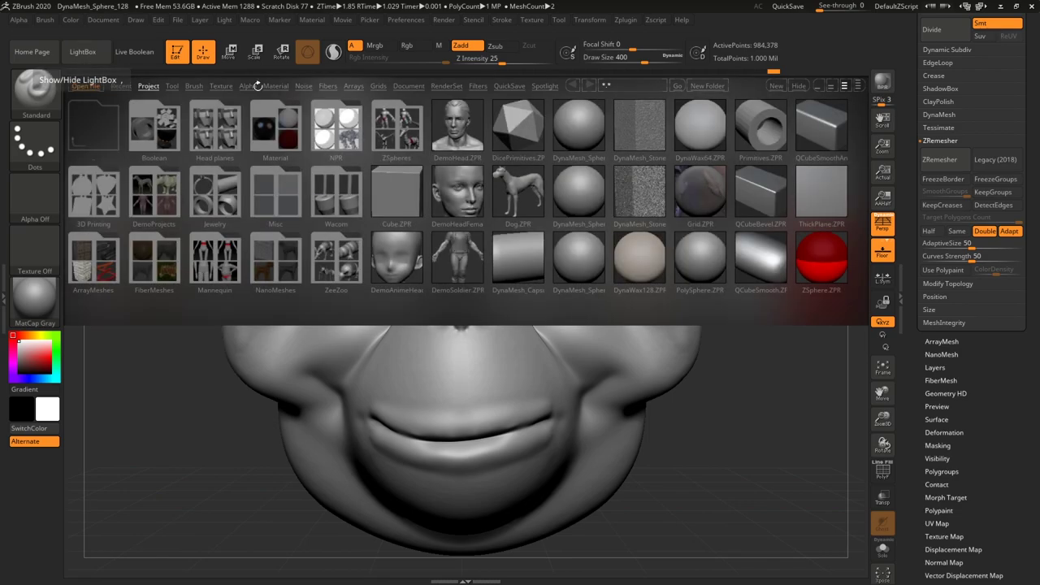
pyautogui.click(247, 86)
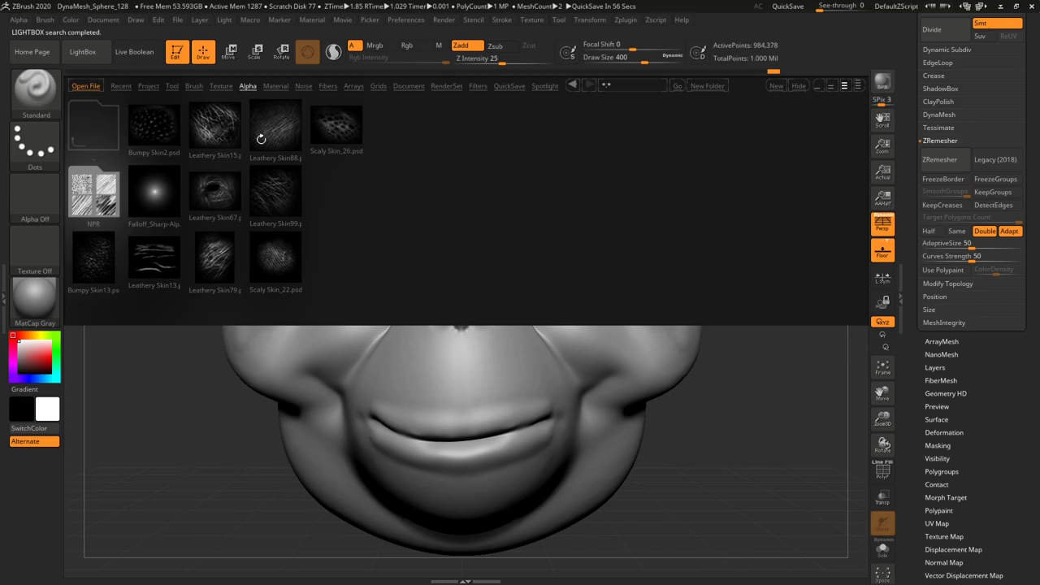
pyautogui.click(276, 200)
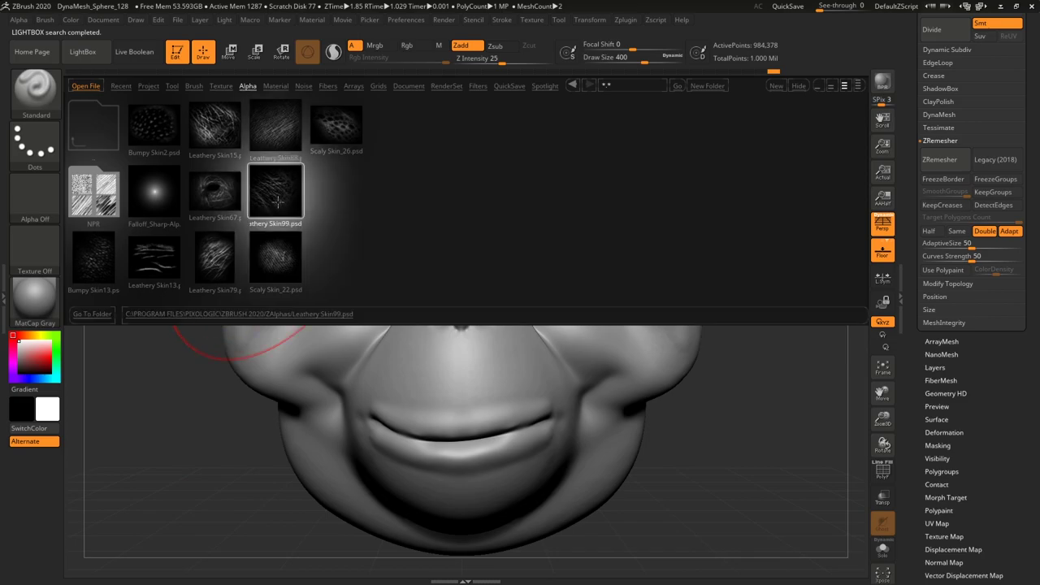
pyautogui.moveTo(625, 66); pyautogui.dragTo(647, 60)
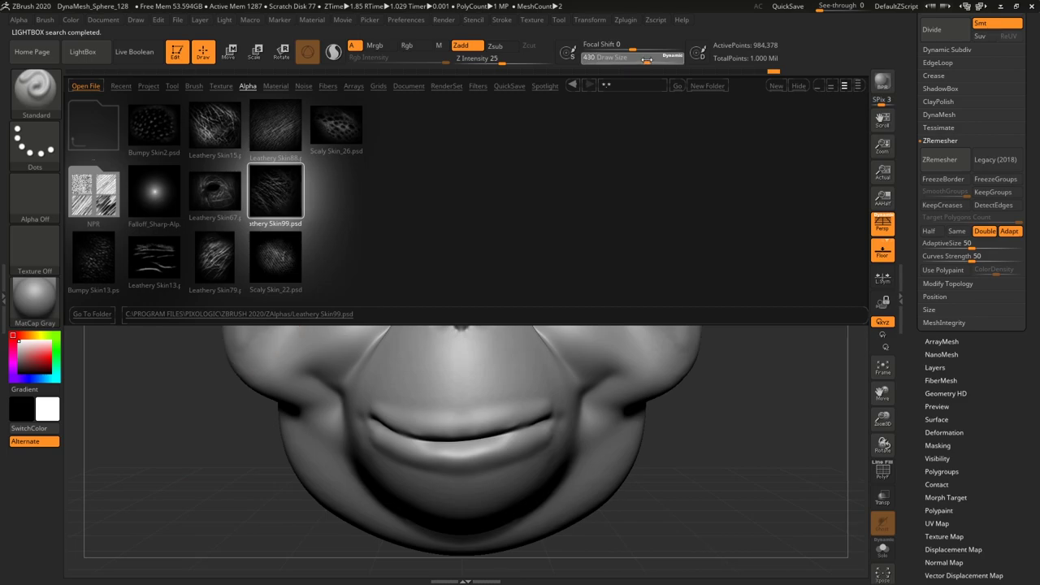
pyautogui.doubleClick(281, 193)
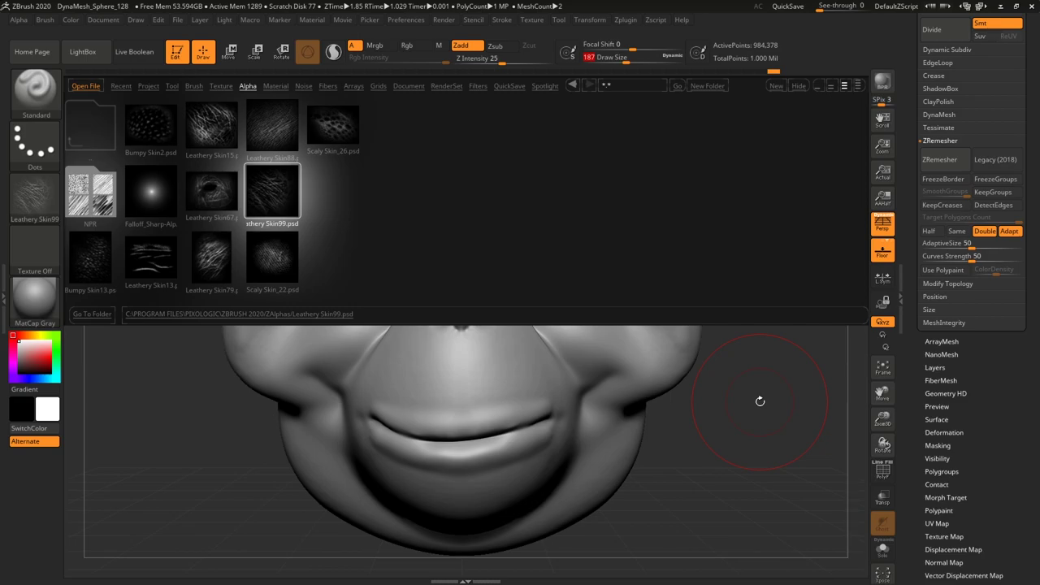
pyautogui.click(84, 53)
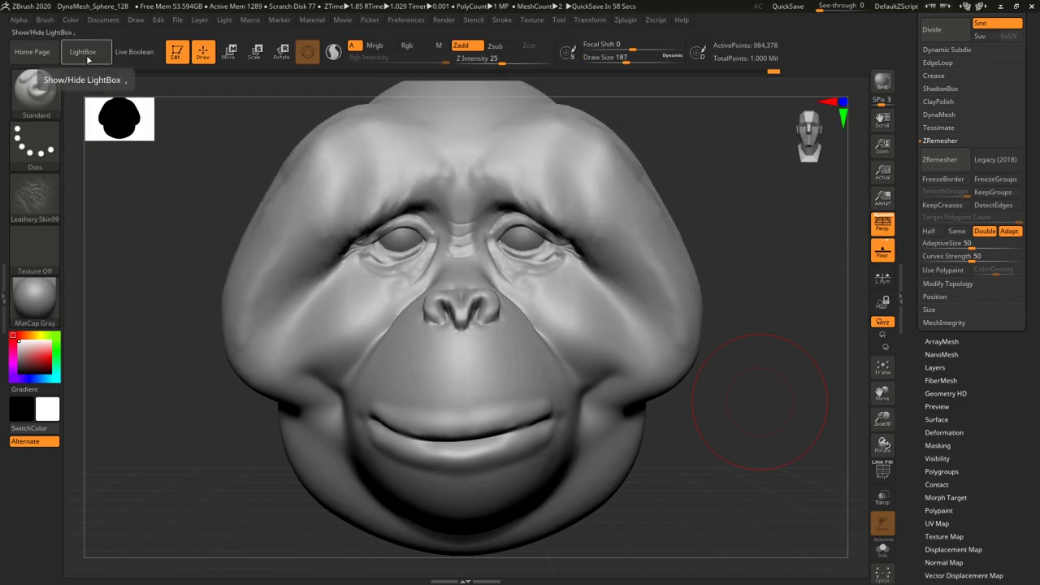
pyautogui.click(34, 146)
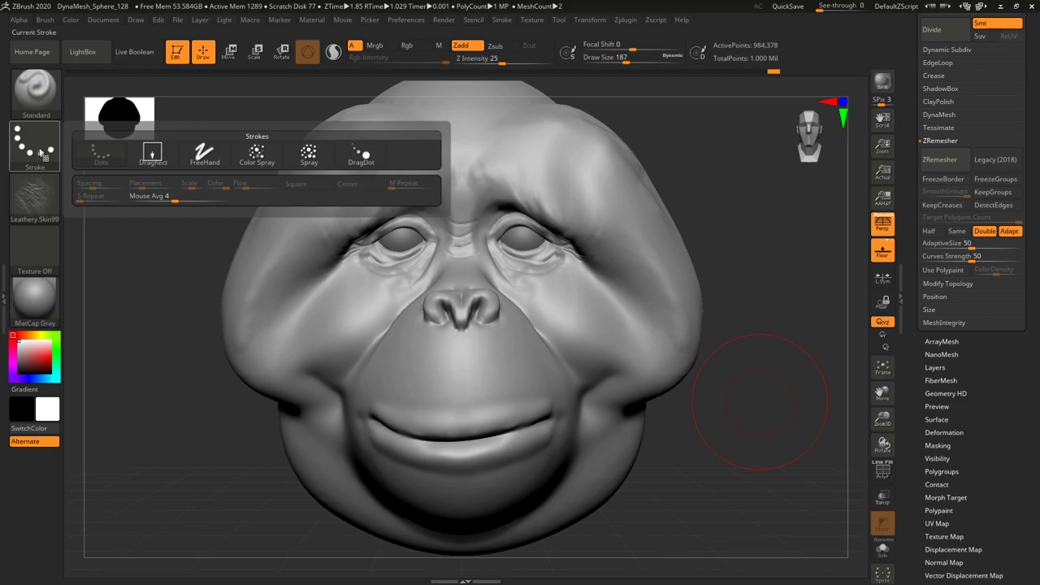
pyautogui.click(150, 153)
# Try a Leathery Skin99 stamp on the ape's upper lip at Draw Size 54, inspect its relief, and undo it.
pyautogui.moveTo(755, 417)
pyautogui.mouseDown()
pyautogui.moveTo(778, 448)
pyautogui.moveTo(760, 425)
pyautogui.moveTo(767, 453)
pyautogui.moveTo(780, 453)
pyautogui.moveTo(844, 355)
pyautogui.mouseUp()
pyautogui.click(608, 61)
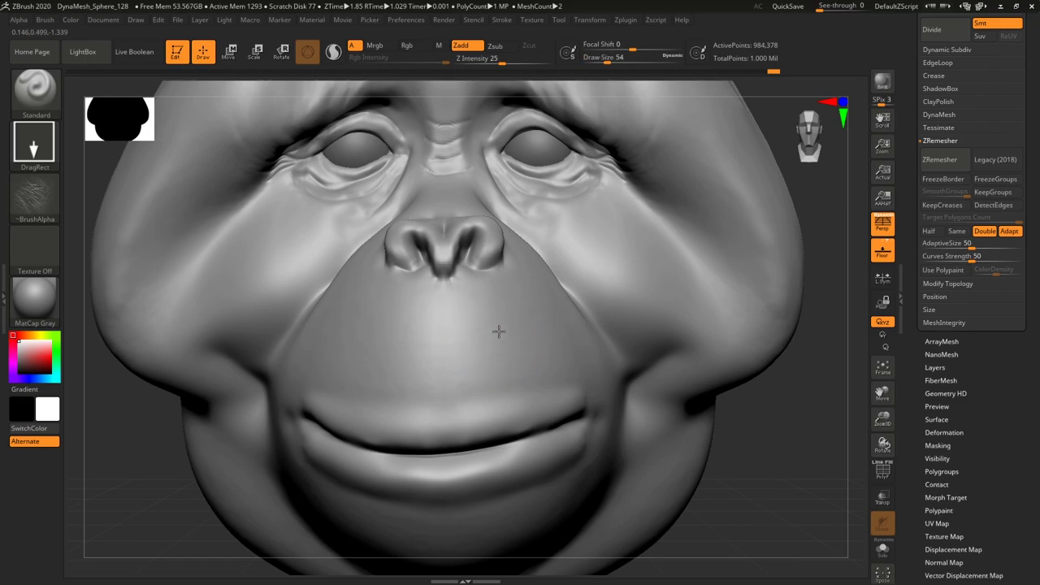
pyautogui.moveTo(529, 371)
pyautogui.mouseDown()
pyautogui.moveTo(569, 349)
pyautogui.moveTo(587, 357)
pyautogui.moveTo(586, 370)
pyautogui.mouseUp()
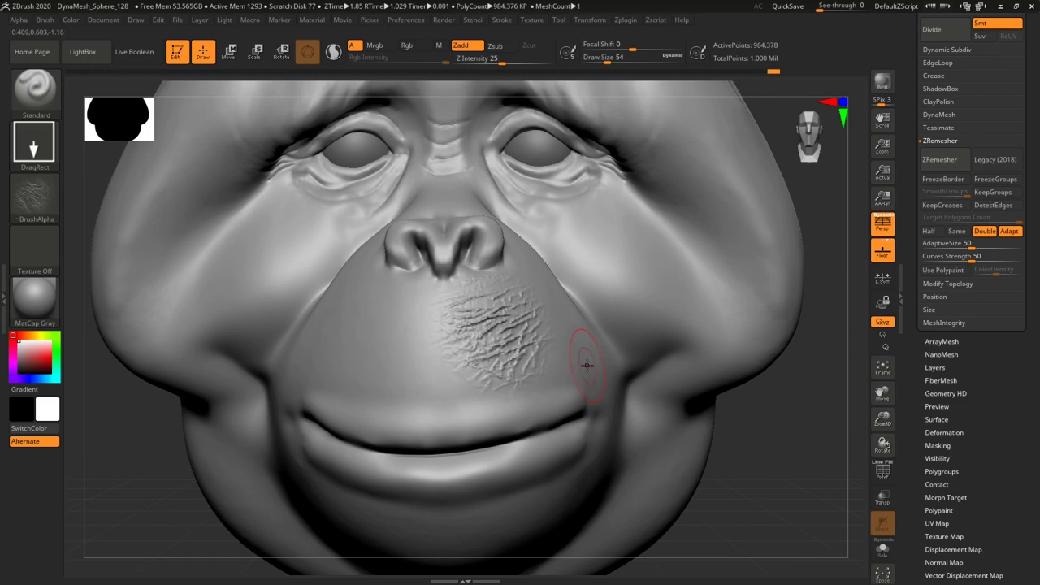
pyautogui.moveTo(800, 480); pyautogui.dragTo(760, 465)
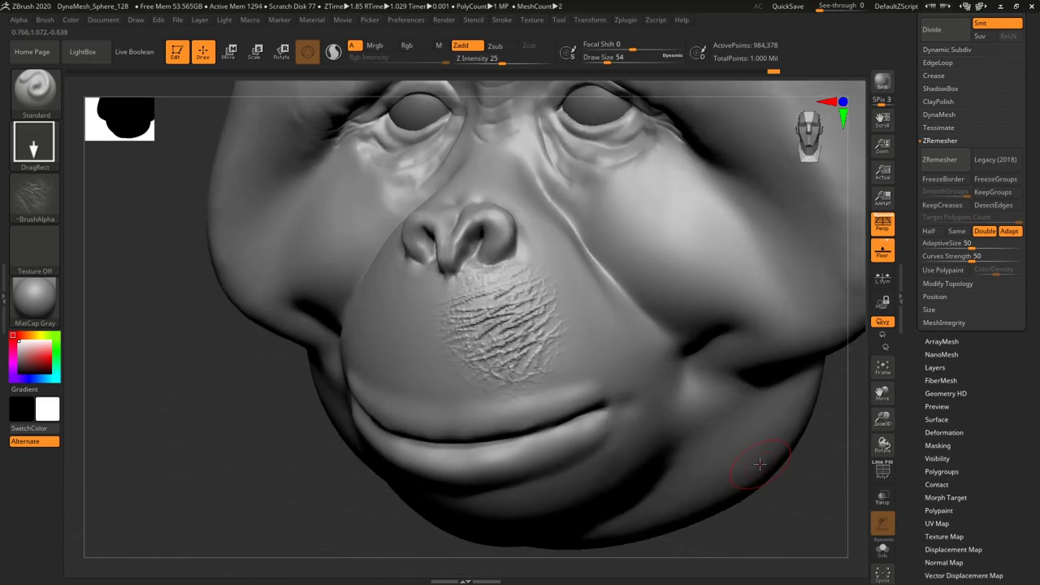
pyautogui.keyDown('alt'); pyautogui.moveTo(269, 478); pyautogui.dragTo(348, 512); pyautogui.keyUp('alt')
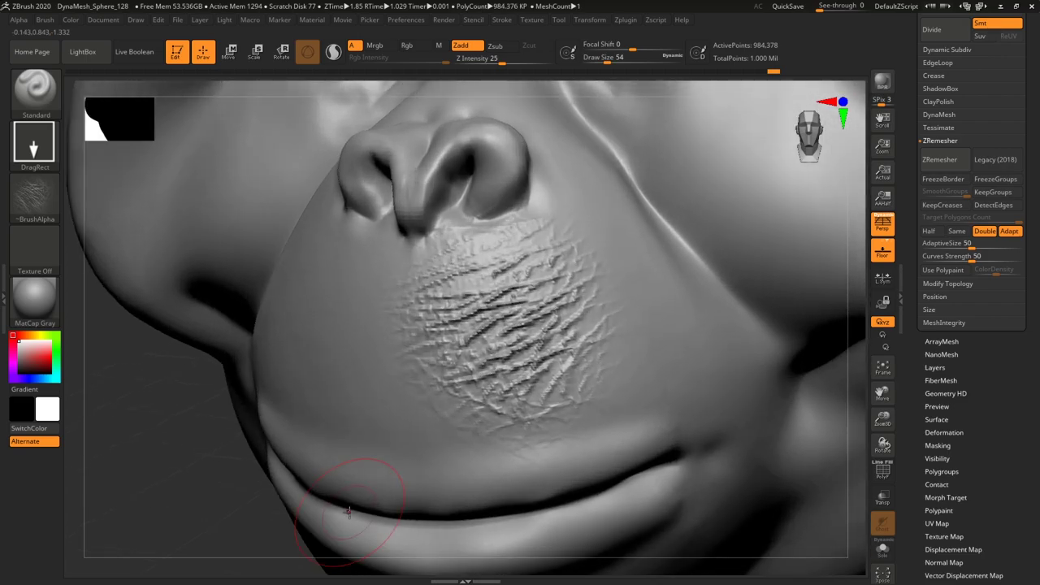
pyautogui.moveTo(180, 497); pyautogui.dragTo(329, 488)
pyautogui.moveTo(609, 435); pyautogui.dragTo(672, 419)
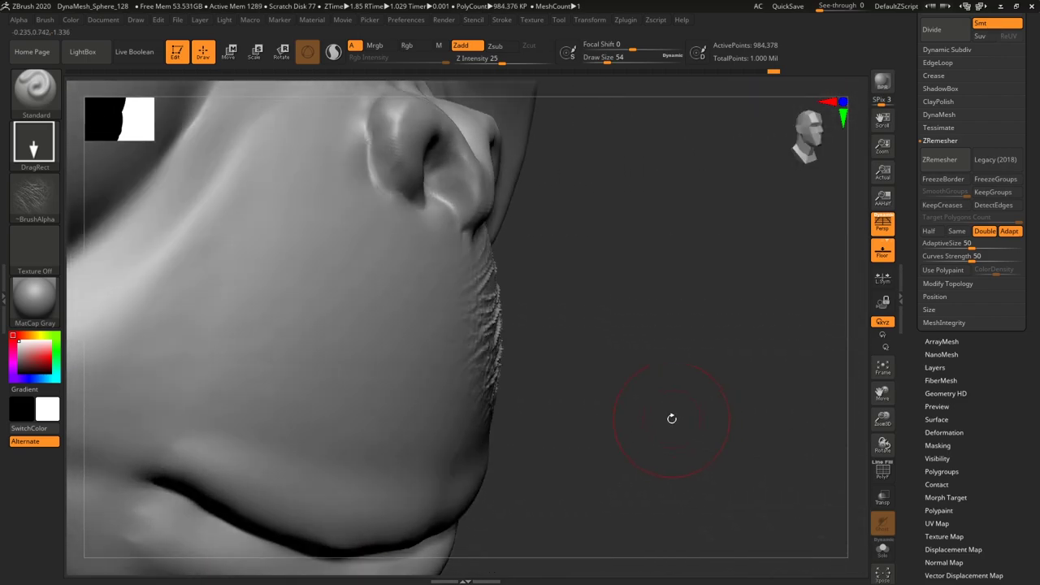
pyautogui.moveTo(685, 394); pyautogui.dragTo(768, 485, button='right')
pyautogui.hotkey('ctrl', 'z')
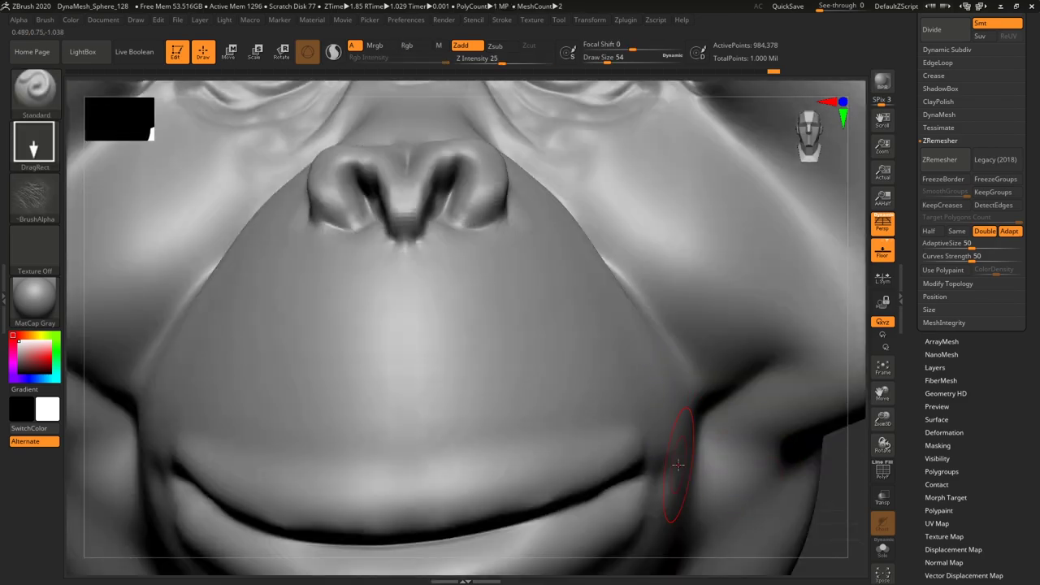
# Try a more vertically oriented leathery stamp above the mouth in Zadd mode, and undo it.
pyautogui.press('f')
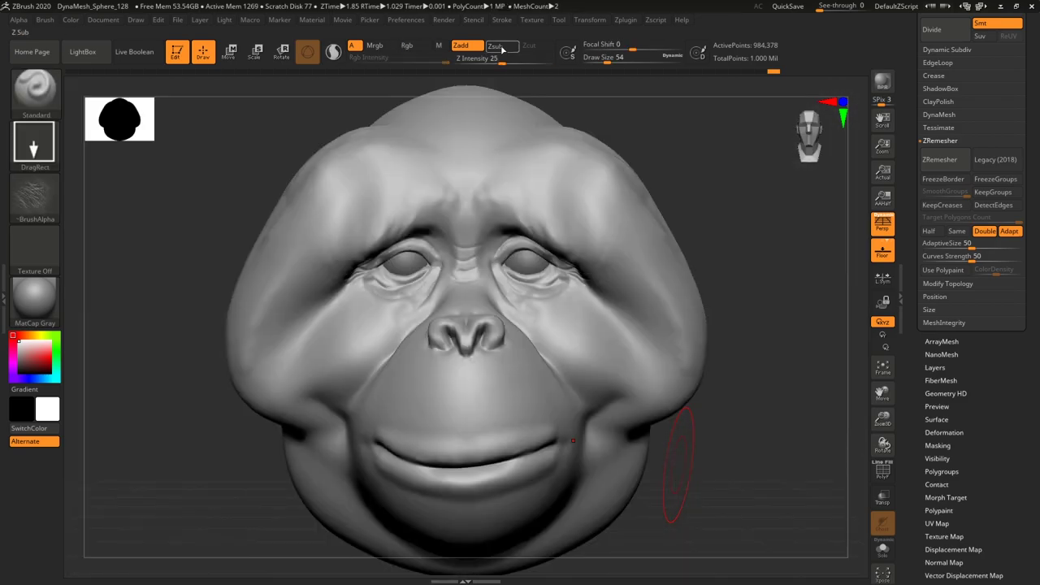
pyautogui.click(504, 48)
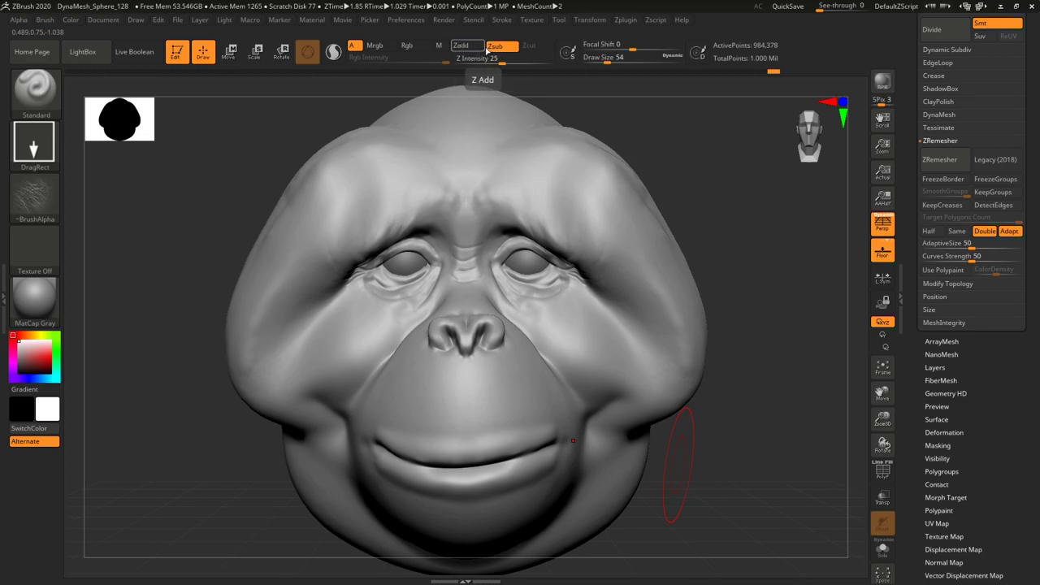
pyautogui.click(482, 47)
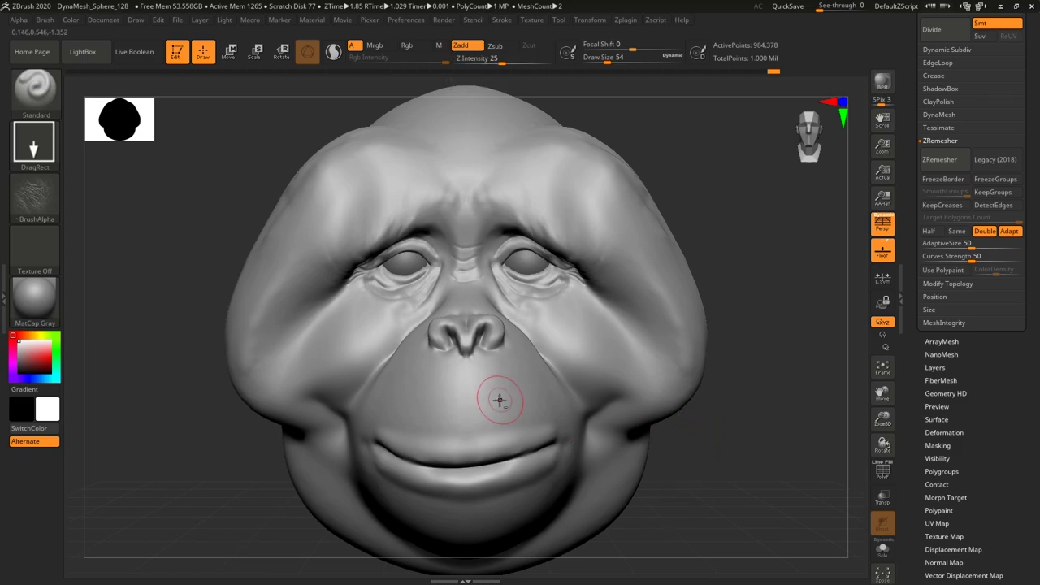
pyautogui.moveTo(528, 429); pyautogui.dragTo(540, 461)
pyautogui.moveTo(726, 465)
pyautogui.keyDown('alt'); pyautogui.mouseDown()
pyautogui.moveTo(756, 490)
pyautogui.moveTo(716, 476)
pyautogui.mouseUp(); pyautogui.keyUp('alt')
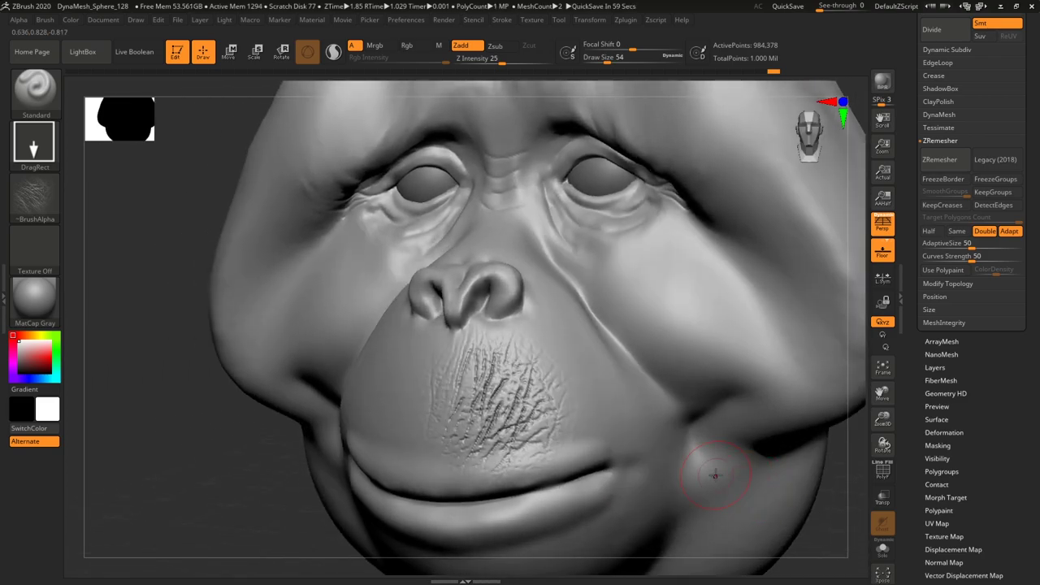
pyautogui.hotkey('ctrl', 'z')
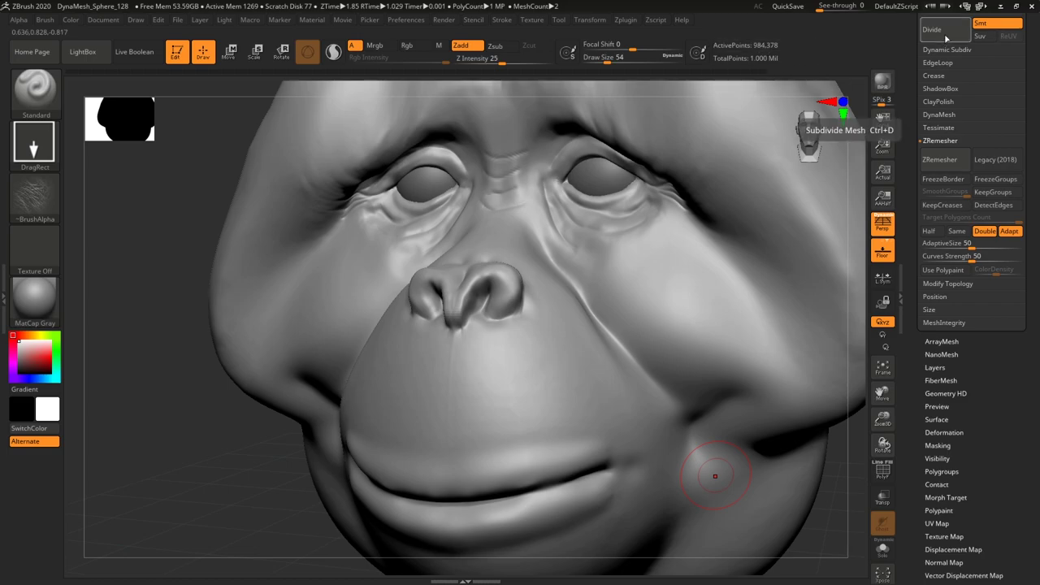
# Subdivide the head mesh once and stamp leathery wrinkles on the ape's left upper lip at Draw Size 54.
pyautogui.click(947, 34)
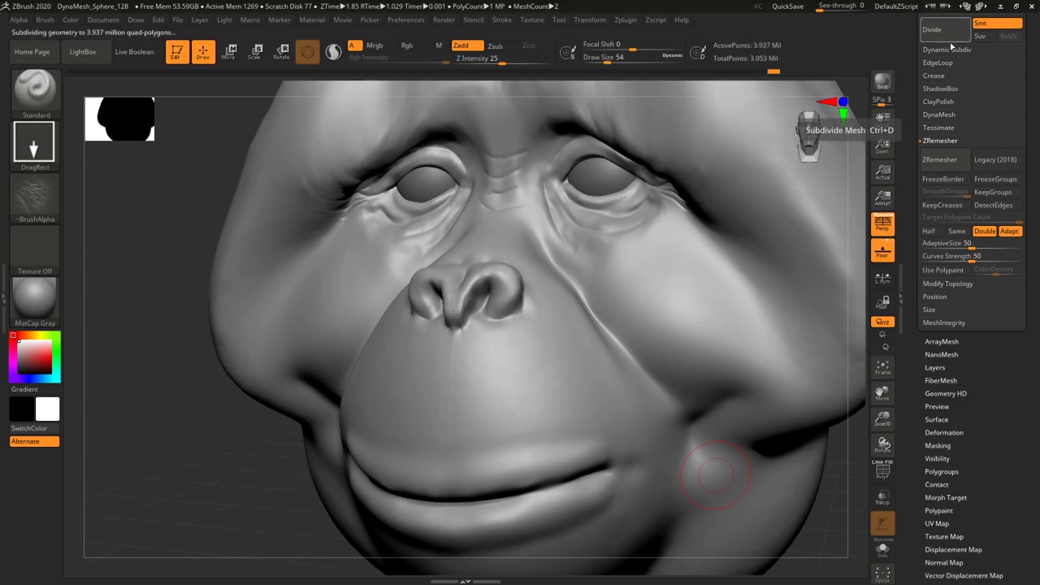
pyautogui.moveTo(525, 387)
pyautogui.mouseDown()
pyautogui.moveTo(556, 473)
pyautogui.moveTo(554, 465)
pyautogui.mouseUp()
pyautogui.moveTo(166, 479)
pyautogui.mouseDown()
pyautogui.moveTo(198, 514)
pyautogui.moveTo(203, 500)
pyautogui.mouseUp()
pyautogui.moveTo(761, 491); pyautogui.dragTo(723, 501)
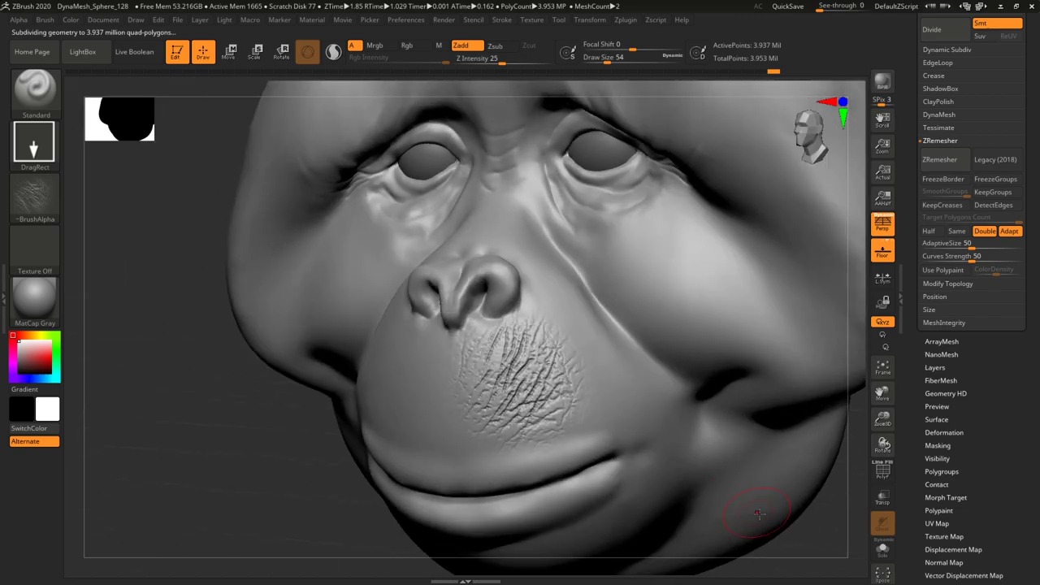
# Soften the edges and upper part of the stamped wrinkles with the Smooth brush at Draw Size 29.
pyautogui.click(601, 60)
pyautogui.moveTo(514, 352)
pyautogui.keyDown('shift'); pyautogui.mouseDown()
pyautogui.moveTo(525, 390)
pyautogui.moveTo(549, 406)
pyautogui.moveTo(593, 400)
pyautogui.mouseUp(); pyautogui.keyUp('shift')
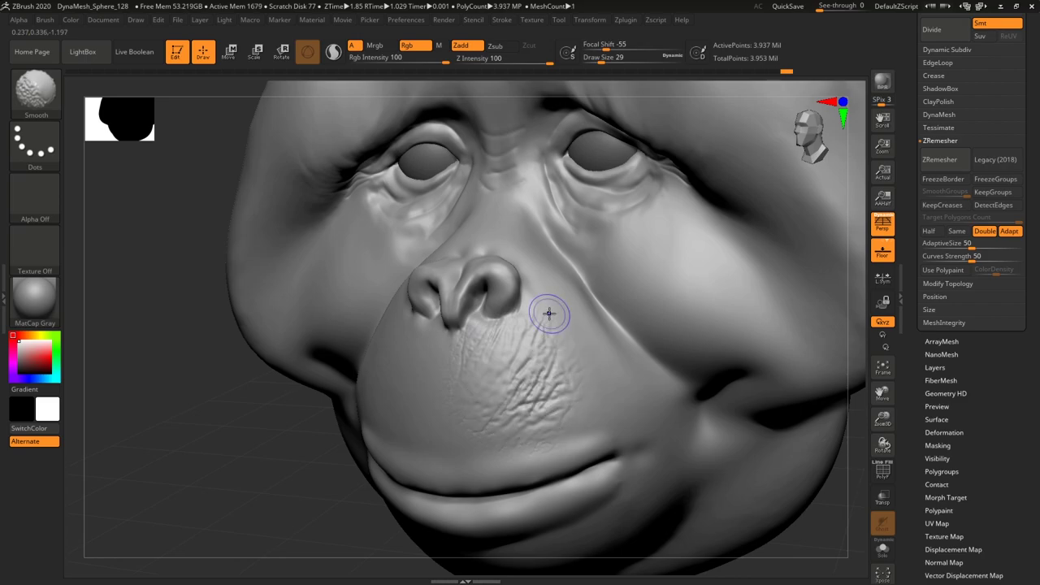
# Try two leathery skin stamps on the ape's right upper lip at Draw Size 29, and undo both.
pyautogui.moveTo(218, 439); pyautogui.dragTo(259, 440)
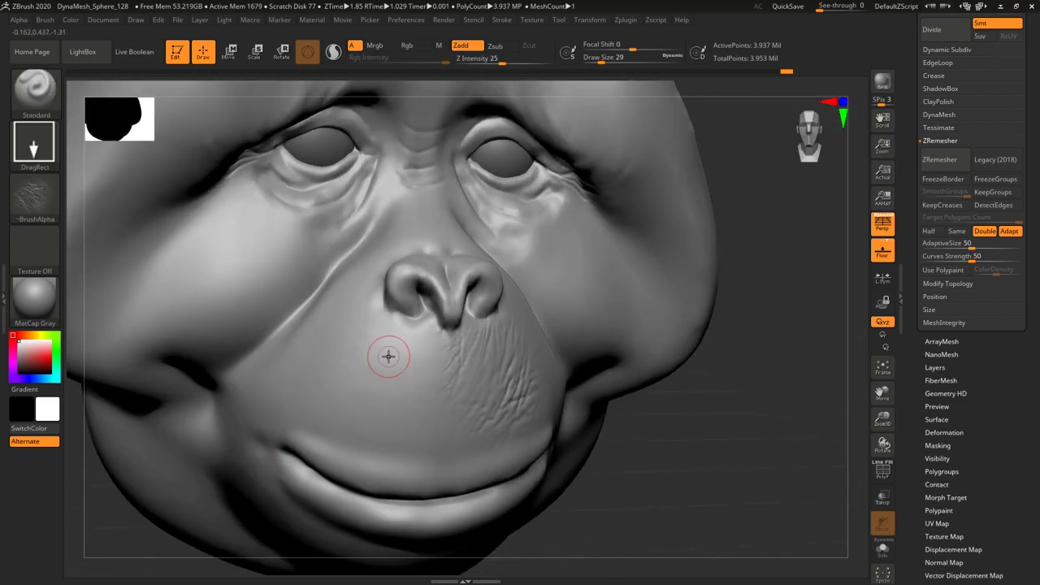
pyautogui.moveTo(387, 398)
pyautogui.mouseDown()
pyautogui.moveTo(380, 423)
pyautogui.moveTo(341, 399)
pyautogui.moveTo(351, 398)
pyautogui.mouseUp()
pyautogui.moveTo(314, 363)
pyautogui.mouseDown()
pyautogui.moveTo(289, 401)
pyautogui.moveTo(234, 376)
pyautogui.mouseUp()
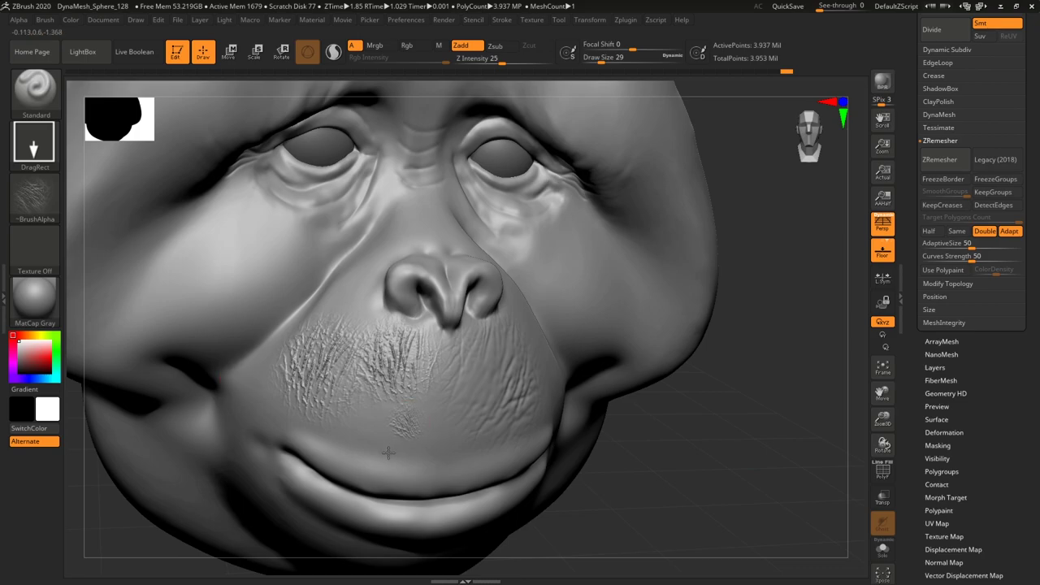
pyautogui.hotkey('ctrl', 'z')
pyautogui.hotkey('ctrl', 'z')
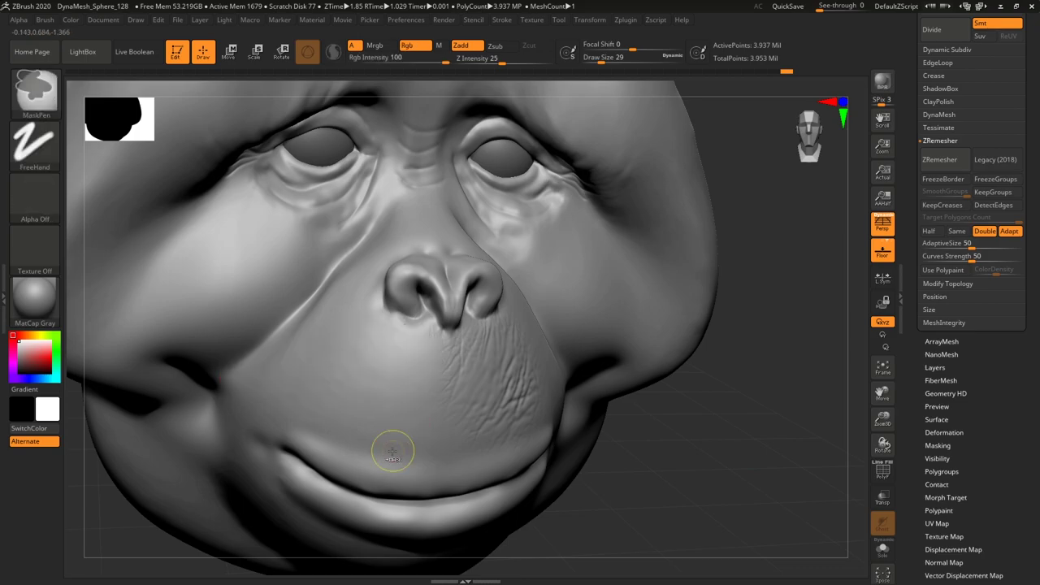
# Soften the outer edge of the wrinkles on the ape's left upper lip with the Smooth brush.
pyautogui.moveTo(734, 443); pyautogui.dragTo(605, 435)
pyautogui.keyDown('shift'); pyautogui.moveTo(537, 381); pyautogui.dragTo(531, 397); pyautogui.keyUp('shift')
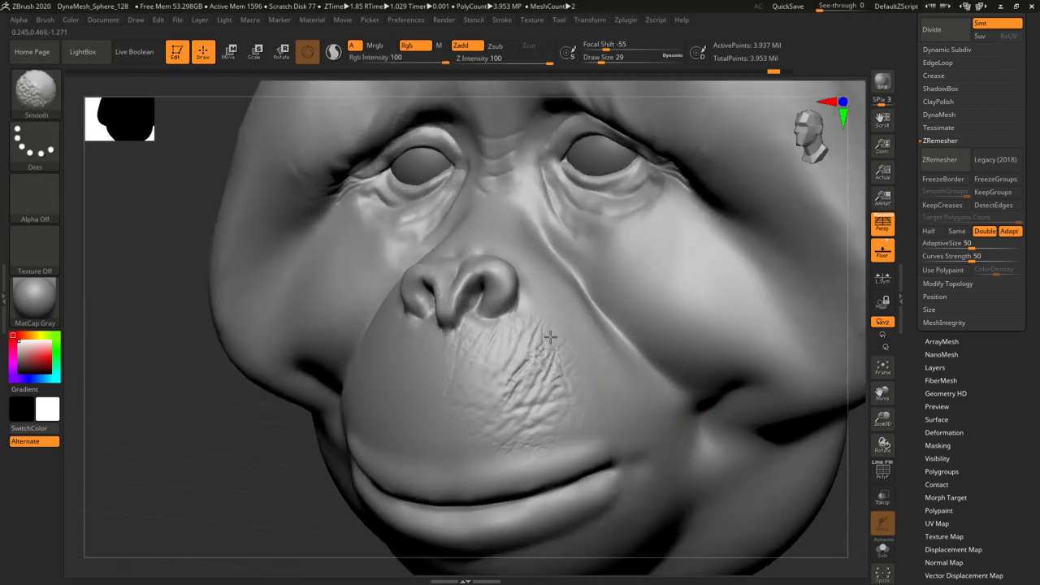
pyautogui.moveTo(191, 494); pyautogui.dragTo(325, 494)
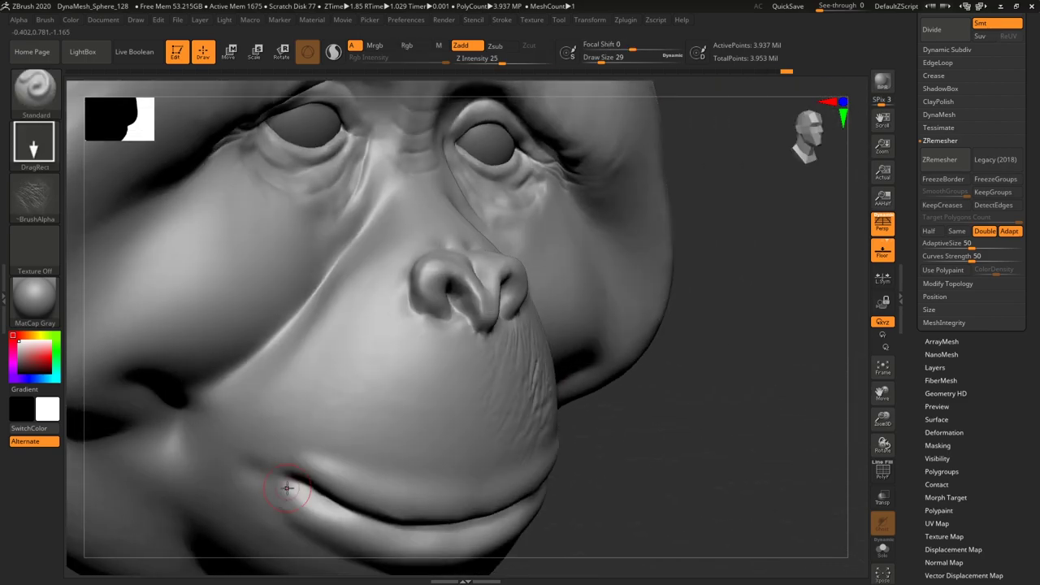
# Stamp leathery wrinkles across the middle and the ape's right side of the upper lip, and blend them with the Smooth brush.
pyautogui.moveTo(419, 382); pyautogui.dragTo(411, 428)
pyautogui.press('ctrl')
pyautogui.moveTo(408, 466); pyautogui.dragTo(433, 477)
pyautogui.moveTo(732, 462); pyautogui.dragTo(707, 451)
pyautogui.moveTo(322, 374); pyautogui.dragTo(346, 419)
pyautogui.moveTo(376, 295)
pyautogui.mouseDown()
pyautogui.moveTo(356, 338)
pyautogui.moveTo(367, 359)
pyautogui.moveTo(381, 353)
pyautogui.mouseUp()
pyautogui.keyDown('shift'); pyautogui.moveTo(394, 276); pyautogui.dragTo(327, 342); pyautogui.keyUp('shift')
pyautogui.moveTo(366, 382)
pyautogui.keyDown('shift'); pyautogui.mouseDown()
pyautogui.moveTo(396, 425)
pyautogui.moveTo(383, 341)
pyautogui.moveTo(422, 407)
pyautogui.moveTo(444, 364)
pyautogui.mouseUp(); pyautogui.keyUp('shift')
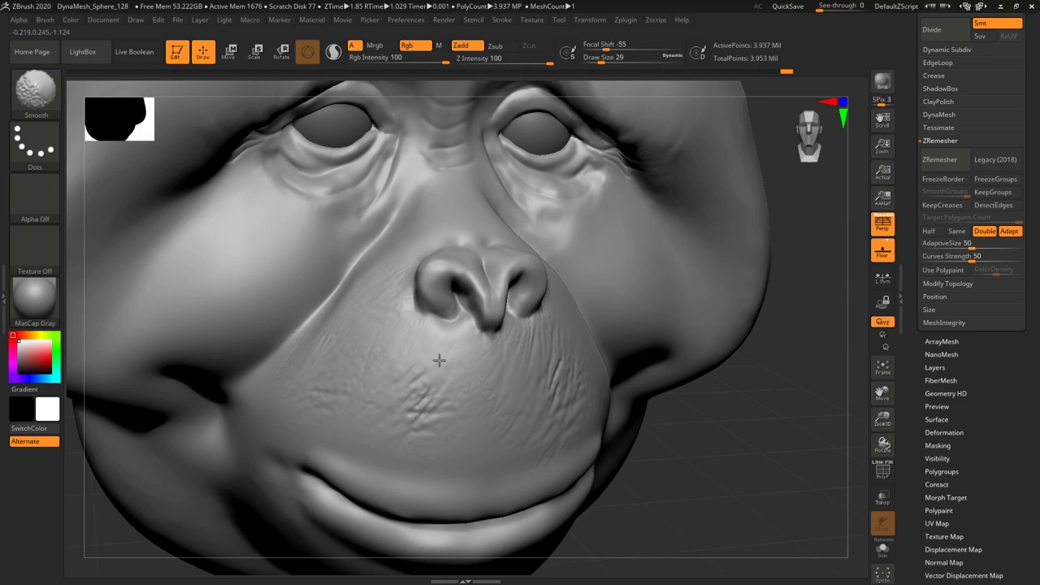
# Stamp further wrinkles on the centre of the upper lip above the mouth, and smooth them into the surrounding stamps.
pyautogui.moveTo(785, 476)
pyautogui.mouseDown()
pyautogui.moveTo(738, 431)
pyautogui.moveTo(780, 465)
pyautogui.mouseUp()
pyautogui.moveTo(558, 282)
pyautogui.keyDown('shift'); pyautogui.mouseDown()
pyautogui.moveTo(585, 341)
pyautogui.moveTo(604, 322)
pyautogui.moveTo(552, 320)
pyautogui.mouseUp(); pyautogui.keyUp('shift')
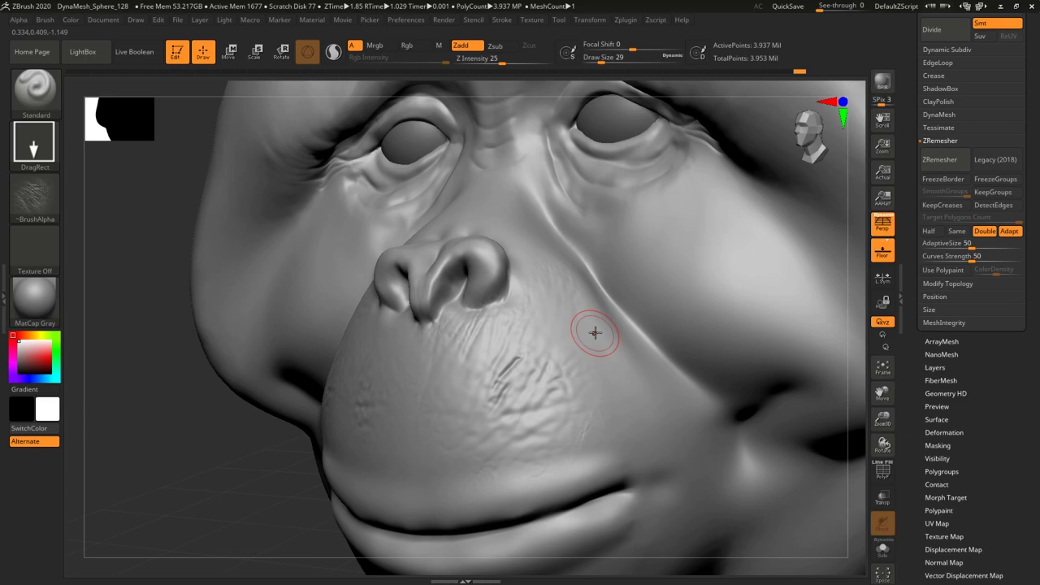
pyautogui.moveTo(414, 491)
pyautogui.mouseDown()
pyautogui.moveTo(457, 488)
pyautogui.moveTo(450, 505)
pyautogui.mouseUp()
pyautogui.moveTo(393, 400)
pyautogui.keyDown('shift'); pyautogui.mouseDown()
pyautogui.moveTo(398, 445)
pyautogui.moveTo(438, 413)
pyautogui.mouseUp(); pyautogui.keyUp('shift')
pyautogui.moveTo(202, 545); pyautogui.dragTo(282, 491)
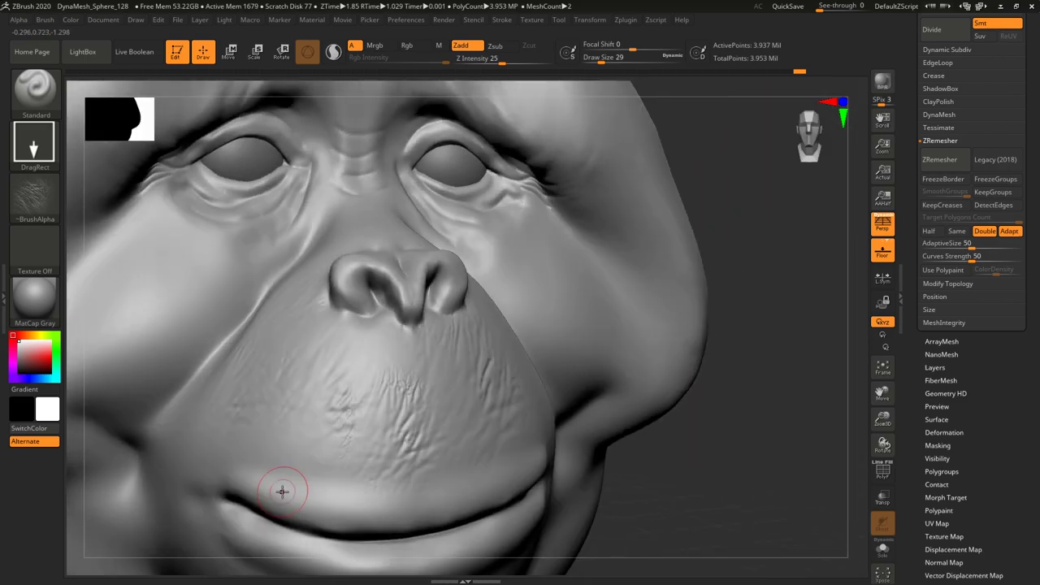
pyautogui.keyDown('shift'); pyautogui.moveTo(381, 419); pyautogui.dragTo(408, 412); pyautogui.keyUp('shift')
pyautogui.moveTo(763, 465)
pyautogui.mouseDown()
pyautogui.moveTo(754, 458)
pyautogui.moveTo(785, 516)
pyautogui.moveTo(757, 386)
pyautogui.mouseUp()
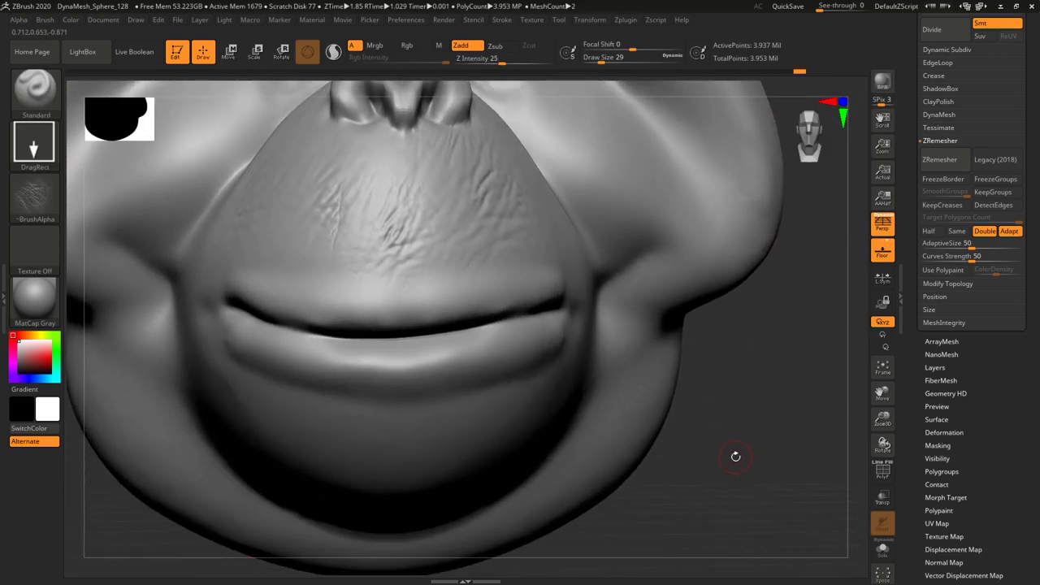
pyautogui.moveTo(737, 436)
pyautogui.keyDown('alt'); pyautogui.mouseDown()
pyautogui.moveTo(716, 397)
pyautogui.moveTo(751, 437)
pyautogui.mouseUp(); pyautogui.keyUp('alt')
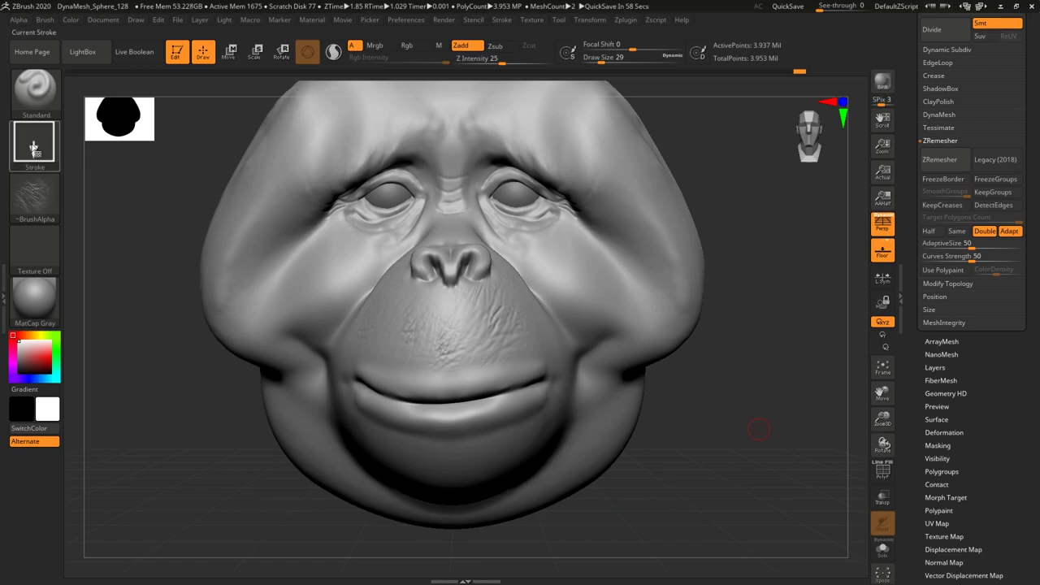
# Spray fine leathery texture over the whole upper lip using the Spray stroke at Draw Size 54 and Z Intensity 9.
pyautogui.click(49, 138)
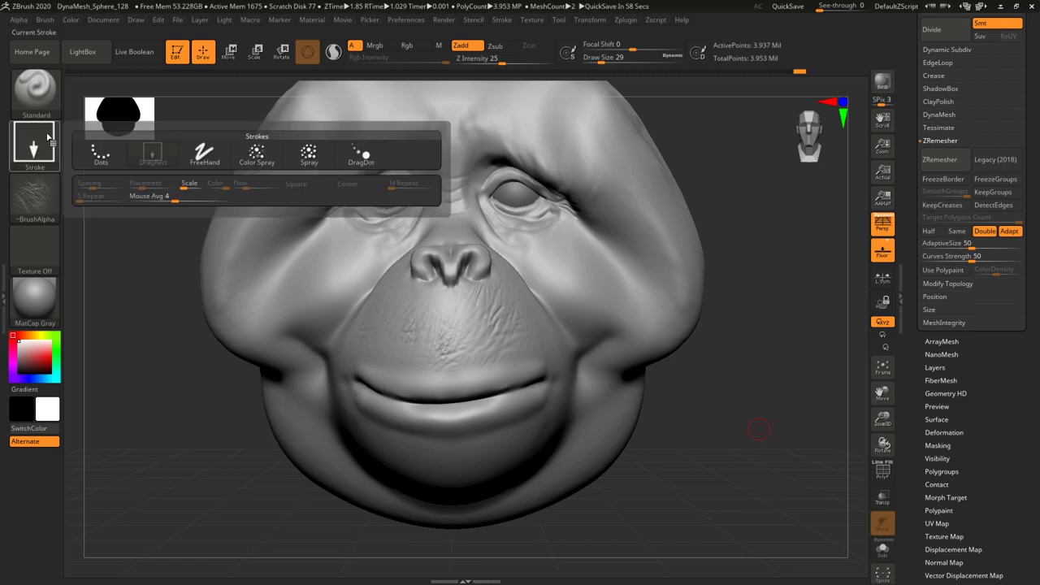
pyautogui.click(310, 154)
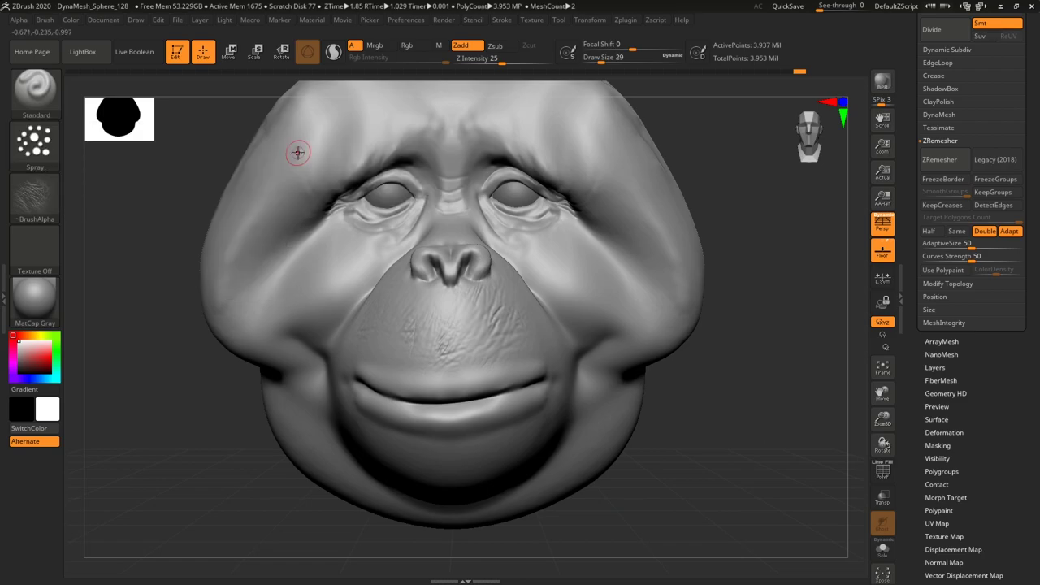
pyautogui.moveTo(600, 61); pyautogui.dragTo(602, 74)
pyautogui.keyDown('alt'); pyautogui.moveTo(719, 435); pyautogui.dragTo(736, 508); pyautogui.keyUp('alt')
pyautogui.moveTo(502, 63); pyautogui.dragTo(484, 63)
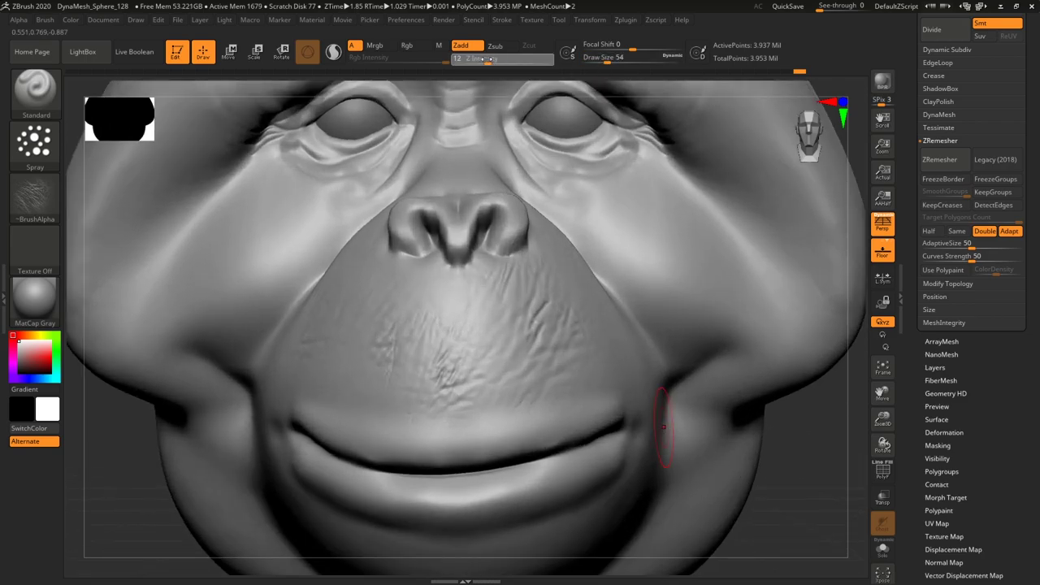
pyautogui.moveTo(546, 309)
pyautogui.mouseDown()
pyautogui.moveTo(508, 394)
pyautogui.moveTo(419, 406)
pyautogui.moveTo(358, 374)
pyautogui.mouseUp()
pyautogui.moveTo(317, 340); pyautogui.dragTo(309, 367)
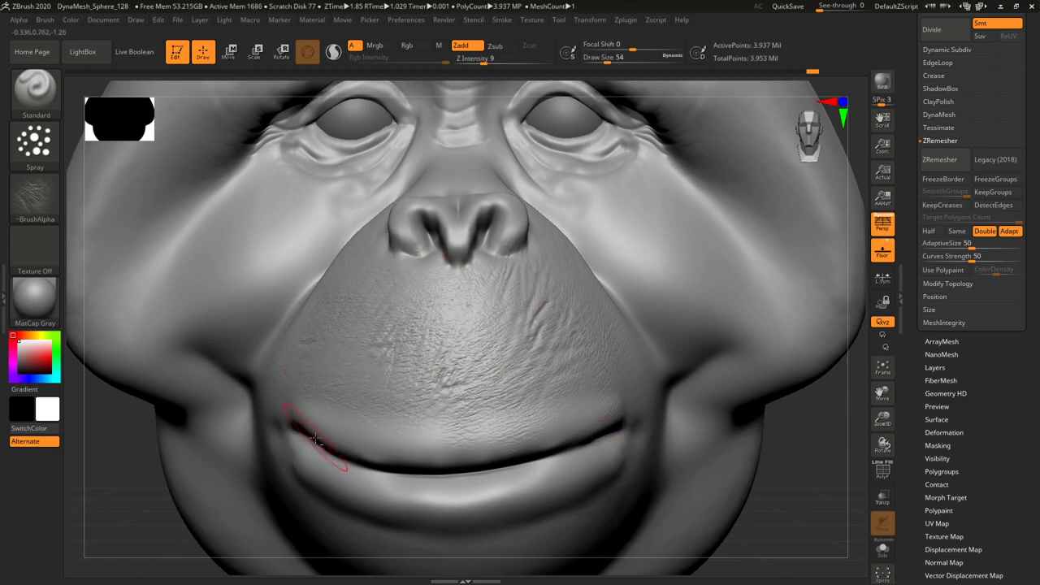
# Extend the sprayed leathery texture over both cheeks beside the nose and mouth.
pyautogui.moveTo(827, 480); pyautogui.dragTo(800, 473)
pyautogui.moveTo(611, 213)
pyautogui.mouseDown()
pyautogui.moveTo(754, 353)
pyautogui.moveTo(825, 283)
pyautogui.mouseUp()
pyautogui.moveTo(192, 474); pyautogui.dragTo(280, 468)
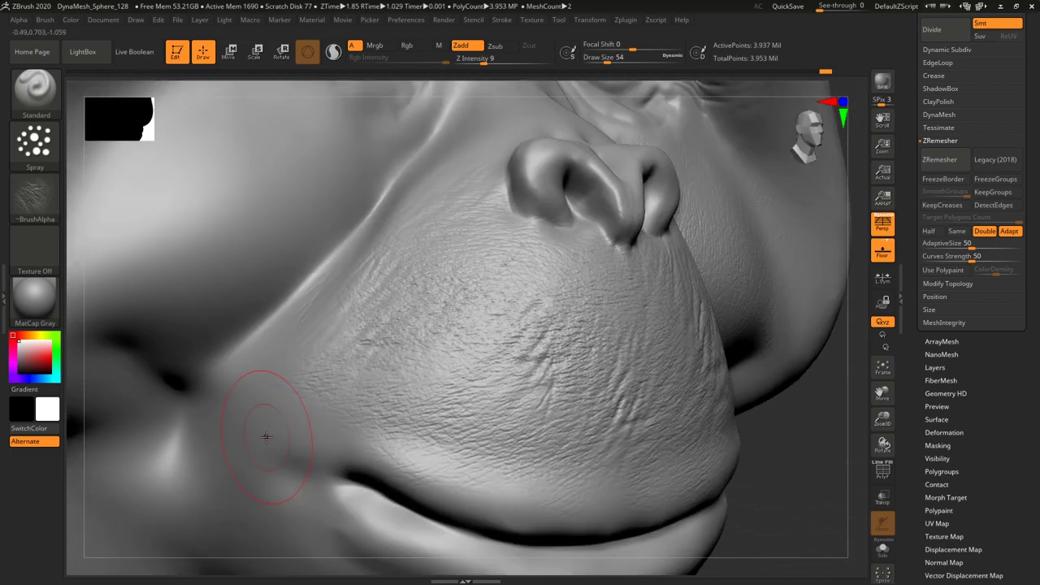
pyautogui.moveTo(367, 144)
pyautogui.mouseDown()
pyautogui.moveTo(262, 291)
pyautogui.moveTo(326, 207)
pyautogui.mouseUp()
pyautogui.moveTo(817, 474)
pyautogui.mouseDown()
pyautogui.moveTo(773, 420)
pyautogui.moveTo(755, 446)
pyautogui.mouseUp()
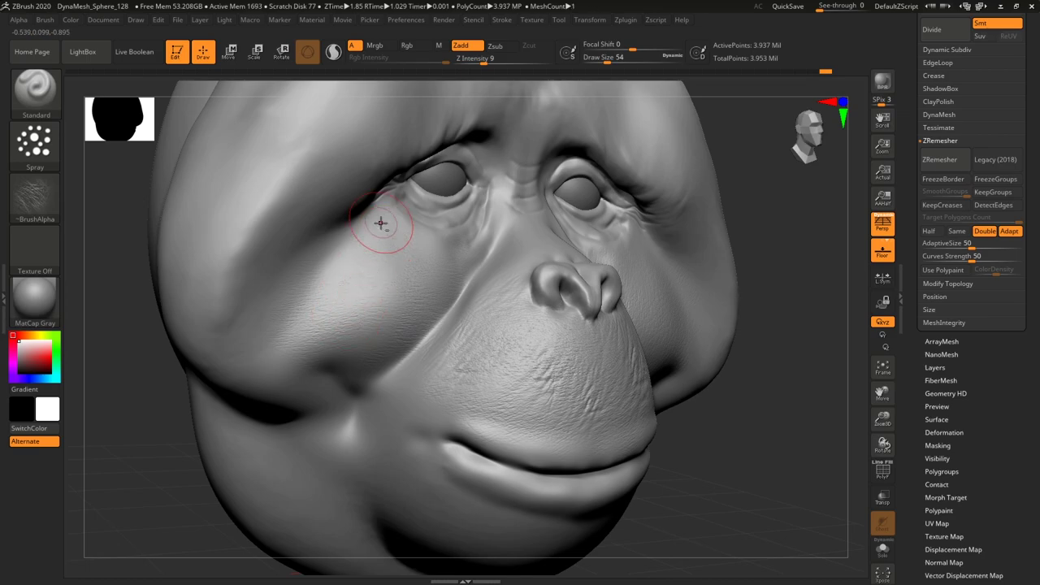
# Soften the texture above the mouth, and spray leathery skin detail over the forehead, outer face and chin.
pyautogui.moveTo(814, 476)
pyautogui.mouseDown()
pyautogui.moveTo(805, 500)
pyautogui.moveTo(797, 441)
pyautogui.moveTo(802, 472)
pyautogui.moveTo(760, 469)
pyautogui.mouseUp()
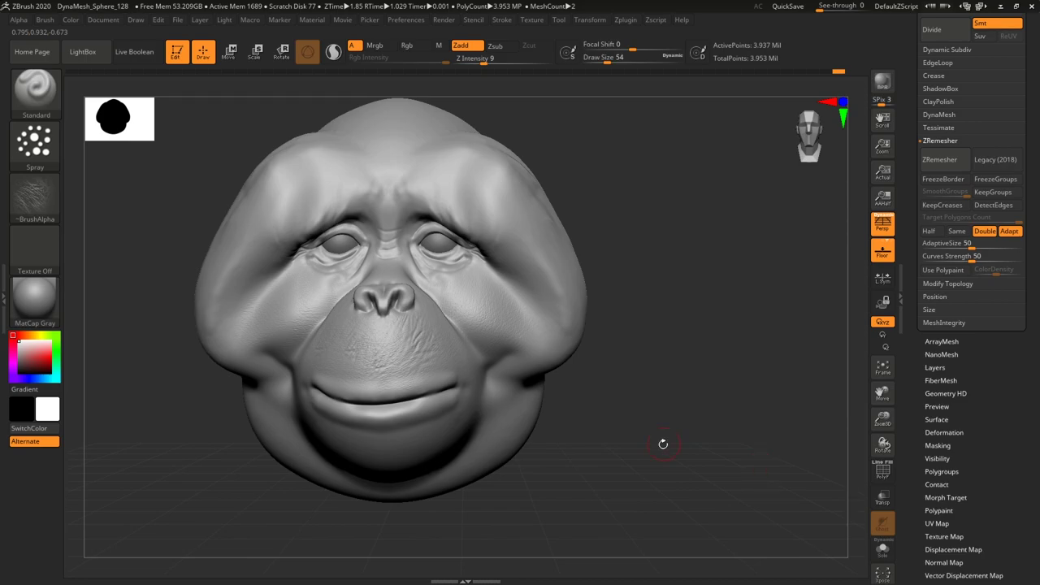
pyautogui.moveTo(663, 444); pyautogui.dragTo(677, 471)
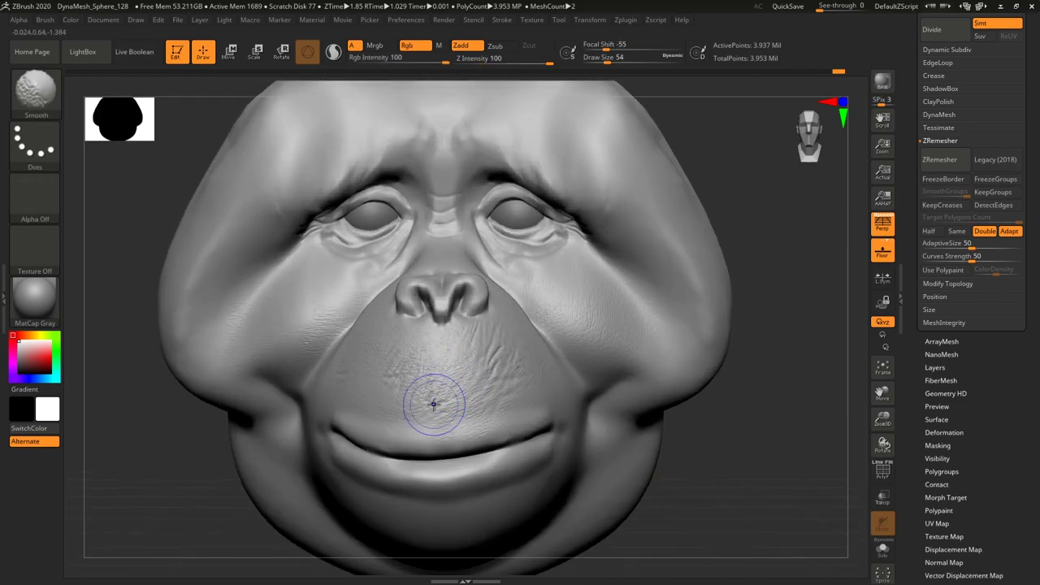
pyautogui.keyDown('alt'); pyautogui.moveTo(767, 466); pyautogui.dragTo(738, 439); pyautogui.keyUp('alt')
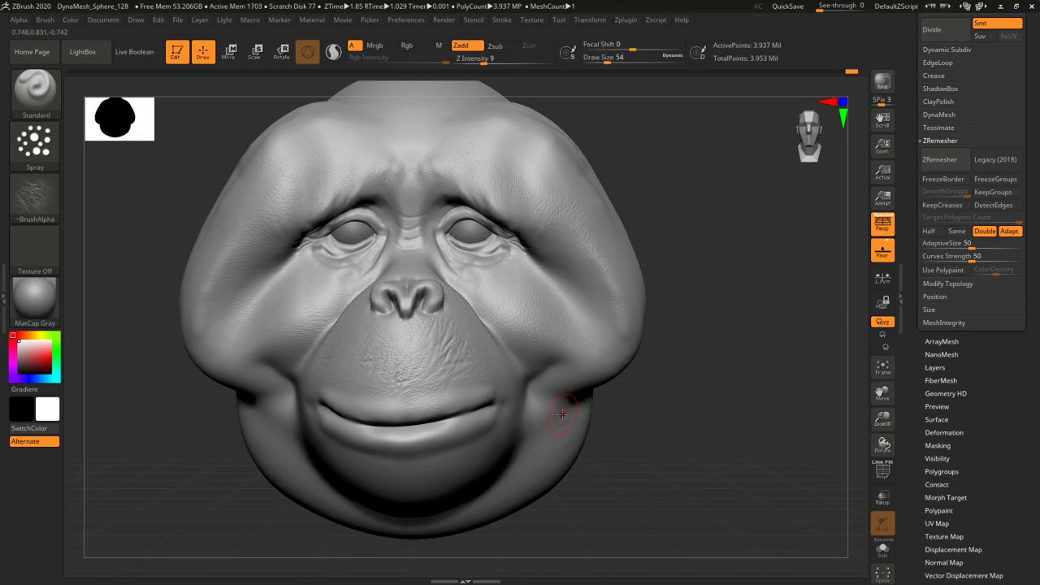
pyautogui.moveTo(562, 415); pyautogui.dragTo(687, 480)
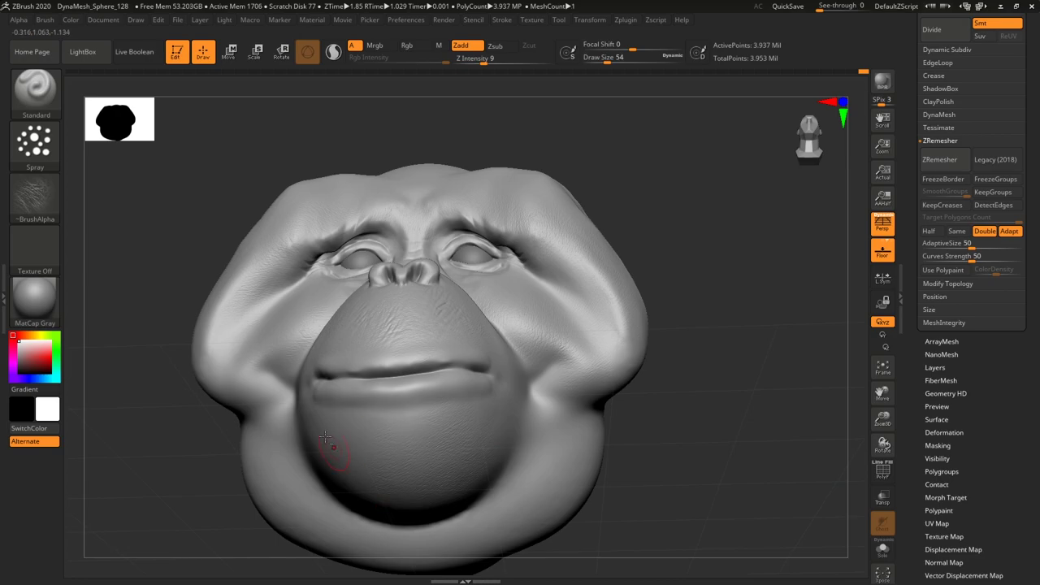
pyautogui.moveTo(697, 441)
pyautogui.keyDown('shift'); pyautogui.mouseDown()
pyautogui.moveTo(722, 486)
pyautogui.moveTo(694, 441)
pyautogui.moveTo(722, 454)
pyautogui.mouseUp(); pyautogui.keyUp('shift')
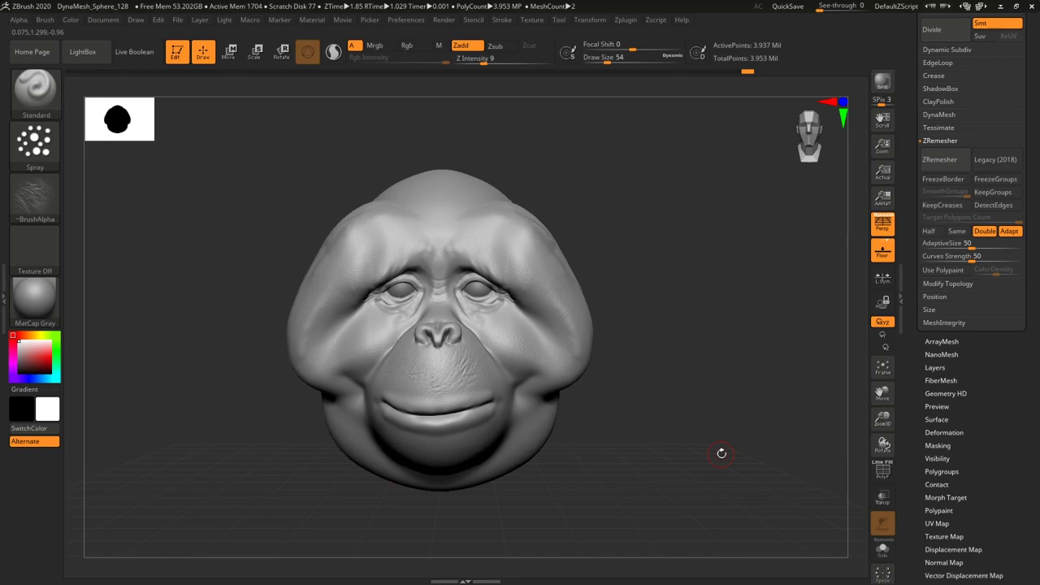
pyautogui.moveTo(722, 453); pyautogui.dragTo(698, 398)
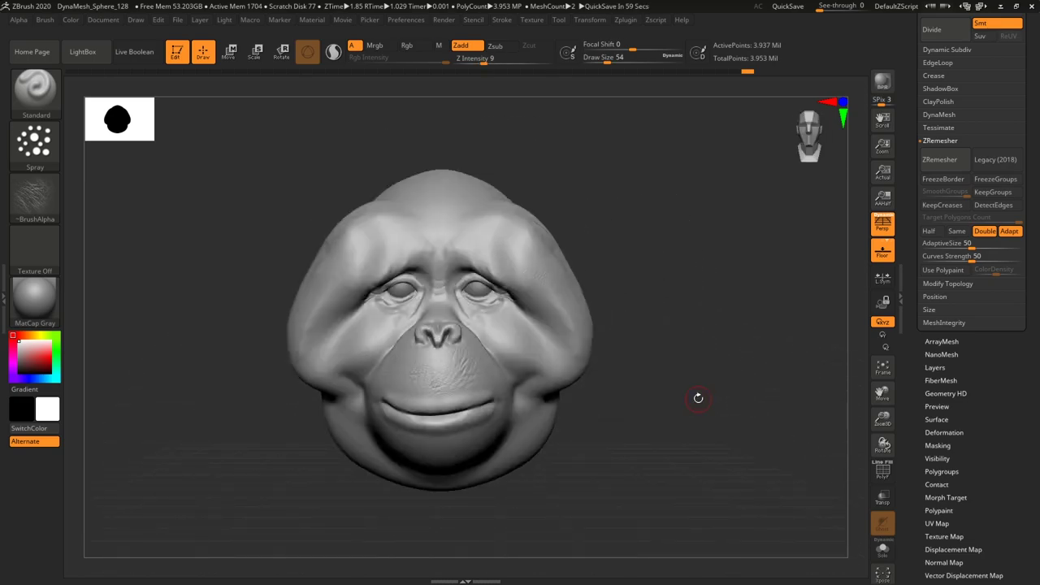
# Switch to the Move brush at Draw Size 80 and mask the ape's chin below the lower lip with MaskPen.
pyautogui.moveTo(744, 369)
pyautogui.mouseDown()
pyautogui.moveTo(715, 399)
pyautogui.moveTo(764, 398)
pyautogui.mouseUp()
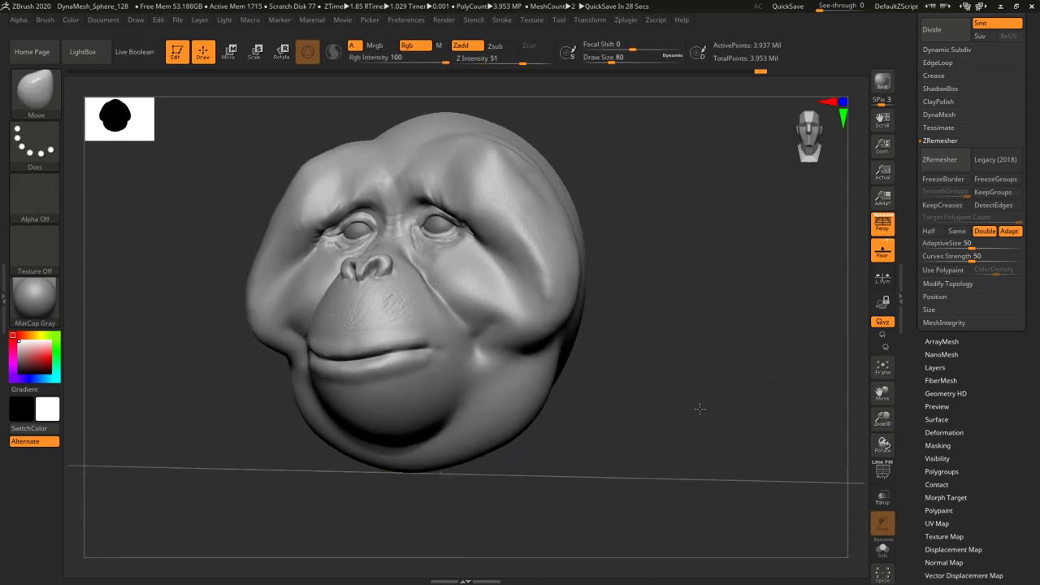
pyautogui.moveTo(696, 409)
pyautogui.mouseDown()
pyautogui.moveTo(687, 360)
pyautogui.moveTo(658, 353)
pyautogui.moveTo(689, 404)
pyautogui.mouseUp()
pyautogui.moveTo(673, 439); pyautogui.dragTo(580, 412)
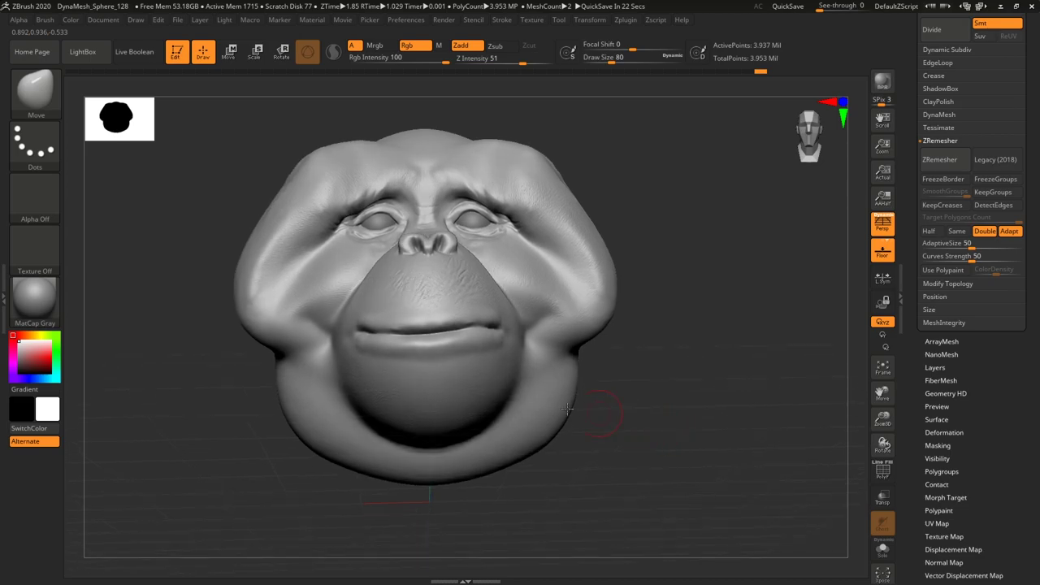
pyautogui.press('ctrl')
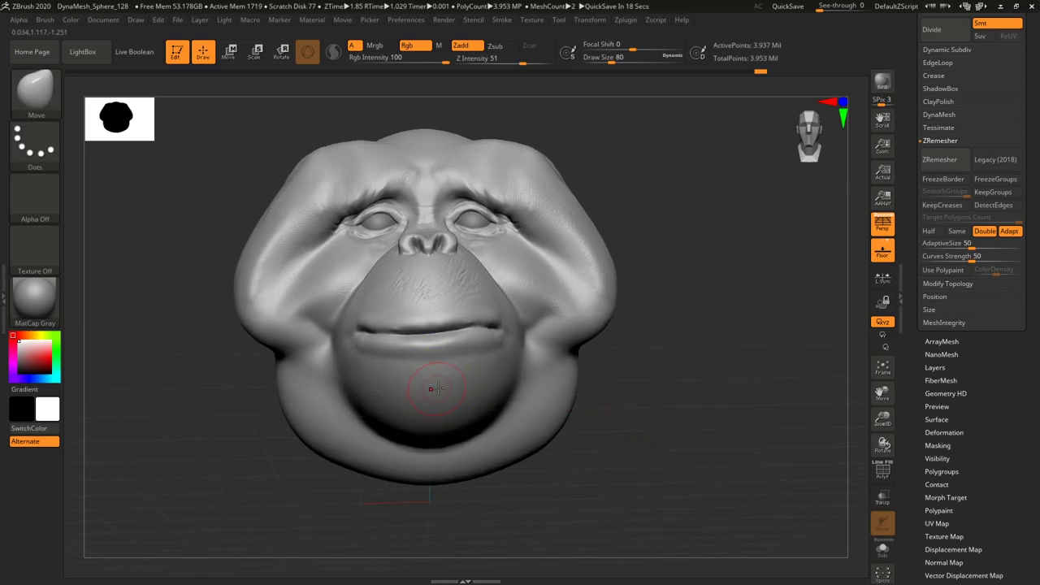
pyautogui.moveTo(427, 382)
pyautogui.keyDown('ctrl'); pyautogui.mouseDown()
pyautogui.moveTo(457, 392)
pyautogui.moveTo(460, 420)
pyautogui.moveTo(493, 392)
pyautogui.mouseUp(); pyautogui.keyUp('ctrl')
pyautogui.moveTo(689, 414); pyautogui.dragTo(655, 418)
pyautogui.moveTo(506, 405)
pyautogui.keyDown('ctrl'); pyautogui.mouseDown()
pyautogui.moveTo(480, 424)
pyautogui.moveTo(550, 425)
pyautogui.mouseUp(); pyautogui.keyUp('ctrl')
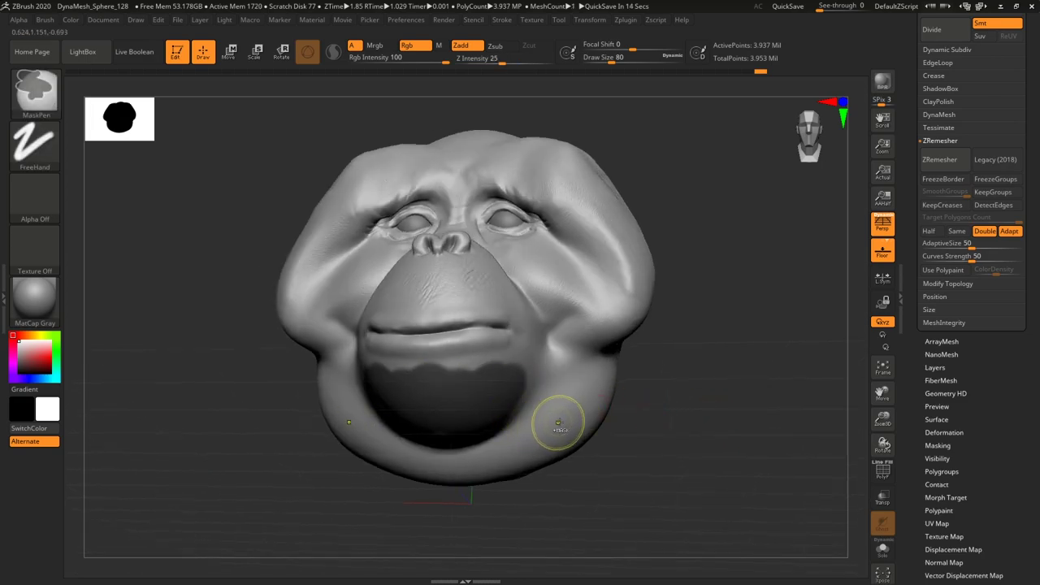
# Extend the mask up both sides of the mouth and under the chin into a beard shape.
pyautogui.moveTo(681, 423); pyautogui.dragTo(617, 419)
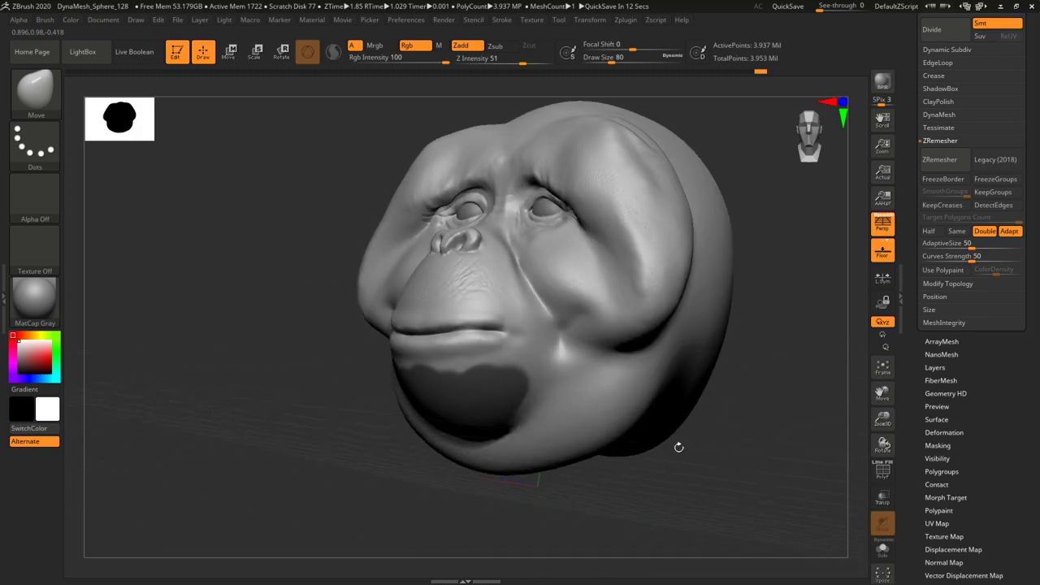
pyautogui.keyDown('ctrl'); pyautogui.moveTo(530, 298); pyautogui.dragTo(517, 413); pyautogui.keyUp('ctrl')
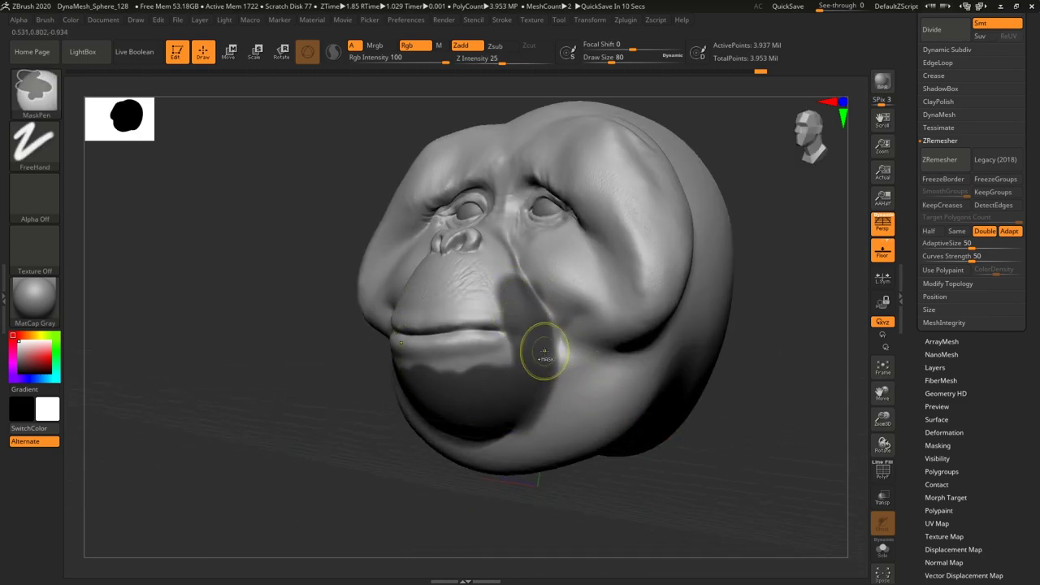
pyautogui.keyDown('ctrl'); pyautogui.moveTo(545, 349); pyautogui.dragTo(497, 434); pyautogui.keyUp('ctrl')
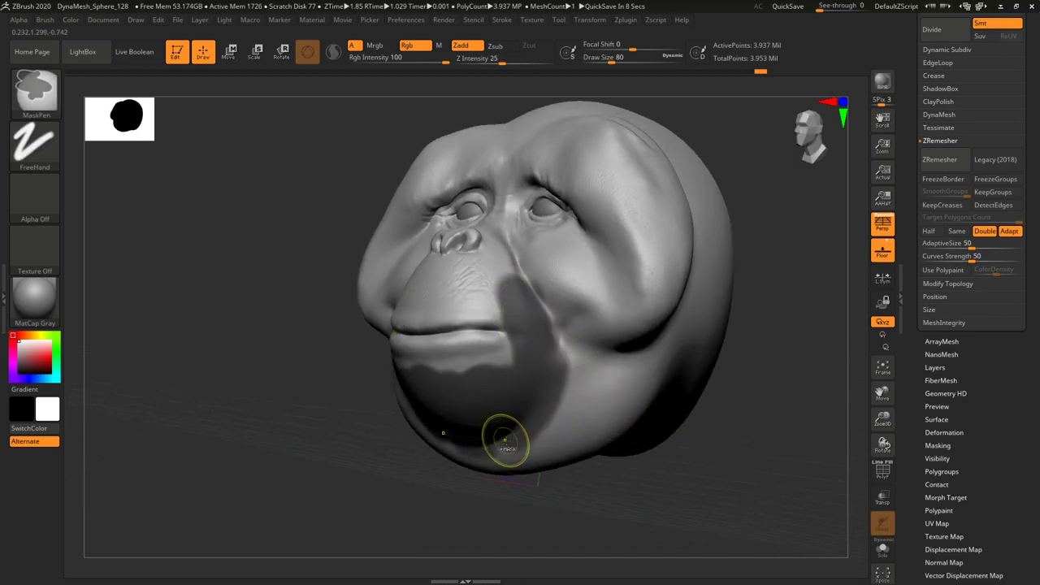
pyautogui.keyDown('shift'); pyautogui.moveTo(697, 464); pyautogui.dragTo(718, 485); pyautogui.keyUp('shift')
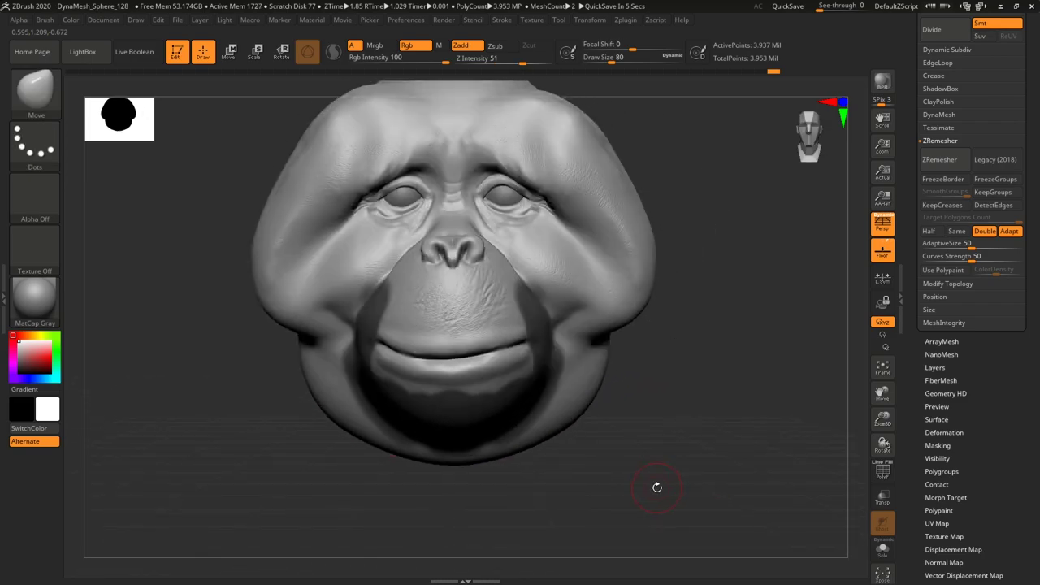
# Apply the Short_Wavy.ZFP fiber preset from LightBox to the masked beard area.
pyautogui.click(86, 55)
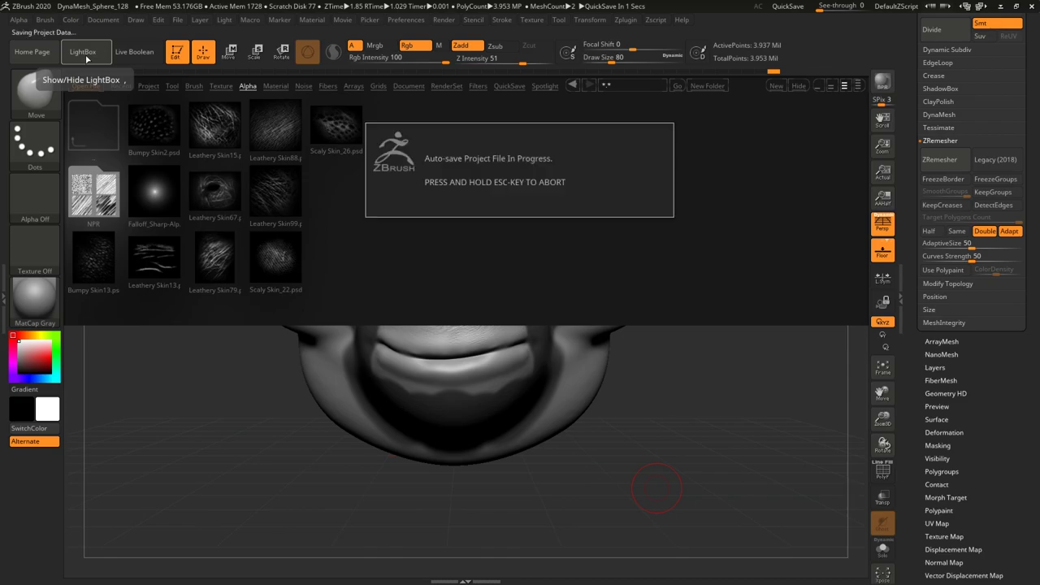
pyautogui.click(85, 86)
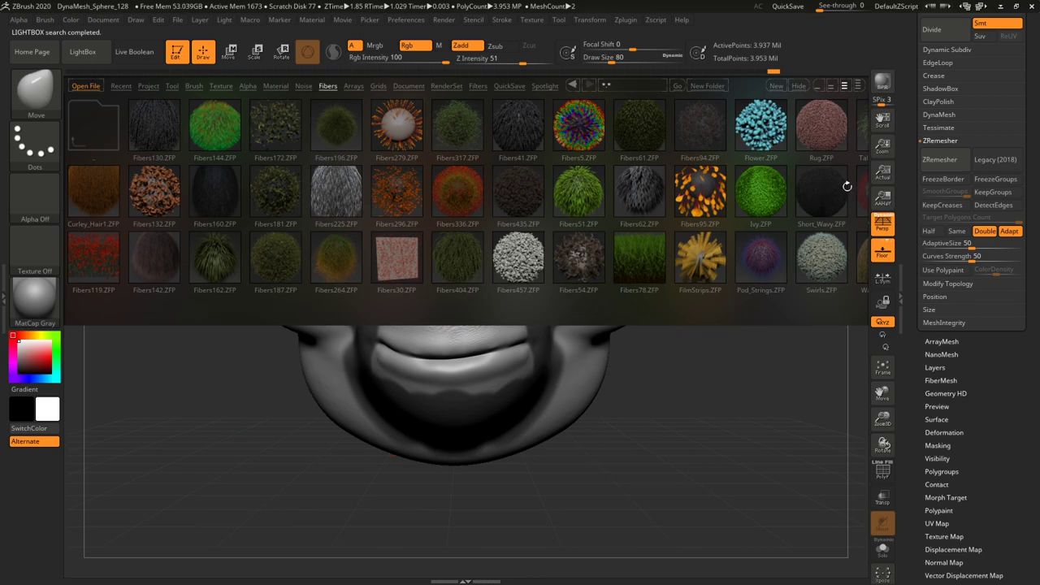
pyautogui.doubleClick(821, 194)
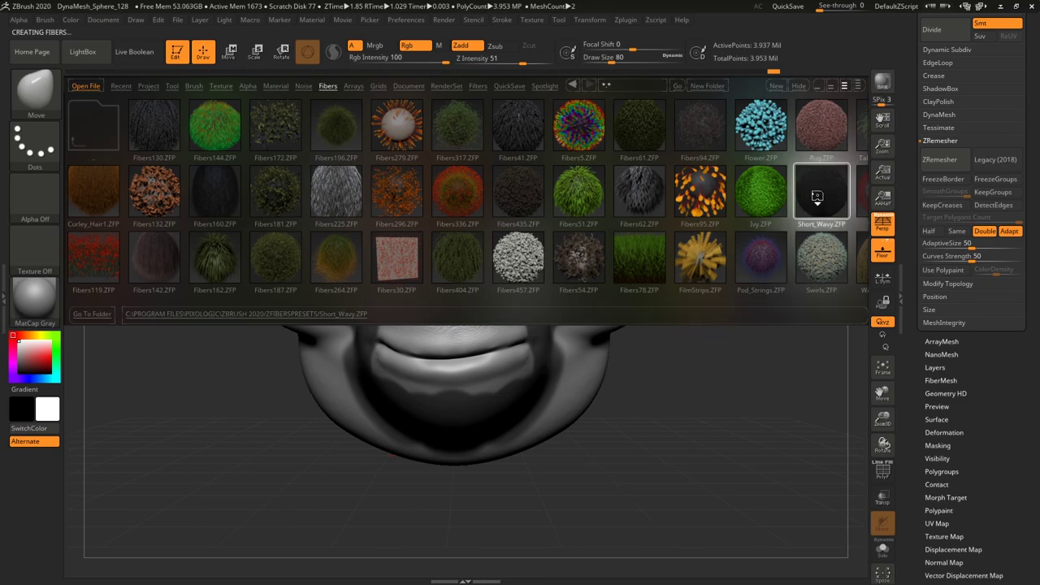
pyautogui.click(89, 53)
pyautogui.moveTo(731, 483); pyautogui.dragTo(722, 471)
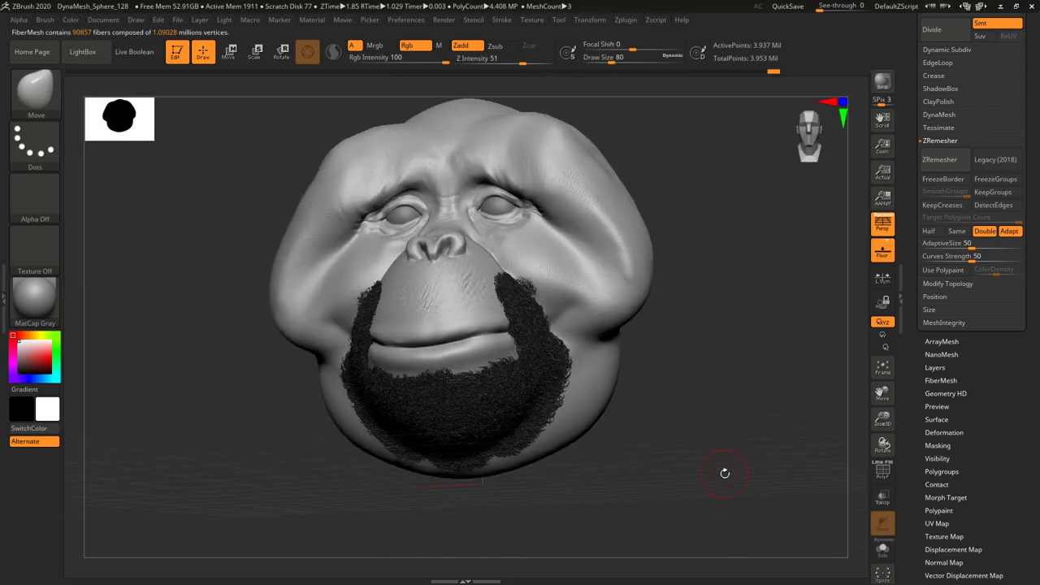
pyautogui.scroll(-3, 918, 426)
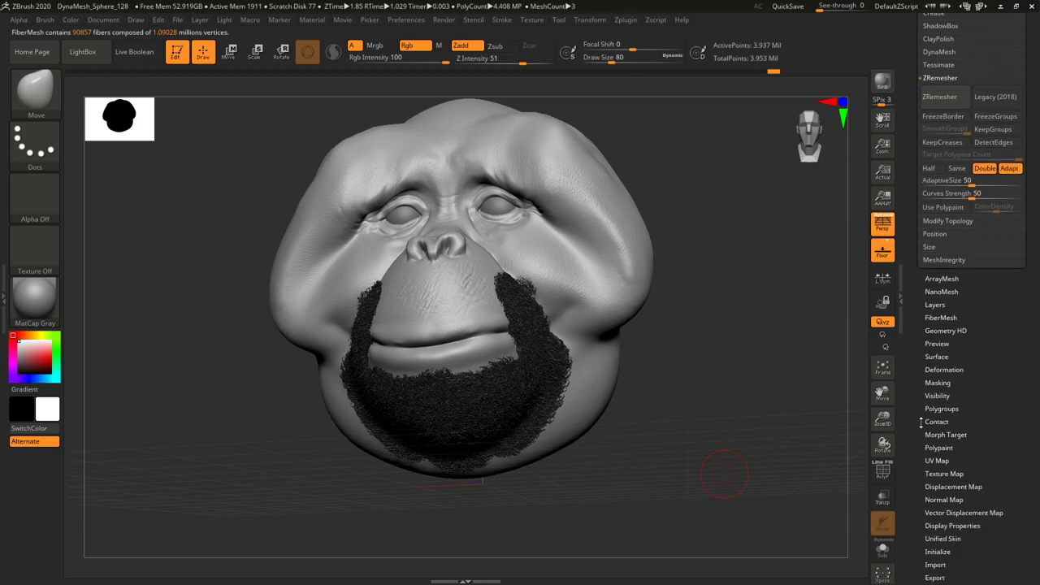
# Show the FiberMesh modifiers and set the beard fibers' Length to about 121.06.
pyautogui.moveTo(915, 434); pyautogui.dragTo(913, 362)
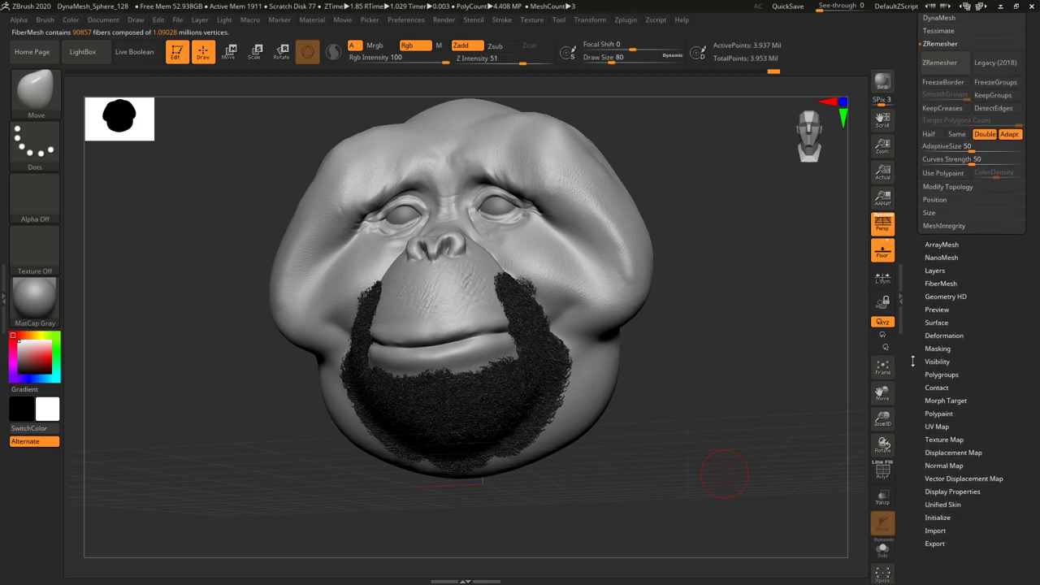
pyautogui.click(955, 282)
pyautogui.scroll(10, 927, 326)
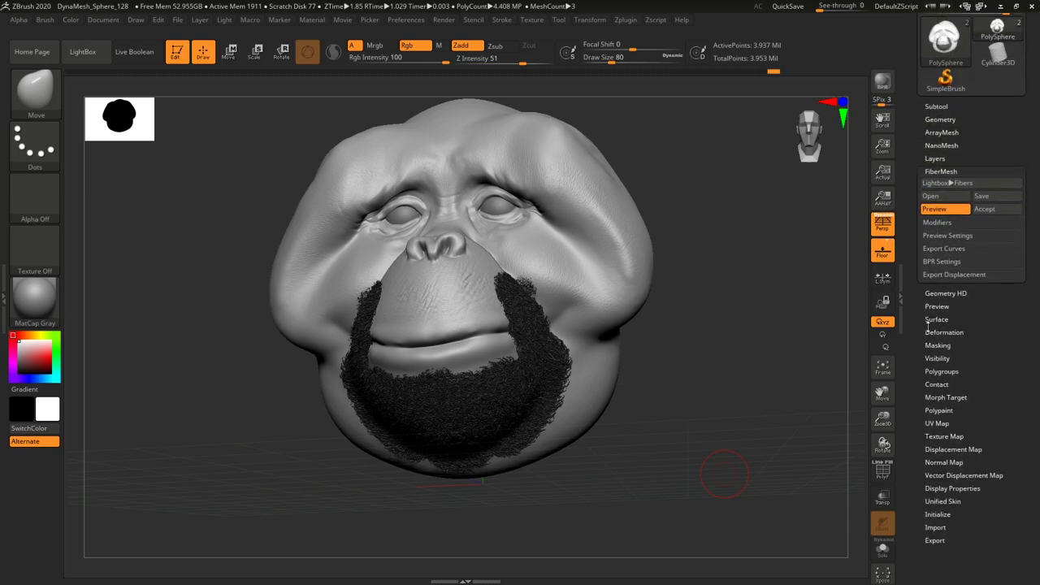
pyautogui.click(959, 223)
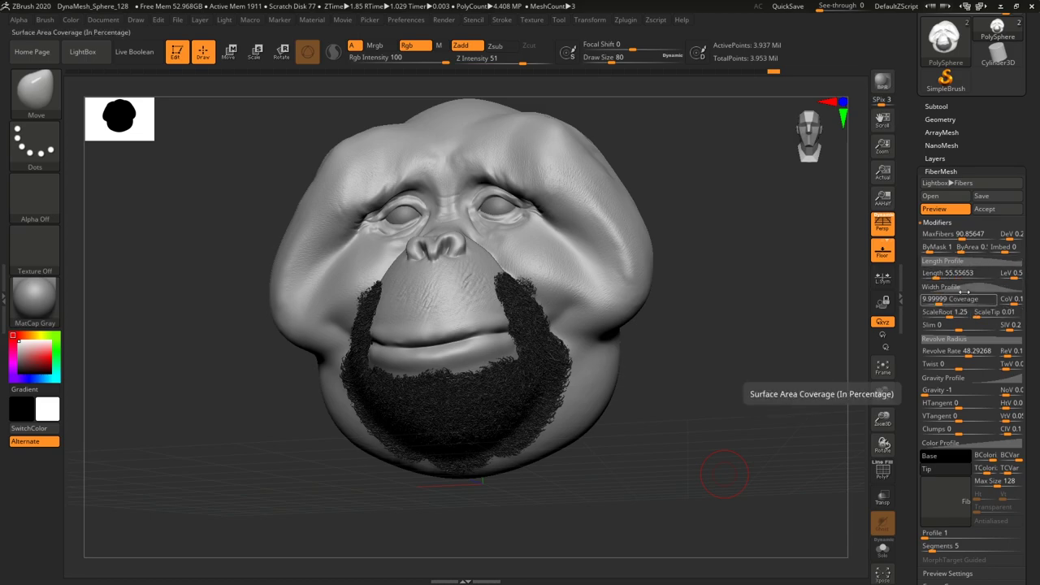
pyautogui.moveTo(935, 277); pyautogui.dragTo(947, 286)
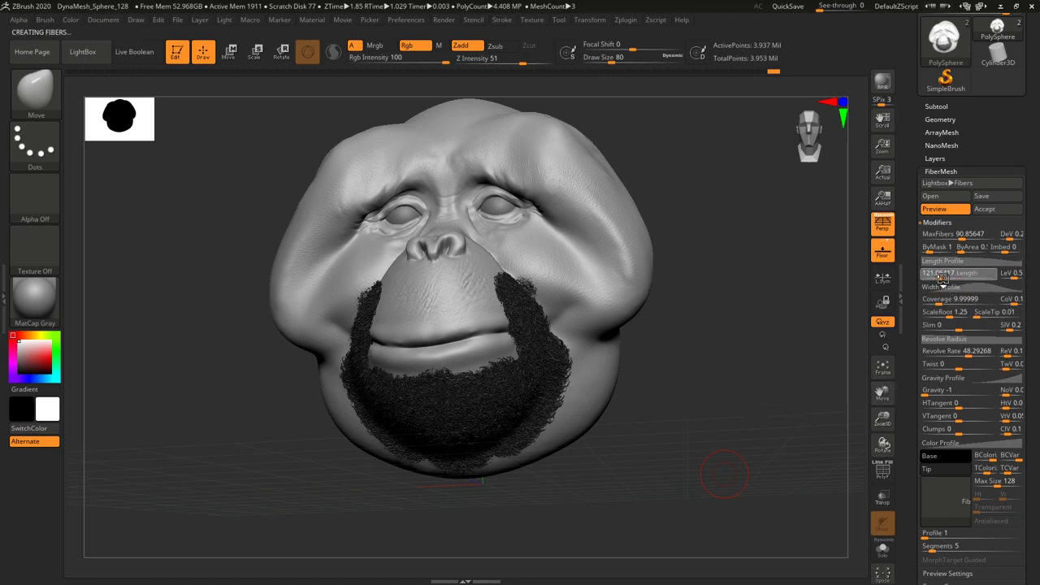
pyautogui.moveTo(750, 365); pyautogui.dragTo(772, 387)
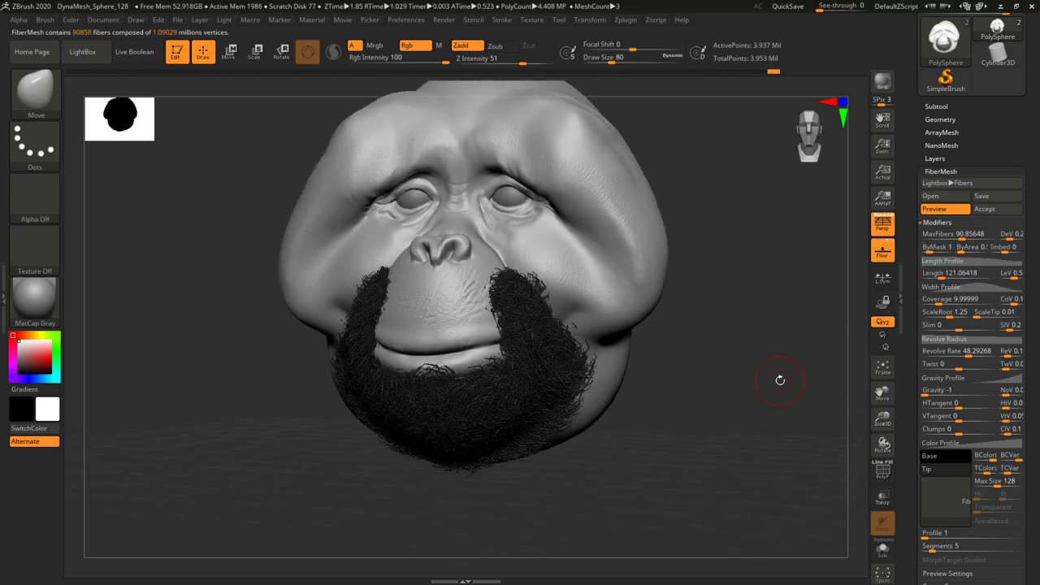
# Set the beard fibers' ByMask to about 0.89 and Gravity to about -0.785.
pyautogui.click(935, 249)
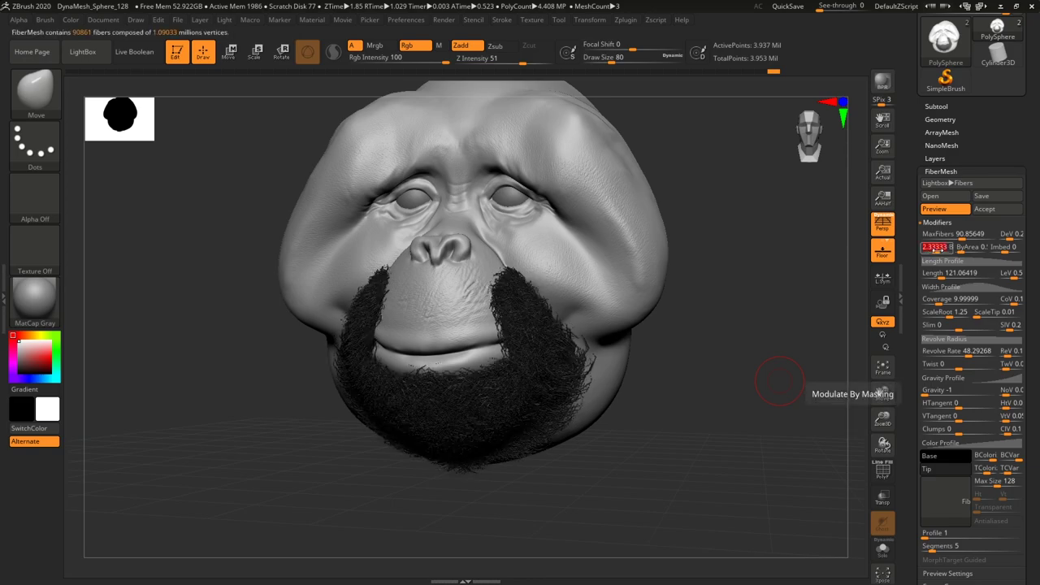
pyautogui.moveTo(936, 250); pyautogui.dragTo(929, 252)
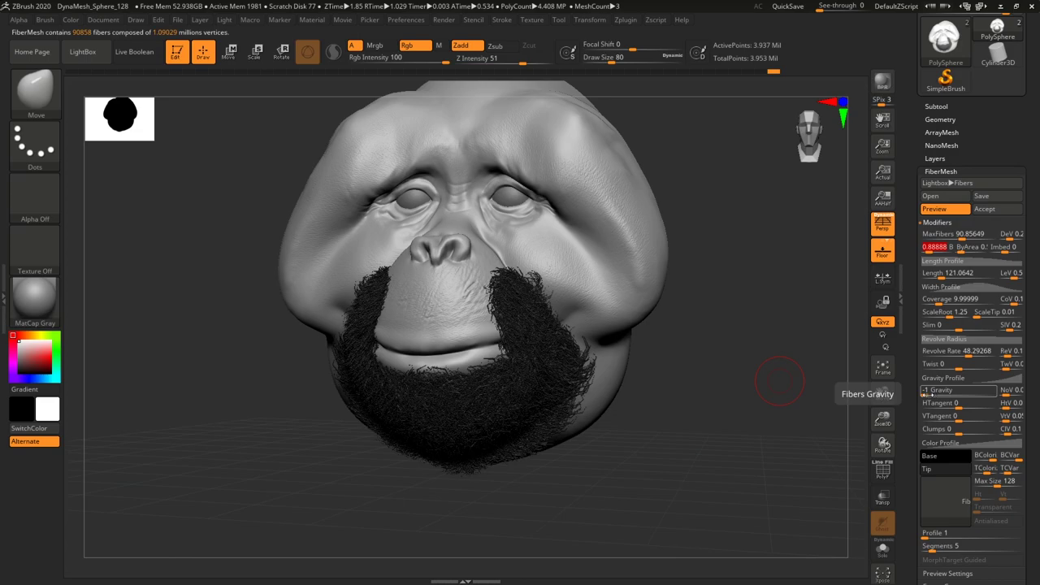
pyautogui.click(925, 391)
pyautogui.moveTo(928, 391); pyautogui.dragTo(926, 393)
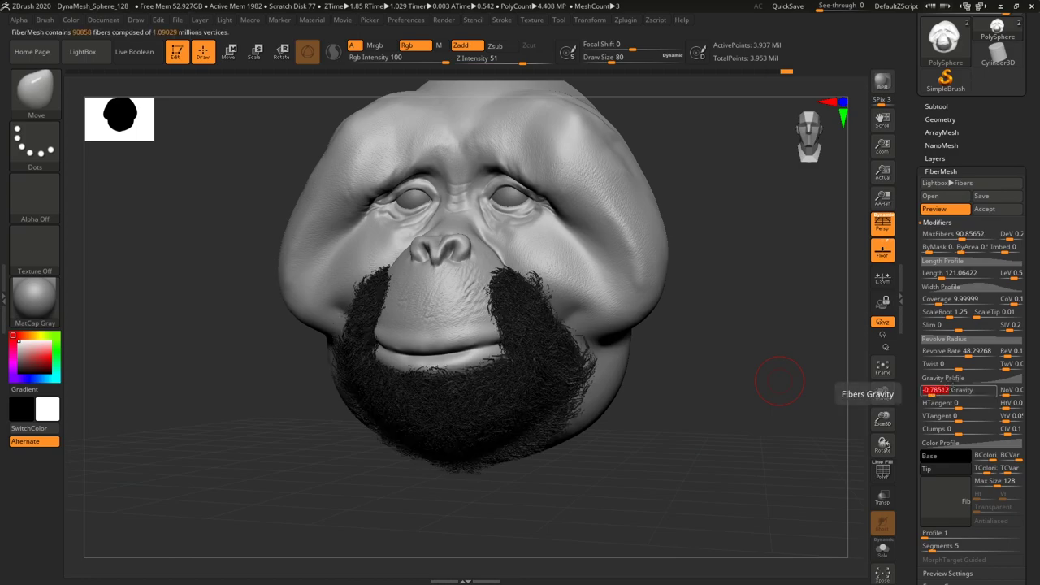
# Reduce the beard's MaxFibers to about 1.81 and accept the fibers as a subtool.
pyautogui.moveTo(740, 484); pyautogui.dragTo(700, 497)
pyautogui.moveTo(959, 234); pyautogui.dragTo(924, 234)
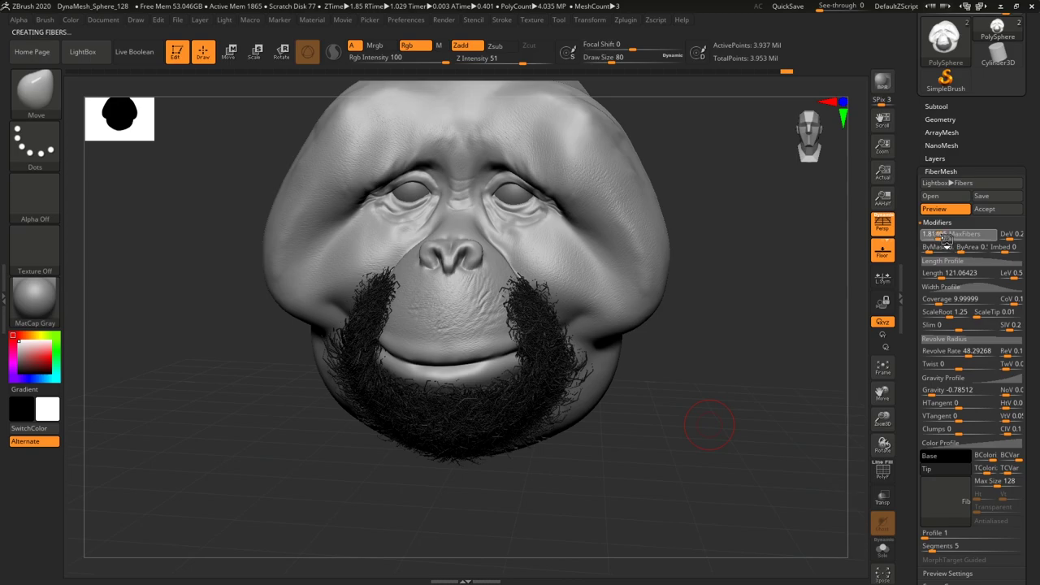
pyautogui.moveTo(735, 486); pyautogui.dragTo(687, 479)
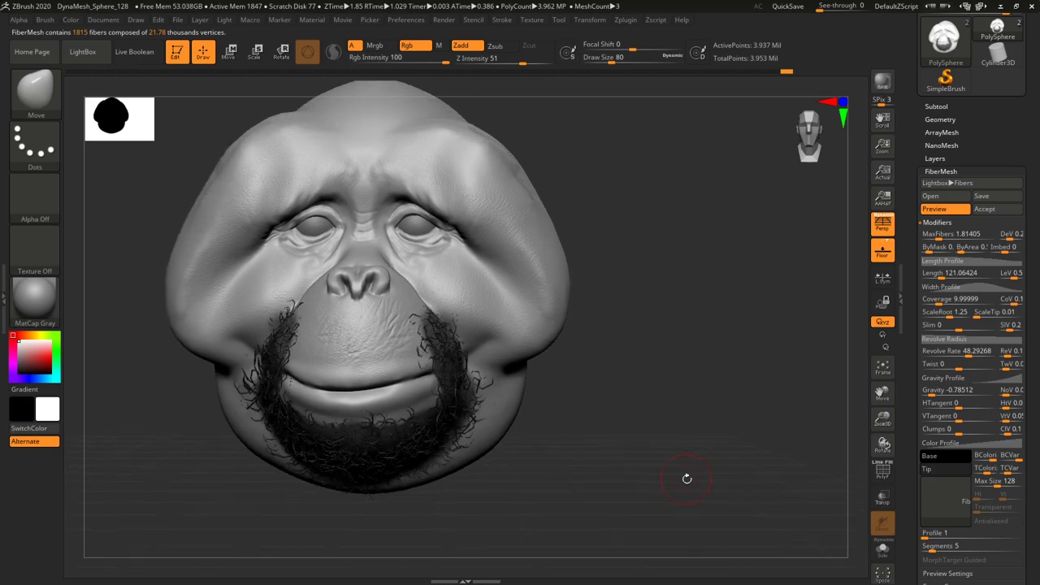
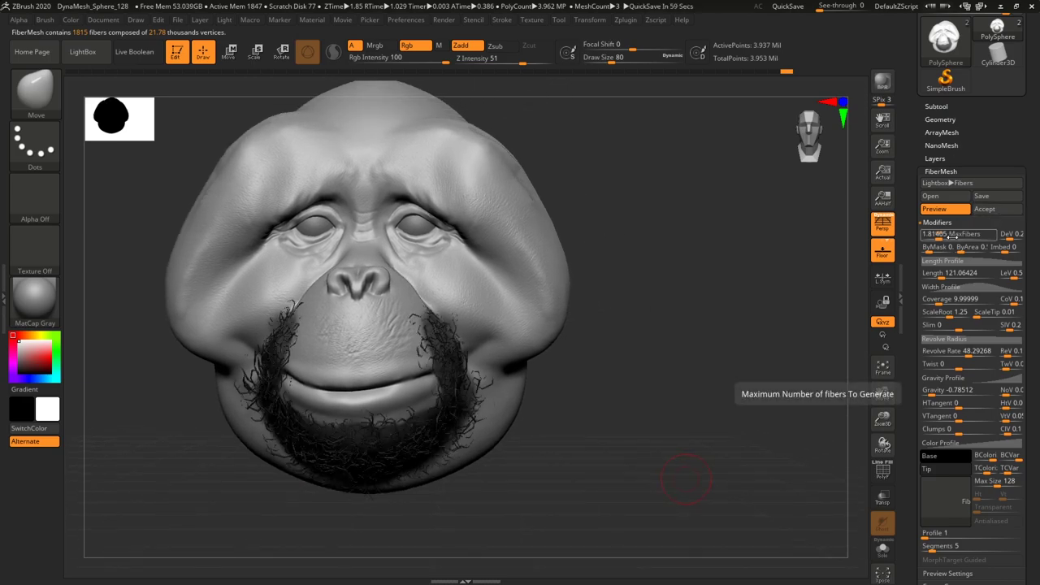
pyautogui.click(997, 209)
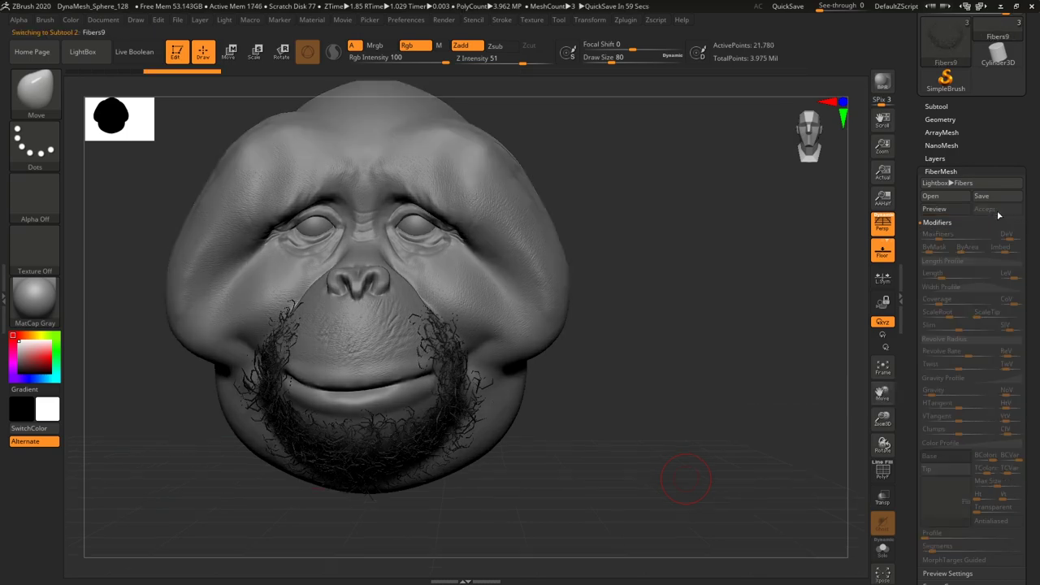
# Show the subtool list and examine the beard fibers in Solo mode.
pyautogui.click(937, 106)
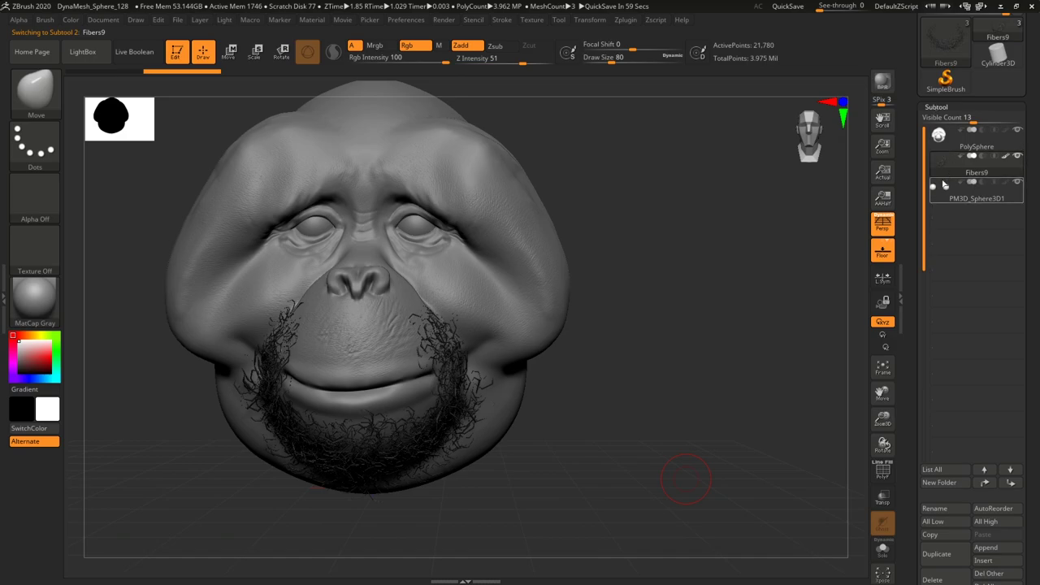
pyautogui.click(883, 548)
pyautogui.moveTo(635, 406); pyautogui.dragTo(730, 412)
pyautogui.click(881, 547)
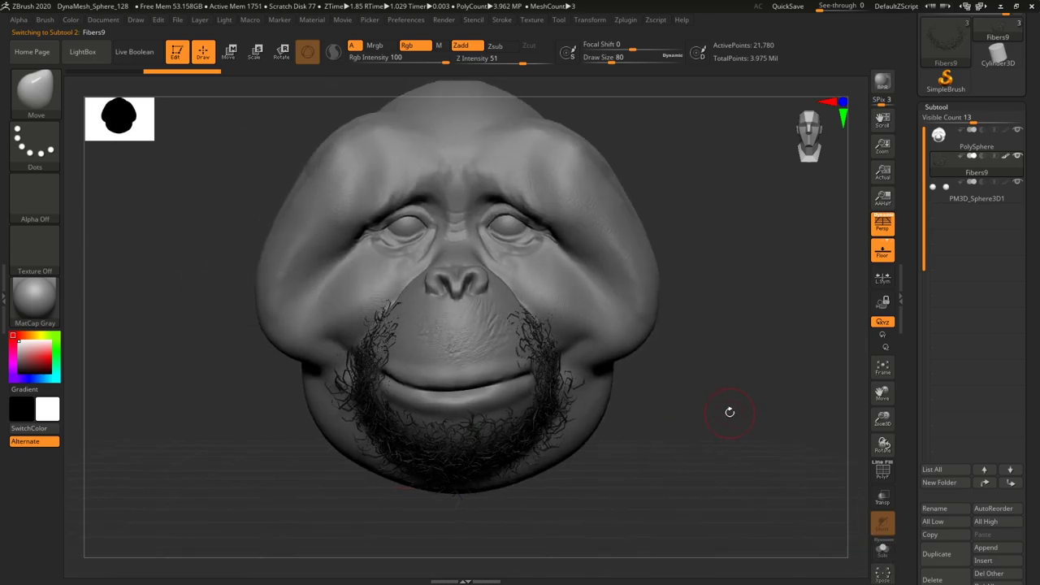
# Groom the beard around the chin and mouth with GroomHairShort at Draw Size 149, and make a BPR render of the head.
pyautogui.click(37, 96)
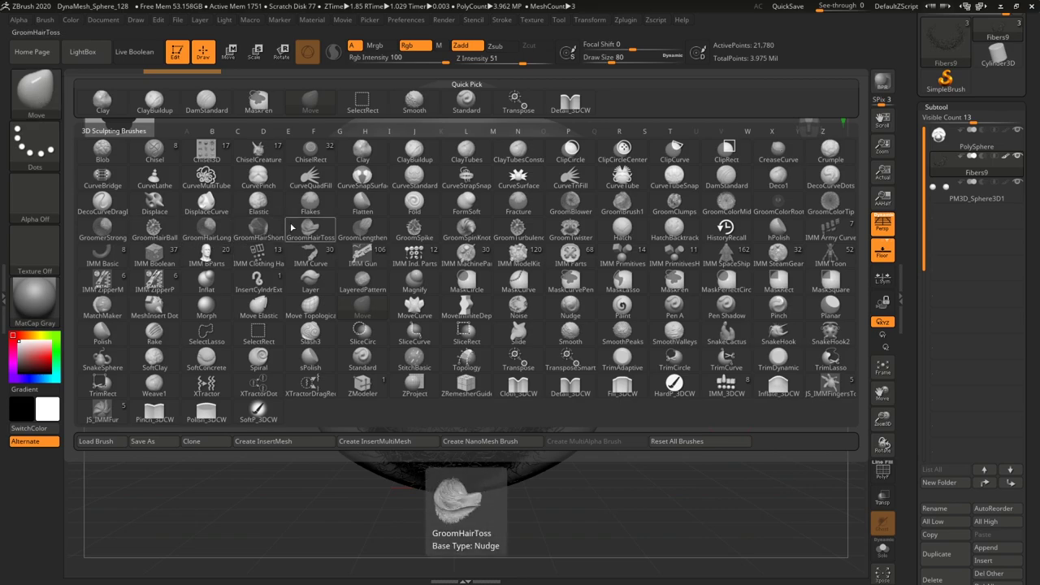
pyautogui.click(259, 224)
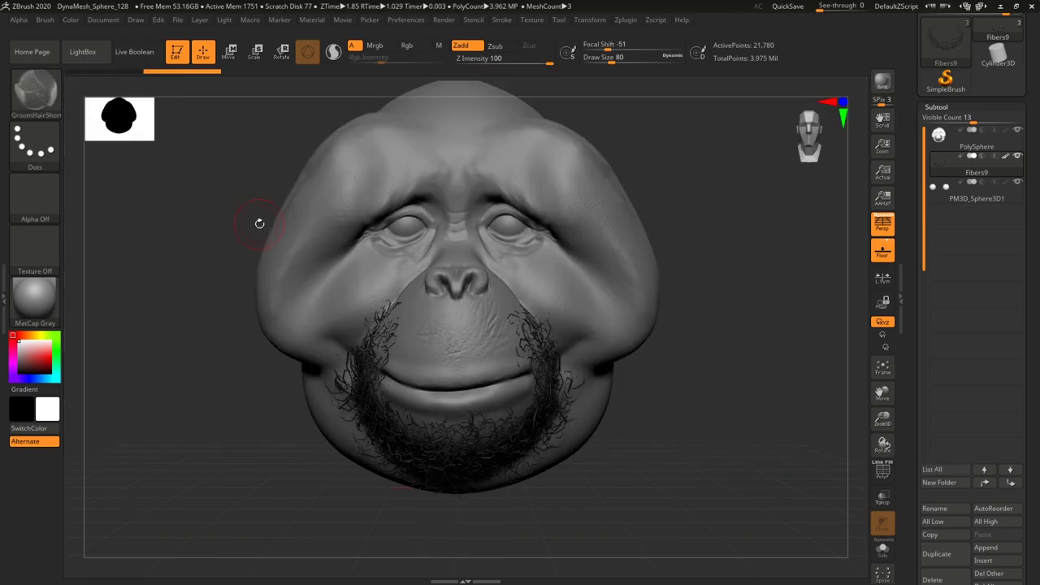
pyautogui.moveTo(611, 60); pyautogui.dragTo(623, 60)
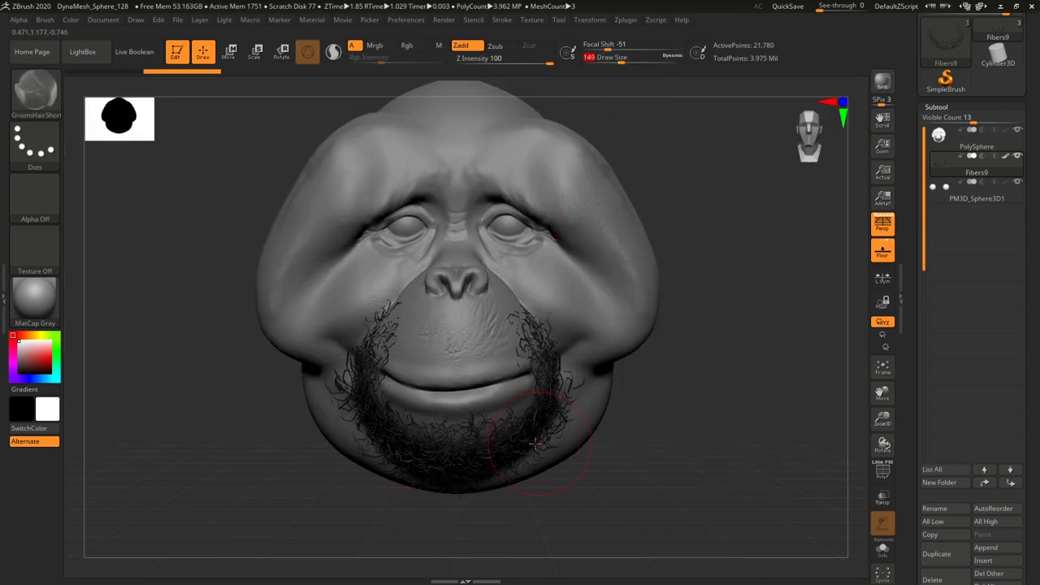
pyautogui.moveTo(499, 446); pyautogui.dragTo(498, 484)
pyautogui.moveTo(439, 463); pyautogui.dragTo(424, 507)
pyautogui.moveTo(379, 451)
pyautogui.mouseDown()
pyautogui.moveTo(373, 430)
pyautogui.moveTo(391, 382)
pyautogui.mouseUp()
pyautogui.moveTo(377, 318); pyautogui.dragTo(367, 334)
pyautogui.moveTo(535, 328)
pyautogui.mouseDown()
pyautogui.moveTo(567, 358)
pyautogui.moveTo(556, 449)
pyautogui.moveTo(692, 490)
pyautogui.moveTo(615, 480)
pyautogui.mouseUp()
pyautogui.moveTo(454, 514); pyautogui.dragTo(695, 411)
pyautogui.click(885, 82)
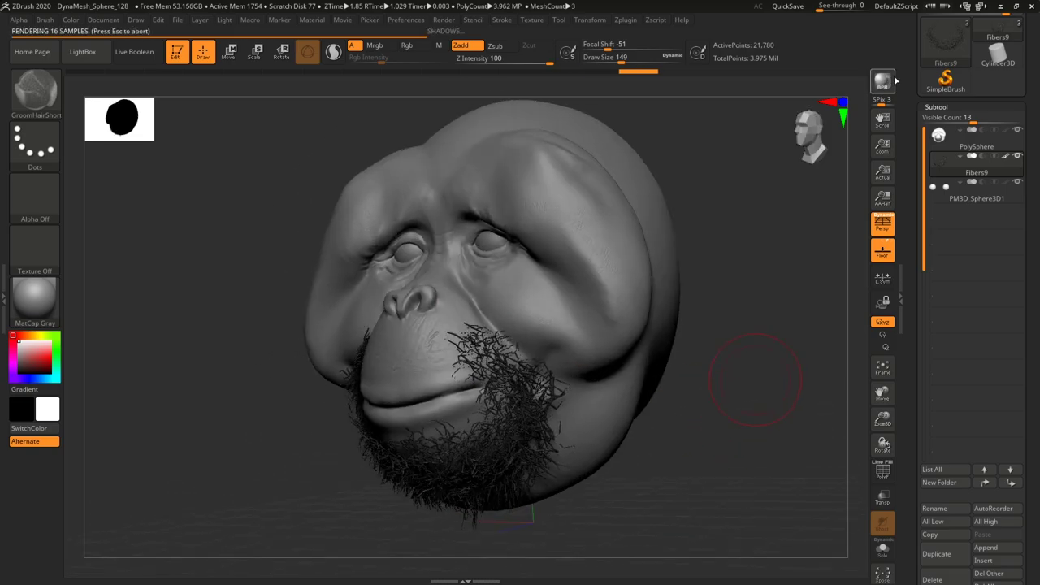
pyautogui.moveTo(694, 485); pyautogui.dragTo(708, 423)
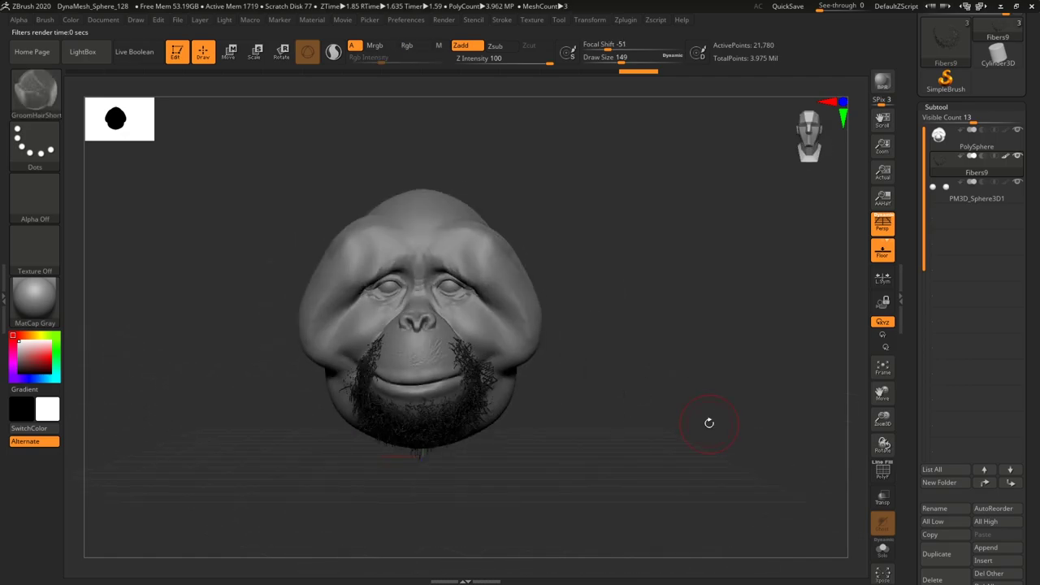
# Delete the beard fiber subtool.
pyautogui.moveTo(903, 470); pyautogui.dragTo(915, 403)
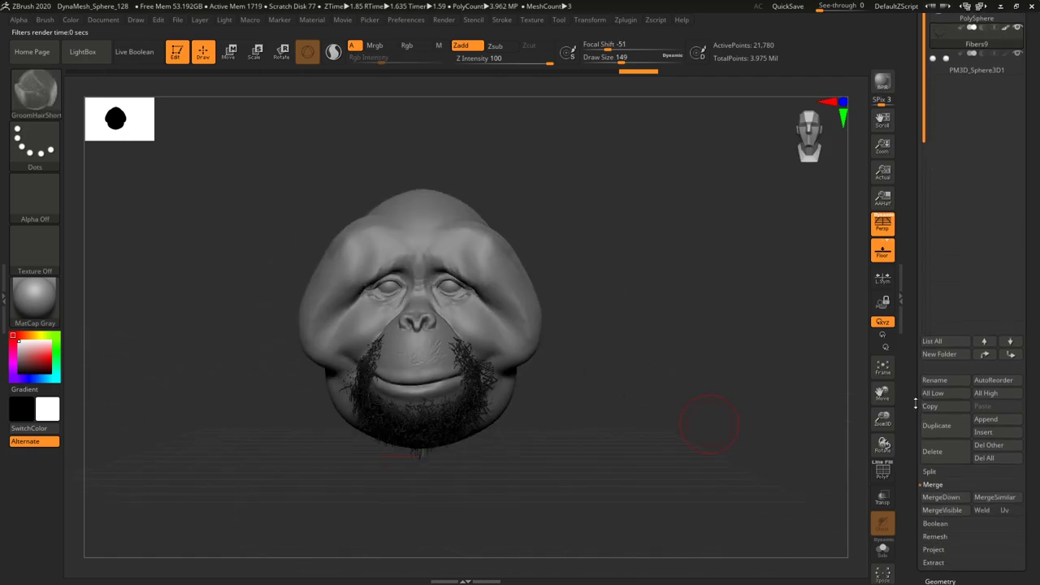
pyautogui.click(942, 443)
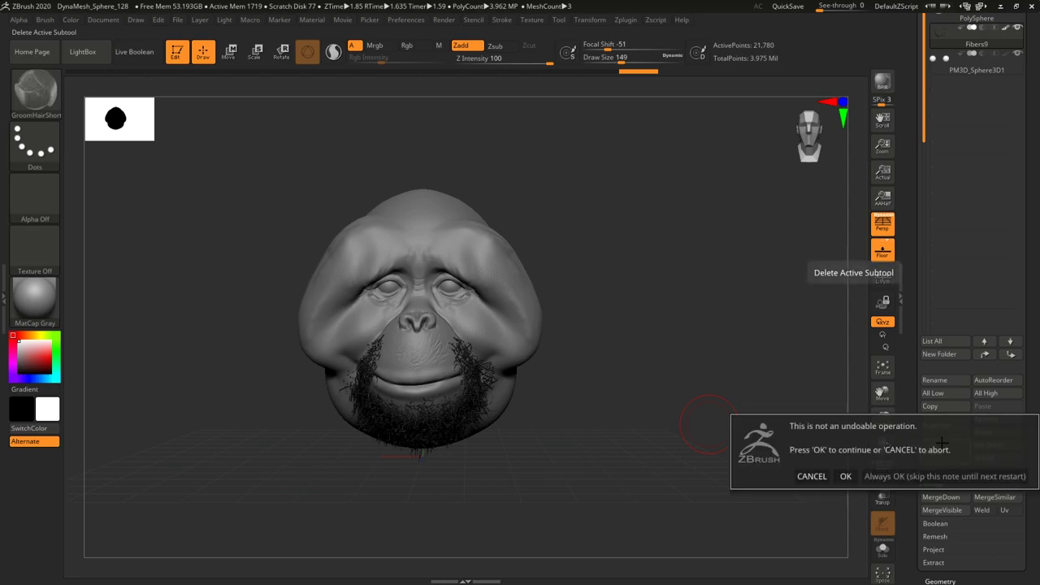
pyautogui.click(846, 476)
pyautogui.moveTo(665, 423)
pyautogui.mouseDown()
pyautogui.moveTo(641, 421)
pyautogui.moveTo(660, 419)
pyautogui.mouseUp()
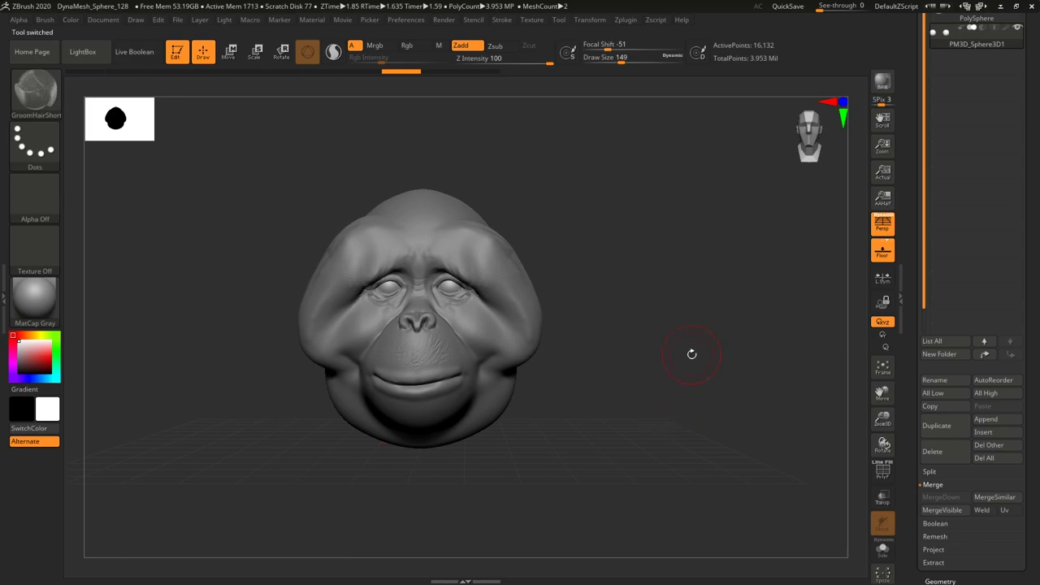
# Set Draw Size to 68, select the PolySphere head subtool and duplicate it.
pyautogui.moveTo(915, 62); pyautogui.dragTo(913, 112)
pyautogui.keyDown('alt'); pyautogui.moveTo(680, 415); pyautogui.dragTo(691, 463); pyautogui.keyUp('alt')
pyautogui.moveTo(685, 391); pyautogui.dragTo(663, 329)
pyautogui.moveTo(622, 63); pyautogui.dragTo(596, 64)
pyautogui.moveTo(719, 424); pyautogui.dragTo(665, 411)
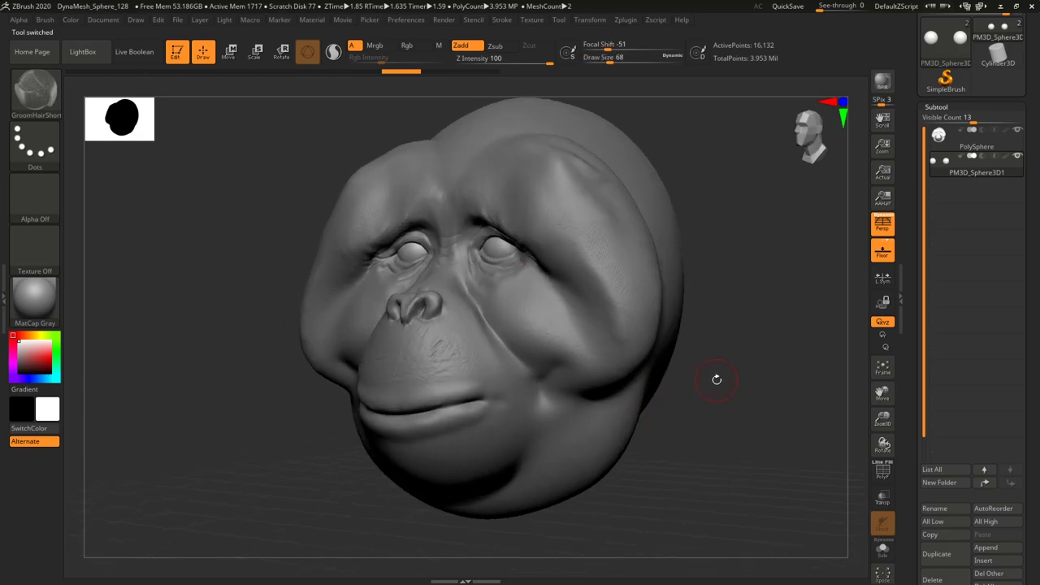
pyautogui.keyDown('shift'); pyautogui.moveTo(717, 380); pyautogui.dragTo(797, 410); pyautogui.keyUp('shift')
pyautogui.click(939, 136)
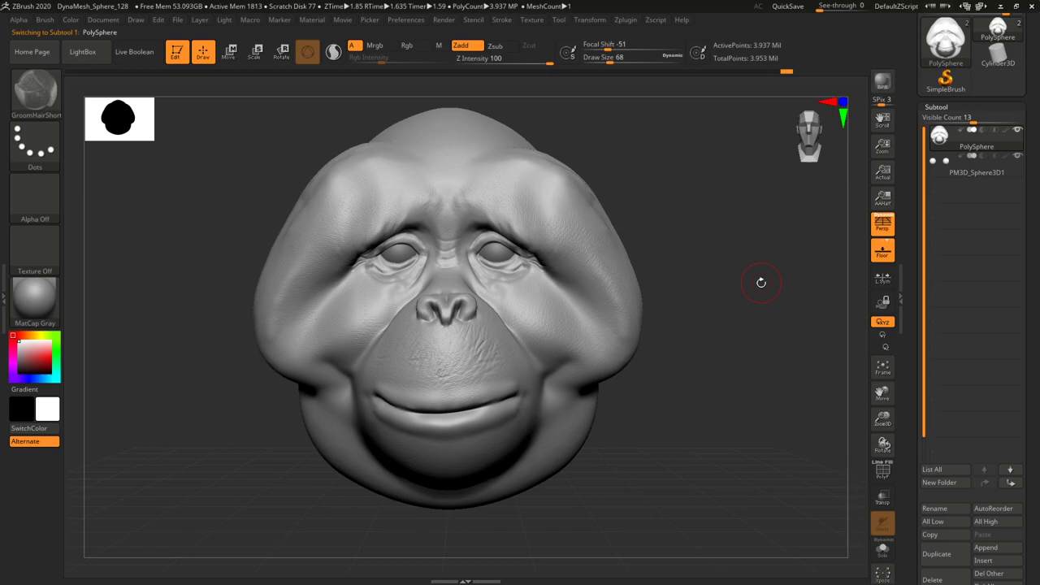
pyautogui.click(948, 548)
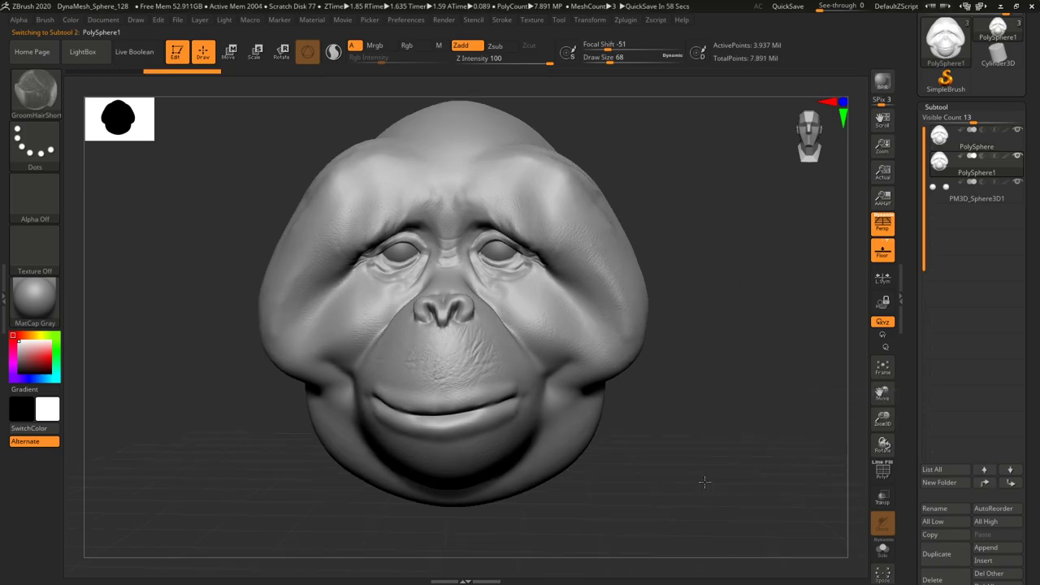
# Turn on transparency and scale the duplicated head up slightly with the gizmo.
pyautogui.moveTo(764, 443); pyautogui.dragTo(719, 462)
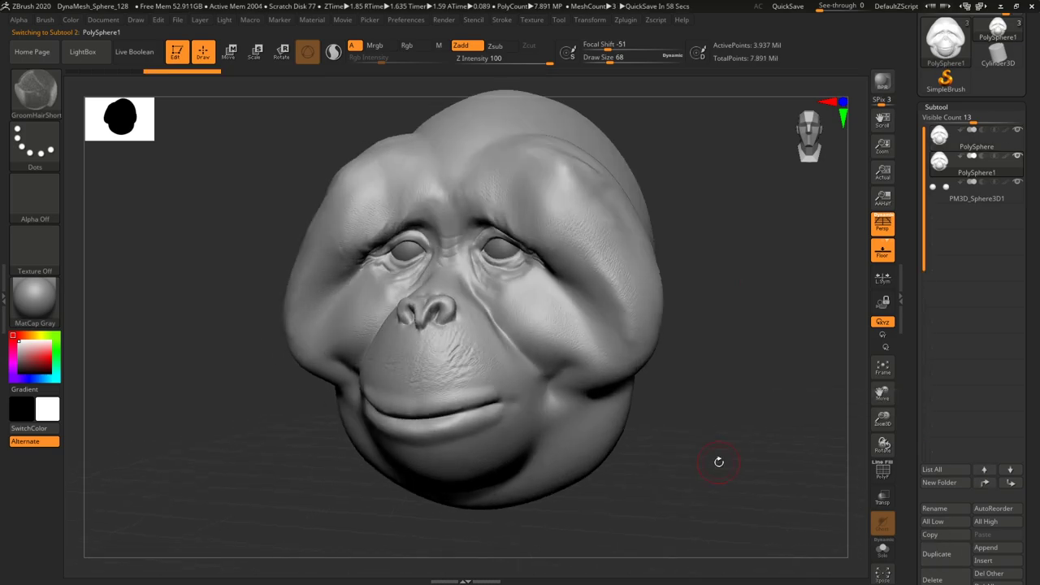
pyautogui.click(884, 499)
pyautogui.moveTo(727, 468); pyautogui.dragTo(743, 490)
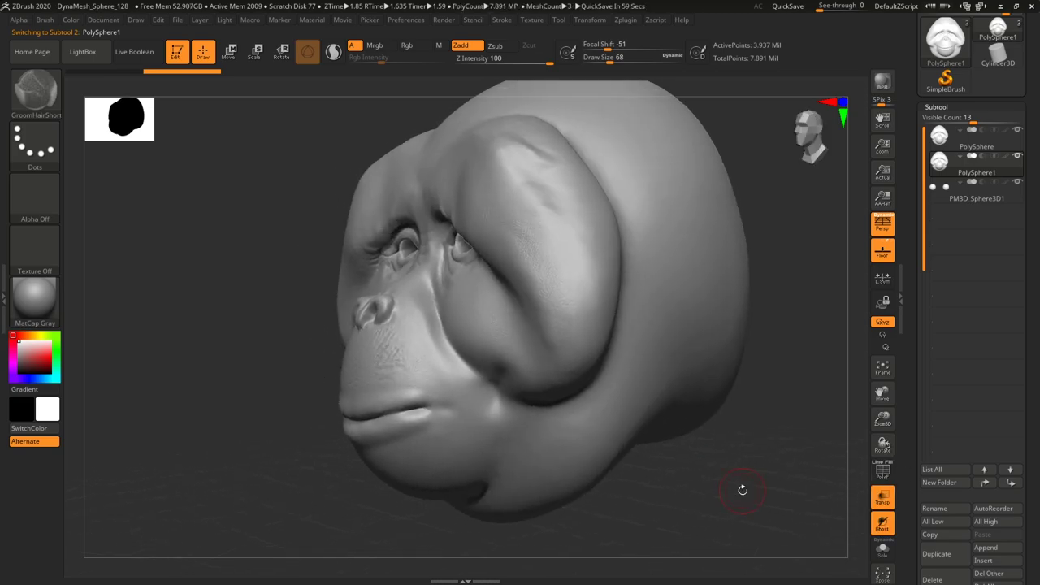
pyautogui.press('w')
pyautogui.press('e')
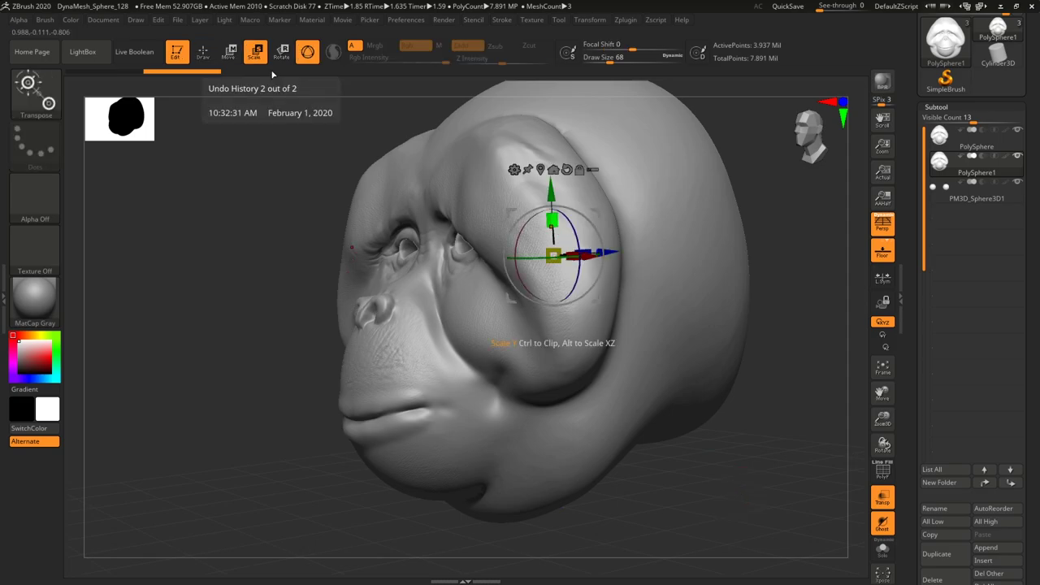
pyautogui.moveTo(555, 252); pyautogui.dragTo(556, 254)
pyautogui.moveTo(705, 452)
pyautogui.mouseDown()
pyautogui.moveTo(780, 465)
pyautogui.moveTo(735, 500)
pyautogui.moveTo(716, 497)
pyautogui.mouseUp()
# Switch to the Move brush and turn off the ghosted transparency.
pyautogui.click(47, 97)
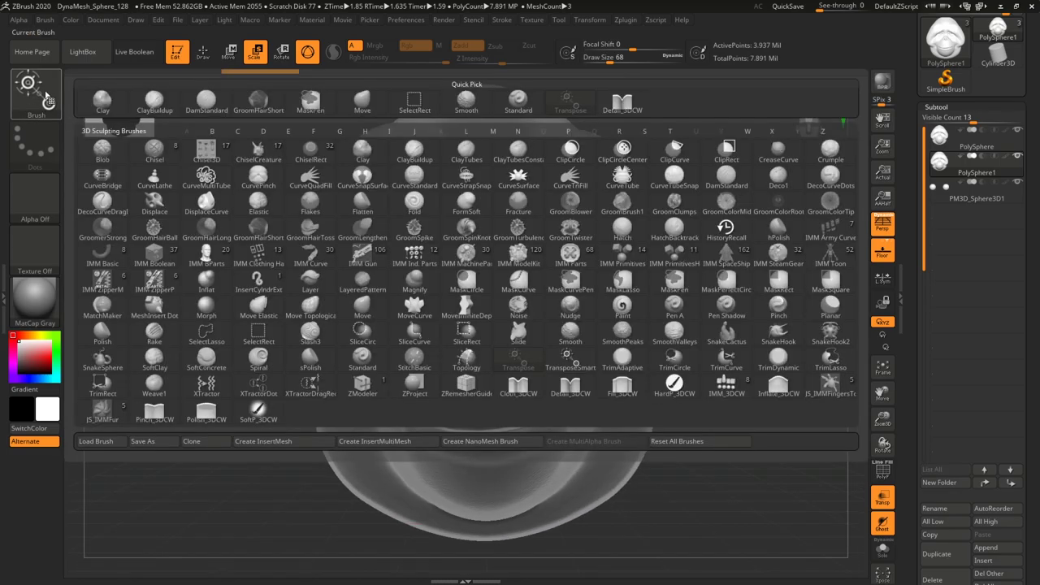
pyautogui.click(362, 99)
pyautogui.click(883, 523)
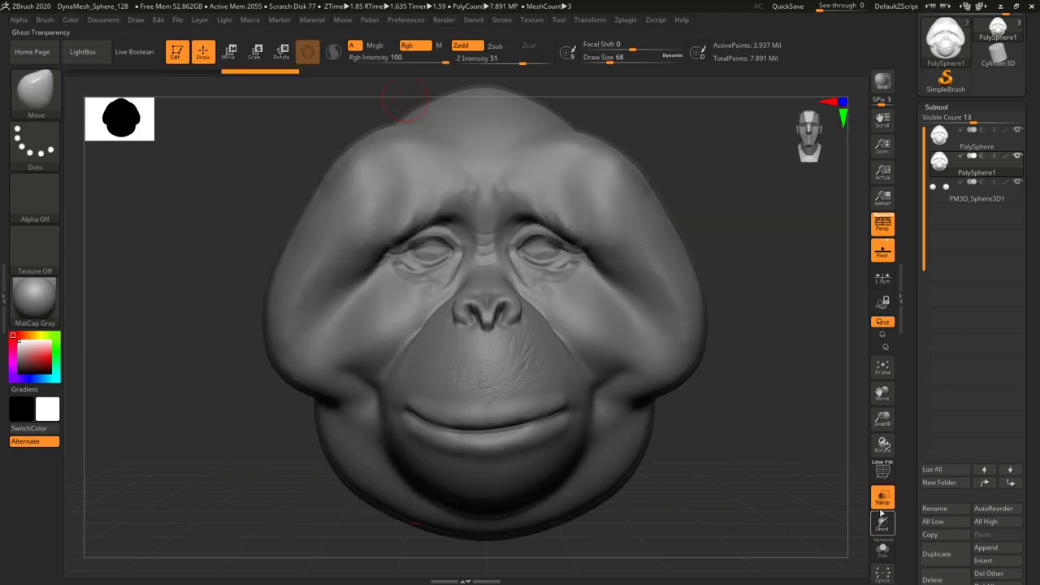
pyautogui.click(882, 496)
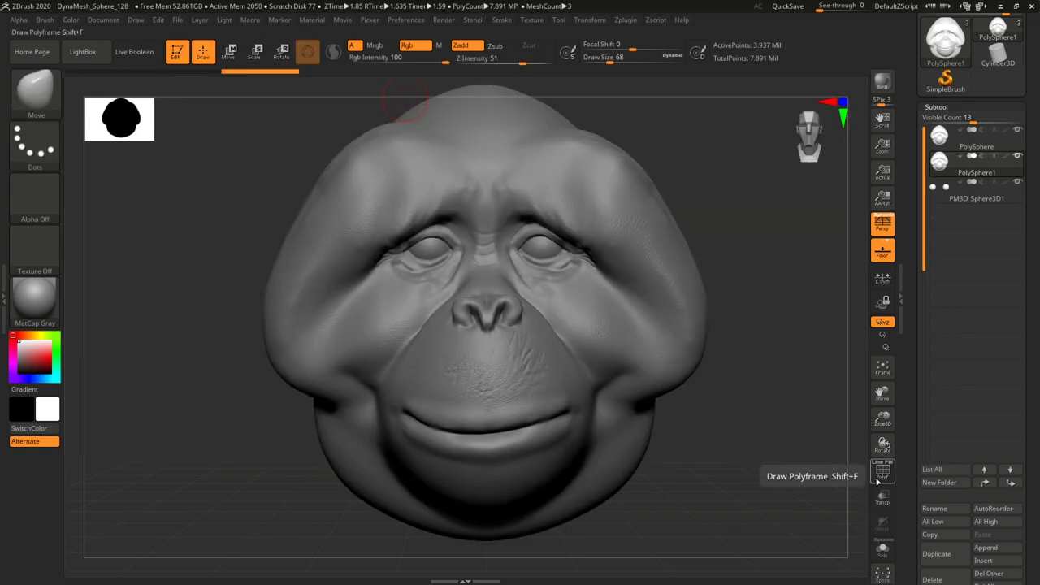
# Turn on Polyframe, set Draw Size to 177 and push the duplicate's exposed patches beside the nose beneath the original skin.
pyautogui.click(877, 481)
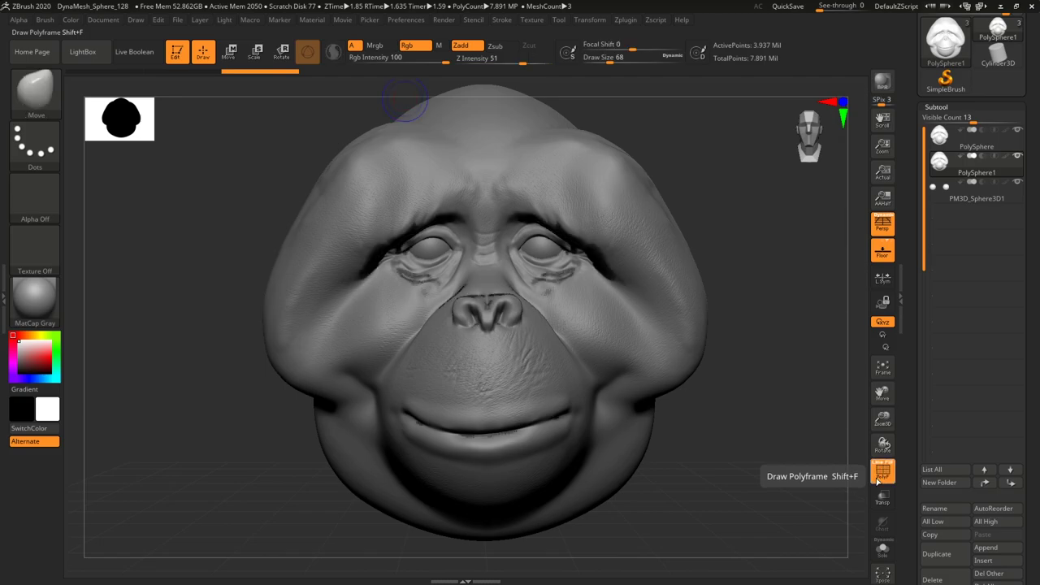
pyautogui.moveTo(731, 423); pyautogui.dragTo(776, 400)
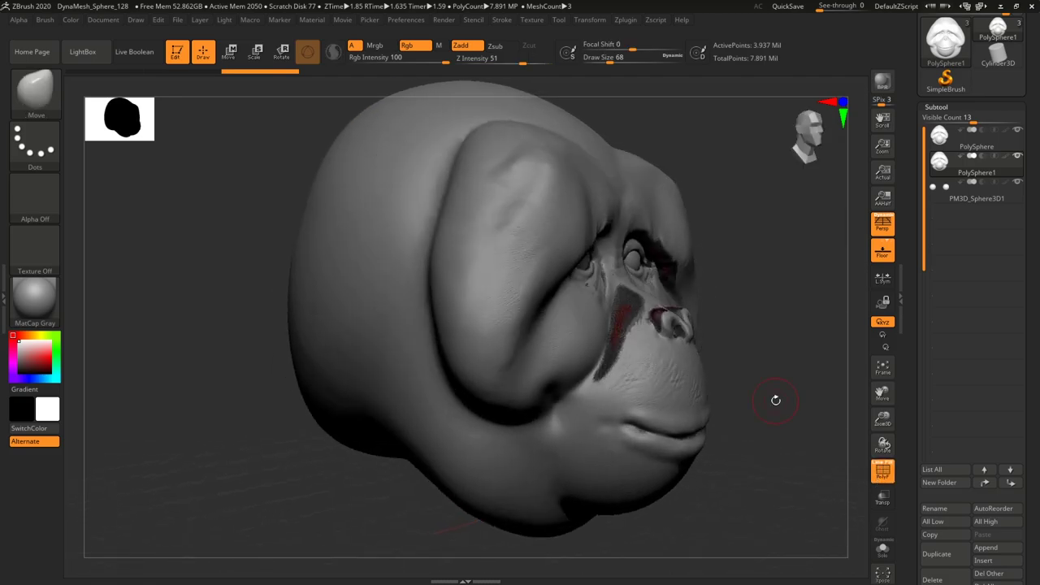
pyautogui.moveTo(626, 62); pyautogui.dragTo(643, 75)
pyautogui.moveTo(778, 371); pyautogui.dragTo(768, 290)
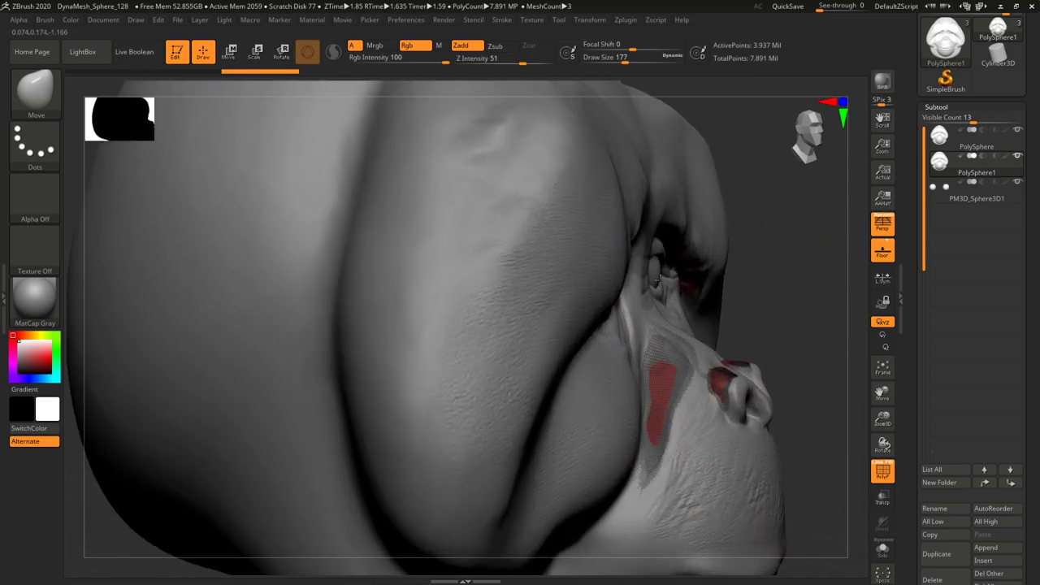
pyautogui.moveTo(663, 281); pyautogui.dragTo(663, 262)
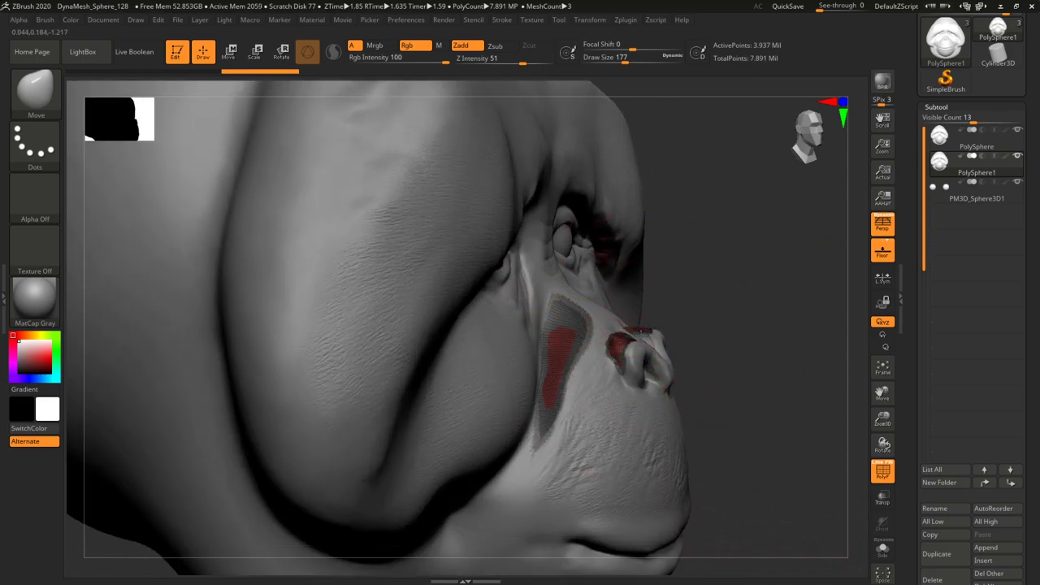
pyautogui.moveTo(750, 374)
pyautogui.mouseDown()
pyautogui.moveTo(618, 372)
pyautogui.moveTo(543, 357)
pyautogui.mouseUp()
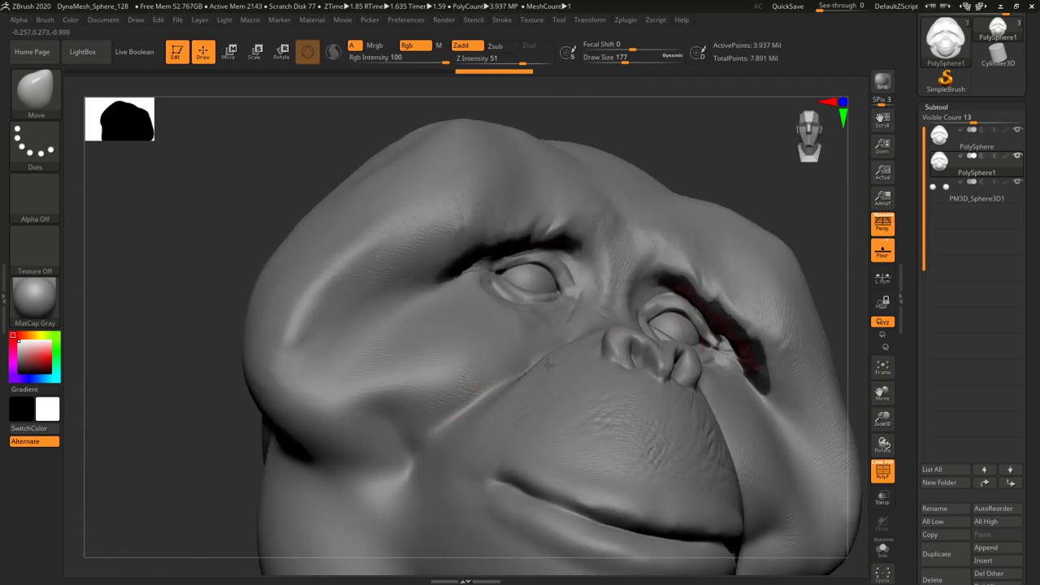
# Adjust the duplicate around the brow and eyes with the Move brush, checking for spots where it pokes through the face.
pyautogui.moveTo(785, 181); pyautogui.dragTo(740, 202)
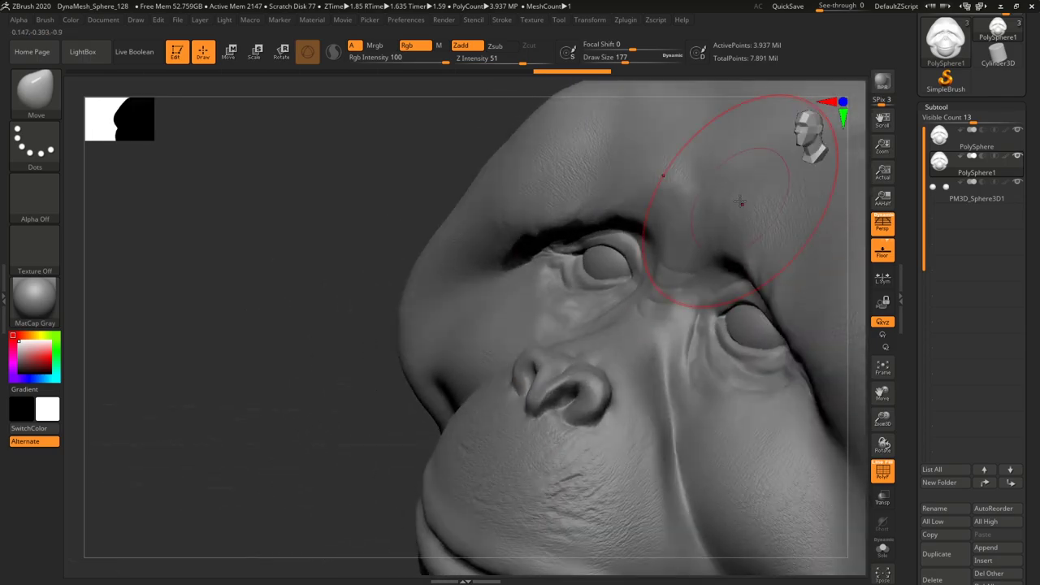
pyautogui.moveTo(313, 399); pyautogui.dragTo(178, 388)
pyautogui.moveTo(630, 331); pyautogui.dragTo(646, 325)
pyautogui.moveTo(193, 388); pyautogui.dragTo(261, 365)
pyautogui.keyDown('alt'); pyautogui.moveTo(770, 404); pyautogui.dragTo(742, 286); pyautogui.keyUp('alt')
pyautogui.moveTo(769, 357); pyautogui.dragTo(588, 347)
pyautogui.moveTo(765, 407); pyautogui.dragTo(713, 446)
# Isolate the duplicate head and shrink it with a Deformation Inflate value of -12.
pyautogui.scroll(-3, 914, 412)
pyautogui.scroll(-5, 913, 412)
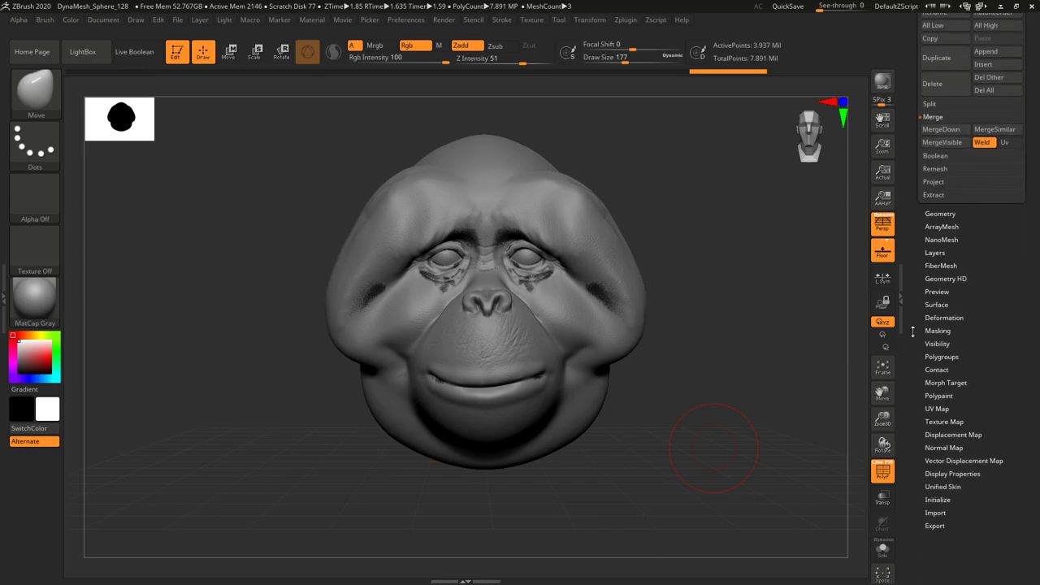
pyautogui.click(964, 317)
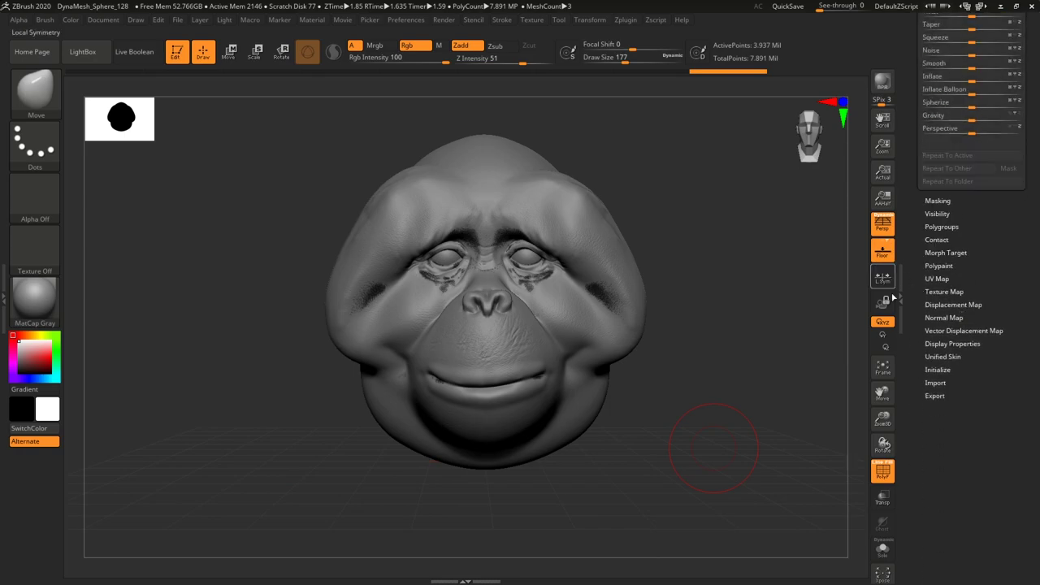
pyautogui.click(883, 550)
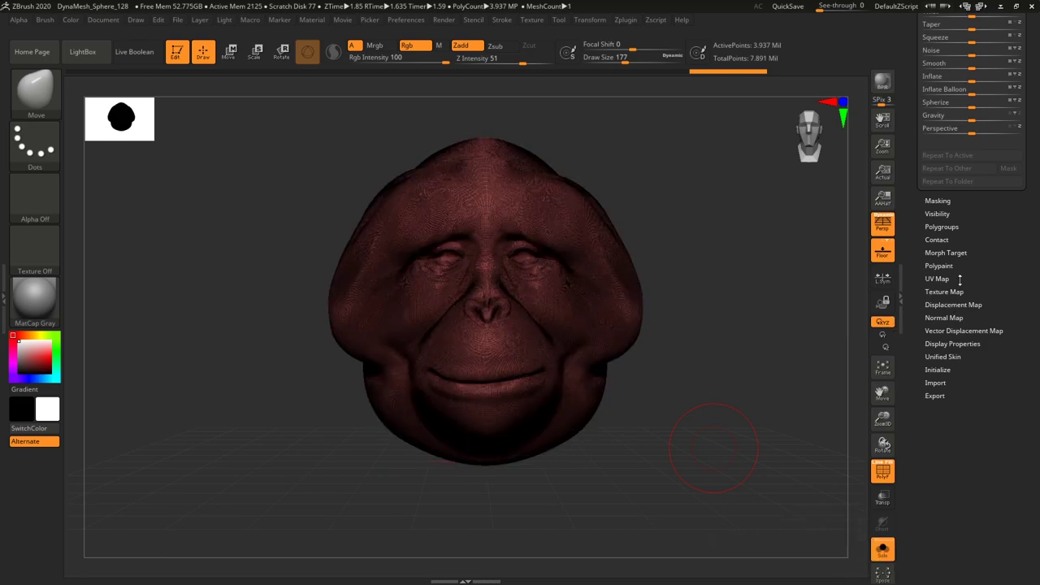
pyautogui.moveTo(911, 140); pyautogui.dragTo(914, 159)
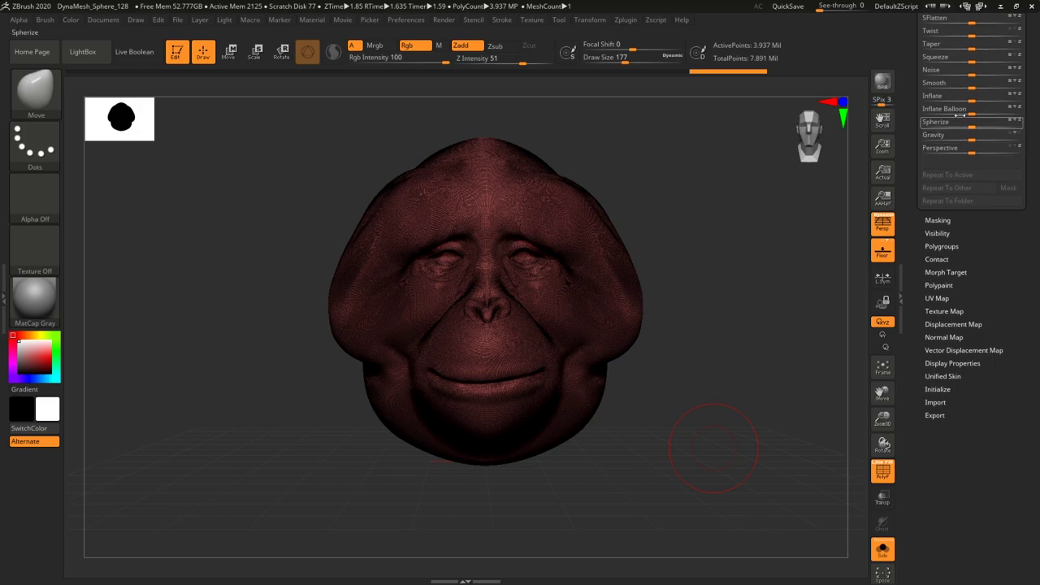
pyautogui.click(973, 100)
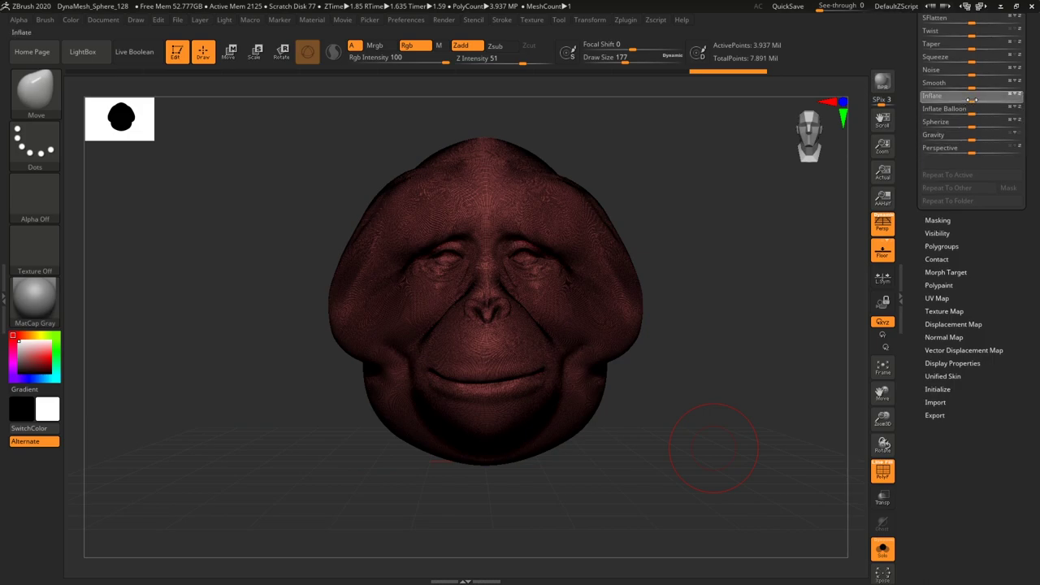
pyautogui.moveTo(969, 100); pyautogui.dragTo(965, 99)
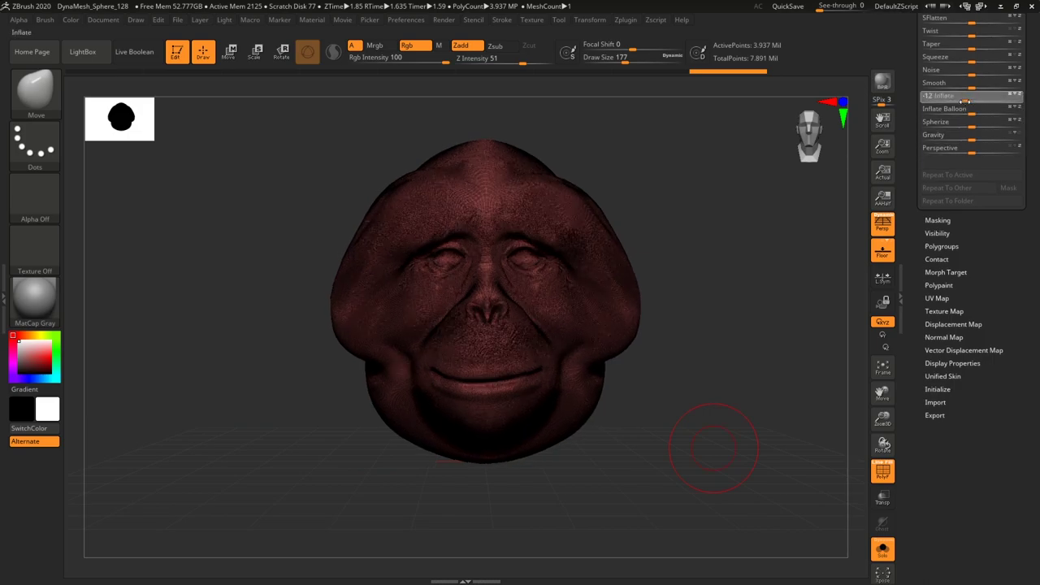
# Compare the heads by toggling Solo mode, leave it off and hide the Polyframe display.
pyautogui.click(879, 548)
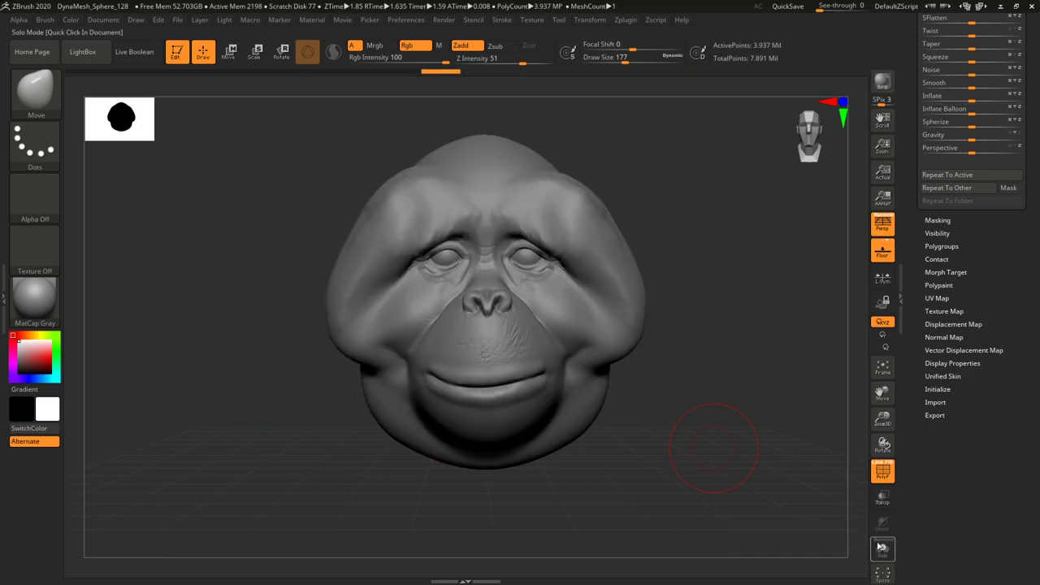
pyautogui.click(881, 547)
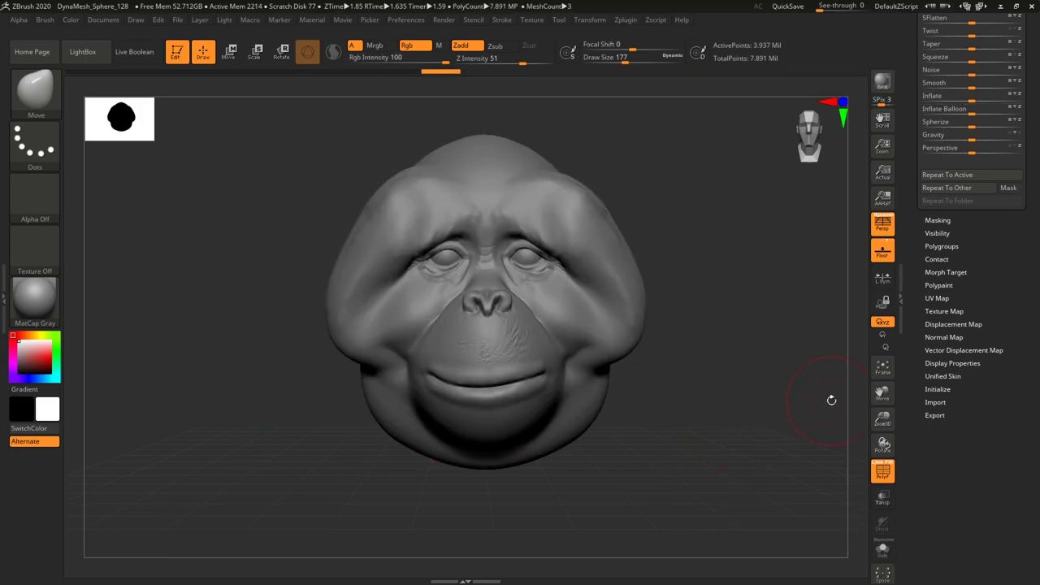
pyautogui.click(882, 548)
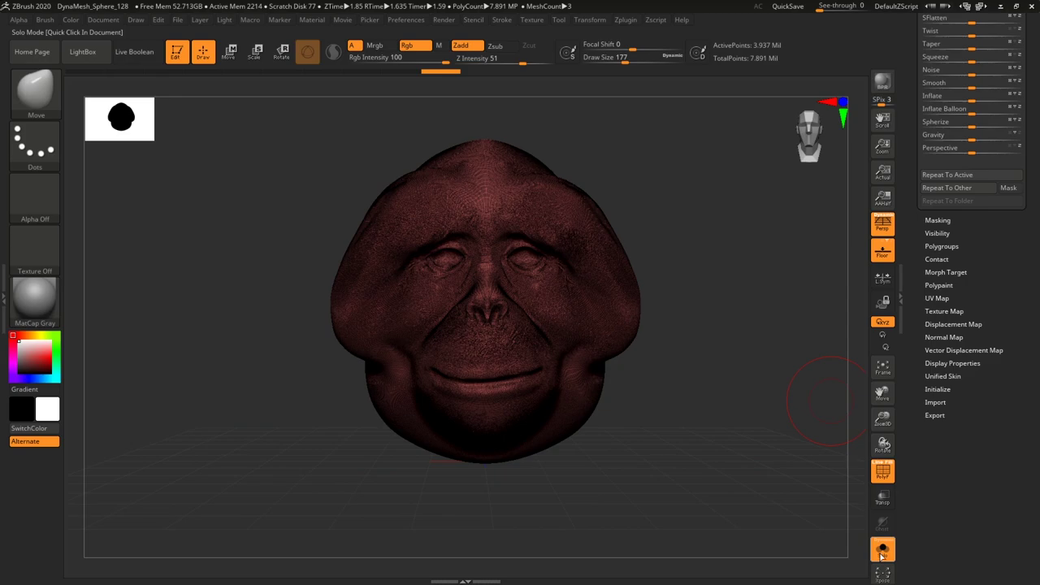
pyautogui.press('shift')
pyautogui.click(881, 551)
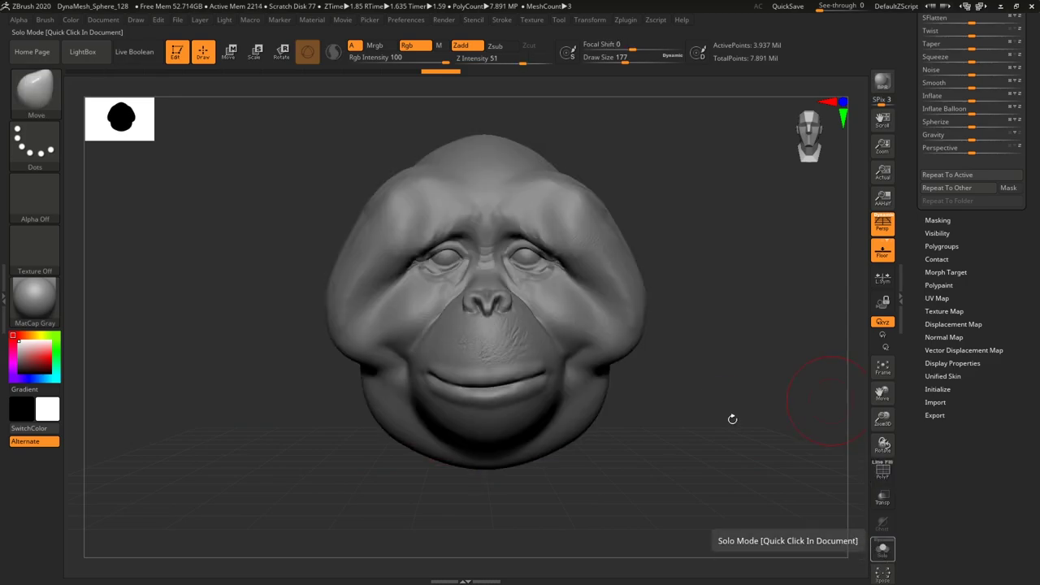
pyautogui.keyDown('ctrl'); pyautogui.moveTo(738, 428); pyautogui.dragTo(749, 454, button='right'); pyautogui.keyUp('ctrl')
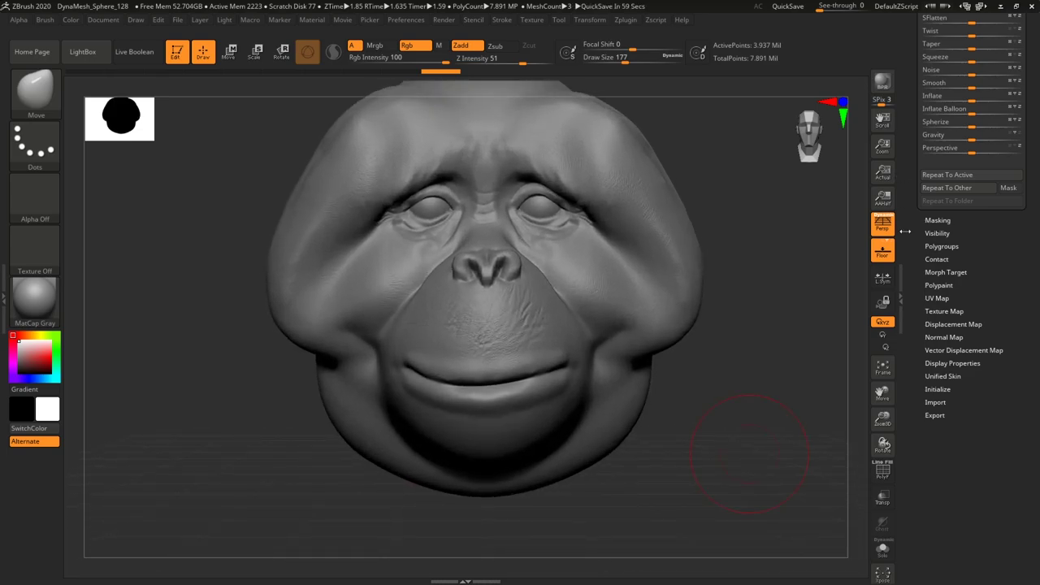
# Switch to the ClayBuildup brush and lay a first strip of clay along the crease beside the muzzle.
pyautogui.click(38, 91)
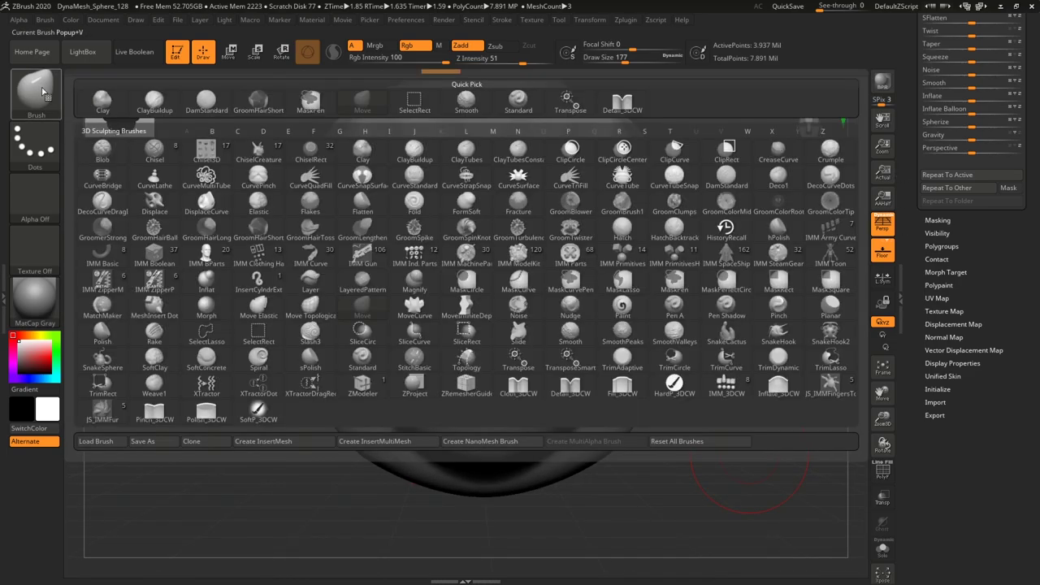
pyautogui.click(154, 99)
pyautogui.moveTo(631, 62); pyautogui.dragTo(621, 62)
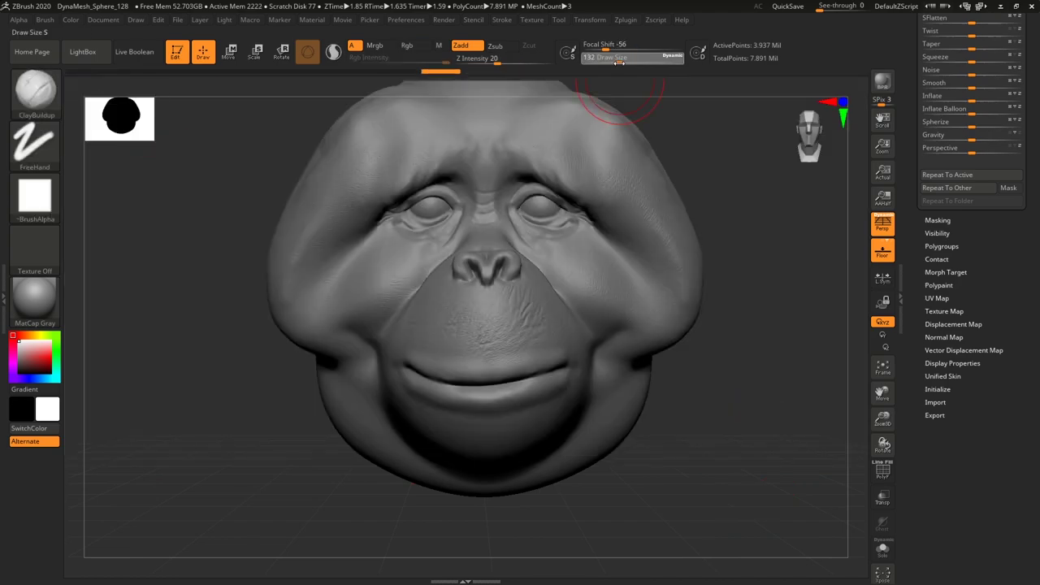
pyautogui.moveTo(801, 404); pyautogui.dragTo(733, 417)
pyautogui.moveTo(575, 307)
pyautogui.mouseDown()
pyautogui.moveTo(563, 281)
pyautogui.moveTo(588, 328)
pyautogui.mouseUp()
# Set Draw Size to 59 and Z Intensity to 32, and build up beard strips from the nose crease down the jaw.
pyautogui.moveTo(607, 62); pyautogui.dragTo(599, 62)
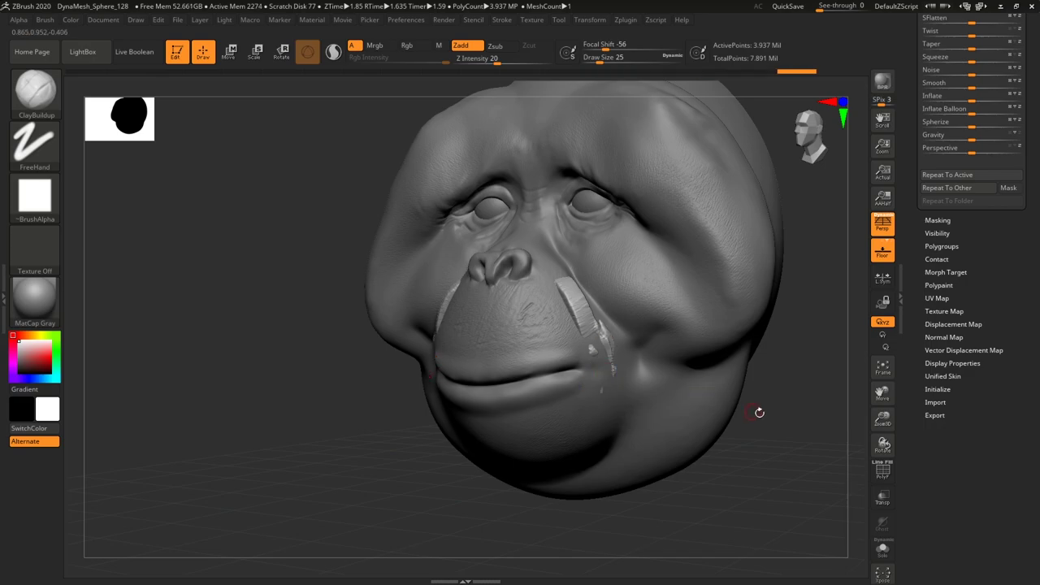
pyautogui.keyDown('shift'); pyautogui.moveTo(755, 414); pyautogui.dragTo(732, 360); pyautogui.keyUp('shift')
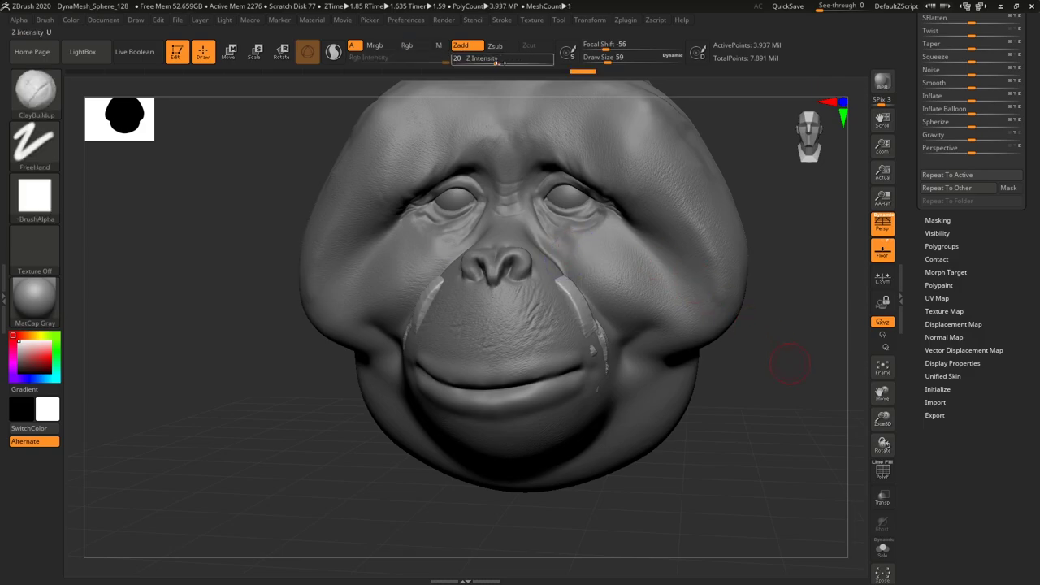
pyautogui.moveTo(499, 61); pyautogui.dragTo(509, 61)
pyautogui.moveTo(797, 399); pyautogui.dragTo(730, 368)
pyautogui.moveTo(561, 256)
pyautogui.mouseDown()
pyautogui.moveTo(630, 350)
pyautogui.moveTo(642, 386)
pyautogui.moveTo(617, 441)
pyautogui.mouseUp()
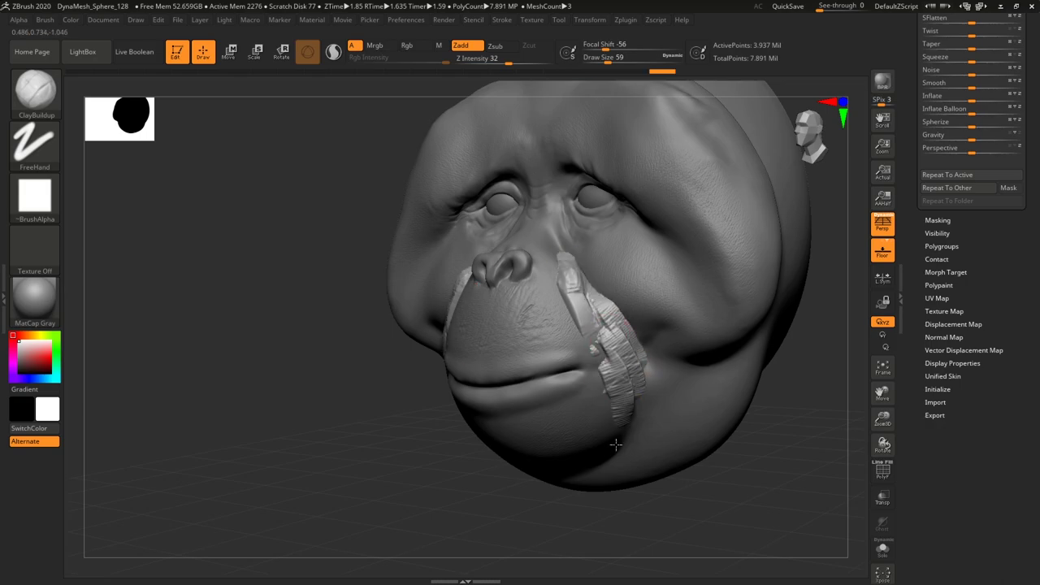
pyautogui.moveTo(681, 388); pyautogui.dragTo(679, 440)
pyautogui.moveTo(644, 355); pyautogui.dragTo(672, 443)
pyautogui.moveTo(647, 395)
pyautogui.mouseDown()
pyautogui.moveTo(650, 459)
pyautogui.moveTo(641, 465)
pyautogui.mouseUp()
# Build up vertical ClayBuildup beard strips across the jaw corner and over the chin below the lower lip.
pyautogui.moveTo(763, 471); pyautogui.dragTo(734, 445)
pyautogui.moveTo(633, 381); pyautogui.dragTo(621, 466)
pyautogui.moveTo(617, 386)
pyautogui.mouseDown()
pyautogui.moveTo(610, 435)
pyautogui.moveTo(591, 463)
pyautogui.mouseUp()
pyautogui.moveTo(553, 409); pyautogui.dragTo(547, 482)
pyautogui.moveTo(514, 405); pyautogui.dragTo(530, 472)
pyautogui.moveTo(482, 400); pyautogui.dragTo(510, 465)
pyautogui.moveTo(459, 400); pyautogui.dragTo(495, 470)
pyautogui.moveTo(517, 405); pyautogui.dragTo(530, 467)
pyautogui.moveTo(552, 403)
pyautogui.mouseDown()
pyautogui.moveTo(556, 478)
pyautogui.moveTo(543, 483)
pyautogui.mouseUp()
pyautogui.moveTo(510, 453); pyautogui.dragTo(539, 496)
# Add more clay strips on the chin and extend the beard back along the jawline under the cheek pad.
pyautogui.moveTo(746, 497)
pyautogui.mouseDown()
pyautogui.moveTo(756, 510)
pyautogui.moveTo(695, 448)
pyautogui.moveTo(565, 382)
pyautogui.mouseUp()
pyautogui.moveTo(421, 271)
pyautogui.mouseDown()
pyautogui.moveTo(410, 305)
pyautogui.moveTo(458, 344)
pyautogui.mouseUp()
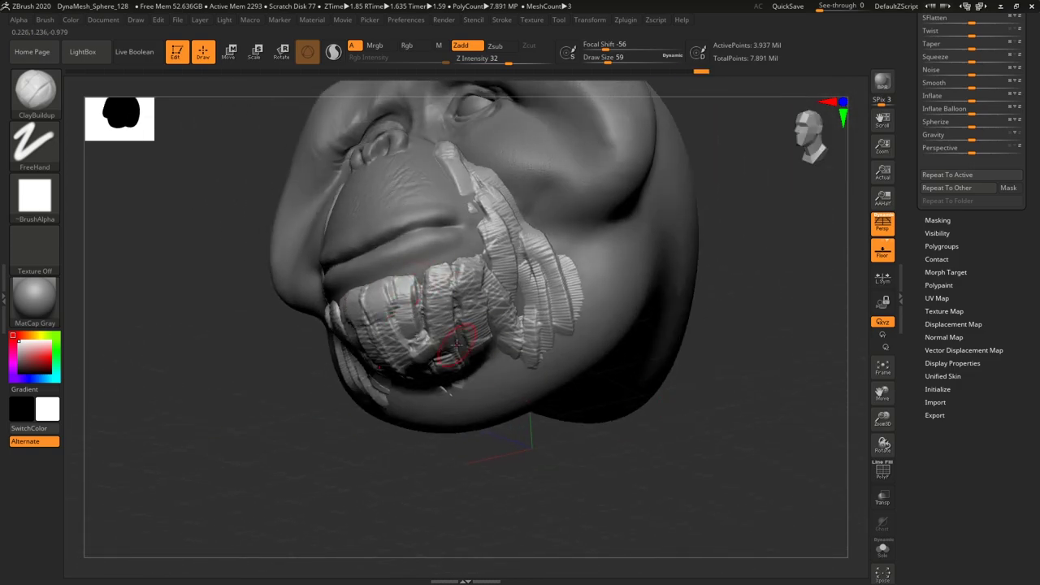
pyautogui.moveTo(673, 388); pyautogui.dragTo(647, 378)
pyautogui.moveTo(556, 257)
pyautogui.mouseDown()
pyautogui.moveTo(575, 320)
pyautogui.moveTo(593, 326)
pyautogui.mouseUp()
pyautogui.moveTo(593, 257); pyautogui.dragTo(613, 326)
pyautogui.moveTo(675, 435); pyautogui.dragTo(580, 425)
pyautogui.moveTo(480, 369)
pyautogui.mouseDown()
pyautogui.moveTo(515, 465)
pyautogui.moveTo(499, 406)
pyautogui.moveTo(513, 361)
pyautogui.moveTo(563, 309)
pyautogui.moveTo(596, 356)
pyautogui.mouseUp()
pyautogui.keyDown('alt'); pyautogui.moveTo(655, 472); pyautogui.dragTo(713, 449); pyautogui.keyUp('alt')
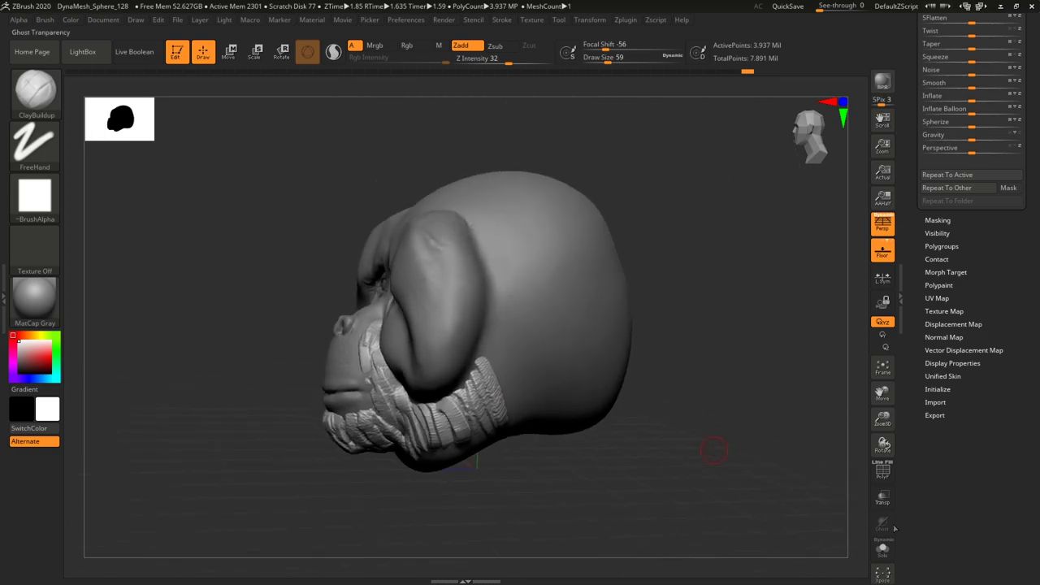
# Raise Draw Size to 104 and build up long hair strips on the side of the head behind the cheek pad.
pyautogui.click(882, 550)
pyautogui.moveTo(608, 510)
pyautogui.mouseDown()
pyautogui.moveTo(664, 501)
pyautogui.moveTo(666, 480)
pyautogui.moveTo(691, 490)
pyautogui.moveTo(632, 458)
pyautogui.mouseUp()
pyautogui.moveTo(491, 350); pyautogui.dragTo(514, 409)
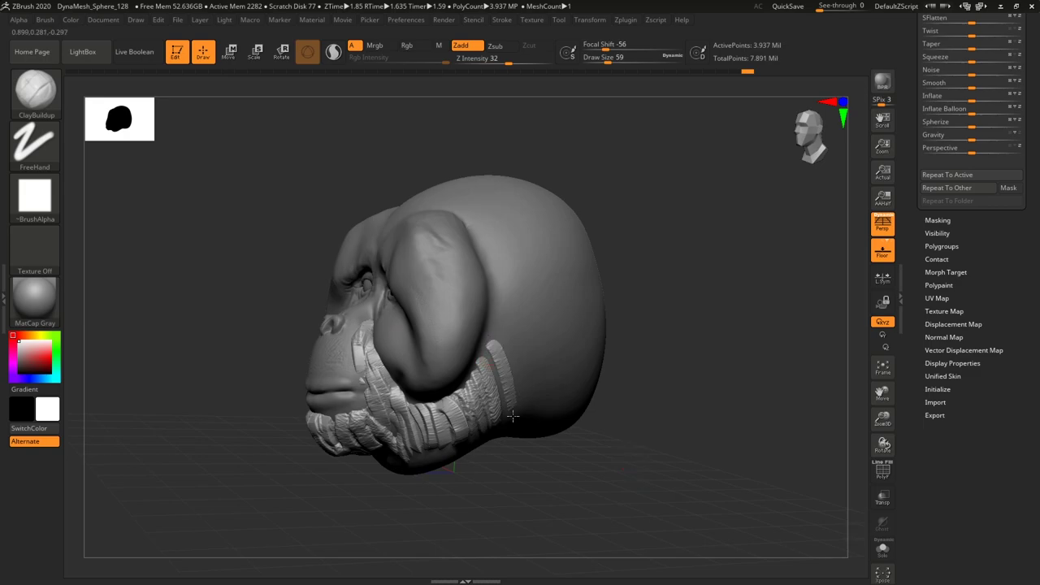
pyautogui.moveTo(505, 314); pyautogui.dragTo(539, 404)
pyautogui.moveTo(608, 60); pyautogui.dragTo(615, 61)
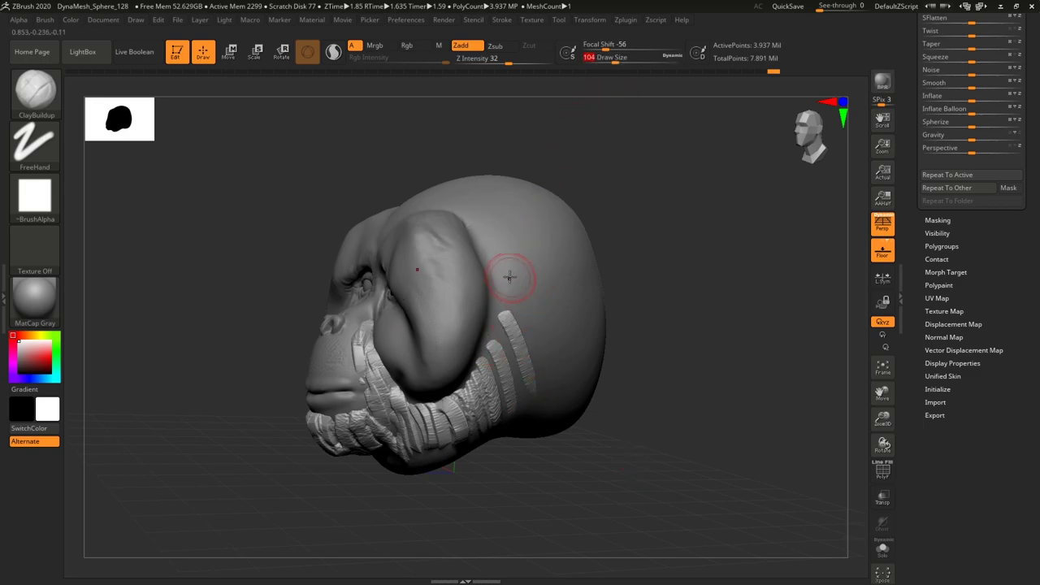
pyautogui.moveTo(510, 278); pyautogui.dragTo(557, 404)
pyautogui.moveTo(509, 246); pyautogui.dragTo(568, 399)
pyautogui.moveTo(503, 299); pyautogui.dragTo(529, 424)
pyautogui.moveTo(495, 340); pyautogui.dragTo(501, 422)
# Extend the hair strips farther back on the side of the head and up toward the crown.
pyautogui.moveTo(598, 479); pyautogui.dragTo(557, 476)
pyautogui.moveTo(554, 243); pyautogui.dragTo(615, 393)
pyautogui.moveTo(560, 298); pyautogui.dragTo(621, 396)
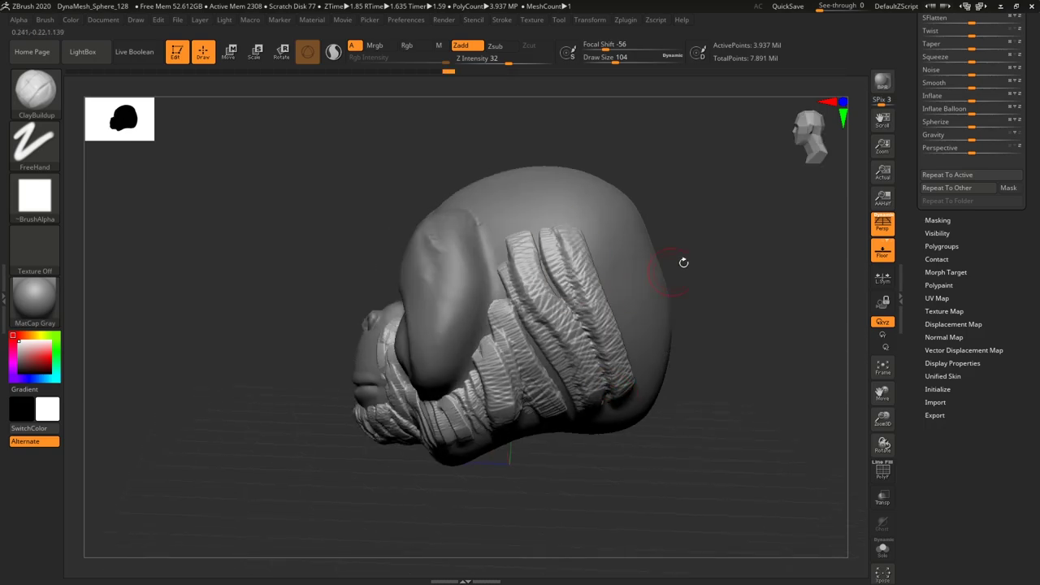
pyautogui.moveTo(676, 269); pyautogui.dragTo(660, 325)
pyautogui.moveTo(546, 186); pyautogui.dragTo(582, 266)
pyautogui.moveTo(505, 180); pyautogui.dragTo(540, 235)
pyautogui.moveTo(484, 185)
pyautogui.mouseDown()
pyautogui.moveTo(517, 237)
pyautogui.moveTo(502, 229)
pyautogui.mouseUp()
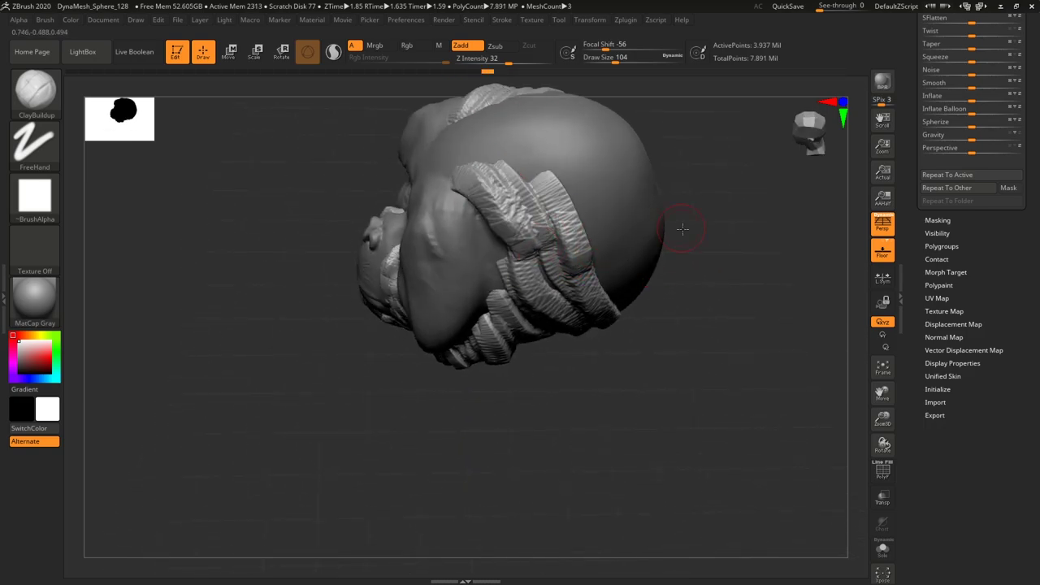
pyautogui.moveTo(682, 228); pyautogui.dragTo(725, 223)
pyautogui.moveTo(442, 158)
pyautogui.mouseDown()
pyautogui.moveTo(476, 163)
pyautogui.moveTo(475, 133)
pyautogui.moveTo(462, 132)
pyautogui.mouseUp()
pyautogui.moveTo(672, 311)
pyautogui.mouseDown()
pyautogui.moveTo(691, 302)
pyautogui.moveTo(675, 304)
pyautogui.moveTo(708, 471)
pyautogui.moveTo(681, 306)
pyautogui.moveTo(738, 391)
pyautogui.moveTo(764, 409)
pyautogui.moveTo(750, 344)
pyautogui.moveTo(518, 179)
pyautogui.moveTo(470, 383)
pyautogui.mouseUp()
# Cover the back of the head with long vertical ClayBuildup hair strips.
pyautogui.moveTo(475, 151)
pyautogui.mouseDown()
pyautogui.moveTo(459, 219)
pyautogui.moveTo(449, 379)
pyautogui.mouseUp()
pyautogui.moveTo(447, 186)
pyautogui.mouseDown()
pyautogui.moveTo(424, 265)
pyautogui.moveTo(443, 369)
pyautogui.mouseUp()
pyautogui.moveTo(420, 198); pyautogui.dragTo(412, 354)
pyautogui.moveTo(392, 215)
pyautogui.mouseDown()
pyautogui.moveTo(398, 353)
pyautogui.moveTo(385, 367)
pyautogui.mouseUp()
pyautogui.moveTo(357, 238)
pyautogui.mouseDown()
pyautogui.moveTo(360, 310)
pyautogui.moveTo(383, 387)
pyautogui.mouseUp()
pyautogui.moveTo(408, 370); pyautogui.dragTo(419, 391)
pyautogui.moveTo(507, 178); pyautogui.dragTo(499, 410)
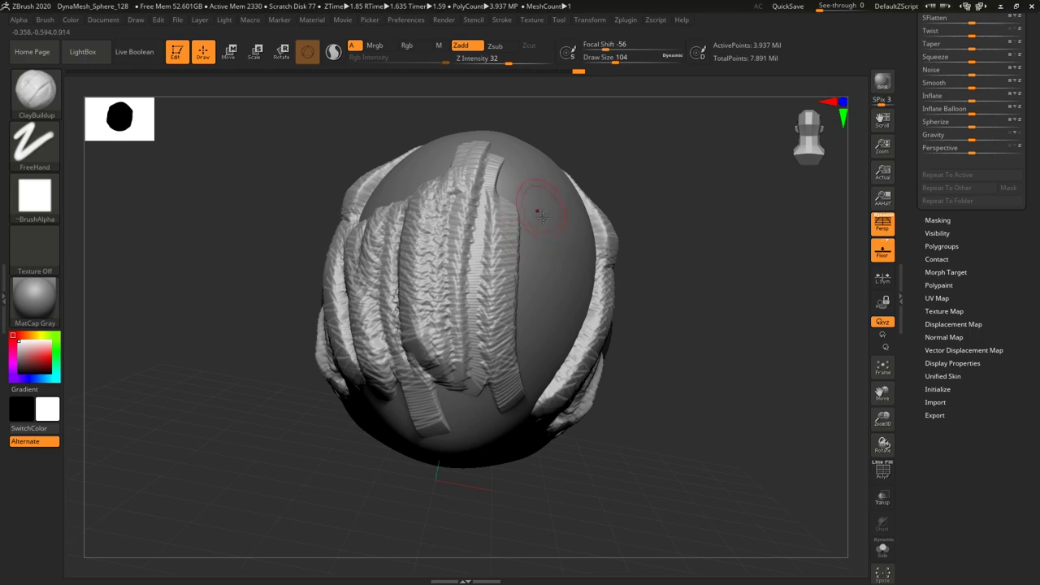
pyautogui.moveTo(534, 203); pyautogui.dragTo(546, 415)
pyautogui.moveTo(561, 234); pyautogui.dragTo(544, 397)
# Fill in the crown and upper back of the head with overlapping hair strips.
pyautogui.moveTo(696, 328); pyautogui.dragTo(675, 347)
pyautogui.keyDown('alt'); pyautogui.moveTo(676, 260); pyautogui.dragTo(670, 422); pyautogui.keyUp('alt')
pyautogui.moveTo(482, 280); pyautogui.dragTo(427, 396)
pyautogui.moveTo(467, 268)
pyautogui.mouseDown()
pyautogui.moveTo(416, 338)
pyautogui.moveTo(408, 379)
pyautogui.mouseUp()
pyautogui.moveTo(448, 264)
pyautogui.mouseDown()
pyautogui.moveTo(392, 358)
pyautogui.moveTo(365, 366)
pyautogui.moveTo(396, 355)
pyautogui.mouseUp()
pyautogui.moveTo(477, 253); pyautogui.dragTo(443, 354)
pyautogui.moveTo(451, 253)
pyautogui.mouseDown()
pyautogui.moveTo(447, 298)
pyautogui.moveTo(459, 244)
pyautogui.moveTo(529, 431)
pyautogui.moveTo(561, 393)
pyautogui.mouseUp()
pyautogui.moveTo(549, 342); pyautogui.dragTo(556, 312)
pyautogui.moveTo(497, 237)
pyautogui.mouseDown()
pyautogui.moveTo(560, 322)
pyautogui.moveTo(546, 290)
pyautogui.mouseUp()
pyautogui.moveTo(520, 253); pyautogui.dragTo(560, 298)
pyautogui.moveTo(655, 332); pyautogui.dragTo(725, 348)
pyautogui.moveTo(400, 234); pyautogui.dragTo(316, 392)
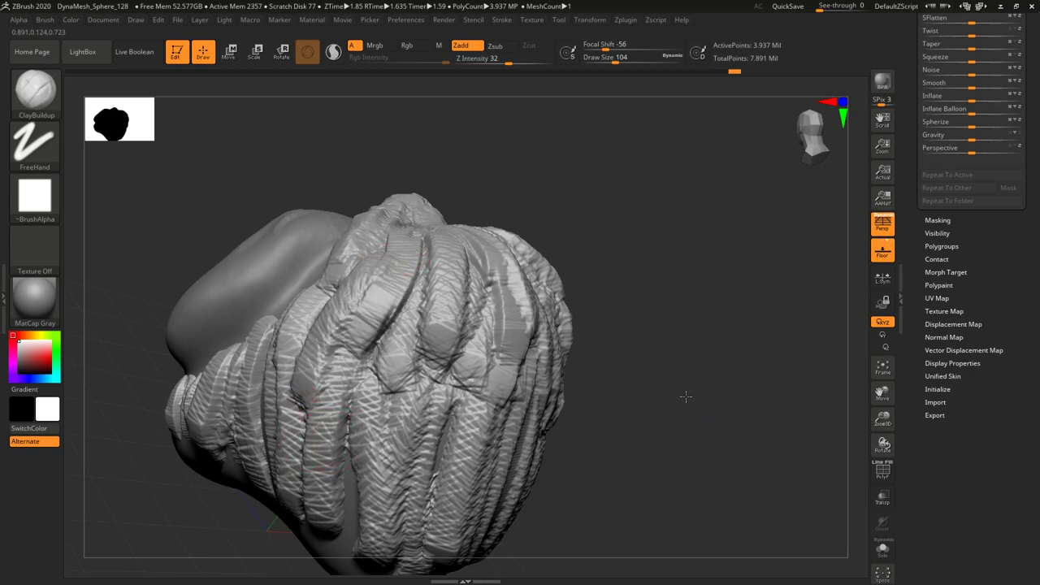
# Add hair strips on the lower side of the head toward the nape and jaw.
pyautogui.keyDown('alt'); pyautogui.moveTo(686, 415); pyautogui.dragTo(685, 344); pyautogui.keyUp('alt')
pyautogui.moveTo(666, 391); pyautogui.dragTo(611, 360)
pyautogui.moveTo(402, 299); pyautogui.dragTo(385, 376)
pyautogui.moveTo(282, 258); pyautogui.dragTo(294, 326)
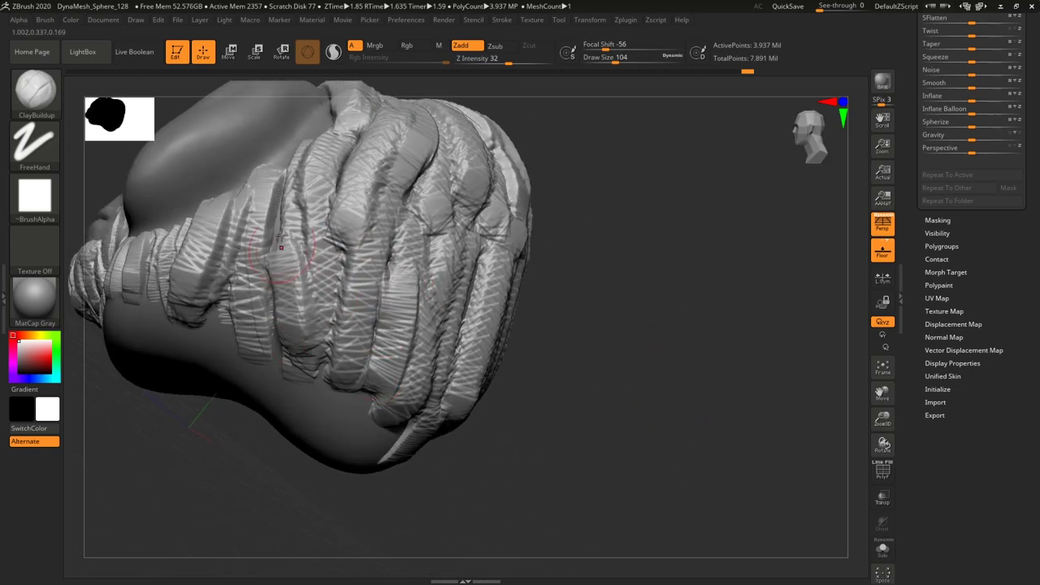
pyautogui.moveTo(643, 391)
pyautogui.mouseDown(button='right')
pyautogui.moveTo(661, 402)
pyautogui.moveTo(534, 355)
pyautogui.moveTo(668, 383)
pyautogui.moveTo(657, 378)
pyautogui.moveTo(634, 401)
pyautogui.moveTo(685, 297)
pyautogui.mouseUp(button='right')
pyautogui.moveTo(369, 298); pyautogui.dragTo(336, 326)
# Set Draw Size to 44 and layer finer beard strips over the cheek crease and along both sides of the jaw.
pyautogui.moveTo(614, 64); pyautogui.dragTo(600, 65)
pyautogui.moveTo(421, 242)
pyautogui.mouseDown()
pyautogui.moveTo(366, 290)
pyautogui.moveTo(305, 310)
pyautogui.moveTo(299, 328)
pyautogui.mouseUp()
pyautogui.moveTo(381, 309); pyautogui.dragTo(346, 373)
pyautogui.moveTo(352, 320); pyautogui.dragTo(320, 392)
pyautogui.moveTo(714, 392)
pyautogui.mouseDown()
pyautogui.moveTo(674, 382)
pyautogui.moveTo(704, 329)
pyautogui.mouseUp()
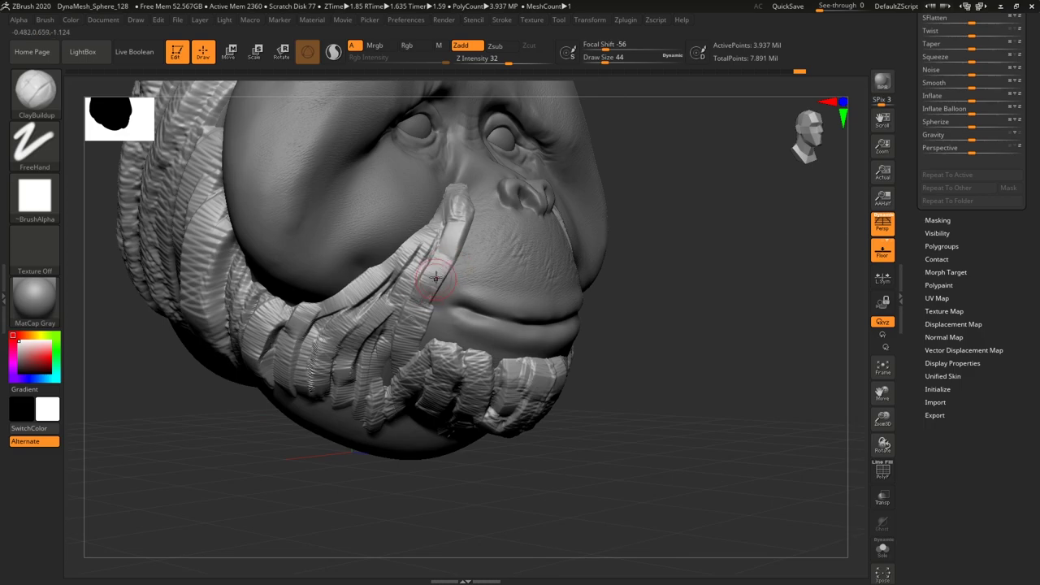
pyautogui.moveTo(443, 240); pyautogui.dragTo(368, 333)
pyautogui.moveTo(742, 423)
pyautogui.mouseDown()
pyautogui.moveTo(683, 309)
pyautogui.moveTo(778, 412)
pyautogui.mouseUp()
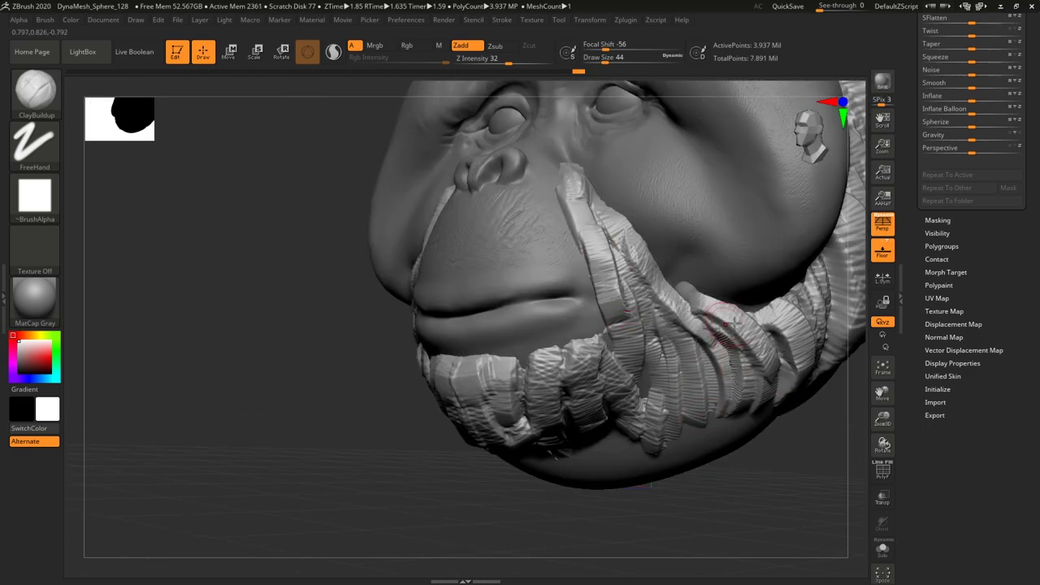
pyautogui.moveTo(746, 312); pyautogui.dragTo(776, 420)
pyautogui.moveTo(738, 516); pyautogui.dragTo(708, 441)
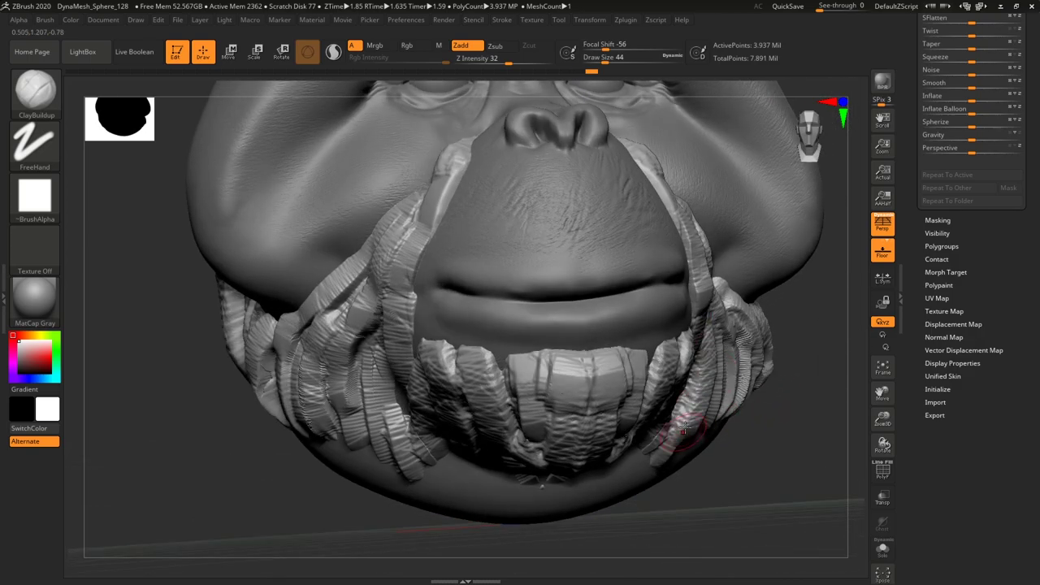
# Frame the whole head, set Draw Size to 202 and smooth the clay strips on the crown and back of the head.
pyautogui.press('f')
pyautogui.moveTo(757, 374)
pyautogui.mouseDown()
pyautogui.moveTo(734, 407)
pyautogui.moveTo(561, 351)
pyautogui.moveTo(686, 344)
pyautogui.mouseUp()
pyautogui.click(632, 60)
pyautogui.moveTo(314, 244)
pyautogui.keyDown('shift'); pyautogui.mouseDown()
pyautogui.moveTo(332, 264)
pyautogui.moveTo(304, 282)
pyautogui.mouseUp(); pyautogui.keyUp('shift')
pyautogui.click(628, 60)
pyautogui.moveTo(576, 189); pyautogui.dragTo(363, 225)
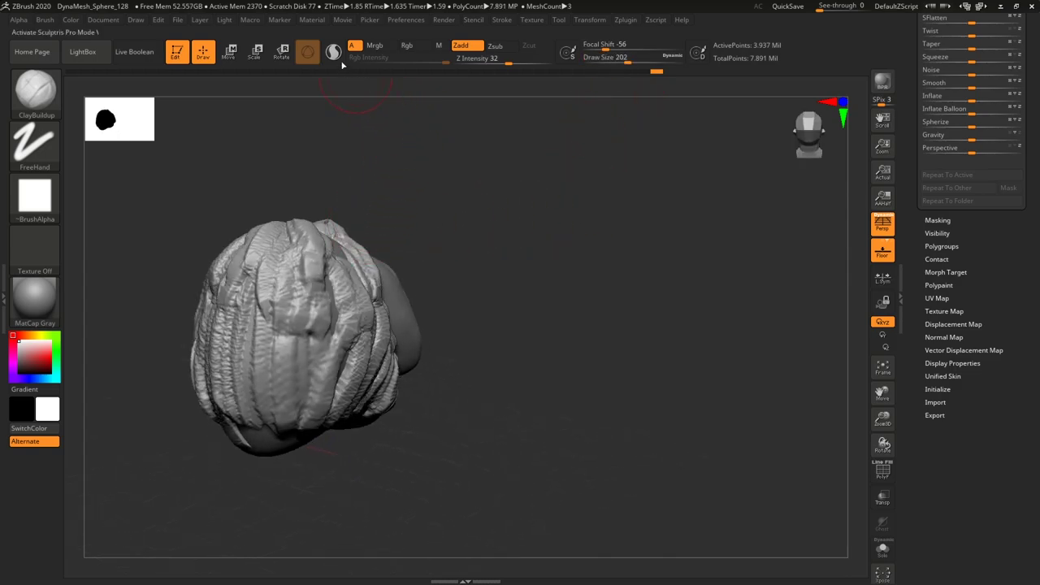
# Smooth the clay hair strips down the back of the head and around toward its side.
pyautogui.press('shift')
pyautogui.moveTo(260, 346)
pyautogui.keyDown('shift'); pyautogui.mouseDown()
pyautogui.moveTo(237, 362)
pyautogui.moveTo(255, 270)
pyautogui.mouseUp(); pyautogui.keyUp('shift')
pyautogui.moveTo(471, 318); pyautogui.dragTo(582, 356)
pyautogui.moveTo(201, 255)
pyautogui.keyDown('shift'); pyautogui.mouseDown()
pyautogui.moveTo(178, 335)
pyautogui.moveTo(134, 337)
pyautogui.mouseUp(); pyautogui.keyUp('shift')
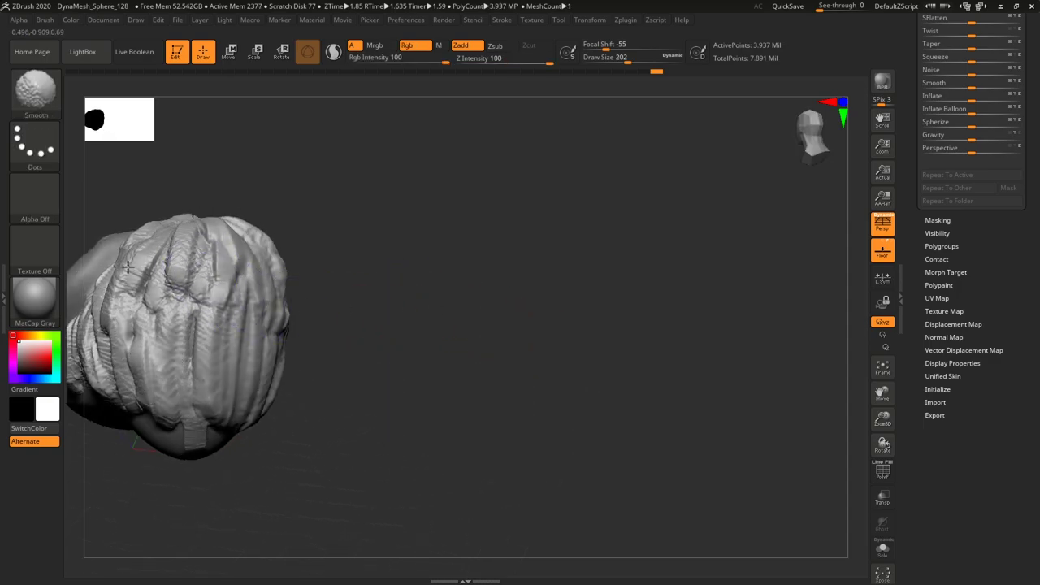
pyautogui.moveTo(436, 332)
pyautogui.mouseDown()
pyautogui.moveTo(583, 371)
pyautogui.moveTo(523, 355)
pyautogui.mouseUp()
pyautogui.keyDown('shift'); pyautogui.moveTo(211, 380); pyautogui.dragTo(146, 383); pyautogui.keyUp('shift')
pyautogui.moveTo(431, 366)
pyautogui.mouseDown()
pyautogui.moveTo(537, 380)
pyautogui.moveTo(615, 352)
pyautogui.mouseUp()
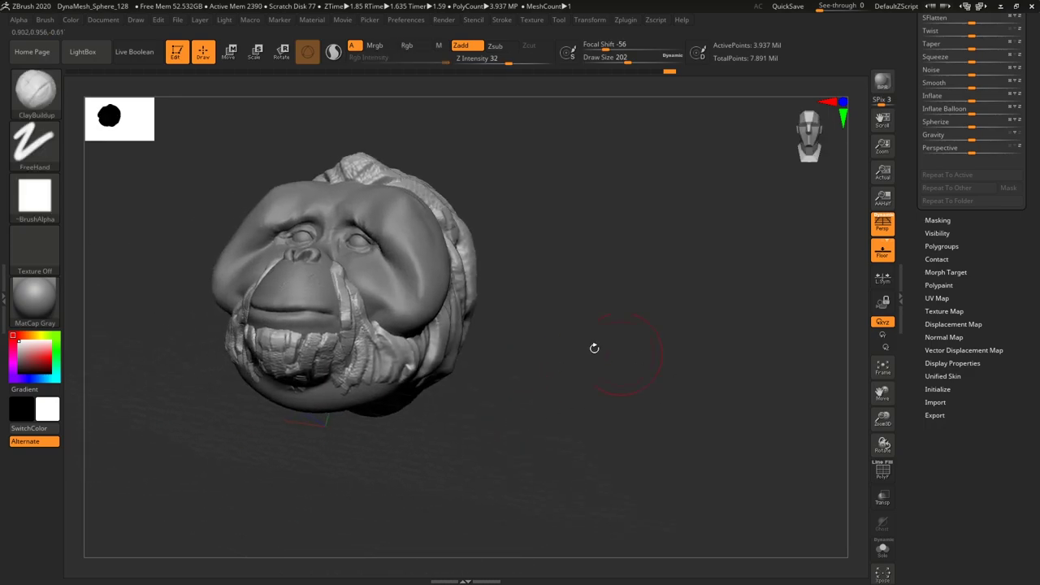
# Smooth the beard strips below the lower lip and the hair strips along the side of the head.
pyautogui.press('shift')
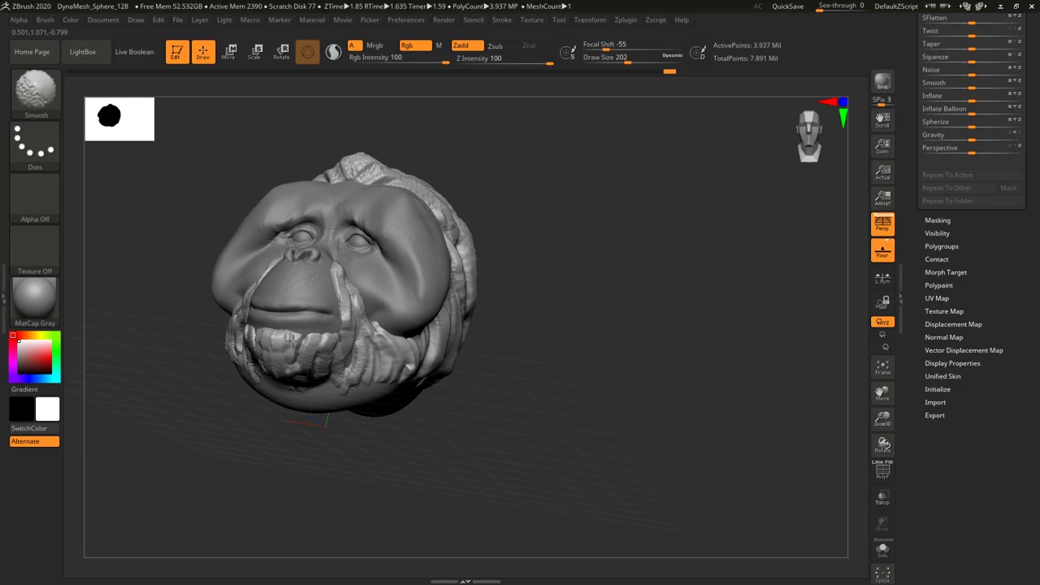
pyautogui.keyDown('shift'); pyautogui.moveTo(280, 340); pyautogui.dragTo(294, 346); pyautogui.keyUp('shift')
pyautogui.moveTo(578, 358); pyautogui.dragTo(615, 374)
pyautogui.press('shift')
pyautogui.keyDown('shift'); pyautogui.moveTo(207, 352); pyautogui.dragTo(195, 329); pyautogui.keyUp('shift')
pyautogui.moveTo(443, 320); pyautogui.dragTo(516, 327)
pyautogui.moveTo(133, 269)
pyautogui.keyDown('shift'); pyautogui.mouseDown()
pyautogui.moveTo(138, 321)
pyautogui.moveTo(138, 302)
pyautogui.mouseUp(); pyautogui.keyUp('shift')
# Soften the remaining hair strips behind the cheek pad and over the top of the head.
pyautogui.moveTo(534, 322)
pyautogui.keyDown('alt'); pyautogui.mouseDown()
pyautogui.moveTo(783, 414)
pyautogui.moveTo(846, 421)
pyautogui.mouseUp(); pyautogui.keyUp('alt')
pyautogui.moveTo(441, 297)
pyautogui.keyDown('shift'); pyautogui.mouseDown()
pyautogui.moveTo(415, 424)
pyautogui.moveTo(366, 368)
pyautogui.mouseUp(); pyautogui.keyUp('shift')
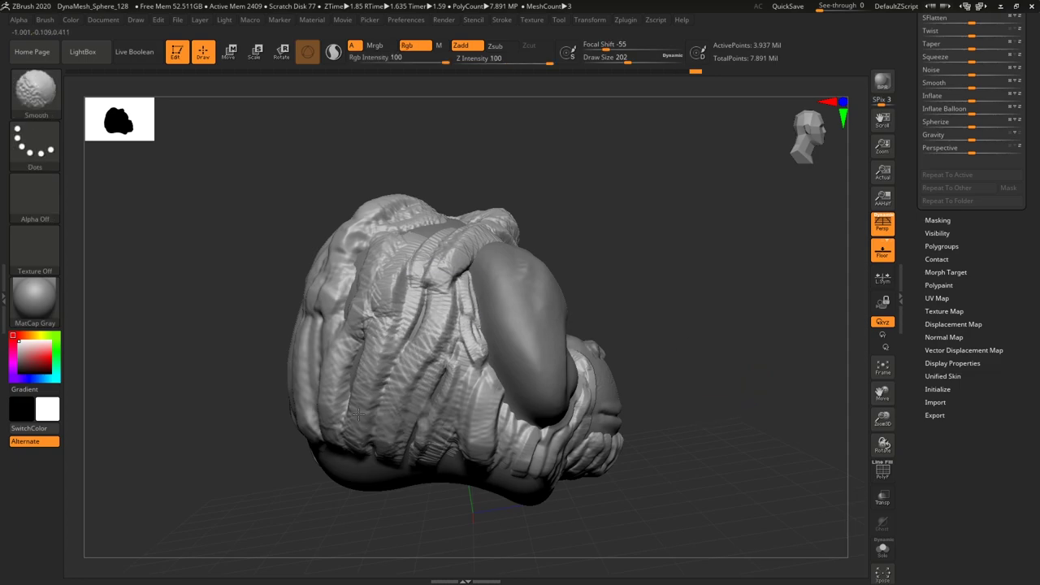
pyautogui.moveTo(562, 209)
pyautogui.mouseDown()
pyautogui.moveTo(480, 275)
pyautogui.moveTo(491, 259)
pyautogui.mouseUp()
pyautogui.moveTo(469, 177); pyautogui.dragTo(439, 218)
pyautogui.moveTo(509, 191)
pyautogui.keyDown('shift'); pyautogui.mouseDown()
pyautogui.moveTo(514, 174)
pyautogui.moveTo(506, 191)
pyautogui.mouseUp(); pyautogui.keyUp('shift')
pyautogui.moveTo(752, 418)
pyautogui.mouseDown()
pyautogui.moveTo(672, 481)
pyautogui.moveTo(721, 443)
pyautogui.moveTo(650, 473)
pyautogui.moveTo(669, 447)
pyautogui.moveTo(669, 399)
pyautogui.moveTo(708, 471)
pyautogui.moveTo(764, 434)
pyautogui.moveTo(762, 464)
pyautogui.moveTo(766, 434)
pyautogui.moveTo(727, 447)
pyautogui.moveTo(734, 432)
pyautogui.moveTo(740, 473)
pyautogui.moveTo(748, 474)
pyautogui.moveTo(733, 426)
pyautogui.mouseUp()
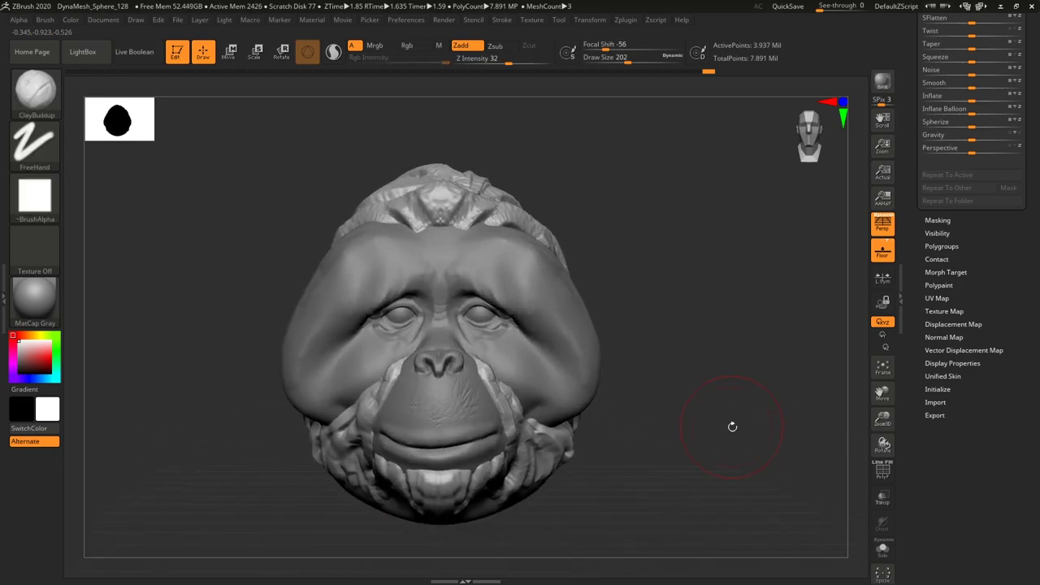
# Fill the hair and beard mesh with an orange-brown colour and reset the current colour to white (255, 255, 255).
pyautogui.click(36, 335)
pyautogui.click(45, 349)
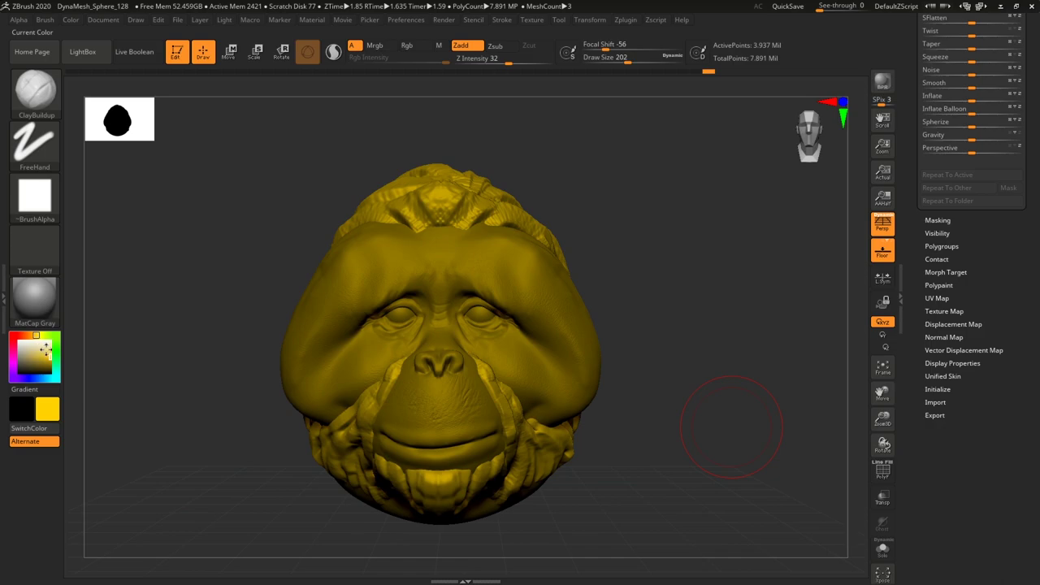
pyautogui.click(42, 353)
pyautogui.click(29, 335)
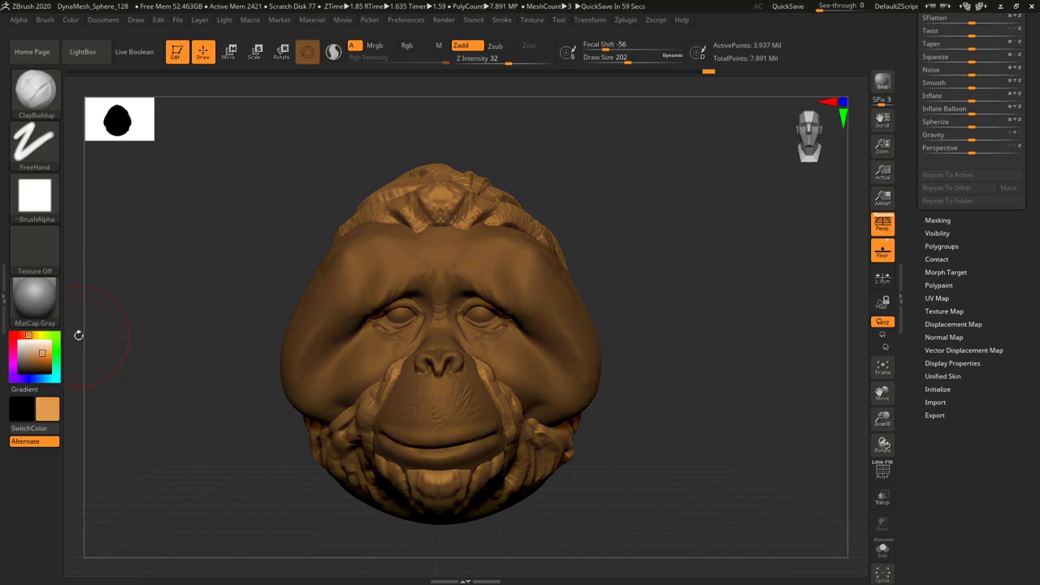
pyautogui.click(73, 20)
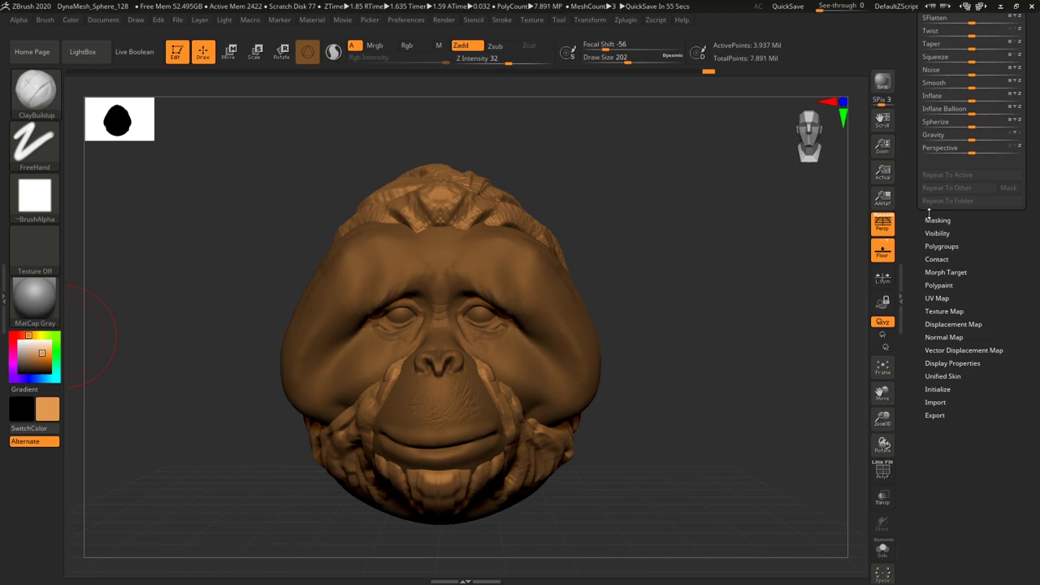
pyautogui.moveTo(39, 355); pyautogui.dragTo(14, 338)
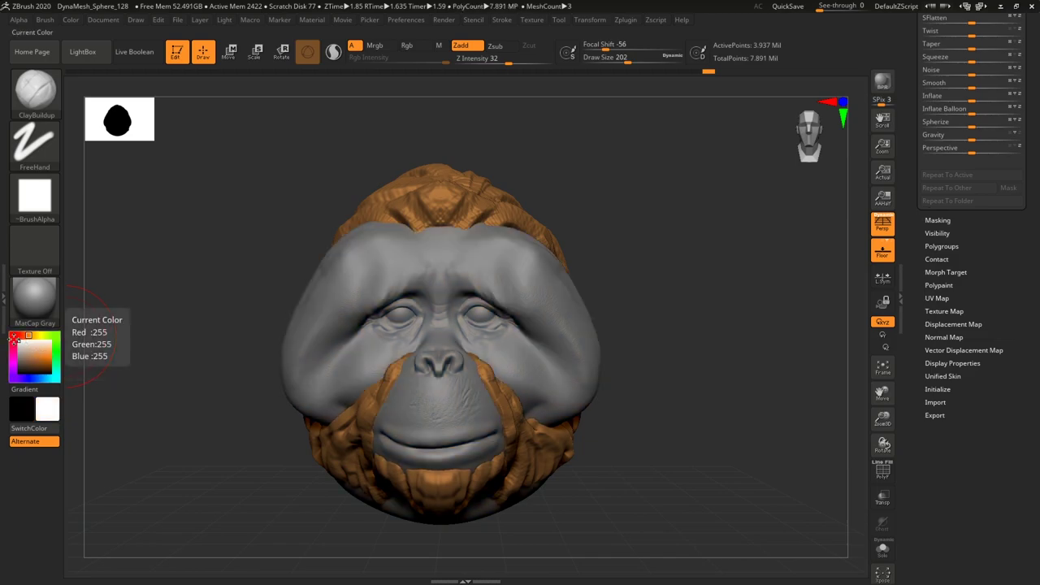
# Show the subtool list and choose the Rake brush with a Draw Size of 59.
pyautogui.moveTo(716, 416); pyautogui.dragTo(702, 369)
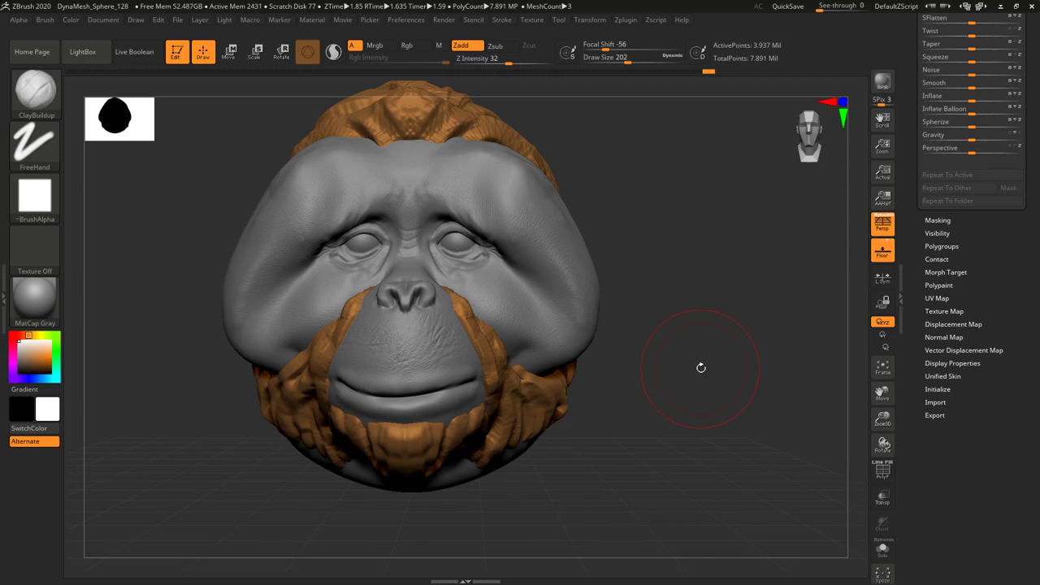
pyautogui.scroll(5, 928, 180)
pyautogui.click(939, 135)
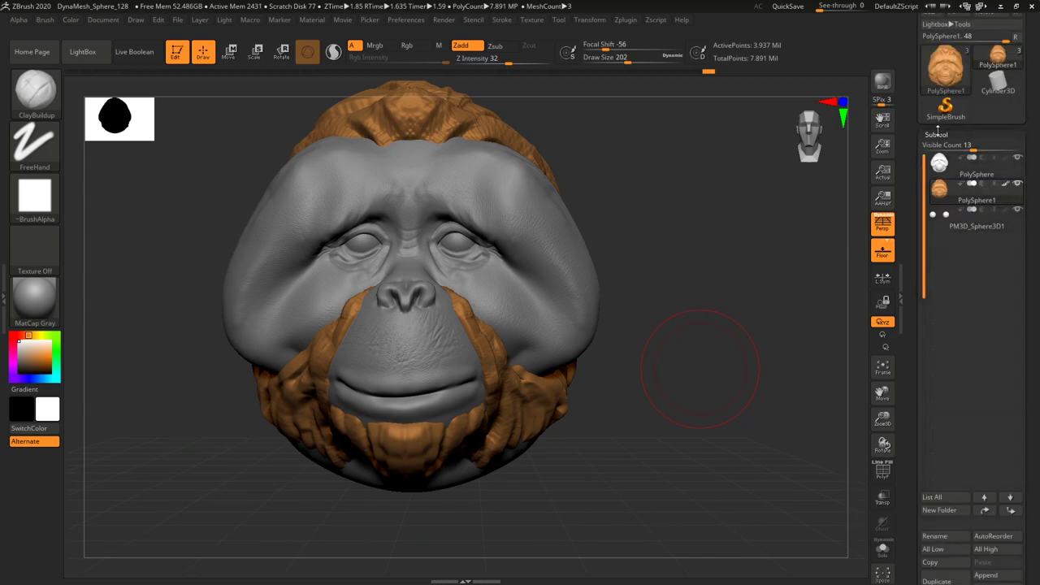
pyautogui.click(34, 91)
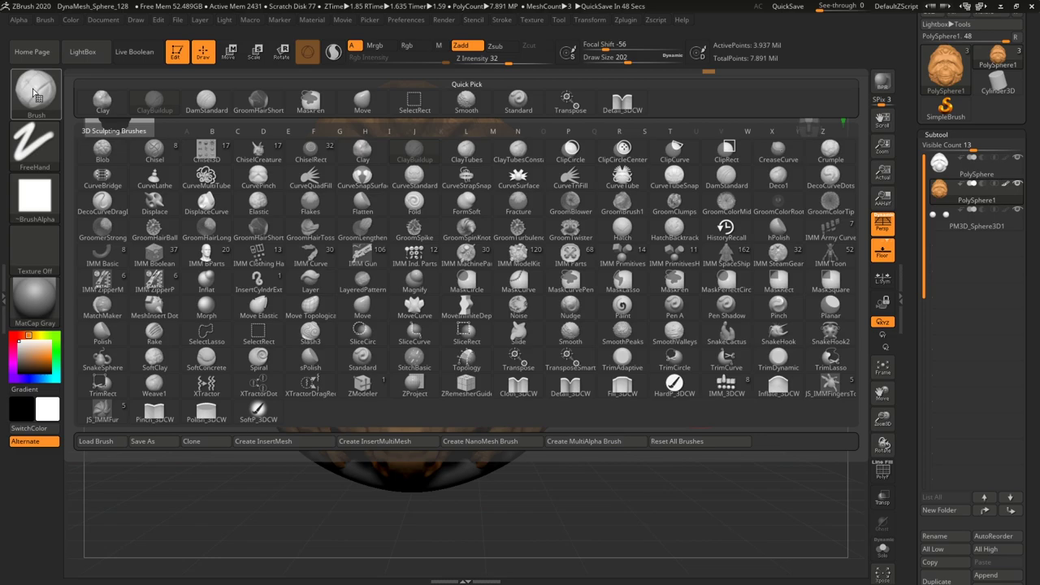
pyautogui.press('r')
pyautogui.press('a')
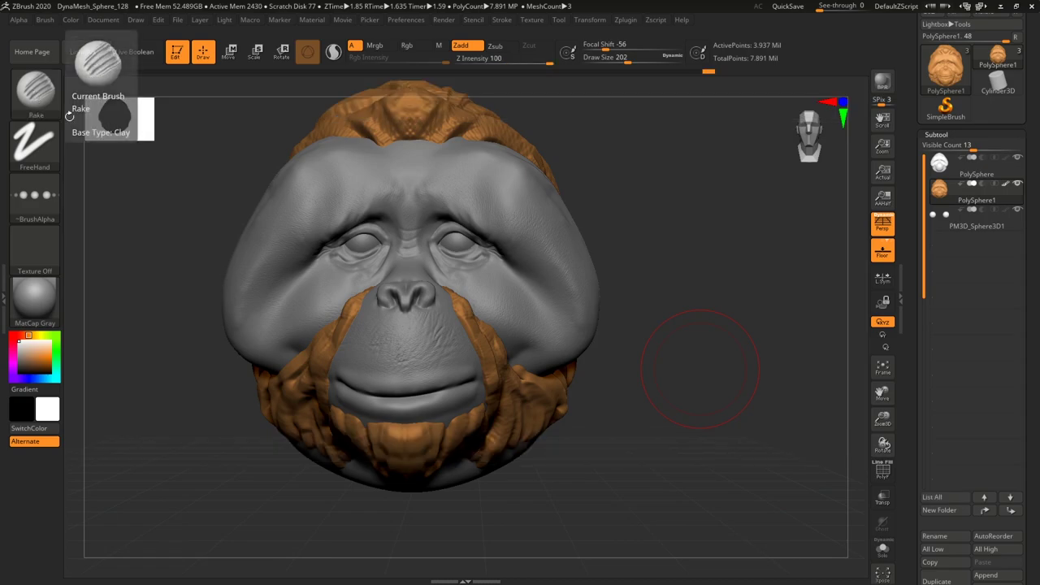
pyautogui.moveTo(723, 282); pyautogui.dragTo(725, 242)
pyautogui.moveTo(604, 59); pyautogui.dragTo(589, 58)
pyautogui.moveTo(759, 316); pyautogui.dragTo(695, 359)
pyautogui.moveTo(502, 330); pyautogui.dragTo(536, 431)
pyautogui.moveTo(746, 352)
pyautogui.mouseDown()
pyautogui.moveTo(686, 334)
pyautogui.moveTo(573, 358)
pyautogui.mouseUp()
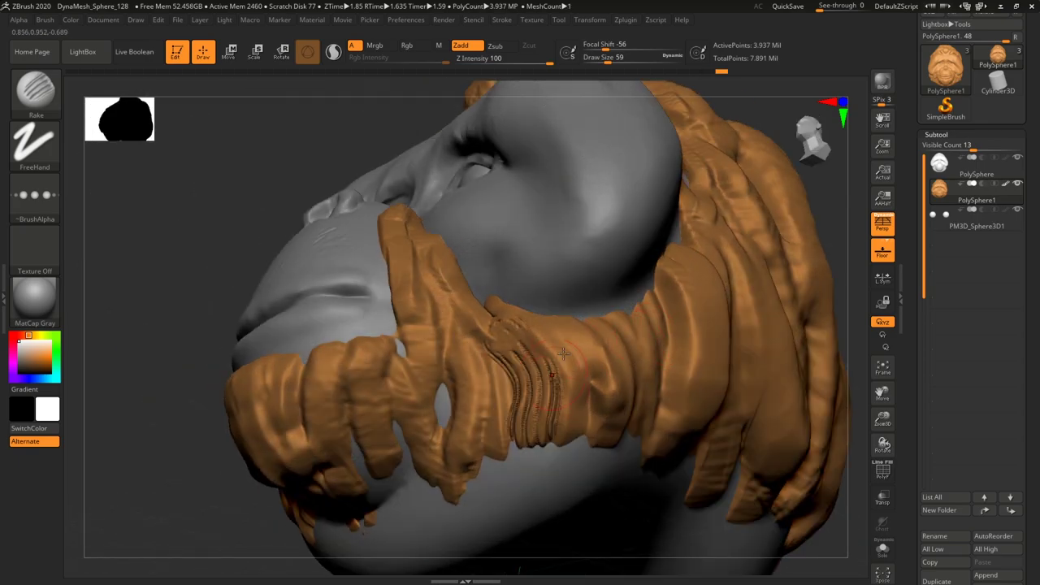
pyautogui.press('ctrl')
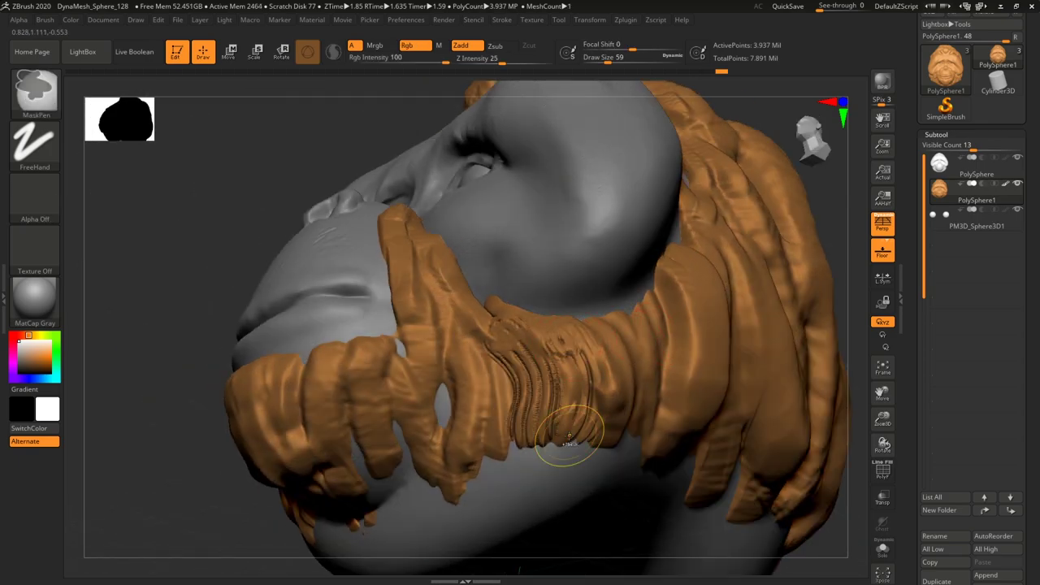
pyautogui.moveTo(166, 488); pyautogui.dragTo(188, 484)
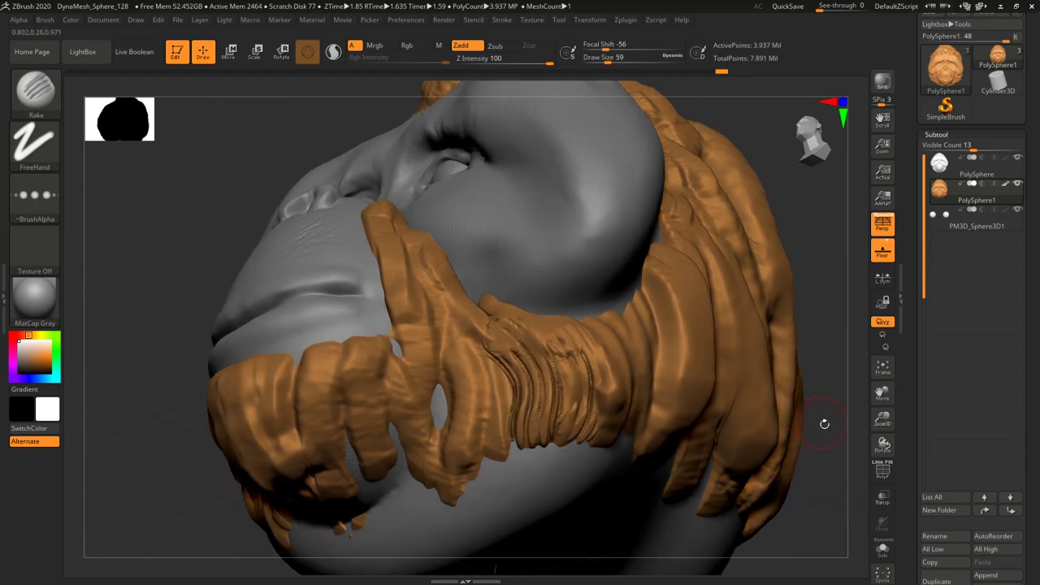
pyautogui.moveTo(821, 422); pyautogui.dragTo(805, 438)
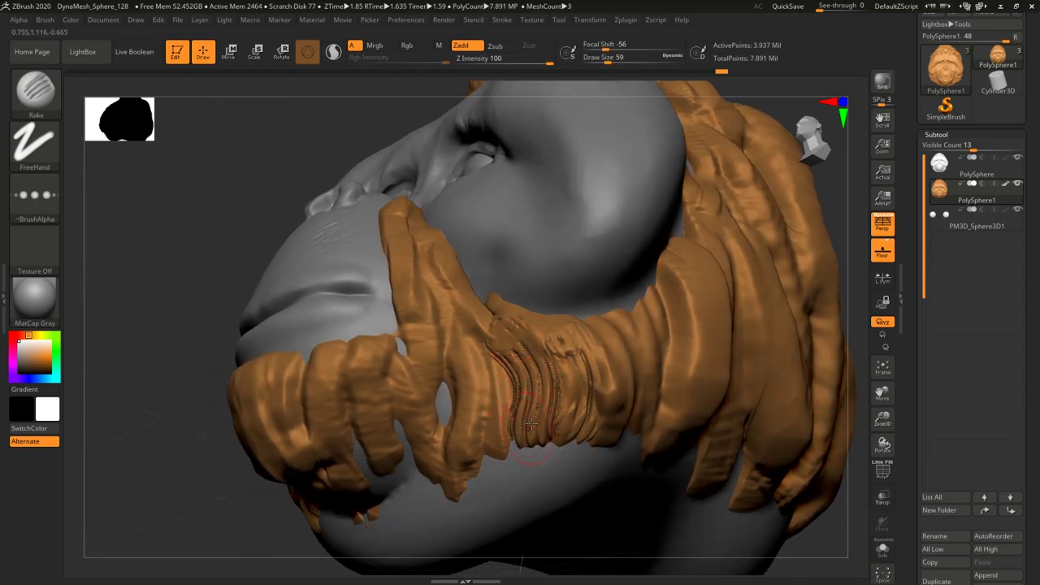
pyautogui.hotkey('ctrl', 'z')
pyautogui.hotkey('ctrl', 'z')
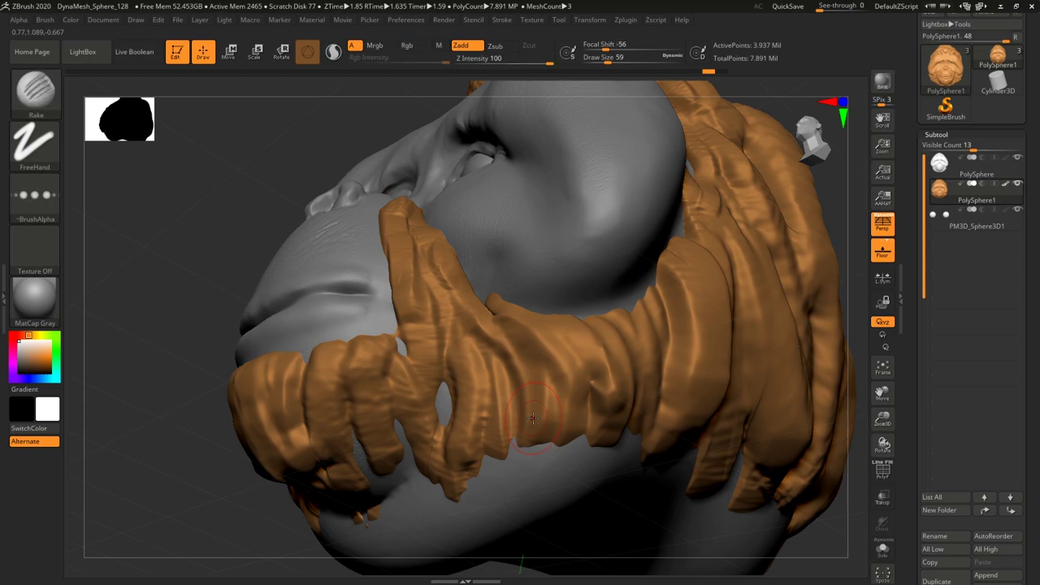
# Set Z Intensity to 23 and rake hair grooves down the beard strips running from beside the nose to the jaw.
pyautogui.moveTo(179, 456); pyautogui.dragTo(297, 414)
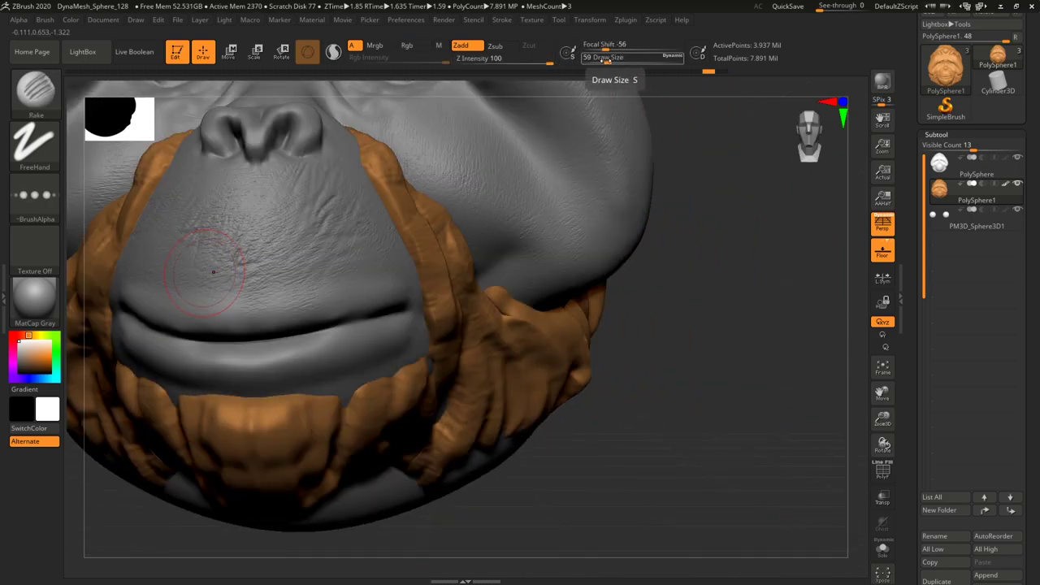
pyautogui.moveTo(548, 63); pyautogui.dragTo(508, 63)
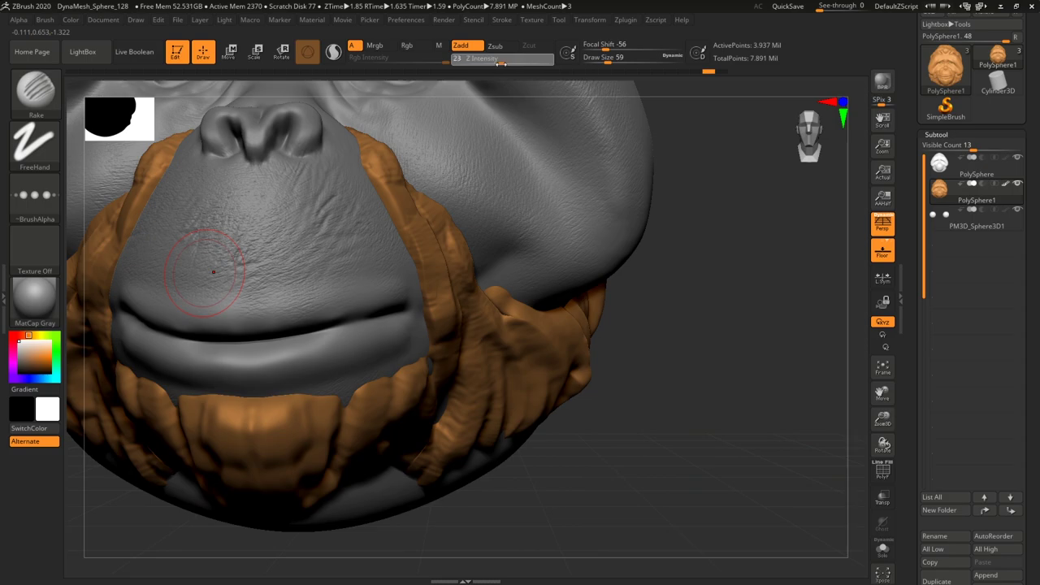
pyautogui.moveTo(754, 332); pyautogui.dragTo(737, 325, button='right')
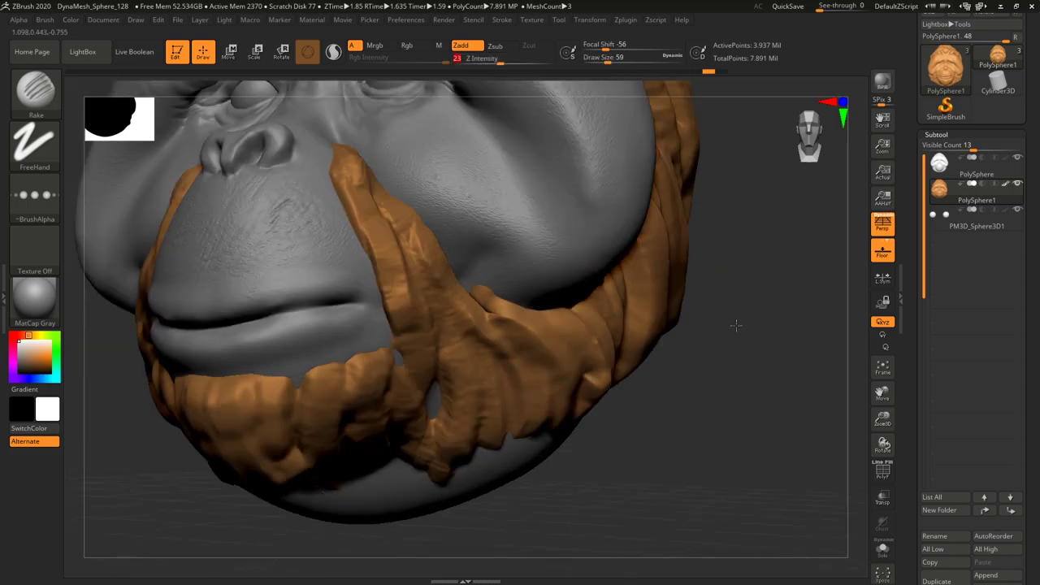
pyautogui.moveTo(736, 326); pyautogui.dragTo(688, 319)
pyautogui.moveTo(360, 177); pyautogui.dragTo(402, 359)
pyautogui.moveTo(439, 254)
pyautogui.mouseDown()
pyautogui.moveTo(481, 352)
pyautogui.moveTo(463, 423)
pyautogui.mouseUp()
# Set Draw Size to 31 and rake finer hair grooves into the side beard below the cheek pad.
pyautogui.click(603, 61)
pyautogui.press('Return')
pyautogui.moveTo(700, 480); pyautogui.dragTo(501, 371)
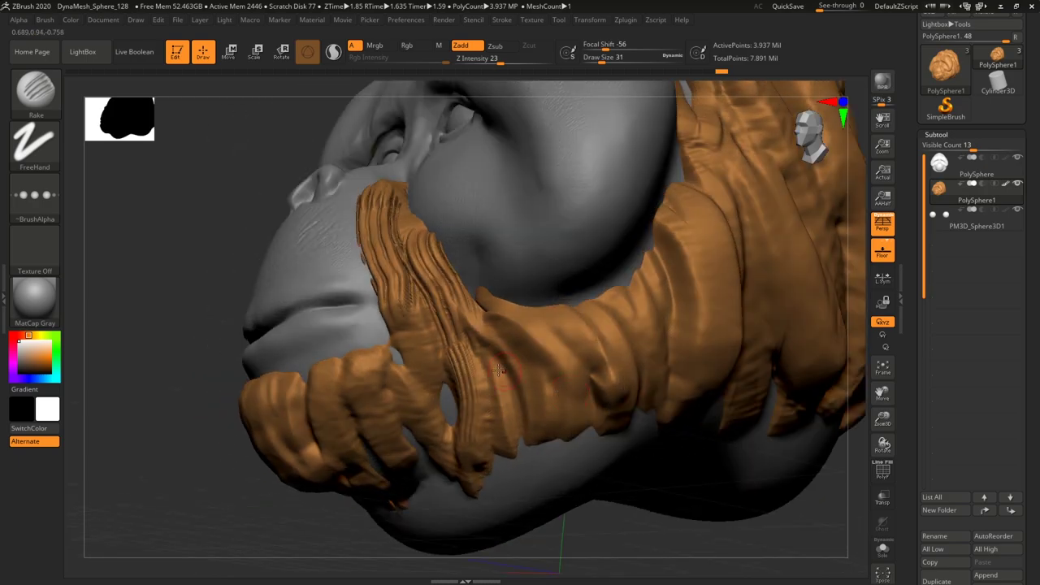
pyautogui.moveTo(513, 324); pyautogui.dragTo(549, 408)
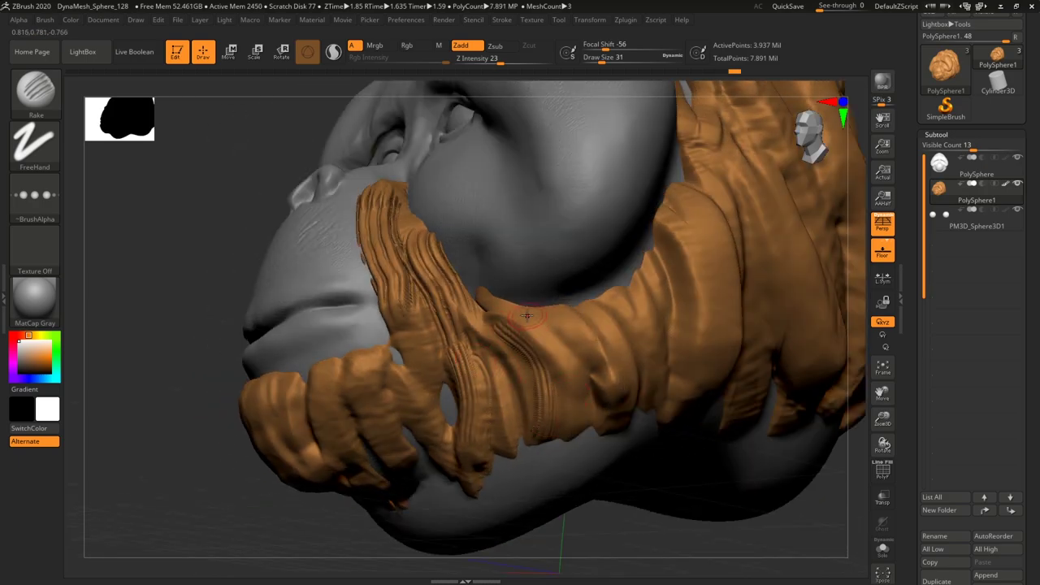
pyautogui.moveTo(497, 295); pyautogui.dragTo(573, 415)
pyautogui.moveTo(560, 317); pyautogui.dragTo(589, 376)
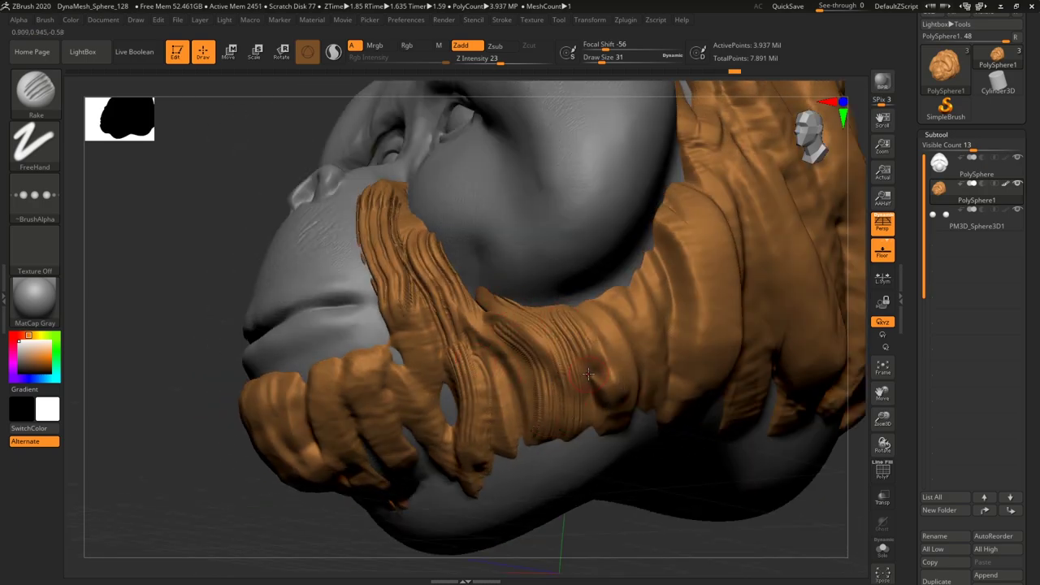
pyautogui.moveTo(595, 323); pyautogui.dragTo(620, 385)
# Add more raked grooves to the narrow beard strip running from beside the nose past the mouth corner.
pyautogui.moveTo(670, 537); pyautogui.dragTo(704, 523)
pyautogui.moveTo(412, 327); pyautogui.dragTo(423, 405)
pyautogui.moveTo(387, 200); pyautogui.dragTo(408, 243)
pyautogui.moveTo(709, 452)
pyautogui.mouseDown()
pyautogui.moveTo(765, 437)
pyautogui.moveTo(680, 333)
pyautogui.mouseUp()
pyautogui.moveTo(655, 392); pyautogui.dragTo(611, 340)
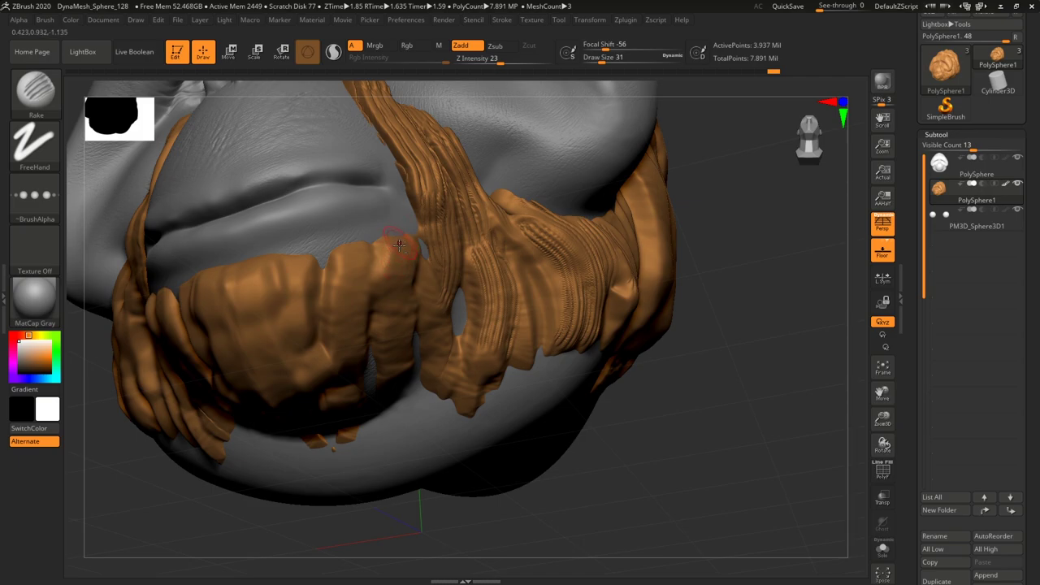
# Rake short hair grooves into the upper edge of the chin beard below the lower lip, undoing the stray stroke.
pyautogui.moveTo(400, 237); pyautogui.dragTo(394, 274)
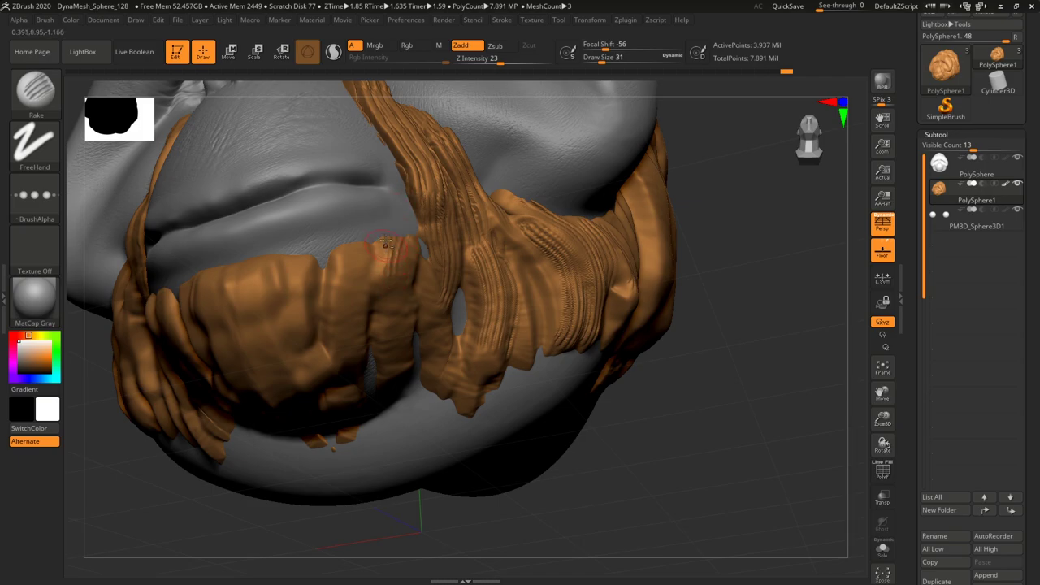
pyautogui.moveTo(357, 235); pyautogui.dragTo(351, 265)
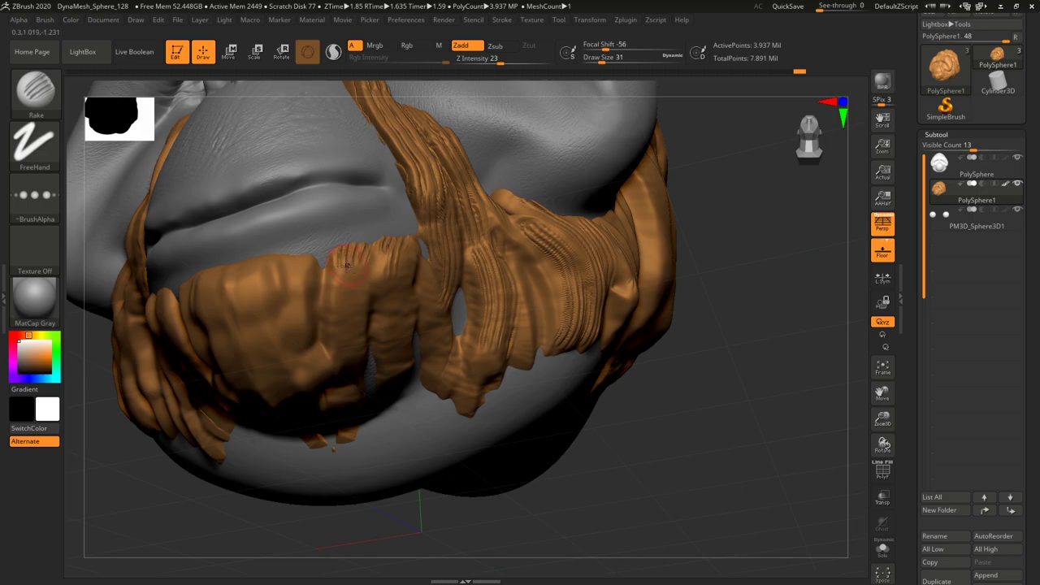
pyautogui.moveTo(703, 412); pyautogui.dragTo(667, 376)
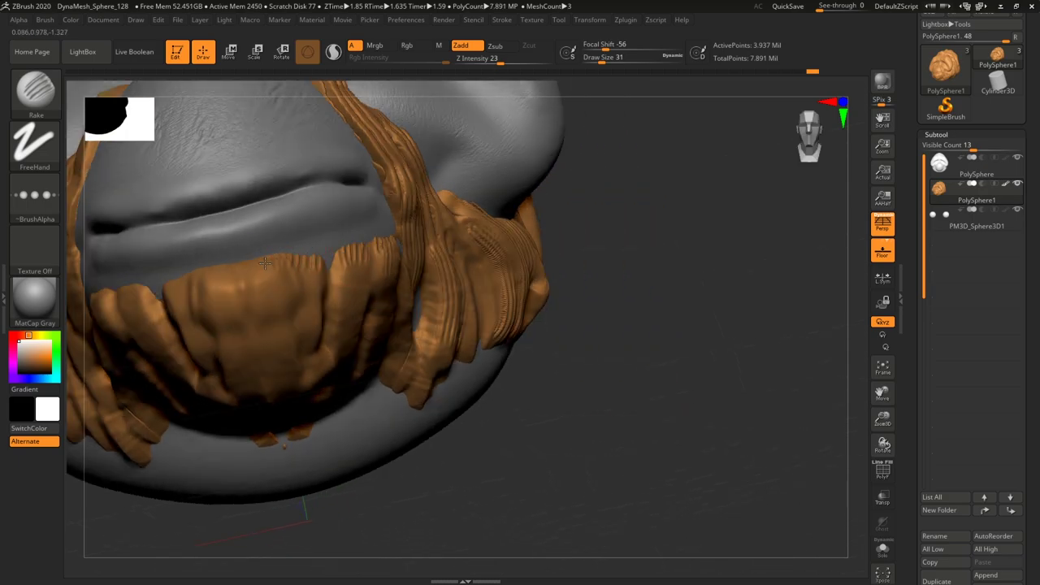
pyautogui.moveTo(286, 264); pyautogui.dragTo(313, 264)
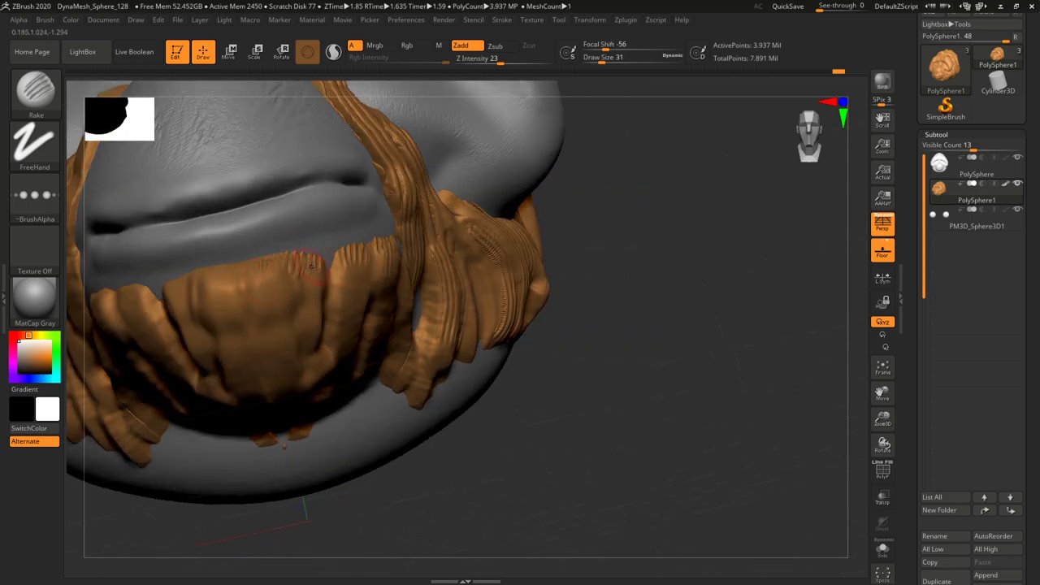
pyautogui.hotkey('ctrl', 'z')
pyautogui.moveTo(385, 196); pyautogui.dragTo(382, 244)
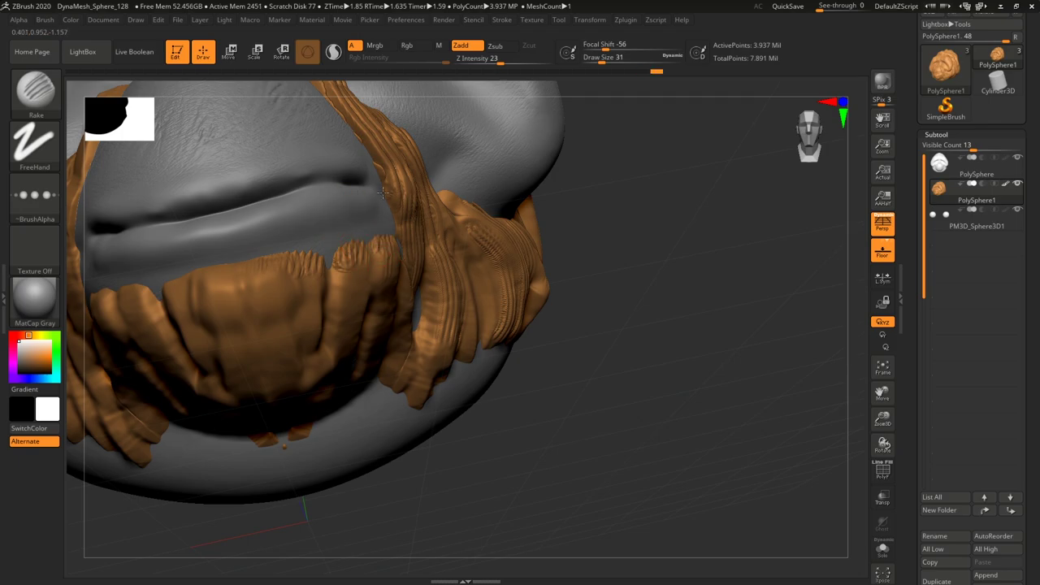
# Rake long downward hair grooves over the front of the chin beard and the adjoining clumps toward the jaw.
pyautogui.moveTo(274, 247); pyautogui.dragTo(242, 237)
pyautogui.moveTo(280, 272); pyautogui.dragTo(286, 370)
pyautogui.moveTo(677, 428); pyautogui.dragTo(633, 408)
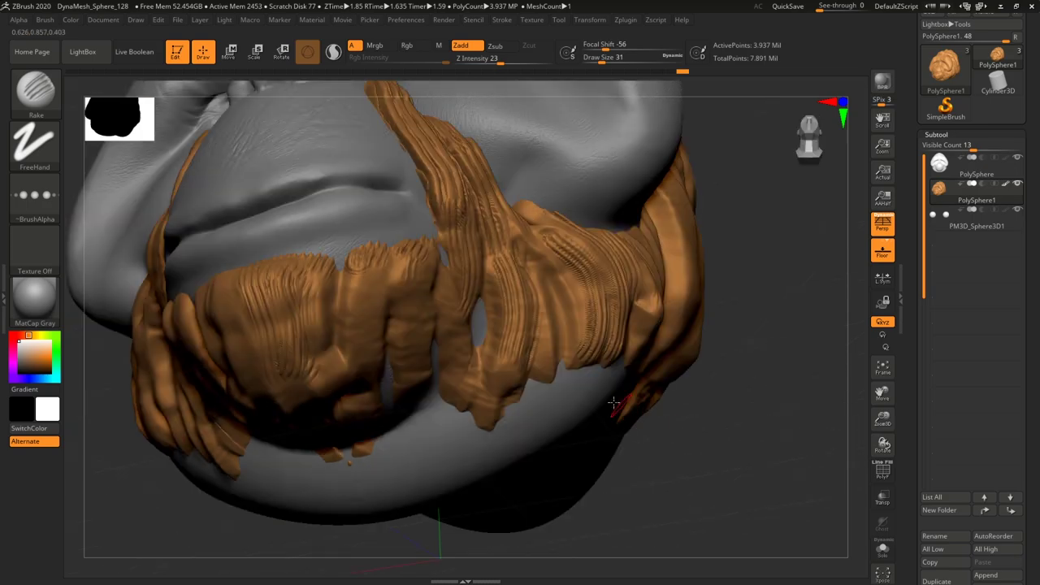
pyautogui.moveTo(350, 283); pyautogui.dragTo(346, 358)
pyautogui.moveTo(342, 320); pyautogui.dragTo(318, 372)
pyautogui.moveTo(371, 272); pyautogui.dragTo(374, 326)
pyautogui.moveTo(396, 262); pyautogui.dragTo(405, 390)
pyautogui.moveTo(444, 276); pyautogui.dragTo(457, 341)
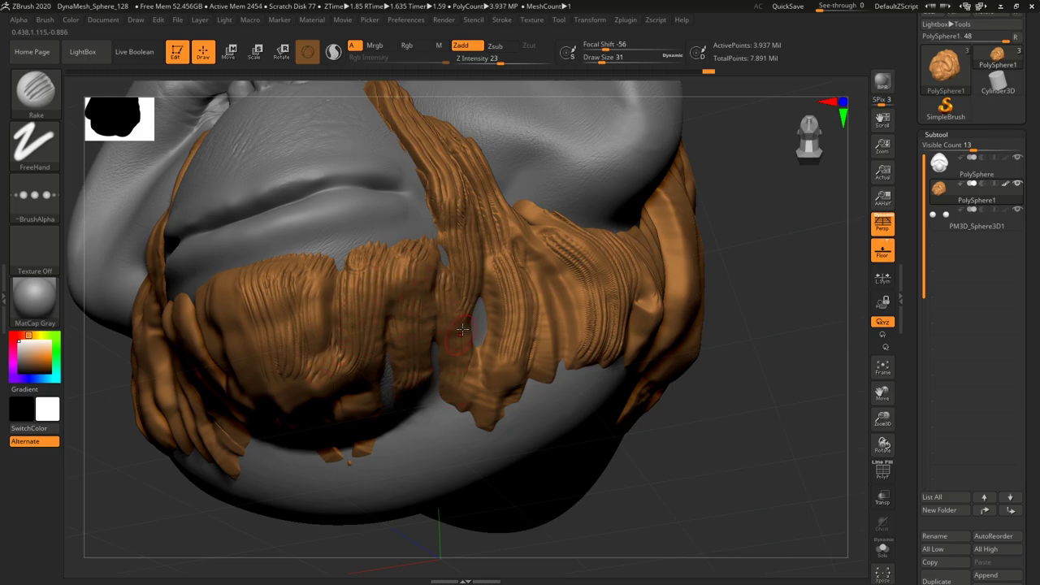
# Cut notches into the chin beard's upper edge with the DamStandard brush, using Z Intensity 44 and Draw Size 20.
pyautogui.moveTo(734, 479)
pyautogui.mouseDown()
pyautogui.moveTo(698, 469)
pyautogui.moveTo(687, 442)
pyautogui.moveTo(643, 406)
pyautogui.mouseUp()
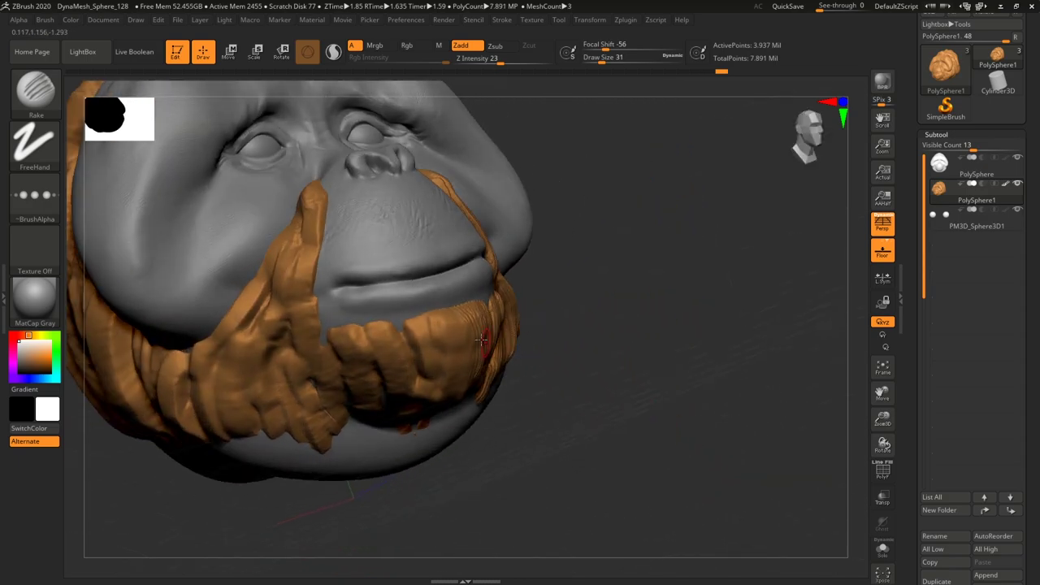
pyautogui.moveTo(698, 382); pyautogui.dragTo(647, 371)
pyautogui.click(35, 89)
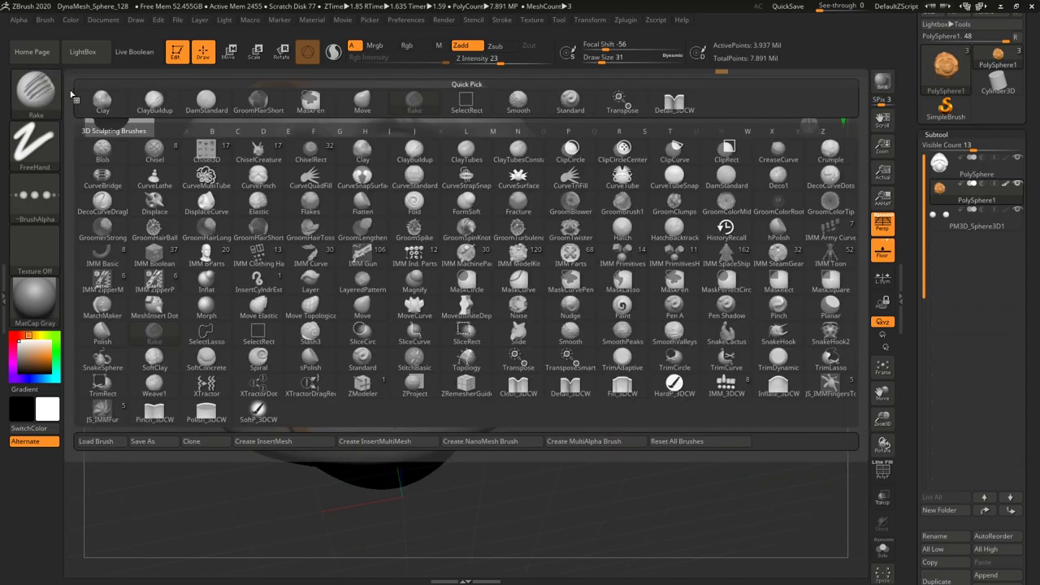
pyautogui.click(216, 93)
pyautogui.moveTo(654, 381)
pyautogui.mouseDown()
pyautogui.moveTo(644, 398)
pyautogui.moveTo(597, 382)
pyautogui.mouseUp()
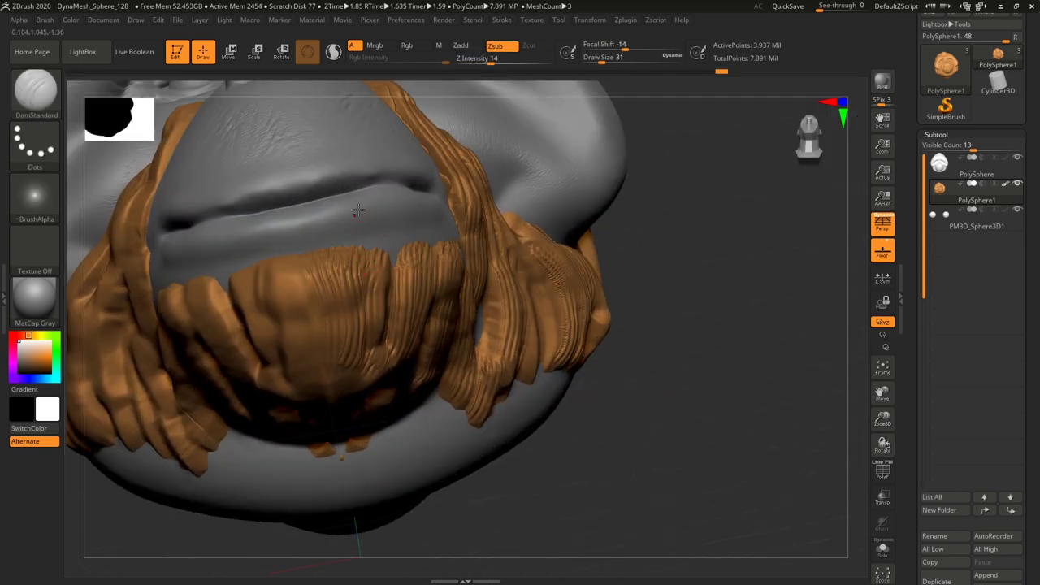
pyautogui.moveTo(492, 61); pyautogui.dragTo(502, 61)
pyautogui.moveTo(603, 60); pyautogui.dragTo(596, 61)
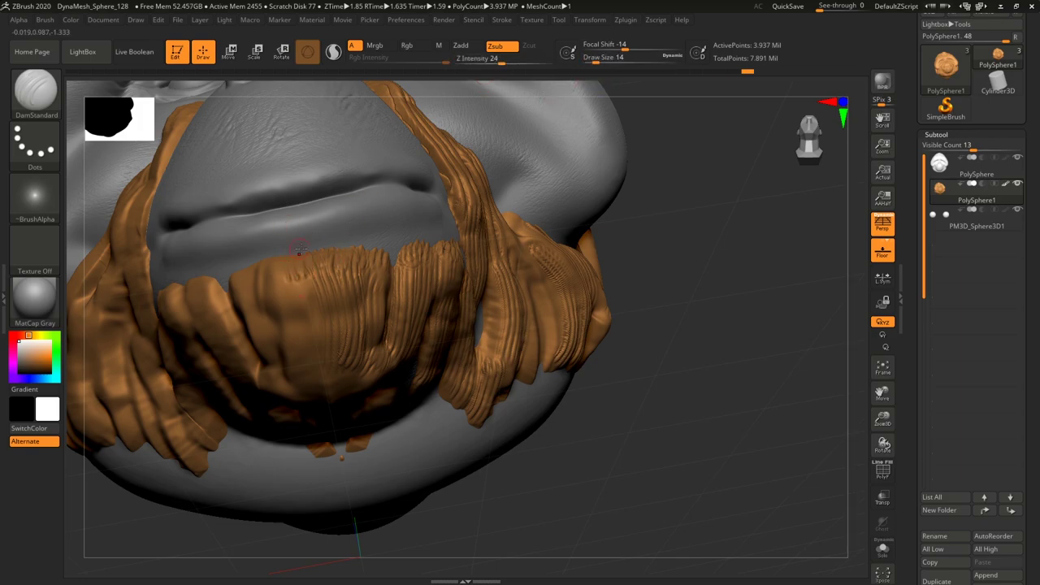
pyautogui.moveTo(596, 61); pyautogui.dragTo(599, 61)
pyautogui.moveTo(501, 62); pyautogui.dragTo(517, 63)
pyautogui.moveTo(697, 242)
pyautogui.mouseDown()
pyautogui.moveTo(778, 292)
pyautogui.moveTo(586, 262)
pyautogui.mouseUp()
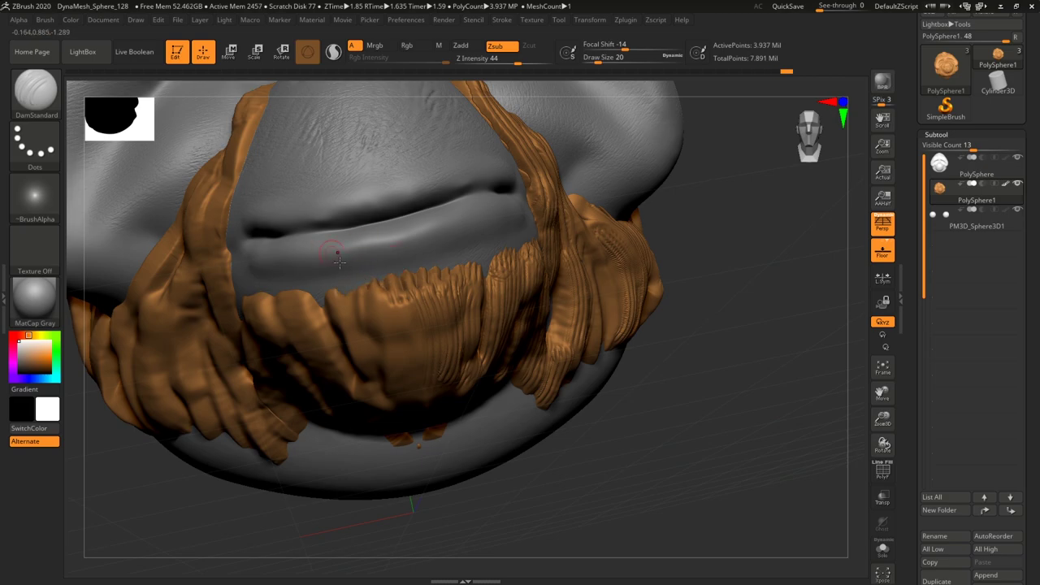
pyautogui.moveTo(772, 427); pyautogui.dragTo(769, 416)
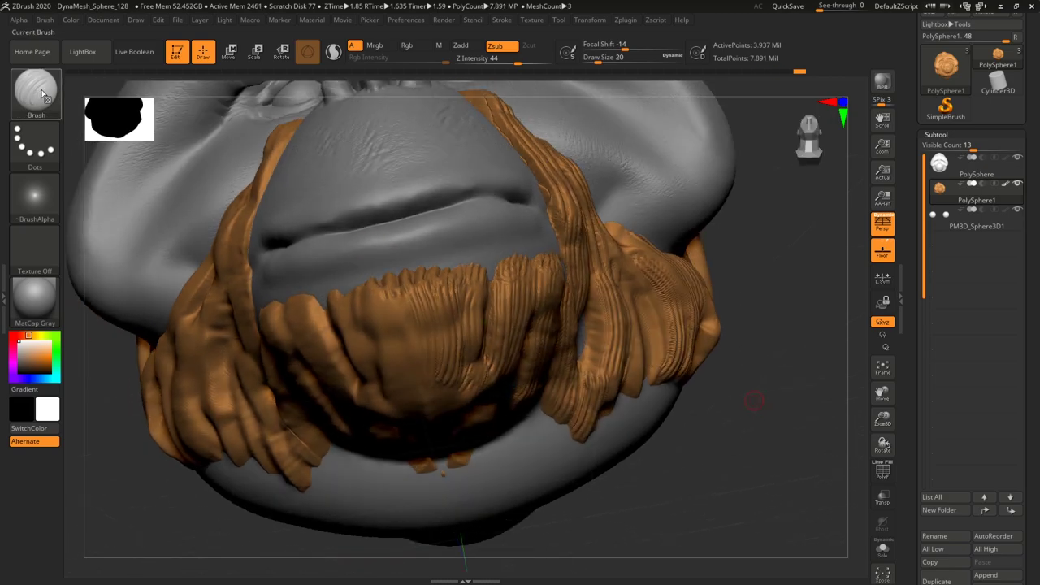
# Rake fine vertical hair grooves over the front of the chin beard with the Rake brush at Draw Size 20.
pyautogui.click(35, 89)
pyautogui.click(151, 390)
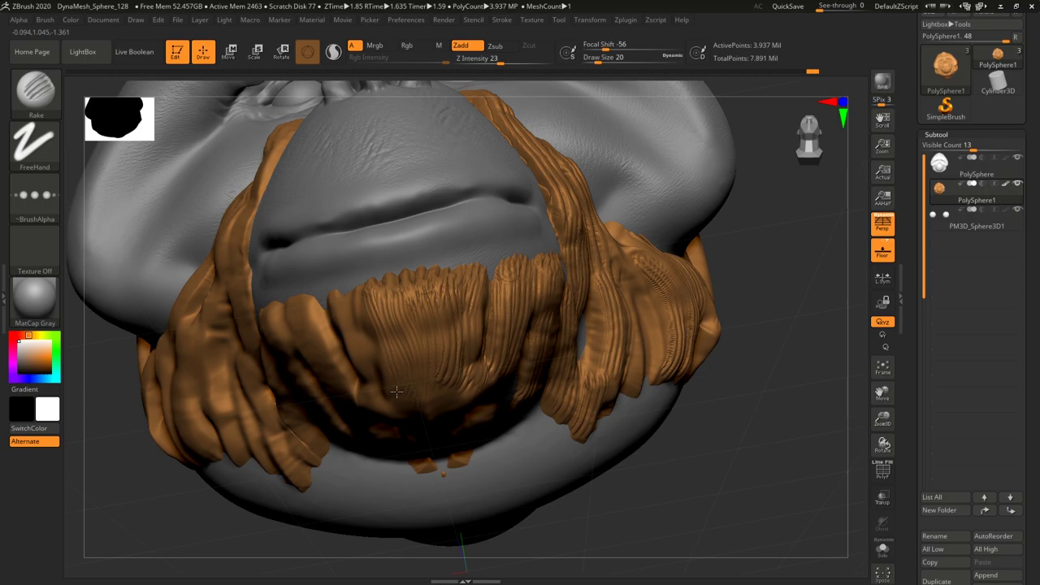
pyautogui.moveTo(795, 451); pyautogui.dragTo(803, 474)
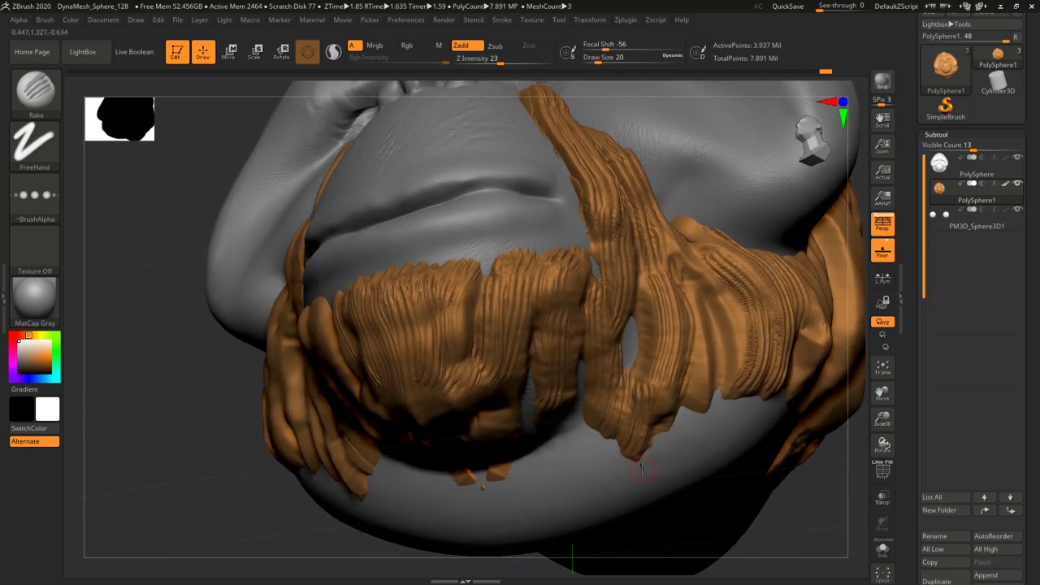
# Set Draw Size to 83 and smooth the grooves on the chin beard and the strip beside the mouth.
pyautogui.press('shift')
pyautogui.moveTo(547, 272)
pyautogui.keyDown('shift'); pyautogui.mouseDown()
pyautogui.moveTo(452, 285)
pyautogui.moveTo(381, 349)
pyautogui.mouseUp(); pyautogui.keyUp('shift')
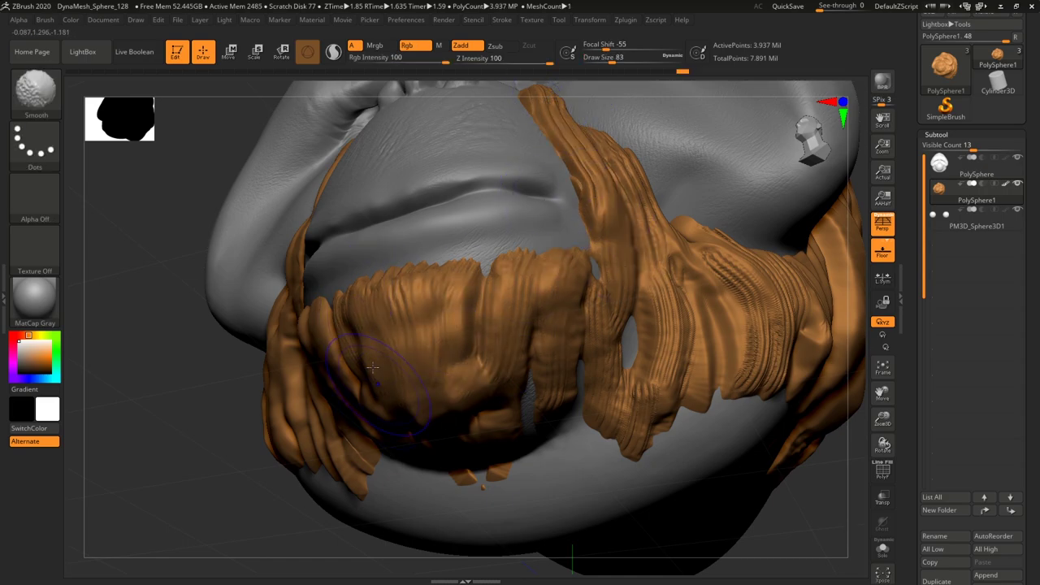
pyautogui.moveTo(228, 488); pyautogui.dragTo(278, 477)
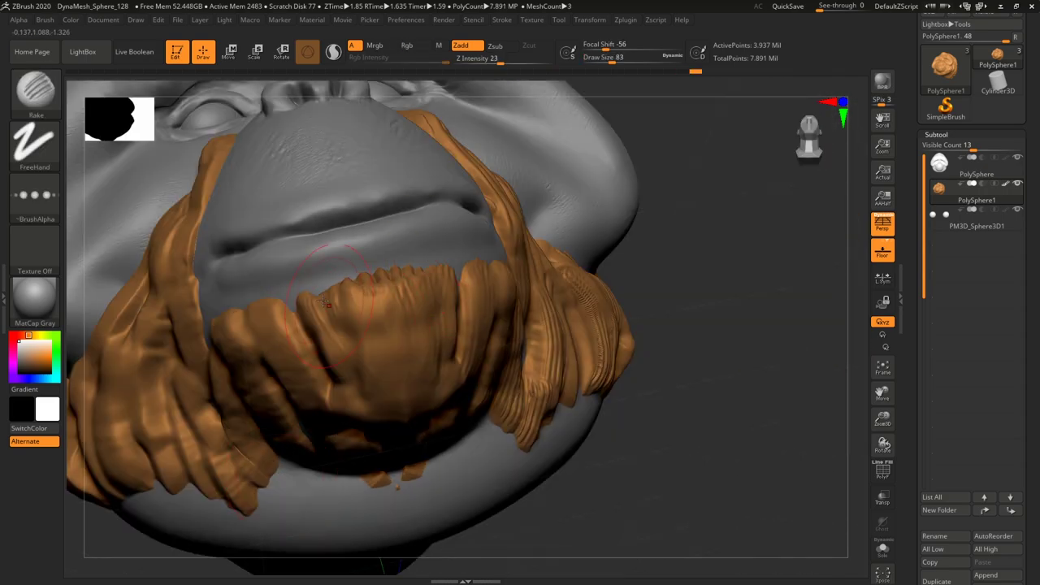
# Rake broad curved hair grooves into the side beard and the hair clumps behind the cheek pad.
pyautogui.moveTo(684, 382)
pyautogui.mouseDown()
pyautogui.moveTo(727, 431)
pyautogui.moveTo(739, 387)
pyautogui.moveTo(708, 383)
pyautogui.moveTo(731, 401)
pyautogui.moveTo(736, 425)
pyautogui.moveTo(574, 326)
pyautogui.mouseUp()
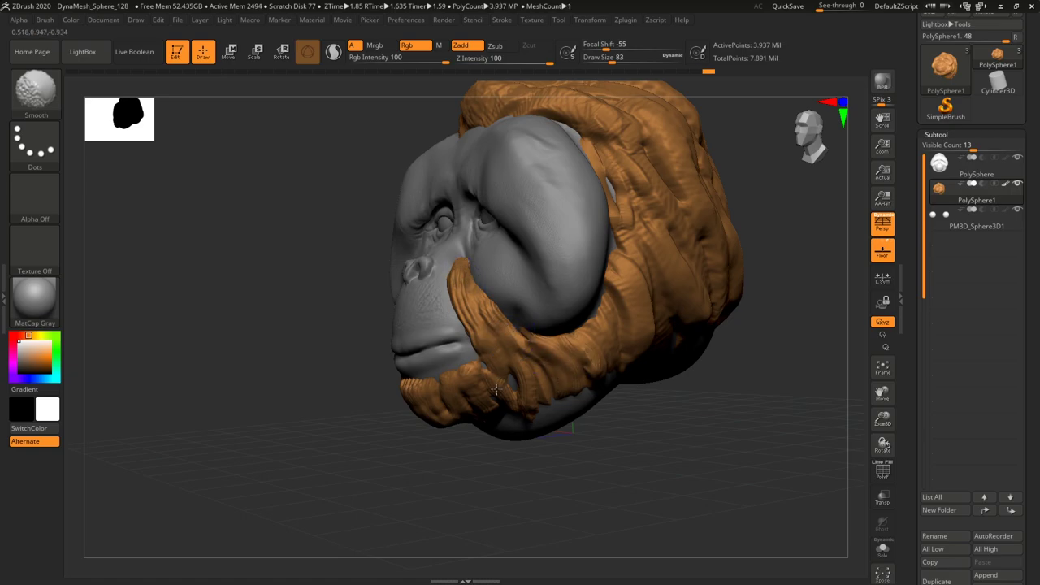
pyautogui.moveTo(556, 394); pyautogui.dragTo(586, 284)
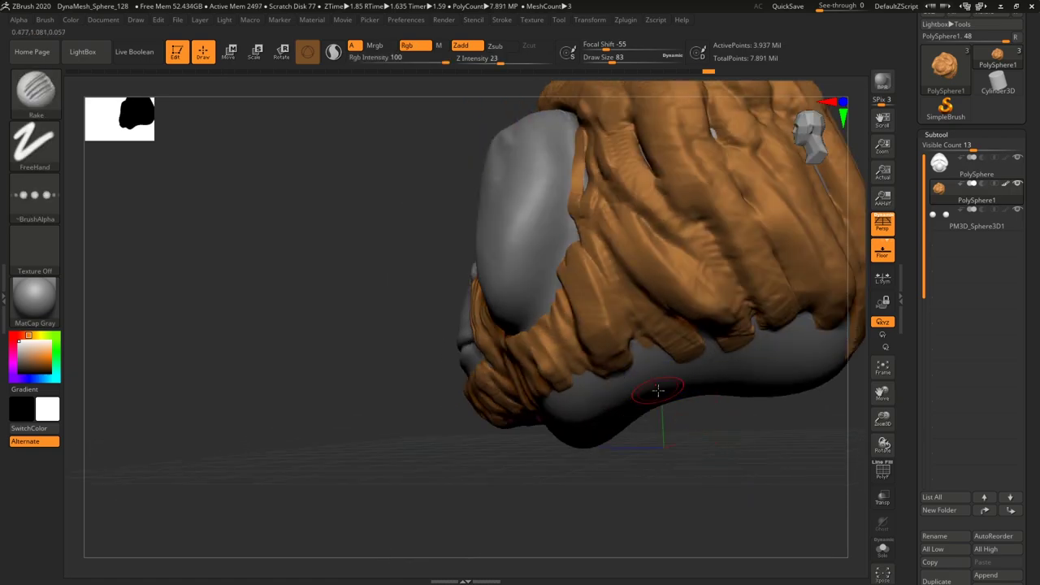
pyautogui.moveTo(659, 391); pyautogui.dragTo(657, 349)
pyautogui.moveTo(572, 258); pyautogui.dragTo(598, 294)
pyautogui.moveTo(592, 236)
pyautogui.mouseDown()
pyautogui.moveTo(663, 274)
pyautogui.moveTo(687, 300)
pyautogui.mouseUp()
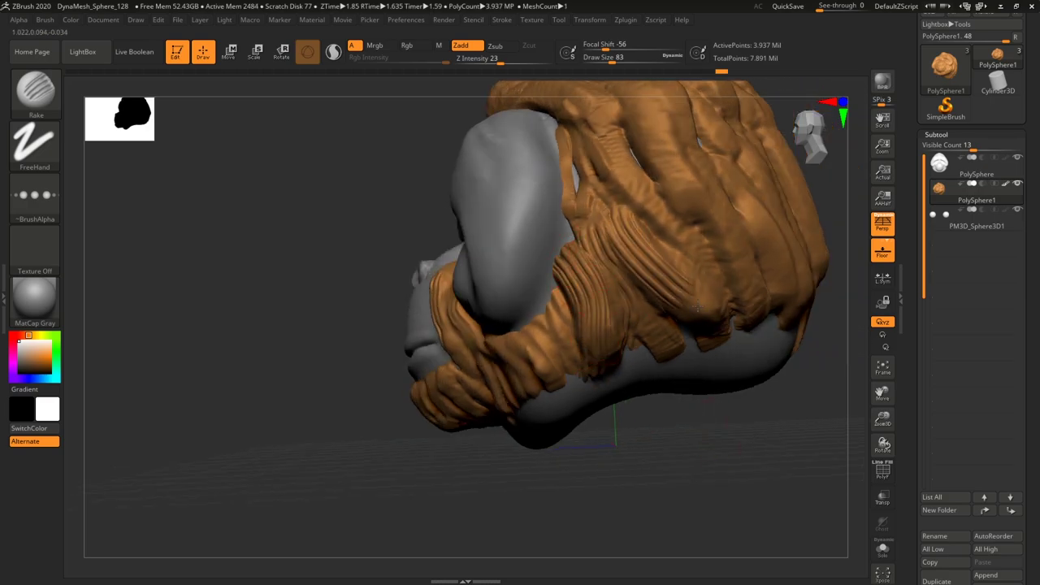
# Rake long grooves down the hair strands on the side of the head, down to the loose tips at the neck.
pyautogui.moveTo(799, 453); pyautogui.dragTo(555, 476)
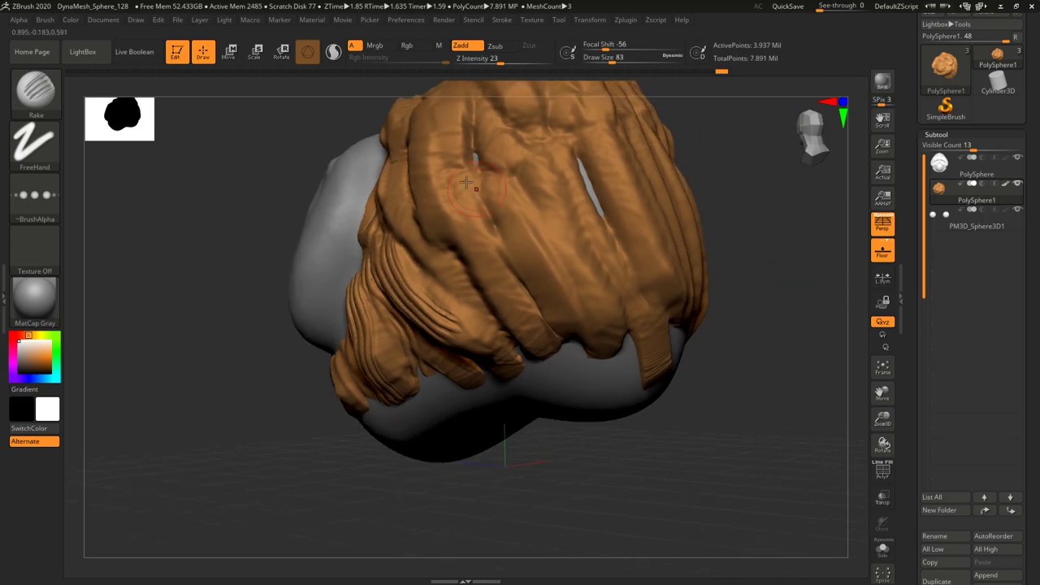
pyautogui.moveTo(431, 114); pyautogui.dragTo(443, 232)
pyautogui.moveTo(455, 122)
pyautogui.mouseDown()
pyautogui.moveTo(491, 248)
pyautogui.moveTo(547, 358)
pyautogui.mouseUp()
pyautogui.moveTo(620, 500)
pyautogui.mouseDown()
pyautogui.moveTo(650, 499)
pyautogui.moveTo(603, 432)
pyautogui.mouseUp()
pyautogui.moveTo(408, 230); pyautogui.dragTo(429, 271)
pyautogui.moveTo(741, 459)
pyautogui.mouseDown()
pyautogui.moveTo(725, 477)
pyautogui.moveTo(708, 415)
pyautogui.mouseUp()
pyautogui.moveTo(474, 132); pyautogui.dragTo(555, 270)
pyautogui.moveTo(546, 160); pyautogui.dragTo(644, 332)
pyautogui.moveTo(553, 275); pyautogui.dragTo(597, 364)
pyautogui.moveTo(803, 462); pyautogui.dragTo(753, 436)
pyautogui.moveTo(638, 311); pyautogui.dragTo(693, 401)
pyautogui.moveTo(646, 350); pyautogui.dragTo(697, 409)
# Rake long downward hair grooves across the lower back of the head to the neckline.
pyautogui.moveTo(570, 506); pyautogui.dragTo(719, 416)
pyautogui.moveTo(306, 137); pyautogui.dragTo(433, 371)
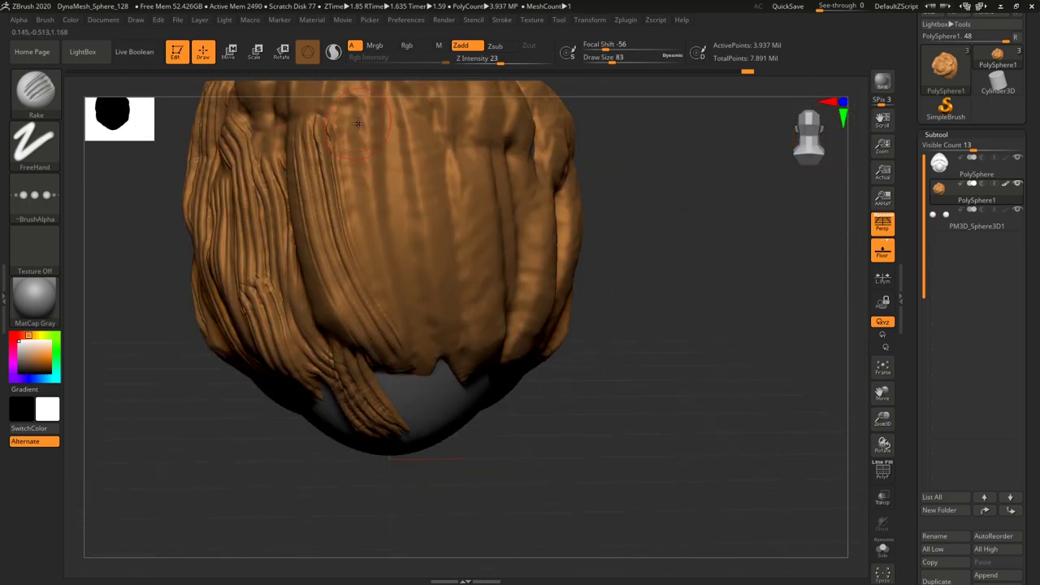
pyautogui.moveTo(390, 114); pyautogui.dragTo(488, 393)
pyautogui.moveTo(422, 144); pyautogui.dragTo(504, 362)
pyautogui.moveTo(456, 145); pyautogui.dragTo(490, 357)
pyautogui.moveTo(708, 450)
pyautogui.mouseDown()
pyautogui.moveTo(685, 458)
pyautogui.moveTo(643, 435)
pyautogui.mouseUp()
pyautogui.moveTo(498, 151); pyautogui.dragTo(526, 362)
pyautogui.moveTo(556, 148); pyautogui.dragTo(572, 355)
pyautogui.moveTo(726, 491); pyautogui.dragTo(692, 441)
# Rake hair grooves into the smooth clumps on the upper back of the head, running into the strands below.
pyautogui.keyDown('alt'); pyautogui.moveTo(696, 204); pyautogui.dragTo(665, 384); pyautogui.keyUp('alt')
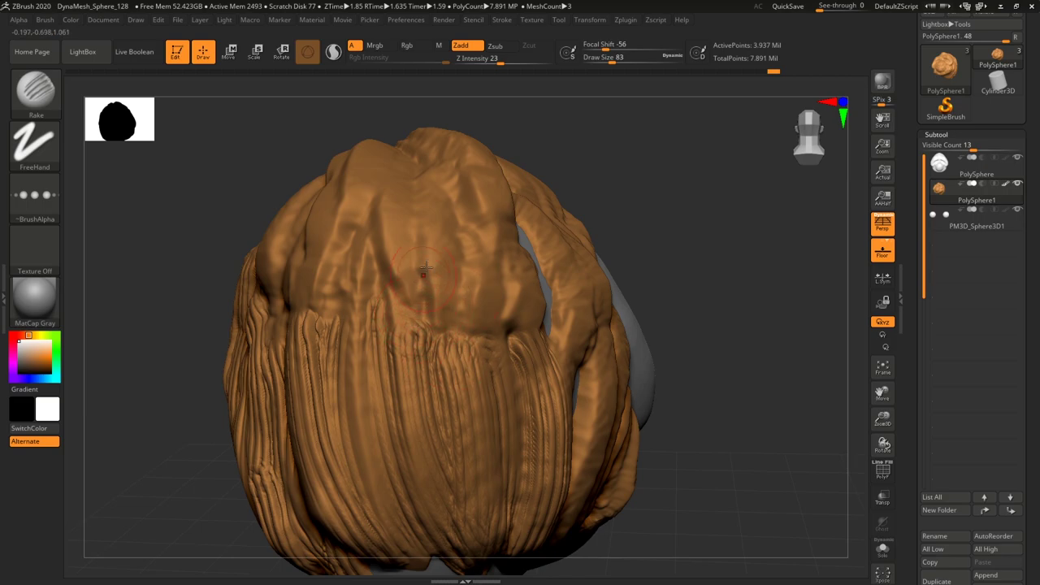
pyautogui.moveTo(436, 221)
pyautogui.mouseDown()
pyautogui.moveTo(457, 345)
pyautogui.moveTo(409, 323)
pyautogui.moveTo(416, 360)
pyautogui.mouseUp()
pyautogui.moveTo(358, 217)
pyautogui.mouseDown()
pyautogui.moveTo(378, 358)
pyautogui.moveTo(333, 296)
pyautogui.moveTo(330, 358)
pyautogui.mouseUp()
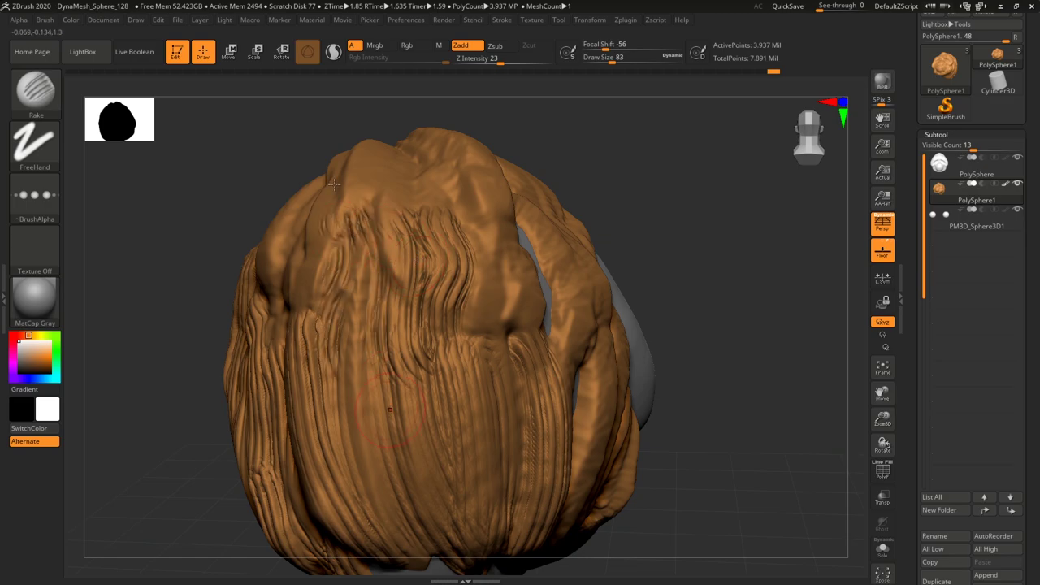
pyautogui.moveTo(735, 279); pyautogui.dragTo(681, 264)
pyautogui.moveTo(485, 175); pyautogui.dragTo(510, 344)
pyautogui.moveTo(461, 218); pyautogui.dragTo(483, 344)
# Smooth the raked grooves on the back of the head where the upper clumps meet the lower strands.
pyautogui.moveTo(478, 160)
pyautogui.keyDown('shift'); pyautogui.mouseDown()
pyautogui.moveTo(504, 219)
pyautogui.moveTo(414, 243)
pyautogui.mouseUp(); pyautogui.keyUp('shift')
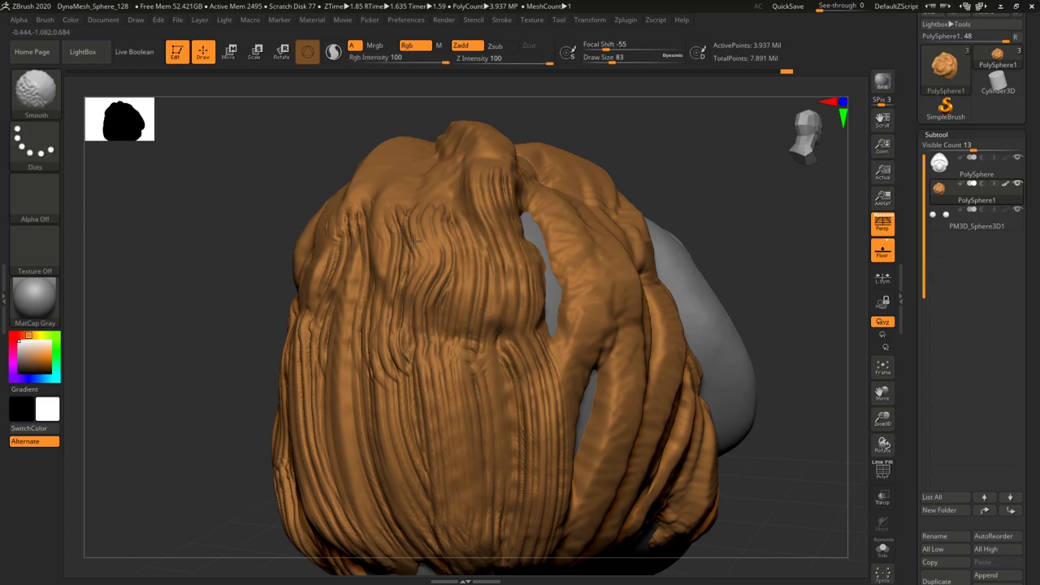
pyautogui.keyDown('shift'); pyautogui.moveTo(345, 225); pyautogui.dragTo(313, 412); pyautogui.keyUp('shift')
pyautogui.keyDown('shift'); pyautogui.moveTo(503, 358); pyautogui.dragTo(544, 438); pyautogui.keyUp('shift')
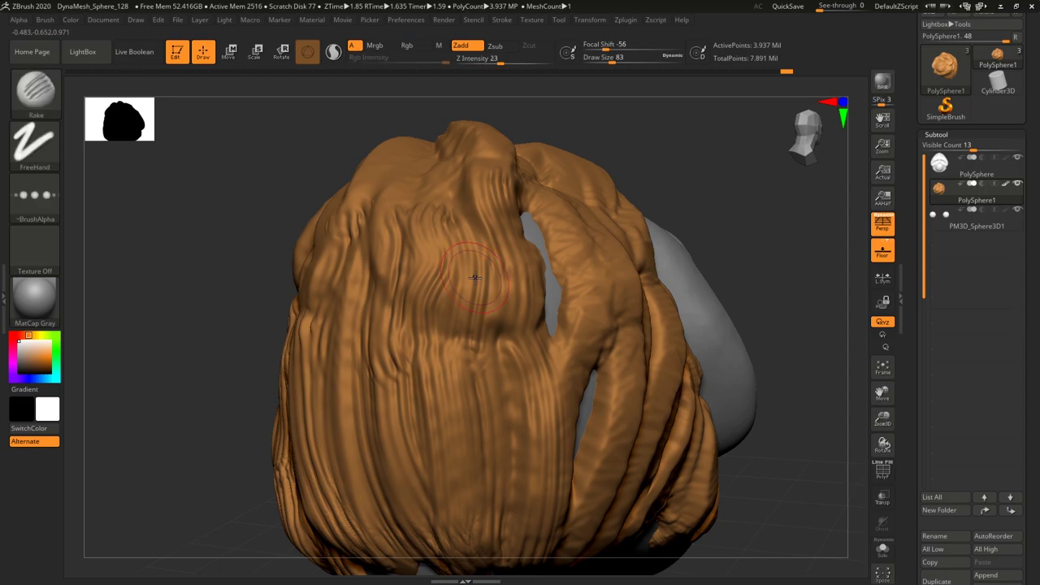
# Rake downward grooves into the ungrooved beard strip running from beside the nose past the mouth corner.
pyautogui.moveTo(824, 457); pyautogui.dragTo(706, 449)
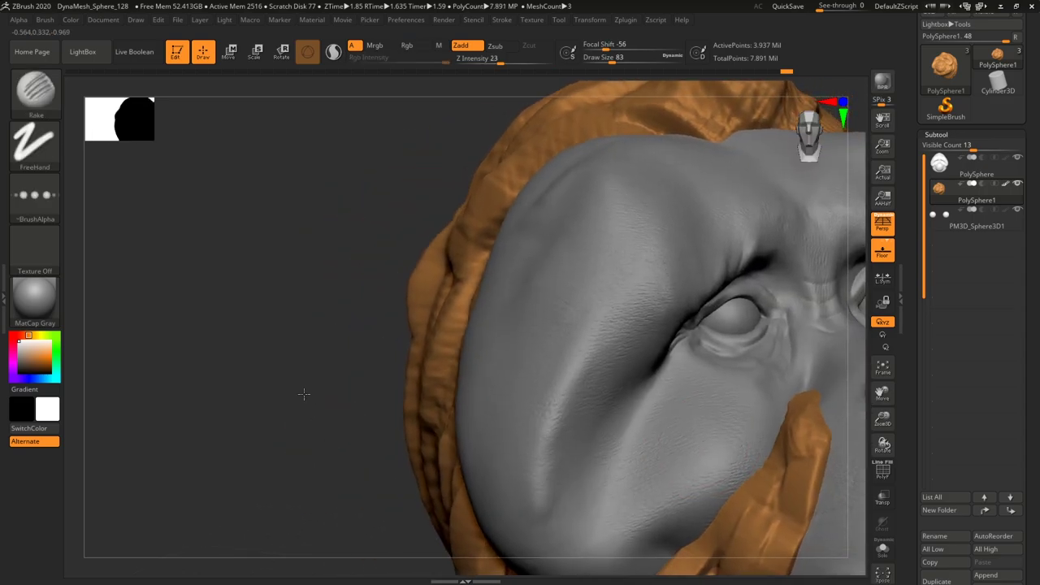
pyautogui.keyDown('alt'); pyautogui.moveTo(311, 401); pyautogui.dragTo(305, 361); pyautogui.keyUp('alt')
pyautogui.keyDown('shift'); pyautogui.moveTo(724, 420); pyautogui.dragTo(708, 423); pyautogui.keyUp('shift')
pyautogui.keyDown('alt'); pyautogui.moveTo(729, 385); pyautogui.dragTo(620, 458); pyautogui.keyUp('alt')
pyautogui.moveTo(680, 444)
pyautogui.keyDown('alt'); pyautogui.mouseDown()
pyautogui.moveTo(690, 466)
pyautogui.moveTo(713, 419)
pyautogui.mouseUp(); pyautogui.keyUp('alt')
pyautogui.moveTo(706, 459)
pyautogui.mouseDown()
pyautogui.moveTo(748, 484)
pyautogui.moveTo(746, 471)
pyautogui.moveTo(764, 501)
pyautogui.moveTo(801, 483)
pyautogui.moveTo(745, 353)
pyautogui.moveTo(749, 331)
pyautogui.mouseUp()
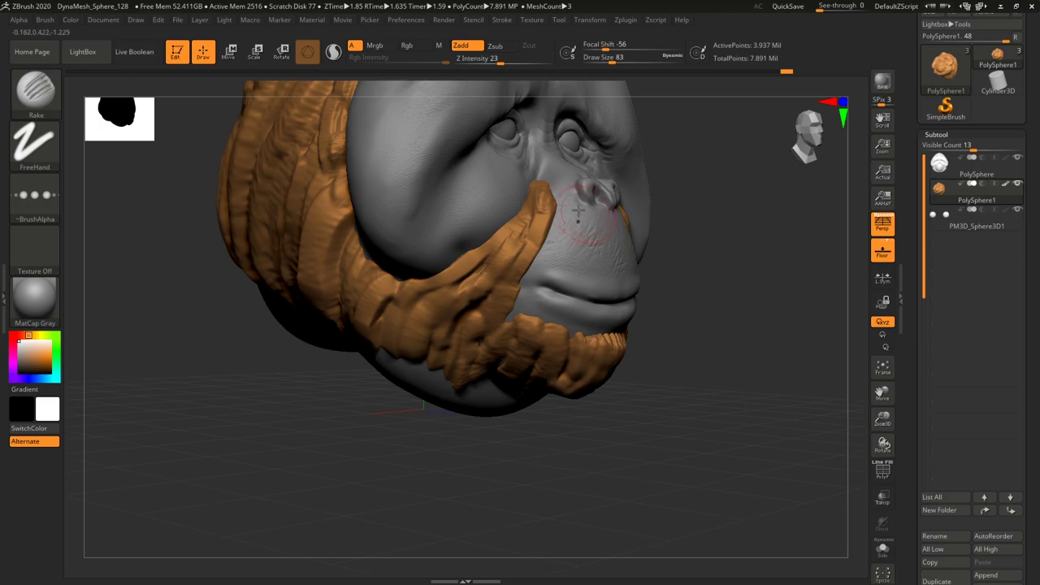
pyautogui.moveTo(551, 195); pyautogui.dragTo(524, 284)
pyautogui.moveTo(524, 215); pyautogui.dragTo(483, 292)
pyautogui.moveTo(543, 244); pyautogui.dragTo(496, 315)
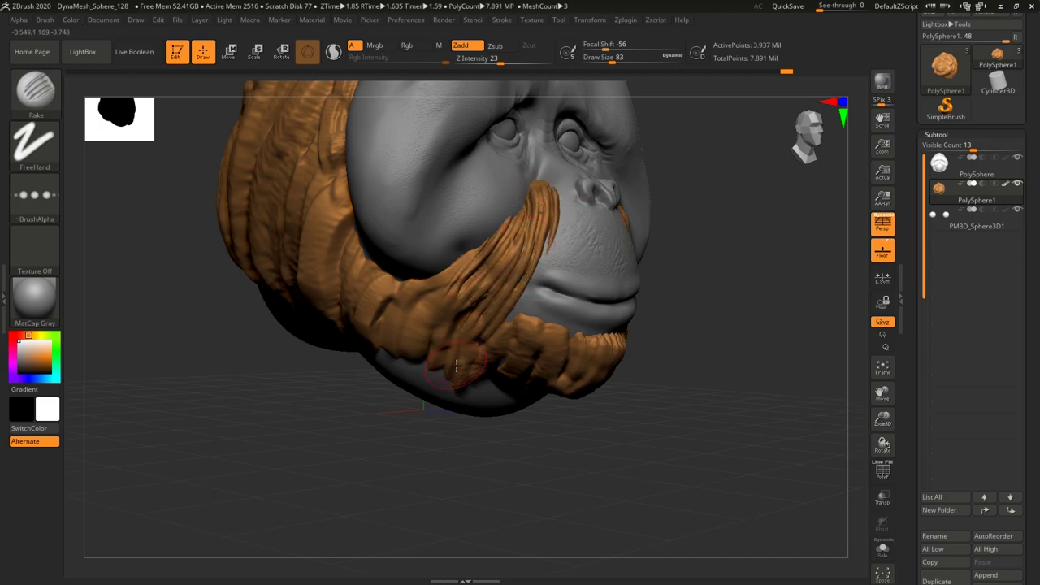
# Rake coarse downward grooves from the upper edge of the chin beard across its full width below the lip.
pyautogui.moveTo(743, 436); pyautogui.dragTo(681, 418)
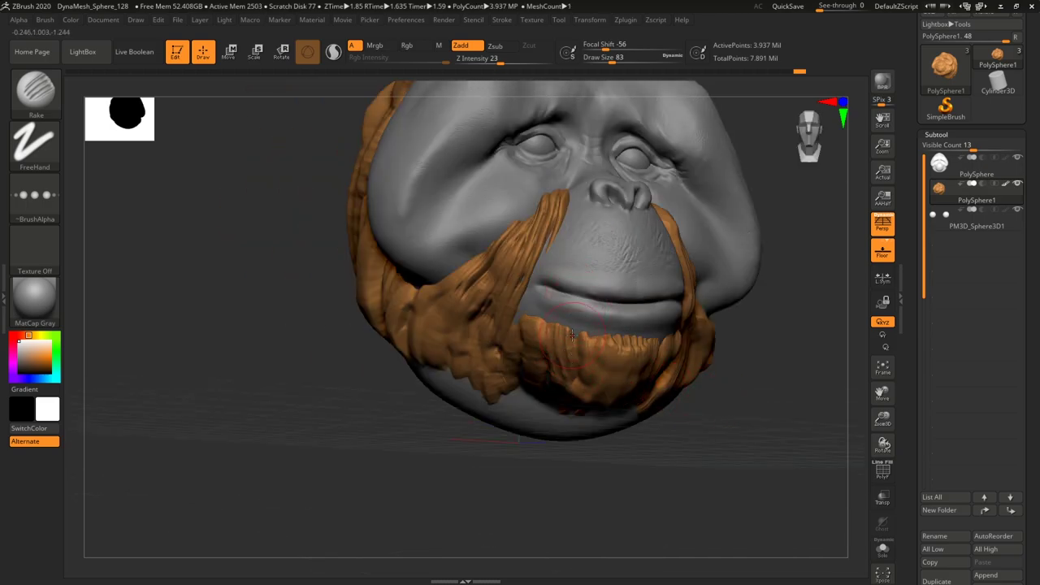
pyautogui.moveTo(584, 326); pyautogui.dragTo(571, 404)
pyautogui.moveTo(786, 451)
pyautogui.mouseDown()
pyautogui.moveTo(762, 412)
pyautogui.moveTo(724, 390)
pyautogui.mouseUp()
pyautogui.moveTo(623, 335); pyautogui.dragTo(600, 406)
pyautogui.moveTo(653, 340); pyautogui.dragTo(637, 409)
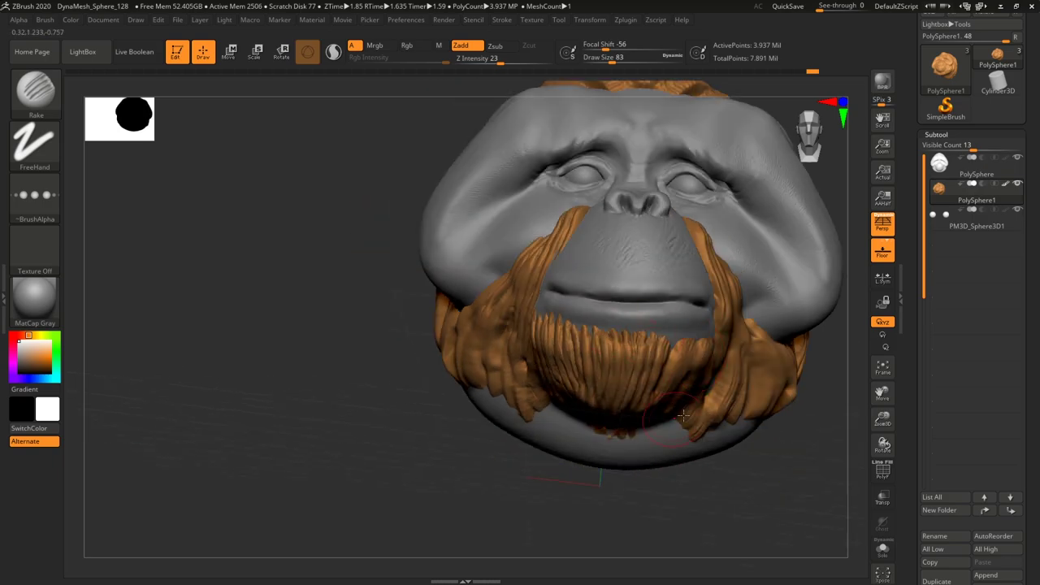
# Rake grooves into the sides of the chin beard and the side beard clumps below the cheek pad.
pyautogui.moveTo(792, 430)
pyautogui.mouseDown(button='right')
pyautogui.moveTo(785, 458)
pyautogui.moveTo(692, 447)
pyautogui.mouseUp(button='right')
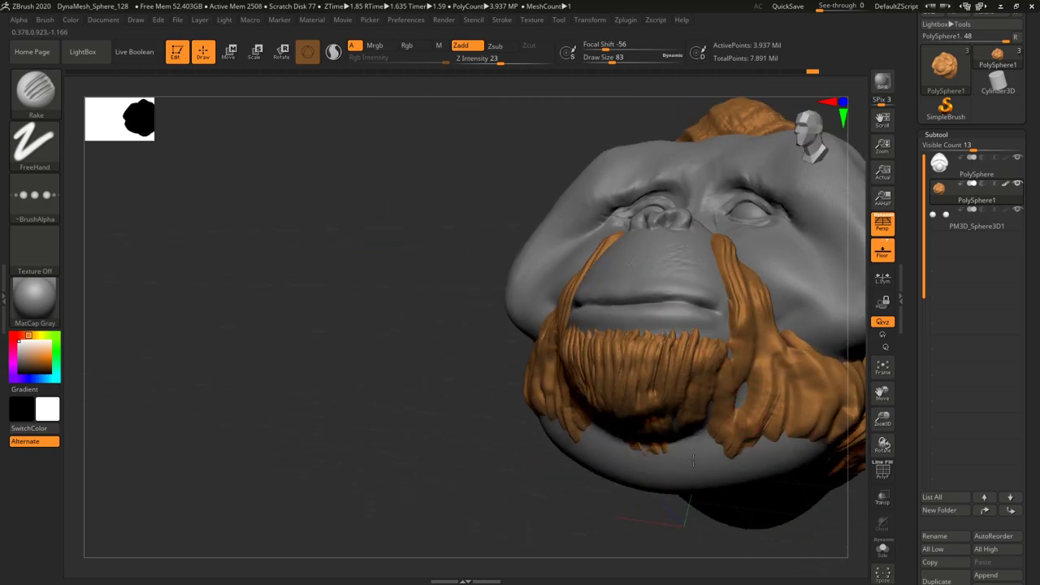
pyautogui.moveTo(629, 518); pyautogui.dragTo(616, 488, button='right')
pyautogui.moveTo(520, 320); pyautogui.dragTo(541, 467)
pyautogui.moveTo(494, 357); pyautogui.dragTo(497, 463)
pyautogui.moveTo(474, 385); pyautogui.dragTo(464, 465)
pyautogui.moveTo(735, 191)
pyautogui.mouseDown(button='right')
pyautogui.moveTo(756, 233)
pyautogui.moveTo(750, 371)
pyautogui.moveTo(731, 281)
pyautogui.mouseUp(button='right')
pyautogui.moveTo(386, 288); pyautogui.dragTo(429, 395)
pyautogui.moveTo(561, 431)
pyautogui.mouseDown(button='right')
pyautogui.moveTo(590, 431)
pyautogui.moveTo(390, 341)
pyautogui.mouseUp(button='right')
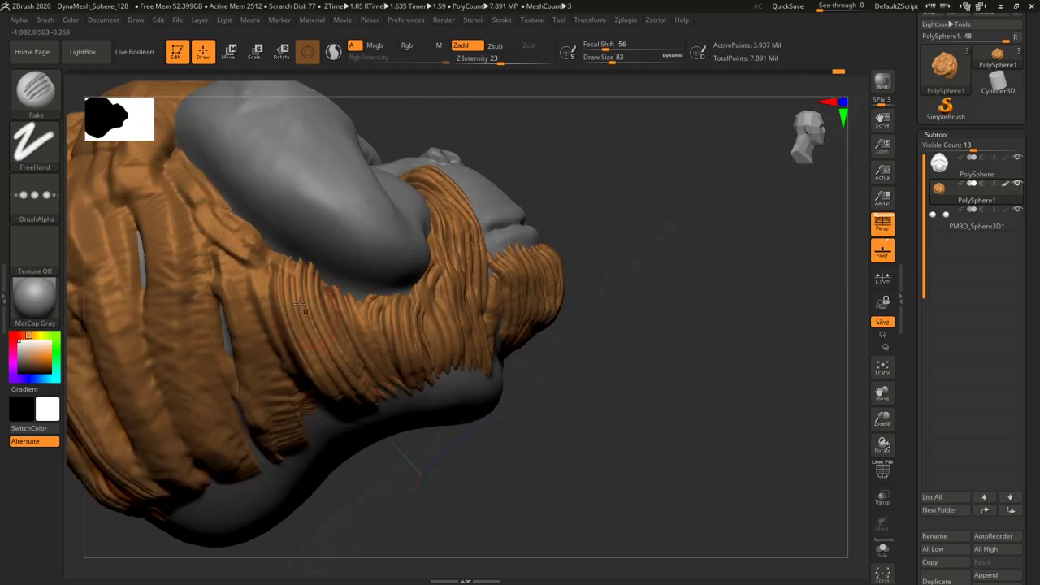
# Rake long grooves into the hair strands directly behind the cheek pad, from its upper edge to the jaw.
pyautogui.moveTo(248, 245); pyautogui.dragTo(298, 392)
pyautogui.moveTo(259, 324); pyautogui.dragTo(287, 444)
pyautogui.keyDown('alt'); pyautogui.moveTo(567, 349); pyautogui.dragTo(690, 395, button='right'); pyautogui.keyUp('alt')
pyautogui.moveTo(309, 215); pyautogui.dragTo(385, 299)
pyautogui.moveTo(291, 247); pyautogui.dragTo(378, 505)
pyautogui.moveTo(569, 455); pyautogui.dragTo(663, 437, button='right')
pyautogui.moveTo(281, 264); pyautogui.dragTo(335, 533)
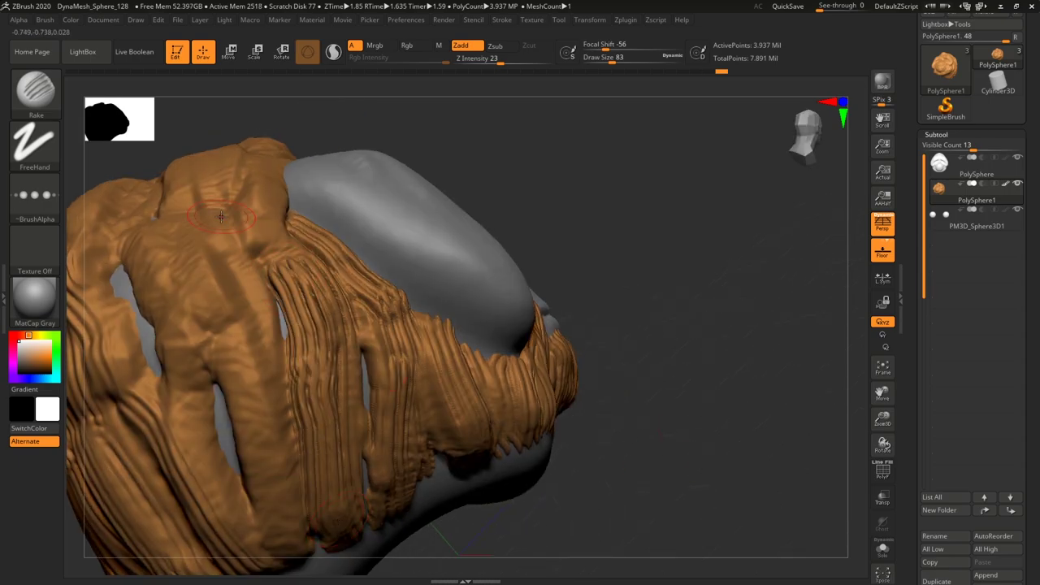
# Rake grooves down the smooth strands behind the raked side hair and into the clumps above the cheek pad.
pyautogui.moveTo(220, 216); pyautogui.dragTo(277, 520)
pyautogui.moveTo(171, 260)
pyautogui.mouseDown()
pyautogui.moveTo(264, 463)
pyautogui.moveTo(266, 548)
pyautogui.mouseUp()
pyautogui.moveTo(215, 182); pyautogui.dragTo(218, 325)
pyautogui.moveTo(264, 171)
pyautogui.mouseDown()
pyautogui.moveTo(273, 247)
pyautogui.moveTo(303, 306)
pyautogui.mouseUp()
pyautogui.moveTo(234, 226); pyautogui.dragTo(273, 325)
# Rake further long grooves through the upper side hair and down the strands toward the back of the head.
pyautogui.keyDown('alt'); pyautogui.moveTo(636, 263); pyautogui.dragTo(813, 286, button='right'); pyautogui.keyUp('alt')
pyautogui.moveTo(259, 221)
pyautogui.mouseDown()
pyautogui.moveTo(250, 252)
pyautogui.moveTo(324, 425)
pyautogui.mouseUp()
pyautogui.moveTo(598, 422); pyautogui.dragTo(695, 318, button='right')
pyautogui.moveTo(177, 174); pyautogui.dragTo(266, 325)
pyautogui.moveTo(616, 378)
pyautogui.keyDown('alt'); pyautogui.mouseDown(button='right')
pyautogui.moveTo(690, 414)
pyautogui.moveTo(815, 435)
pyautogui.mouseUp(button='right'); pyautogui.keyUp('alt')
pyautogui.moveTo(370, 242); pyautogui.dragTo(435, 313)
pyautogui.moveTo(333, 232)
pyautogui.mouseDown()
pyautogui.moveTo(406, 452)
pyautogui.moveTo(348, 472)
pyautogui.mouseUp()
pyautogui.moveTo(300, 250); pyautogui.dragTo(285, 467)
# Rake the remaining smooth strands on the back and crown of the head with long flowing grooves.
pyautogui.moveTo(636, 425); pyautogui.dragTo(573, 496, button='right')
pyautogui.moveTo(333, 386); pyautogui.dragTo(286, 522)
pyautogui.moveTo(271, 250)
pyautogui.mouseDown()
pyautogui.moveTo(276, 288)
pyautogui.moveTo(240, 439)
pyautogui.mouseUp()
pyautogui.moveTo(236, 256); pyautogui.dragTo(217, 423)
pyautogui.moveTo(536, 345)
pyautogui.keyDown('alt'); pyautogui.mouseDown(button='right')
pyautogui.moveTo(682, 339)
pyautogui.moveTo(684, 326)
pyautogui.moveTo(671, 329)
pyautogui.mouseUp(button='right'); pyautogui.keyUp('alt')
pyautogui.moveTo(376, 199); pyautogui.dragTo(354, 382)
pyautogui.moveTo(330, 152); pyautogui.dragTo(305, 313)
pyautogui.moveTo(322, 172); pyautogui.dragTo(228, 346)
pyautogui.moveTo(272, 234); pyautogui.dragTo(162, 340)
# Rake hair strands from the top of the head over the front hairline onto the forehead.
pyautogui.moveTo(361, 357); pyautogui.dragTo(607, 304, button='right')
pyautogui.moveTo(620, 349); pyautogui.dragTo(488, 205, button='right')
pyautogui.moveTo(488, 215); pyautogui.dragTo(388, 276)
pyautogui.moveTo(443, 217); pyautogui.dragTo(384, 284)
pyautogui.moveTo(471, 228); pyautogui.dragTo(443, 294)
pyautogui.moveTo(561, 244); pyautogui.dragTo(462, 294)
pyautogui.moveTo(744, 431)
pyautogui.mouseDown(button='right')
pyautogui.moveTo(751, 423)
pyautogui.moveTo(667, 357)
pyautogui.mouseUp(button='right')
pyautogui.moveTo(403, 148); pyautogui.dragTo(373, 244)
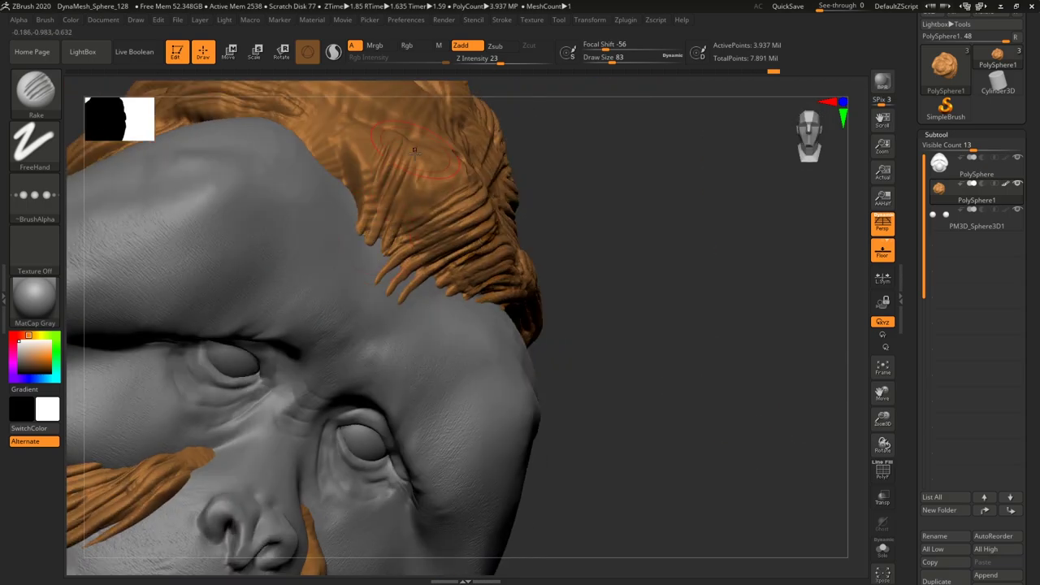
# Rake forward-running grooves through the smooth top hair and extend the strand tips along the forehead hairline.
pyautogui.moveTo(382, 243); pyautogui.dragTo(659, 423, button='right')
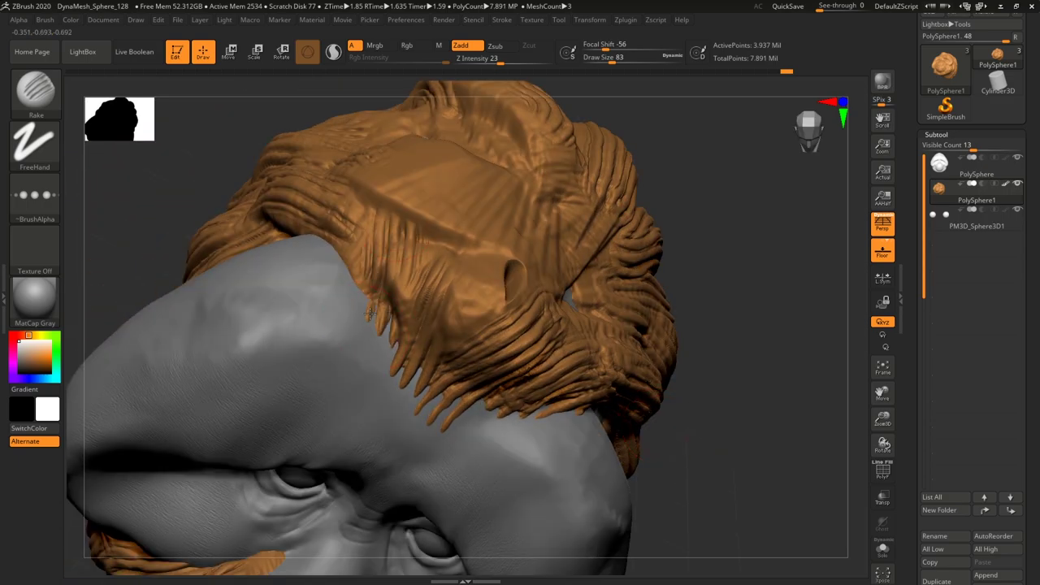
pyautogui.moveTo(376, 192); pyautogui.dragTo(384, 330)
pyautogui.moveTo(354, 184); pyautogui.dragTo(356, 301)
pyautogui.moveTo(327, 194); pyautogui.dragTo(348, 299)
pyautogui.moveTo(407, 161); pyautogui.dragTo(416, 272)
pyautogui.moveTo(395, 159); pyautogui.dragTo(391, 248)
pyautogui.moveTo(465, 159); pyautogui.dragTo(481, 307)
pyautogui.moveTo(492, 268); pyautogui.dragTo(481, 340)
pyautogui.moveTo(540, 264); pyautogui.dragTo(527, 334)
pyautogui.moveTo(528, 188); pyautogui.dragTo(543, 284)
# Set Draw Size to 172 and smooth the raked hair on top of the head and above the cheek pad.
pyautogui.moveTo(724, 458)
pyautogui.mouseDown(button='right')
pyautogui.moveTo(782, 286)
pyautogui.moveTo(699, 342)
pyautogui.moveTo(460, 286)
pyautogui.mouseUp(button='right')
pyautogui.keyDown('ctrl'); pyautogui.moveTo(656, 352); pyautogui.dragTo(680, 387, button='right'); pyautogui.keyUp('ctrl')
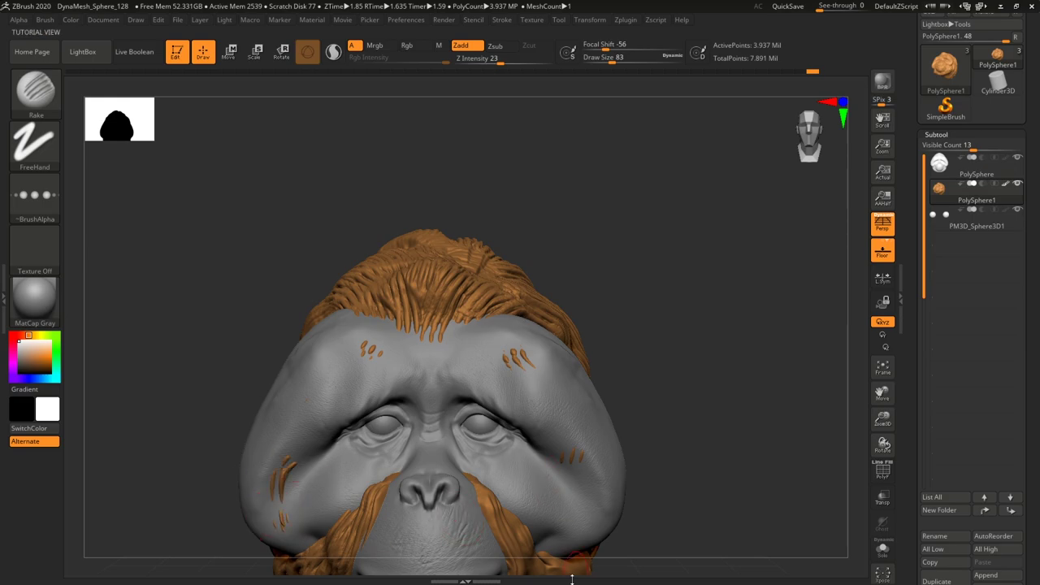
pyautogui.moveTo(734, 425)
pyautogui.mouseDown(button='right')
pyautogui.moveTo(724, 365)
pyautogui.moveTo(729, 406)
pyautogui.mouseUp(button='right')
pyautogui.moveTo(729, 406)
pyautogui.mouseDown()
pyautogui.moveTo(743, 425)
pyautogui.moveTo(729, 410)
pyautogui.mouseUp()
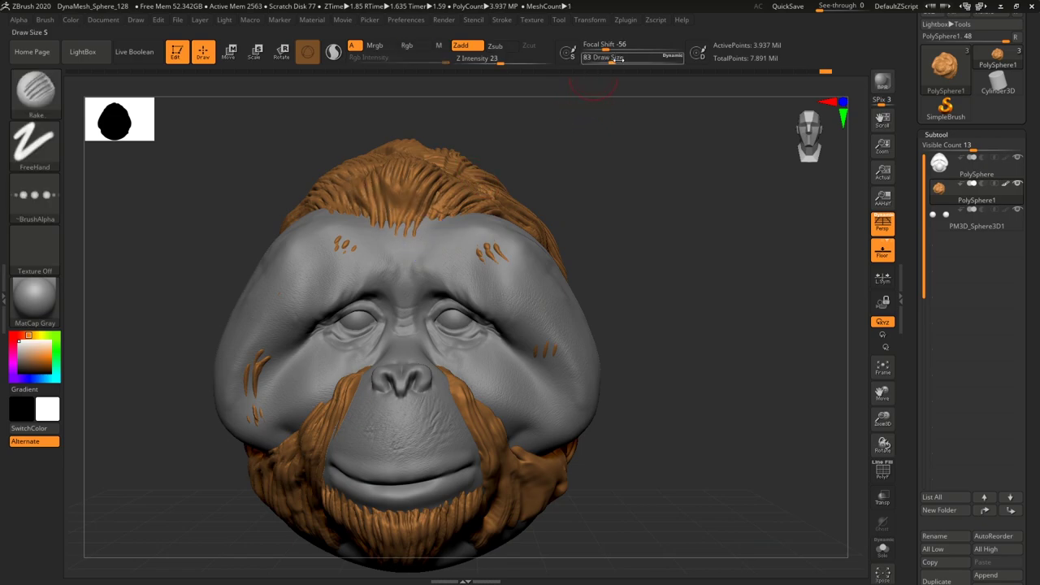
pyautogui.press('shift')
pyautogui.moveTo(748, 348); pyautogui.dragTo(679, 366)
pyautogui.moveTo(575, 258)
pyautogui.keyDown('shift'); pyautogui.mouseDown()
pyautogui.moveTo(546, 204)
pyautogui.moveTo(505, 164)
pyautogui.mouseUp(); pyautogui.keyUp('shift')
pyautogui.keyDown('shift'); pyautogui.moveTo(561, 203); pyautogui.dragTo(500, 193); pyautogui.keyUp('shift')
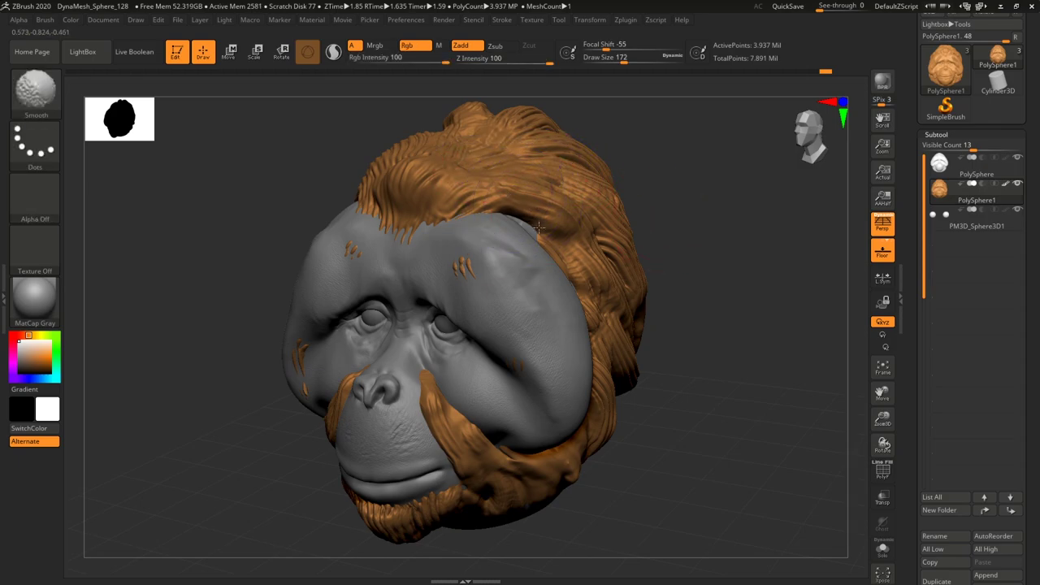
# Smooth the hair grooves along the side of the head behind the cheek pad.
pyautogui.press('shift')
pyautogui.moveTo(691, 278)
pyautogui.mouseDown()
pyautogui.moveTo(605, 280)
pyautogui.moveTo(596, 306)
pyautogui.mouseUp()
pyautogui.press('shift')
pyautogui.press('shift')
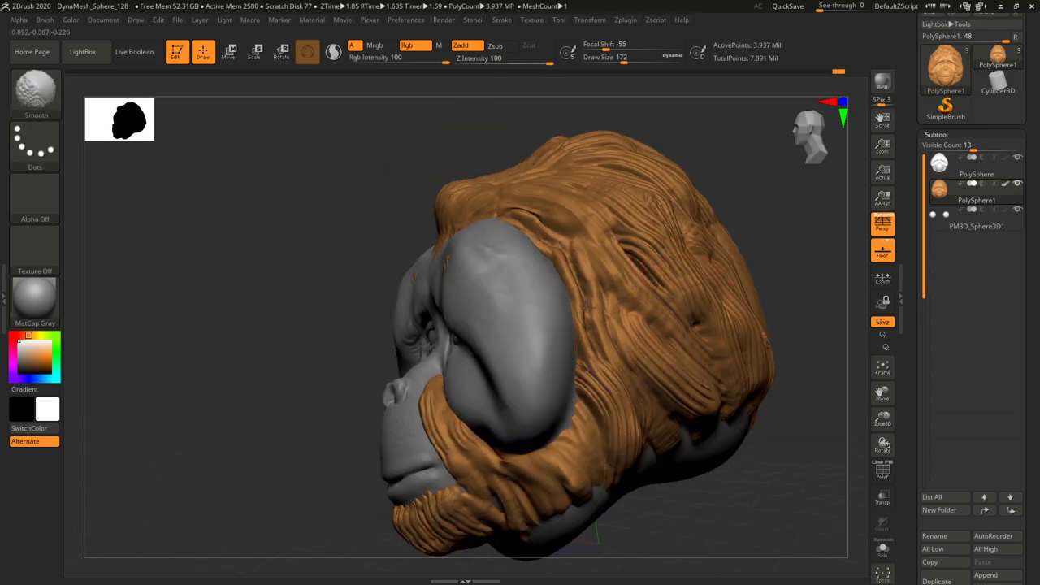
# Smooth the raked hair grooves along the side of the head, from behind the cheek pad up to the crown.
pyautogui.moveTo(759, 499); pyautogui.dragTo(694, 493, button='right')
pyautogui.press('shift')
pyautogui.keyDown('shift'); pyautogui.moveTo(569, 370); pyautogui.dragTo(557, 379); pyautogui.keyUp('shift')
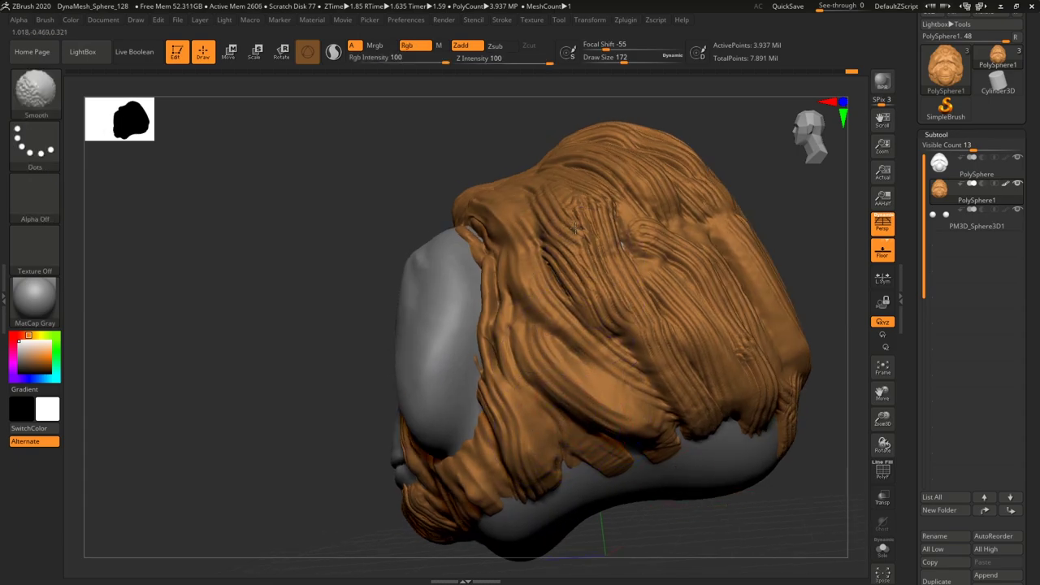
pyautogui.keyDown('shift'); pyautogui.moveTo(580, 236); pyautogui.dragTo(595, 296); pyautogui.keyUp('shift')
pyautogui.moveTo(625, 260)
pyautogui.keyDown('shift'); pyautogui.mouseDown()
pyautogui.moveTo(654, 342)
pyautogui.moveTo(671, 265)
pyautogui.mouseUp(); pyautogui.keyUp('shift')
pyautogui.moveTo(327, 460)
pyautogui.mouseDown()
pyautogui.moveTo(195, 418)
pyautogui.moveTo(130, 431)
pyautogui.mouseUp()
pyautogui.moveTo(724, 457); pyautogui.dragTo(760, 376, button='right')
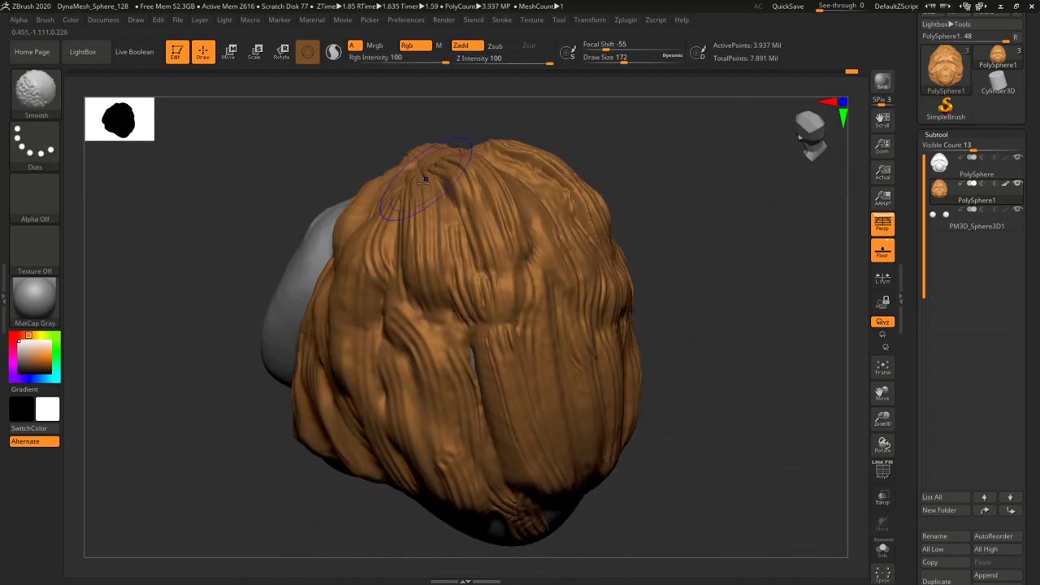
# Rake a strand down beside the parting on the back of the head and smooth the surrounding hair.
pyautogui.moveTo(480, 360); pyautogui.dragTo(486, 459)
pyautogui.moveTo(740, 465)
pyautogui.keyDown('shift'); pyautogui.mouseDown()
pyautogui.moveTo(691, 443)
pyautogui.moveTo(601, 344)
pyautogui.mouseUp(); pyautogui.keyUp('shift')
pyautogui.keyDown('shift'); pyautogui.moveTo(318, 340); pyautogui.dragTo(335, 372); pyautogui.keyUp('shift')
pyautogui.moveTo(768, 451); pyautogui.dragTo(655, 458)
pyautogui.keyDown('shift'); pyautogui.moveTo(459, 351); pyautogui.dragTo(482, 337); pyautogui.keyUp('shift')
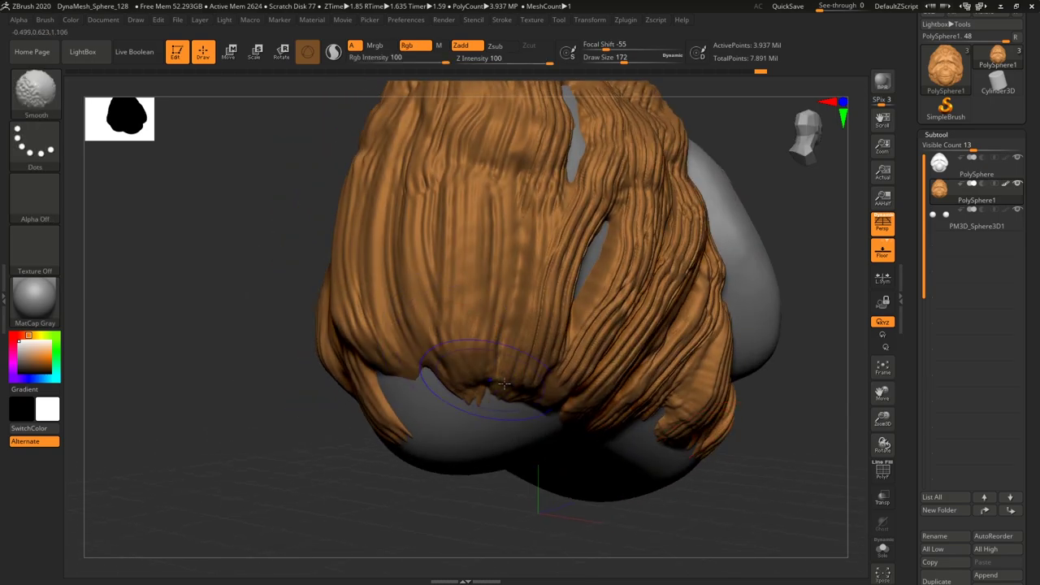
# Smooth the lower edge of the back hair and rake long vertical strands down the back of the head.
pyautogui.moveTo(711, 406); pyautogui.dragTo(680, 494)
pyautogui.keyDown('shift'); pyautogui.moveTo(473, 366); pyautogui.dragTo(456, 247); pyautogui.keyUp('shift')
pyautogui.moveTo(481, 208)
pyautogui.mouseDown()
pyautogui.moveTo(479, 289)
pyautogui.moveTo(508, 333)
pyautogui.moveTo(484, 466)
pyautogui.mouseUp()
pyautogui.moveTo(756, 371); pyautogui.dragTo(717, 388)
pyautogui.moveTo(487, 410)
pyautogui.keyDown('shift'); pyautogui.mouseDown()
pyautogui.moveTo(532, 232)
pyautogui.moveTo(579, 213)
pyautogui.mouseUp(); pyautogui.keyUp('shift')
pyautogui.moveTo(611, 256)
pyautogui.mouseDown()
pyautogui.moveTo(560, 439)
pyautogui.moveTo(622, 313)
pyautogui.mouseUp()
# Rake further long downward strands through the hair on the back of the head and soften their lower ends.
pyautogui.moveTo(796, 341)
pyautogui.keyDown('alt'); pyautogui.mouseDown()
pyautogui.moveTo(714, 314)
pyautogui.moveTo(634, 308)
pyautogui.mouseUp(); pyautogui.keyUp('alt')
pyautogui.moveTo(683, 317); pyautogui.dragTo(598, 309)
pyautogui.moveTo(478, 215); pyautogui.dragTo(398, 467)
pyautogui.moveTo(473, 235); pyautogui.dragTo(421, 455)
pyautogui.moveTo(435, 407)
pyautogui.keyDown('shift'); pyautogui.mouseDown()
pyautogui.moveTo(414, 451)
pyautogui.moveTo(577, 471)
pyautogui.mouseUp(); pyautogui.keyUp('shift')
pyautogui.moveTo(829, 370); pyautogui.dragTo(691, 398)
pyautogui.keyDown('alt'); pyautogui.moveTo(379, 453); pyautogui.dragTo(405, 442); pyautogui.keyUp('alt')
pyautogui.keyDown('alt'); pyautogui.moveTo(789, 480); pyautogui.dragTo(651, 438); pyautogui.keyUp('alt')
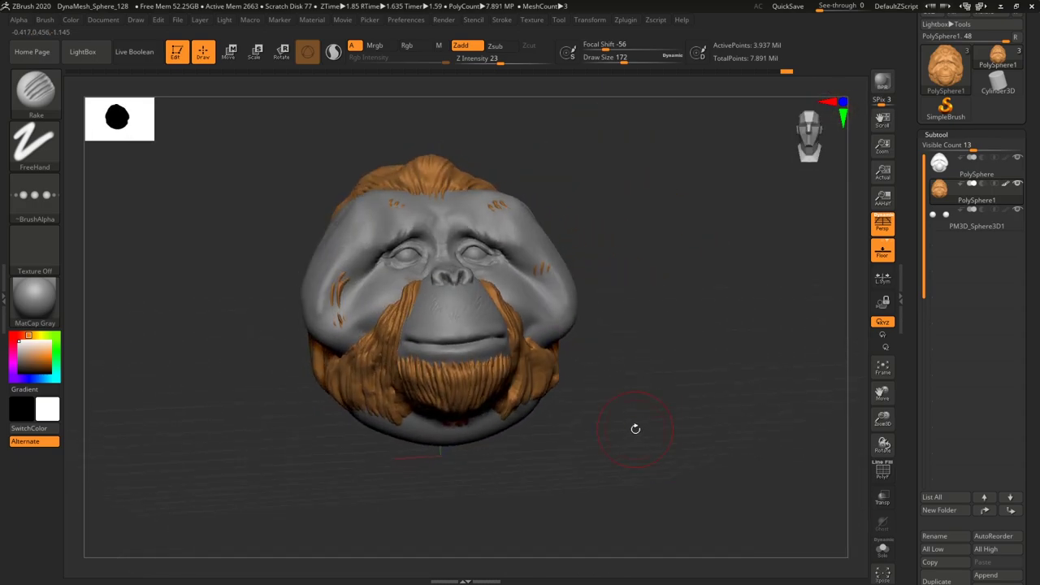
# Use the Move brush, enlarged to Draw Size 228, to pull the chin beard down into a pointed tip.
pyautogui.press('b')
pyautogui.moveTo(378, 102); pyautogui.dragTo(600, 434)
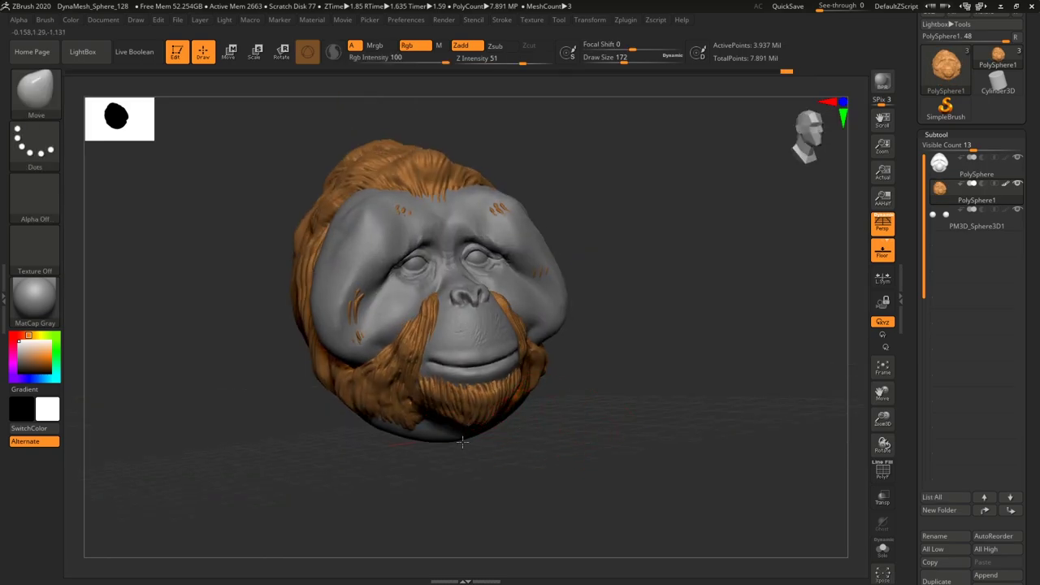
pyautogui.moveTo(614, 446); pyautogui.dragTo(550, 408)
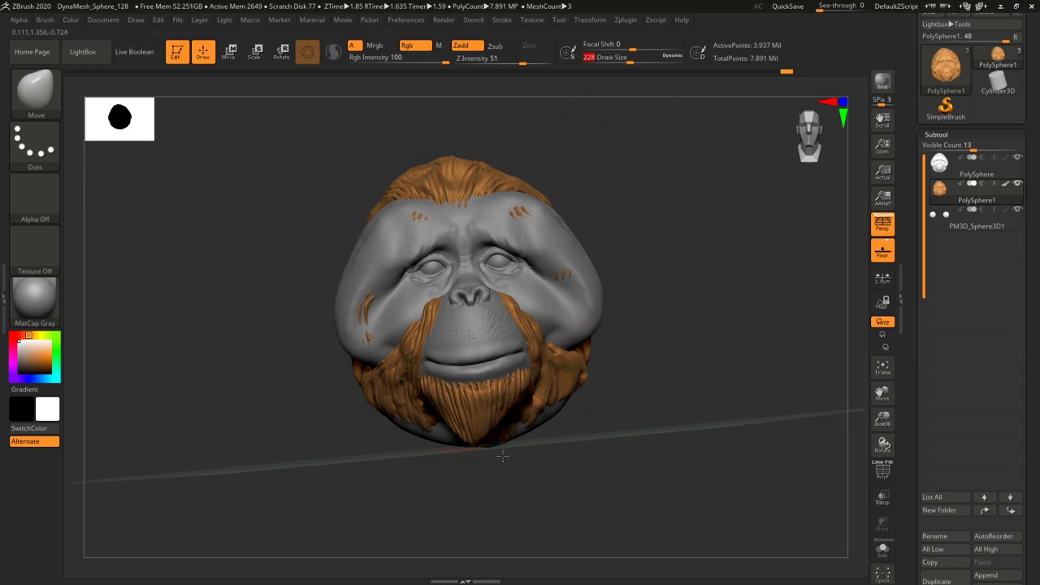
pyautogui.moveTo(569, 415); pyautogui.dragTo(453, 415)
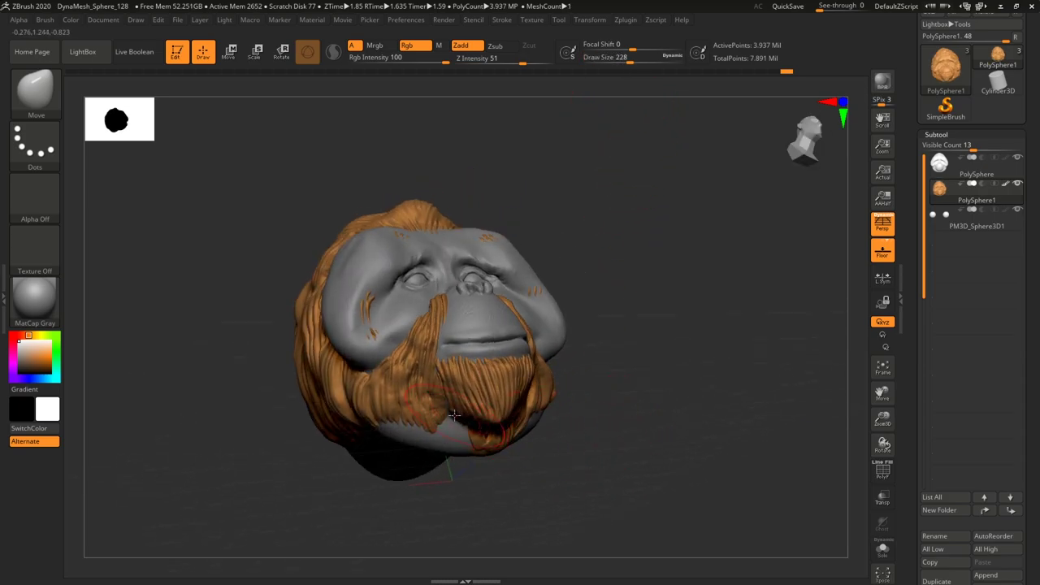
pyautogui.moveTo(524, 435); pyautogui.dragTo(585, 380)
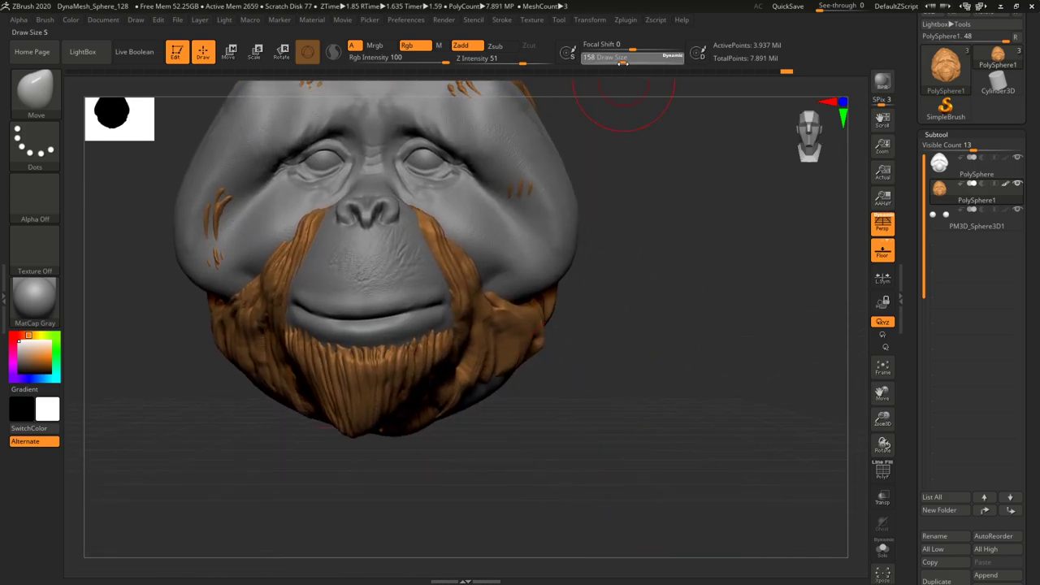
pyautogui.moveTo(624, 63); pyautogui.dragTo(620, 63)
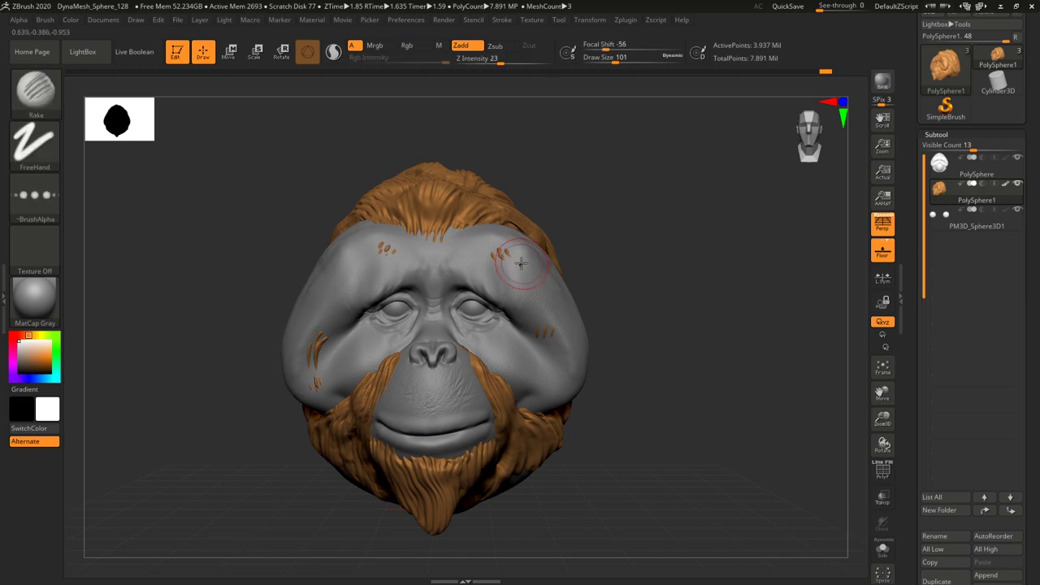
# Remove the stray hair bits poking through the forehead and cheek pads with the ClayBuildup brush, and preview the head with a best-preview render.
pyautogui.press('b')
pyautogui.click(155, 101)
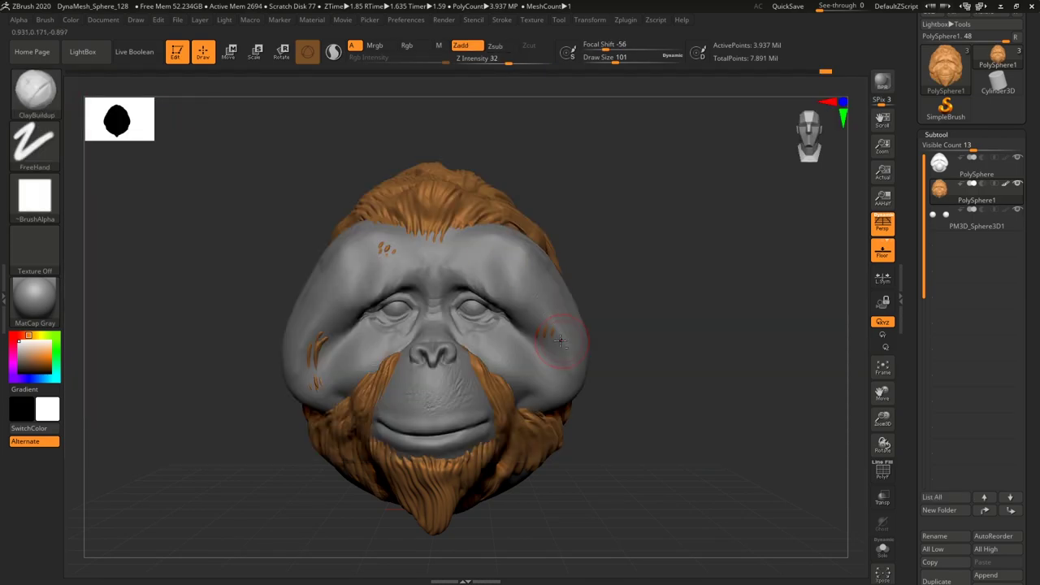
pyautogui.moveTo(695, 367); pyautogui.dragTo(729, 414)
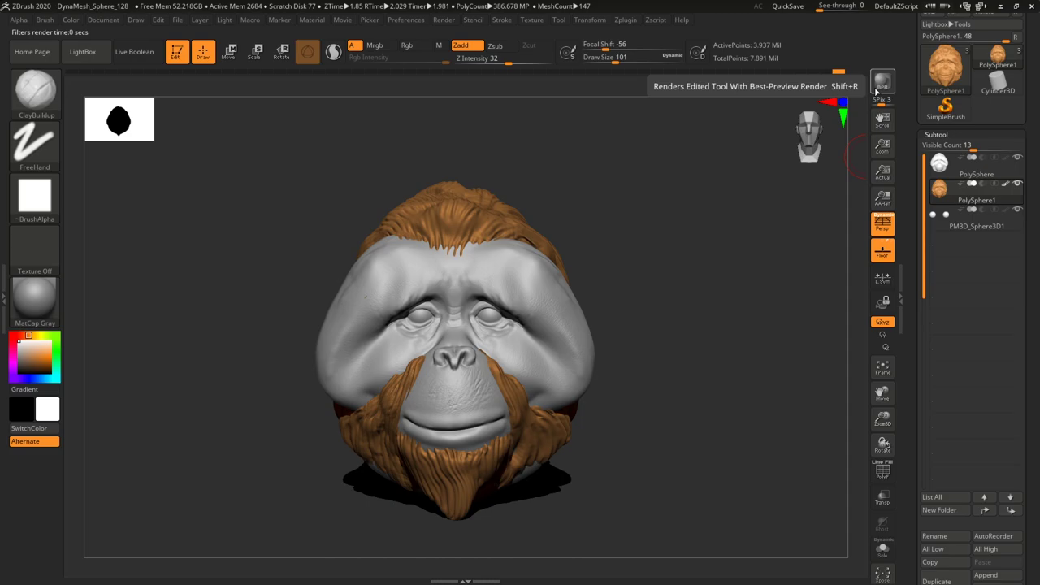
pyautogui.moveTo(746, 364); pyautogui.dragTo(672, 334)
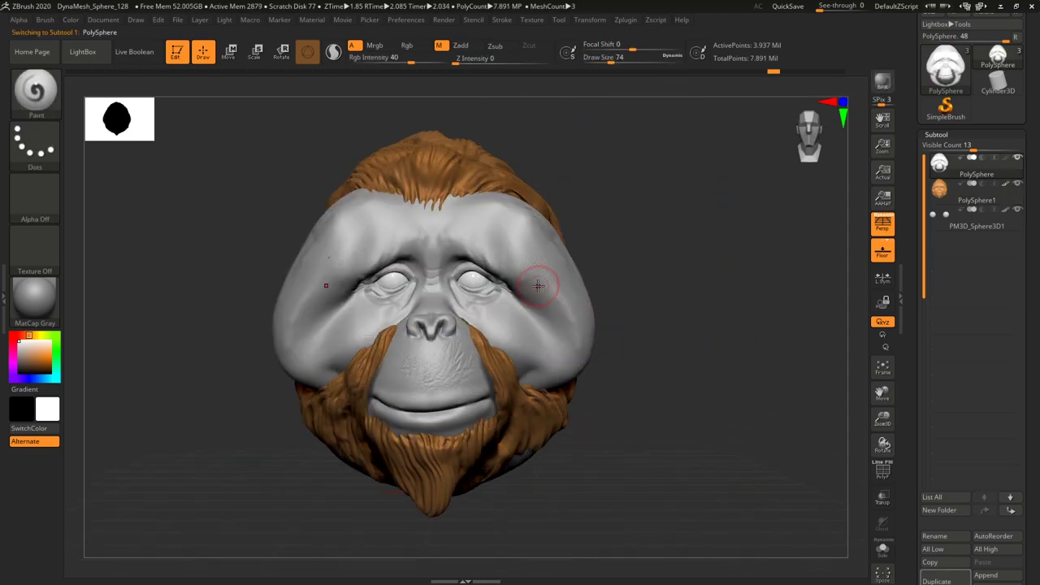
# Choose the Move brush for the face mesh and reshape the eyelids around both eyes.
pyautogui.click(60, 92)
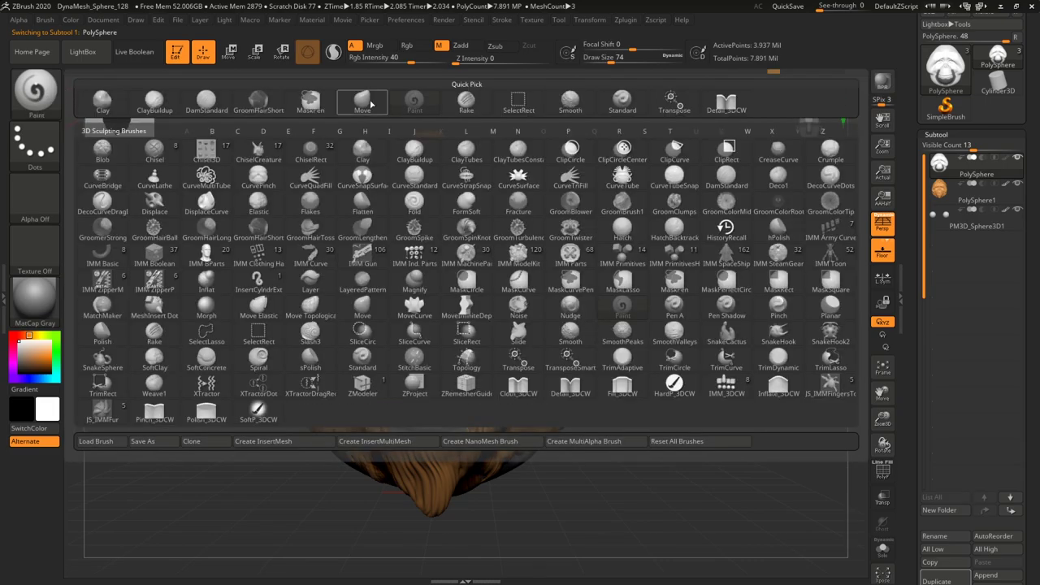
pyautogui.click(373, 104)
pyautogui.press('ctrl')
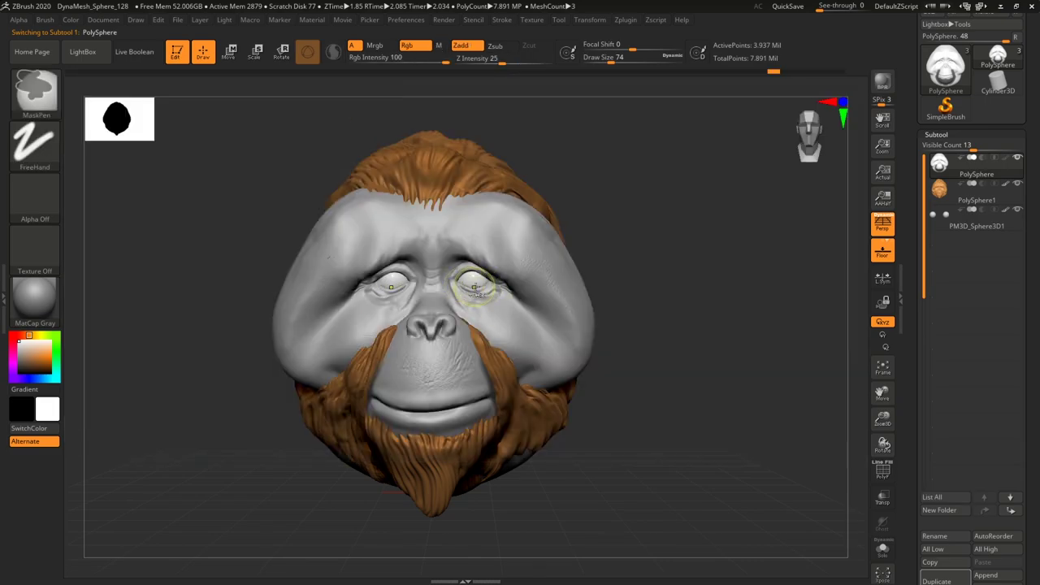
pyautogui.keyDown('ctrl'); pyautogui.click(473, 286); pyautogui.keyUp('ctrl')
pyautogui.click(481, 332)
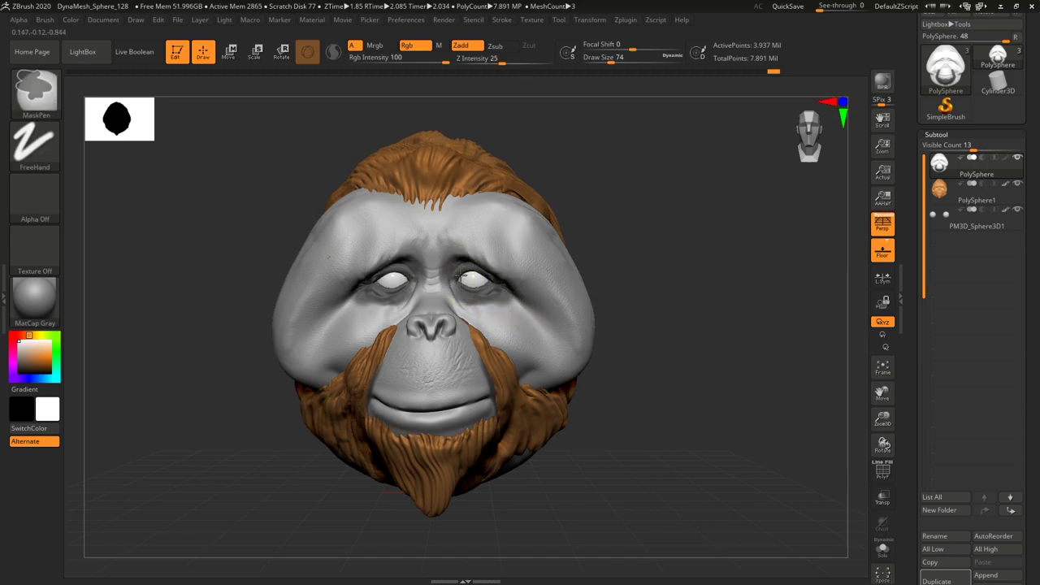
# Frame the head from the front and start recording a turntable movie of the sculpt.
pyautogui.moveTo(686, 422); pyautogui.dragTo(697, 446)
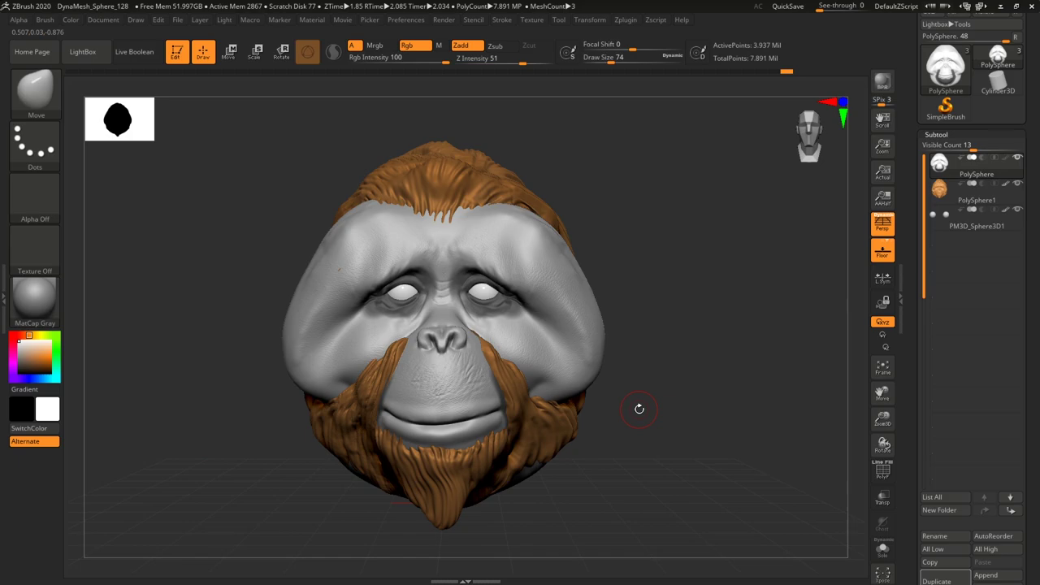
pyautogui.click(342, 20)
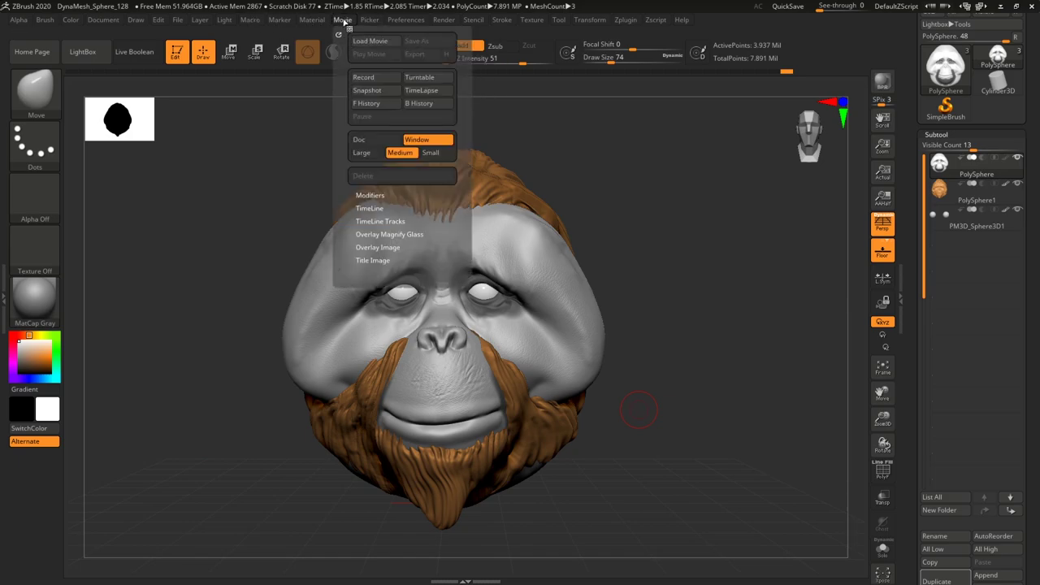
pyautogui.click(430, 77)
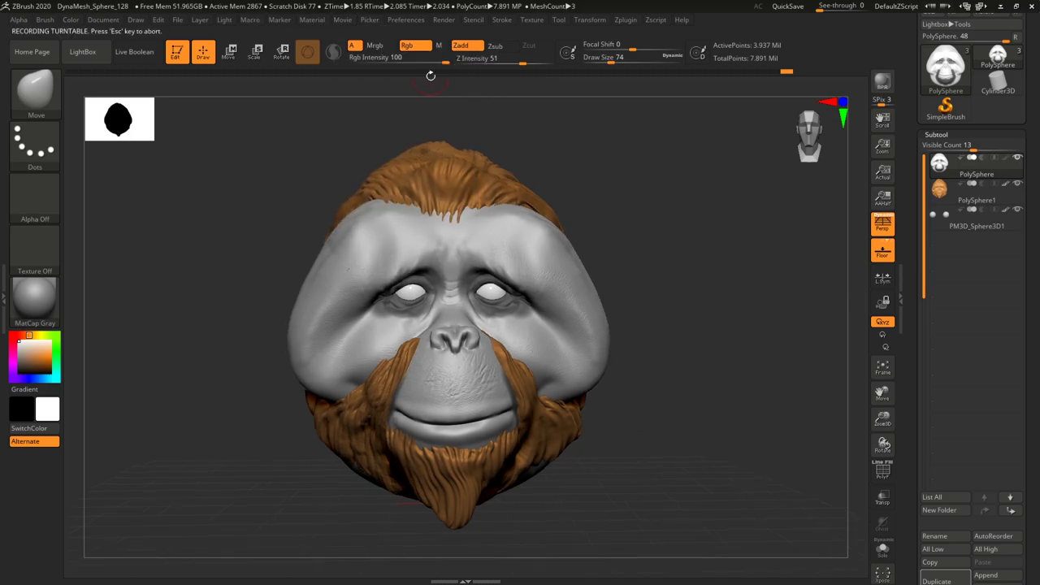